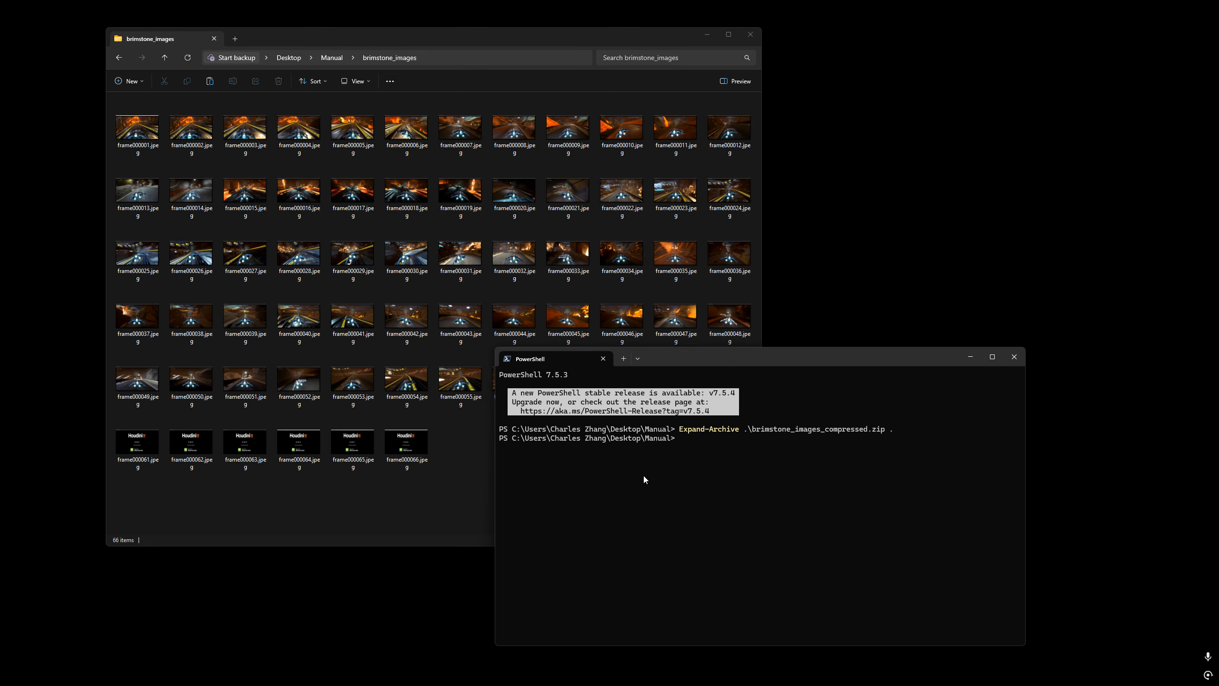
Open a PowerShell terminal in the brimstone_images folder and move its window below the first rows of images
{"action": "right_click", "coordinate": [468, 466]}
{"action": "left_click", "coordinate": [536, 326]}
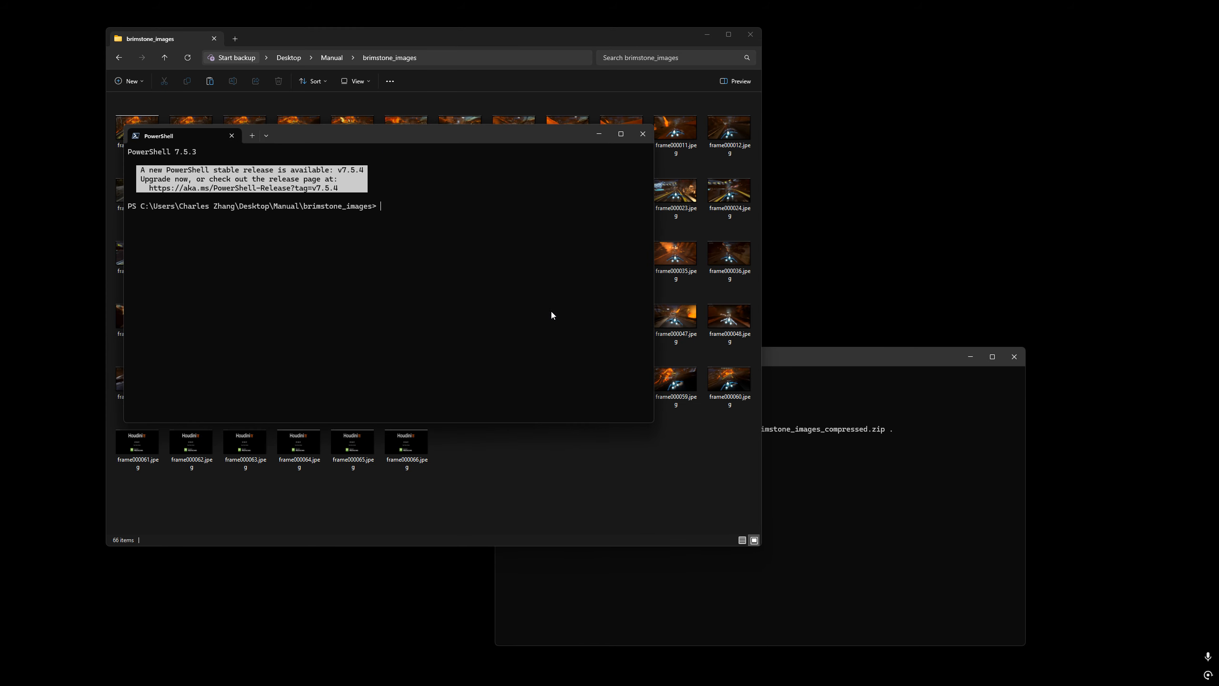
{"action": "left_click_drag", "start_coordinate": [398, 132], "coordinate": [366, 245]}
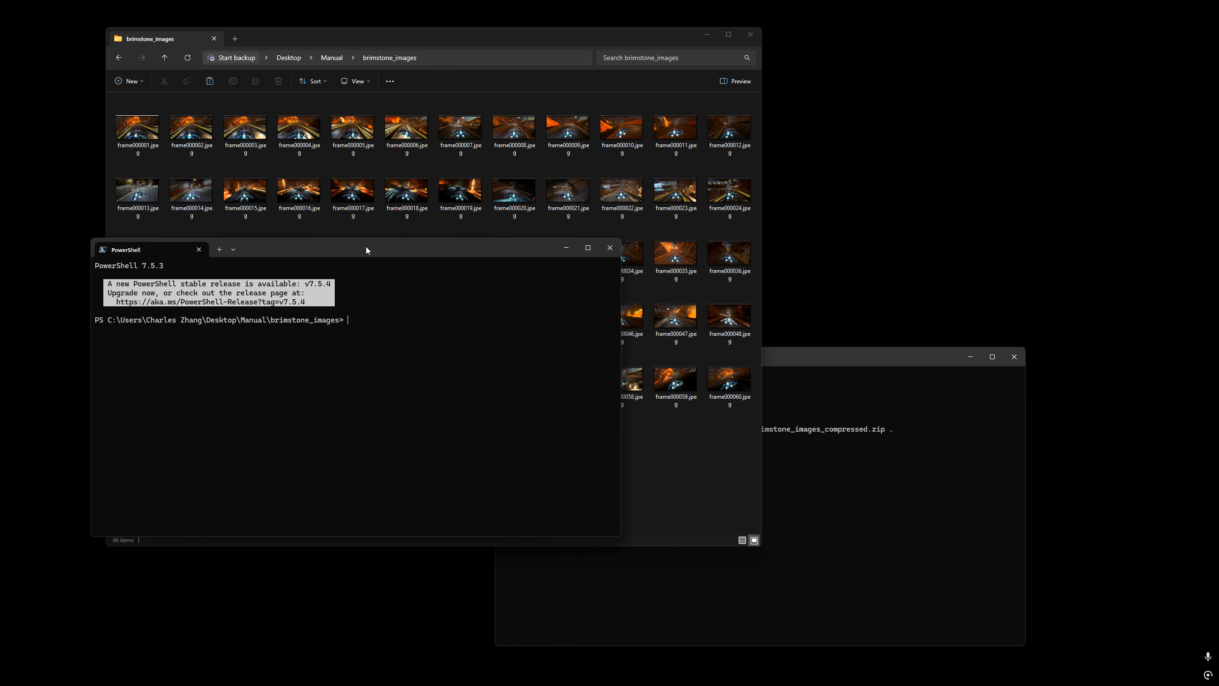
Enter the command magick .\frame000001.jpeg .\frame000001.png to convert the first frame to PNG
{"action": "type", "text": "magick"}
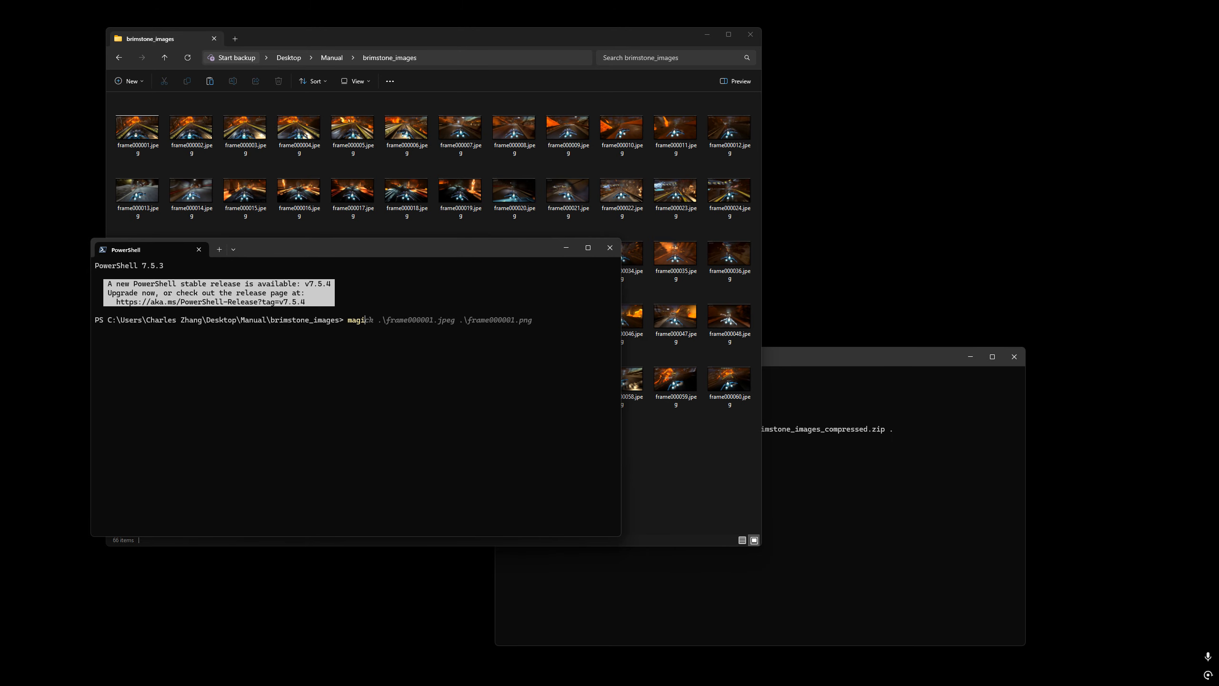
{"action": "key", "text": "Tab"}
{"action": "type", "text": "."}
{"action": "key", "text": "Tab"}
{"action": "key", "text": "BackSpace"}
{"action": "key", "text": "BackSpace"}
{"action": "key", "text": "BackSpace"}
{"action": "key", "text": "BackSpace"}
{"action": "type", "text": "png"}
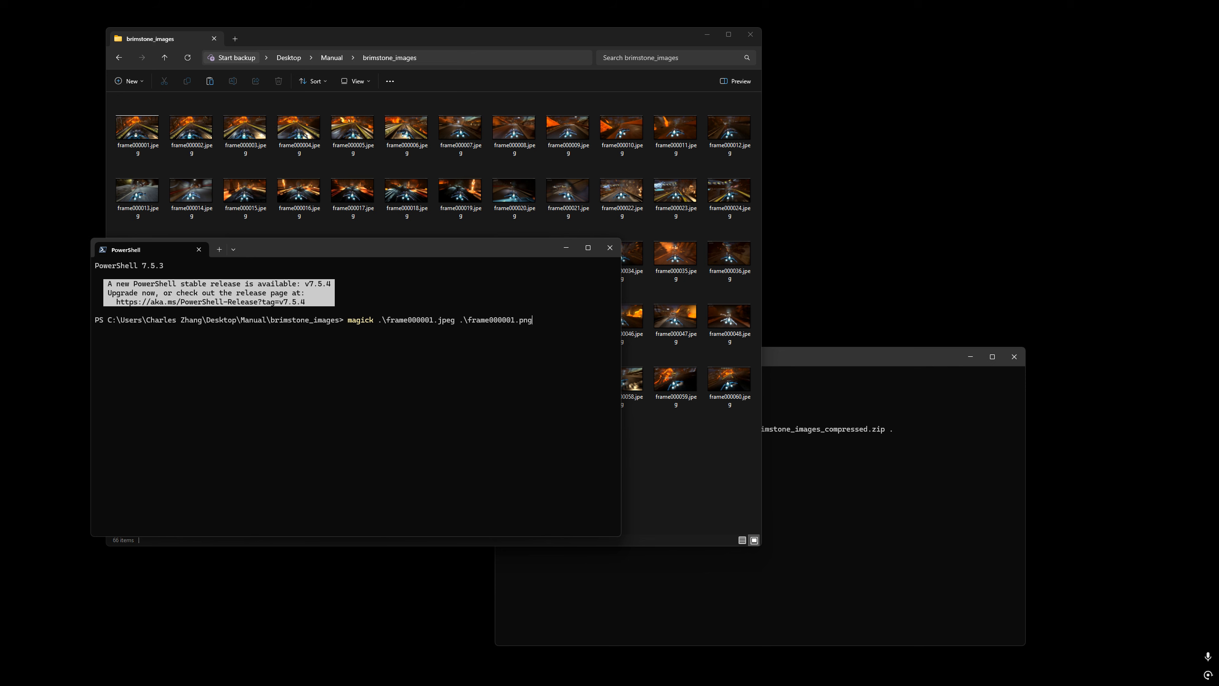
Delete the converted frame000001.png from the brimstone_images folder and return to PowerShell
{"action": "left_click", "coordinate": [684, 458]}
{"action": "left_click", "coordinate": [192, 122]}
{"action": "key", "text": "Delete"}
{"action": "key", "text": "Return"}
{"action": "key", "text": "alt+Tab"}
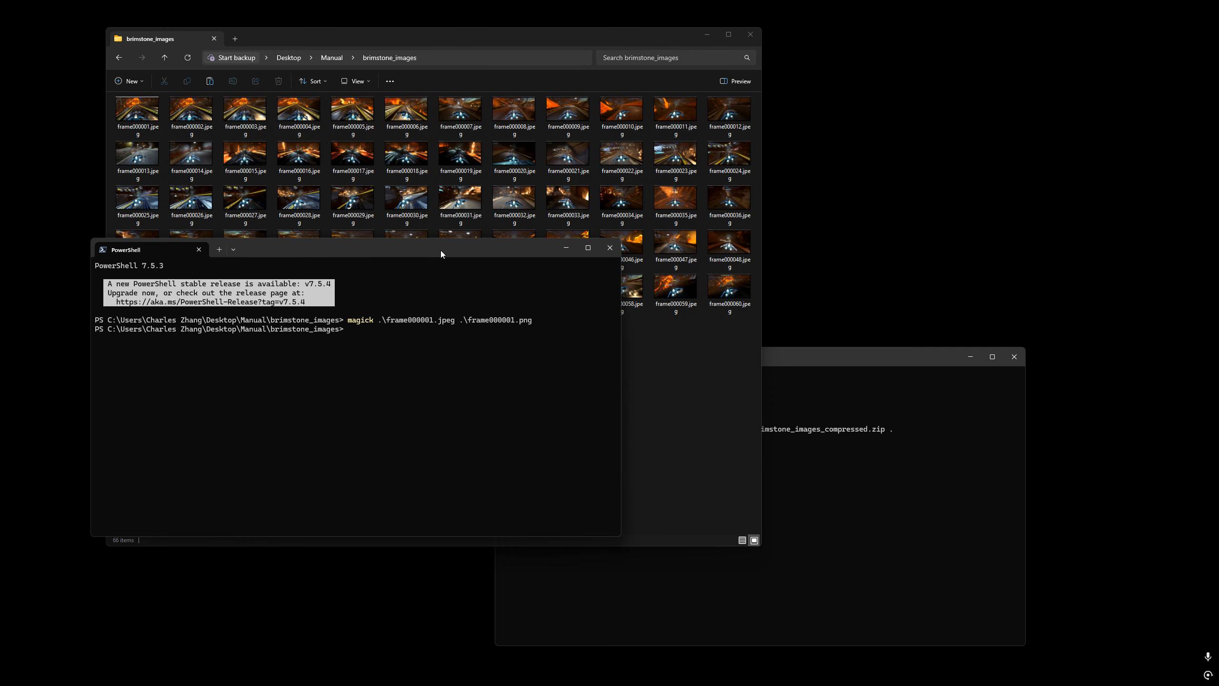
Rework the previous command into magick .\frame000001.jpeg .\frame000002.jpeg .\frame000001.png and widen the PowerShell window
{"action": "left_click_drag", "start_coordinate": [441, 253], "coordinate": [418, 276]}
{"action": "key", "text": "Up"}
{"action": "key", "text": "BackSpace"}
{"action": "key", "text": "BackSpace"}
{"action": "key", "text": "BackSpace"}
{"action": "key", "text": "BackSpace"}
{"action": "key", "text": "BackSpace"}
{"action": "key", "text": "BackSpace"}
{"action": "key", "text": "BackSpace"}
{"action": "key", "text": "BackSpace"}
{"action": "key", "text": "BackSpace"}
{"action": "key", "text": "BackSpace"}
{"action": "key", "text": "BackSpace"}
{"action": "key", "text": "BackSpace"}
{"action": "key", "text": "BackSpace"}
{"action": "key", "text": "BackSpace"}
{"action": "key", "text": "BackSpace"}
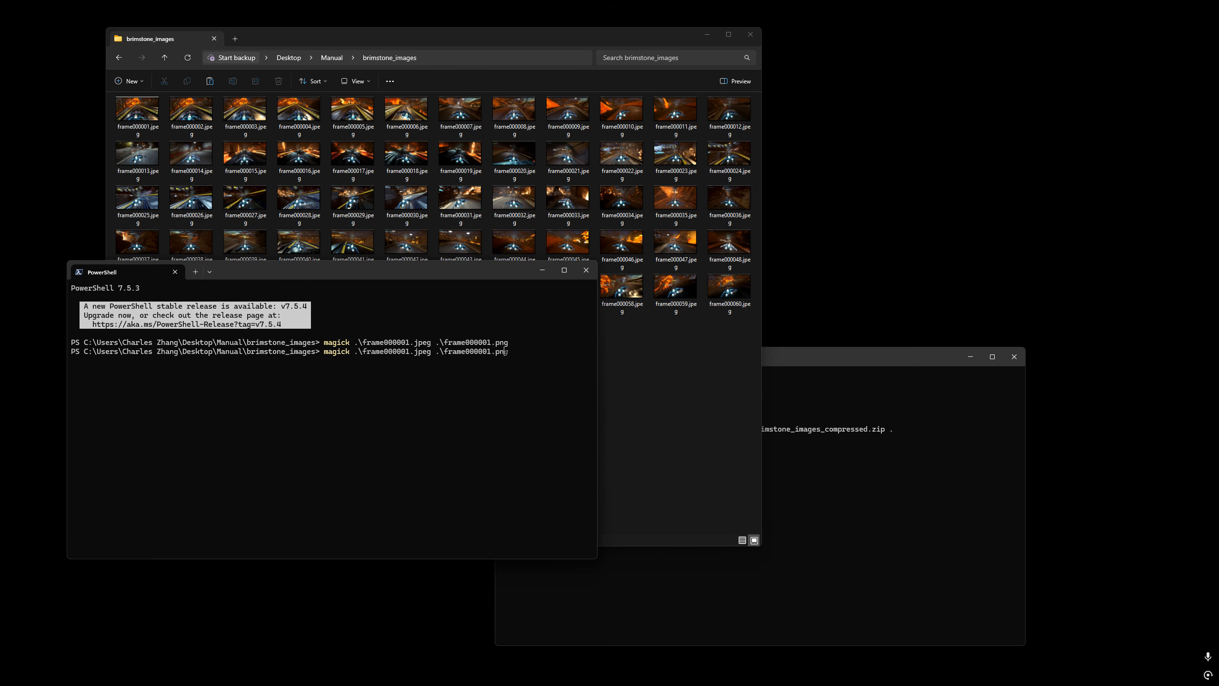
{"action": "key", "text": "BackSpace"}
{"action": "key", "text": "BackSpace"}
{"action": "type", "text": "frame"}
{"action": "key", "text": "Tab"}
{"action": "type", "text": "frame"}
{"action": "key", "text": "Tab"}
{"action": "key", "text": "BackSpace"}
{"action": "key", "text": "BackSpace"}
{"action": "key", "text": "BackSpace"}
{"action": "key", "text": "BackSpace"}
{"action": "type", "text": "png"}
{"action": "left_click_drag", "start_coordinate": [599, 369], "coordinate": [819, 370]}
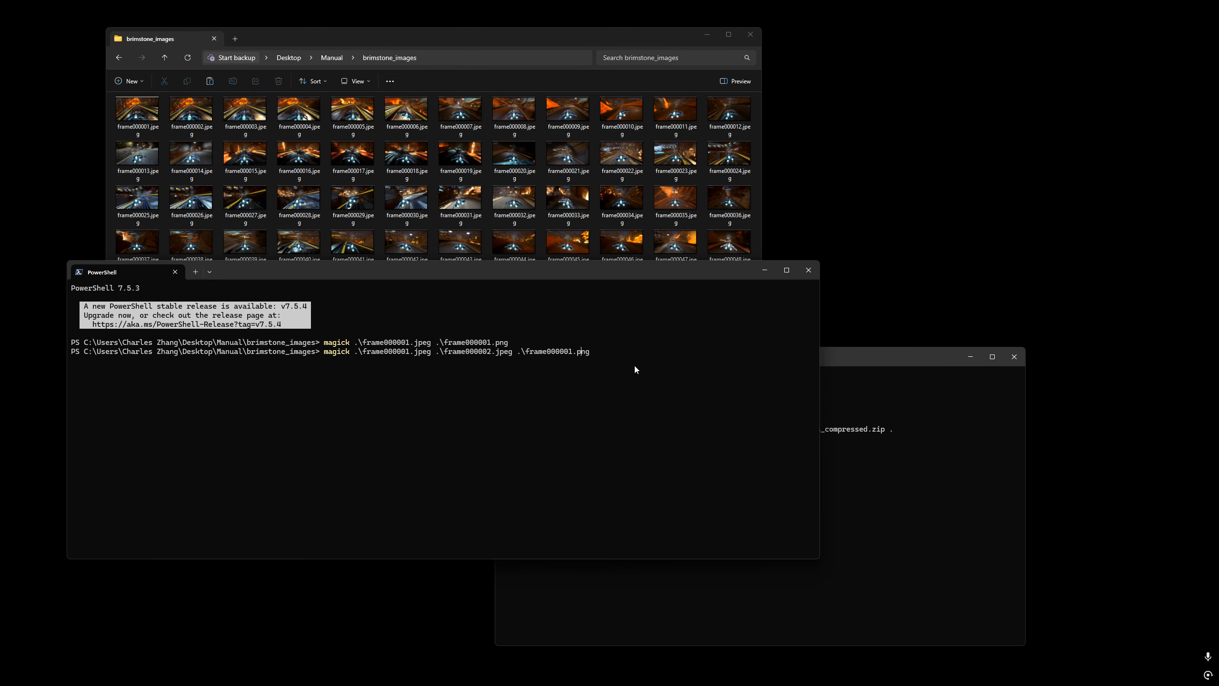
Highlight the output and input file arguments of the two-frame magick command and run it
{"action": "left_click_drag", "start_coordinate": [520, 351], "coordinate": [586, 352]}
{"action": "left_click_drag", "start_coordinate": [356, 355], "coordinate": [432, 353]}
{"action": "left_click_drag", "start_coordinate": [519, 351], "coordinate": [435, 354]}
{"action": "key", "text": "ctrl+c"}
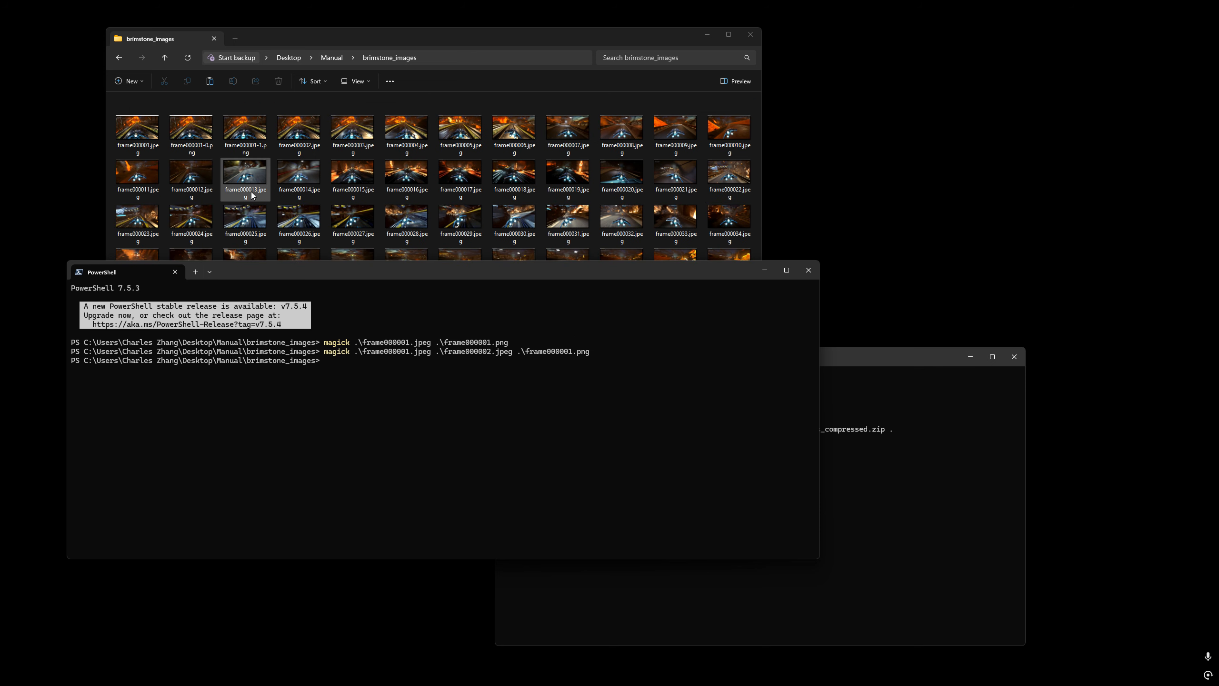
Inspect the generated frame000001-0.png and frame000001-1.png files, and return to PowerShell
{"action": "left_click", "coordinate": [194, 132]}
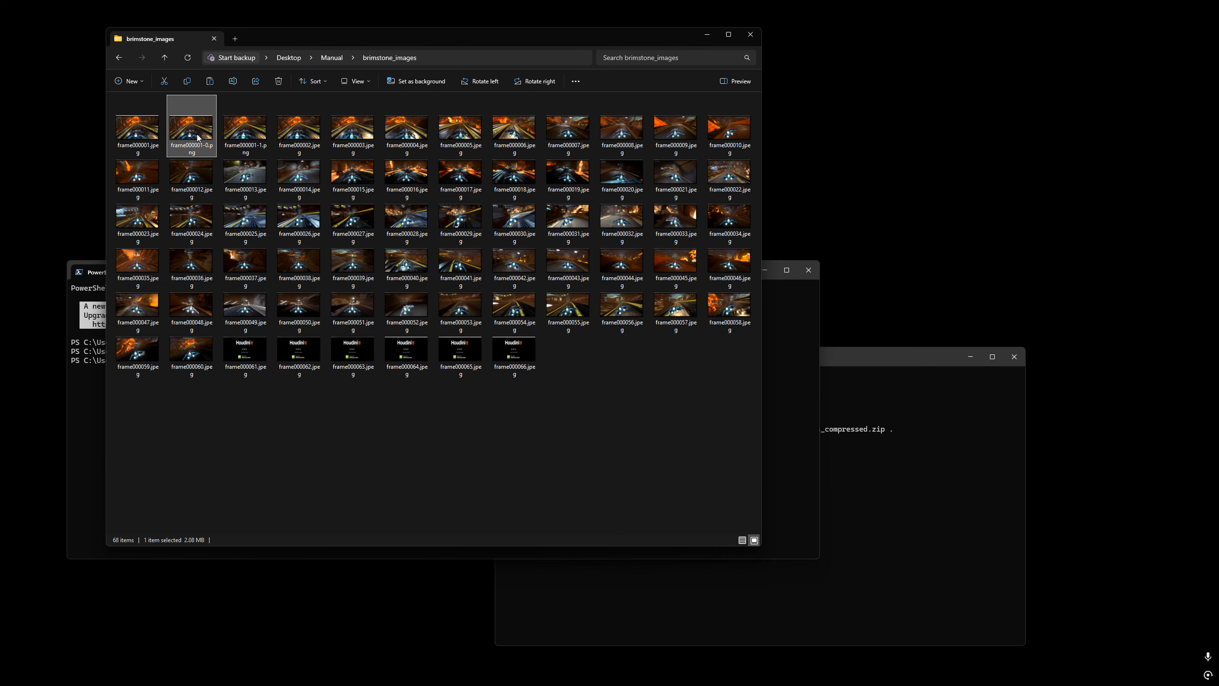
{"action": "left_click", "coordinate": [228, 150]}
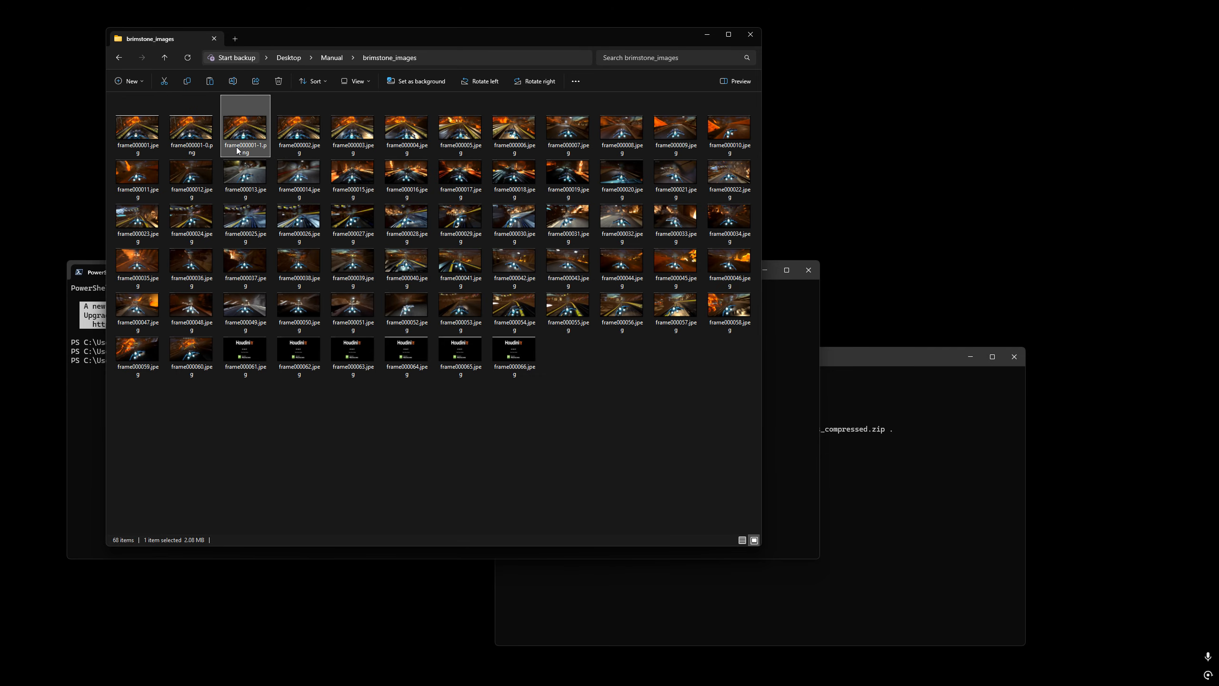
{"action": "key", "text": "alt+Tab"}
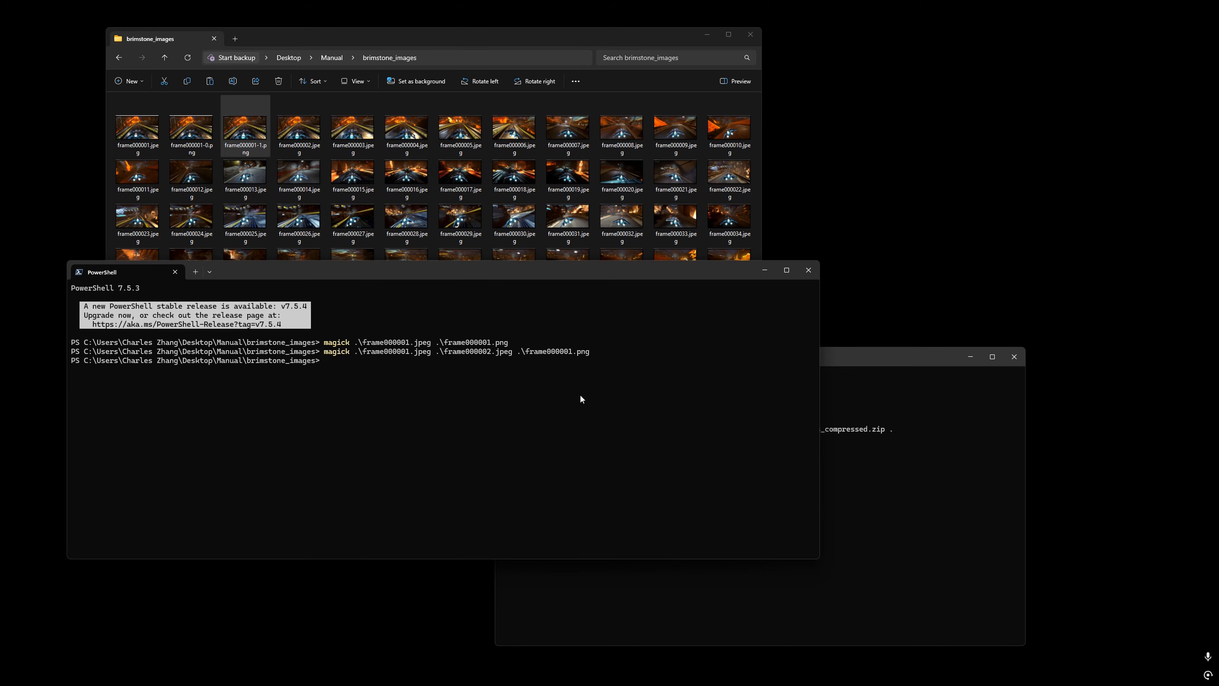
Recall the two-frame magick command and change its output file to .\outputPrefix.png
{"action": "key", "text": "Up"}
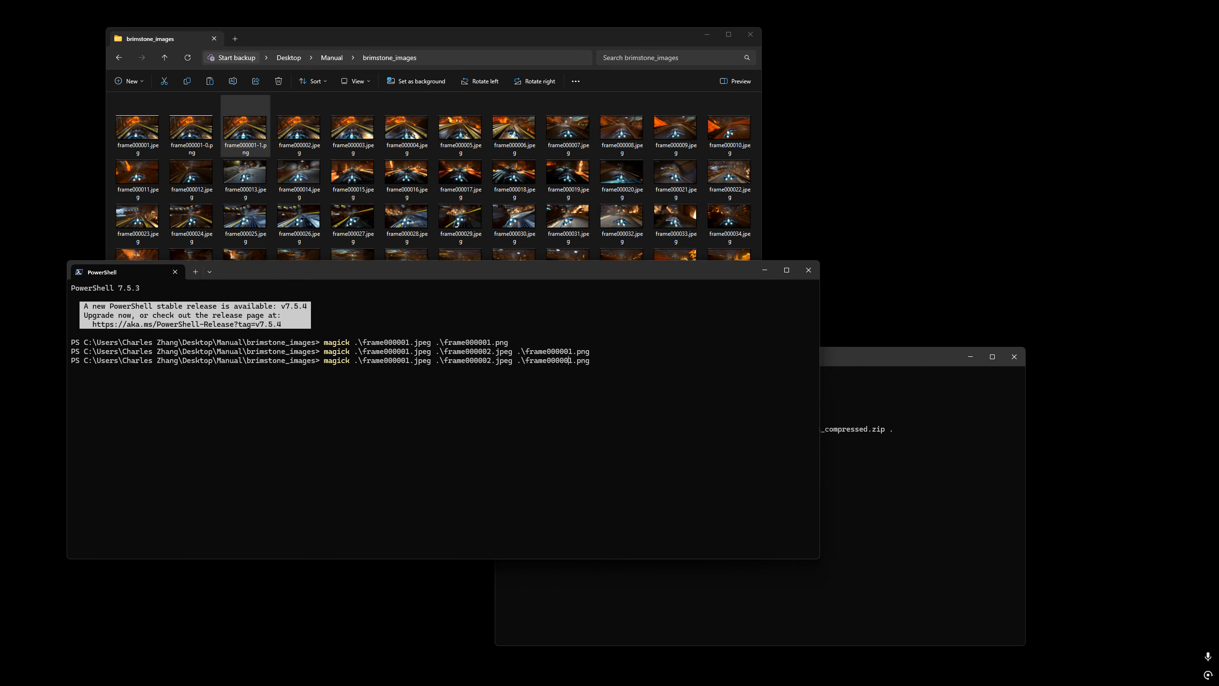
{"action": "key", "text": "BackSpace"}
{"action": "key", "text": "BackSpace"}
{"action": "key", "text": "BackSpace"}
{"action": "key", "text": "BackSpace"}
{"action": "key", "text": "BackSpace"}
{"action": "key", "text": "BackSpace"}
{"action": "key", "text": "BackSpace"}
{"action": "key", "text": "BackSpace"}
{"action": "key", "text": "BackSpace"}
{"action": "key", "text": "BackSpace"}
{"action": "key", "text": "BackSpace"}
{"action": "type", "text": "outputPrefix"}
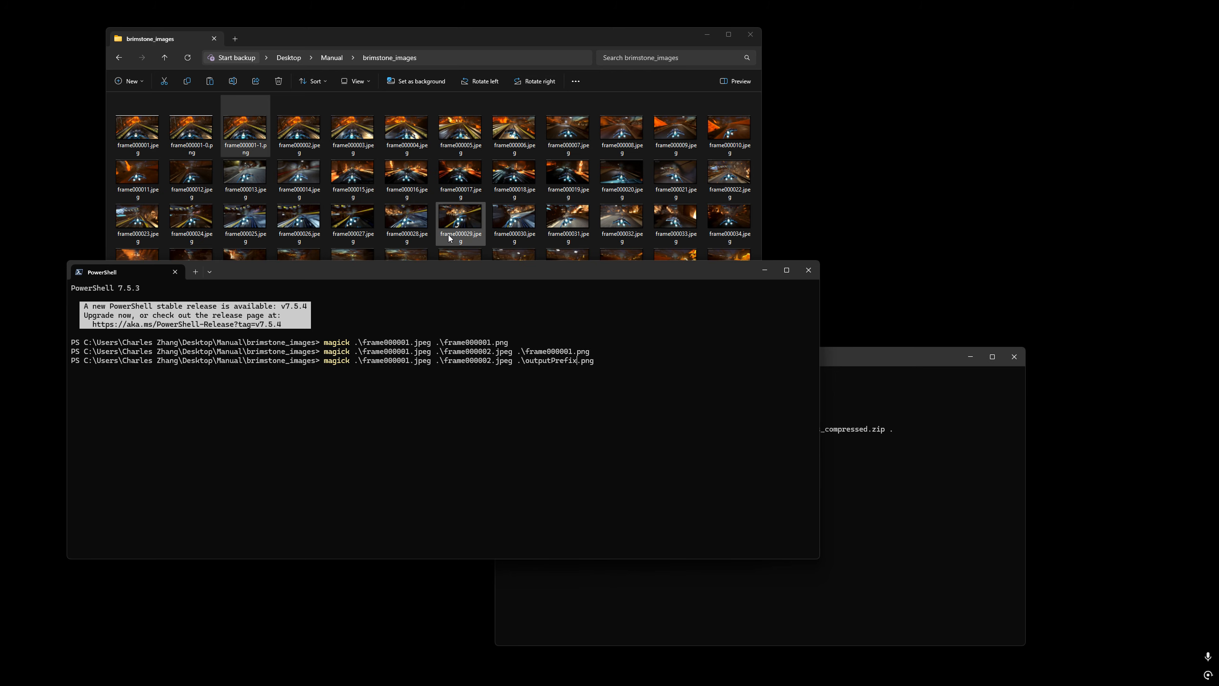
Permanently delete frame000001-0.png and frame000001-1.png, and run the edited magick command in PowerShell
{"action": "left_click", "coordinate": [191, 127]}
{"action": "left_click", "coordinate": [242, 136], "text": "ctrl"}
{"action": "key", "text": "shift+Delete"}
{"action": "key", "text": "Return"}
{"action": "key", "text": "alt+Tab"}
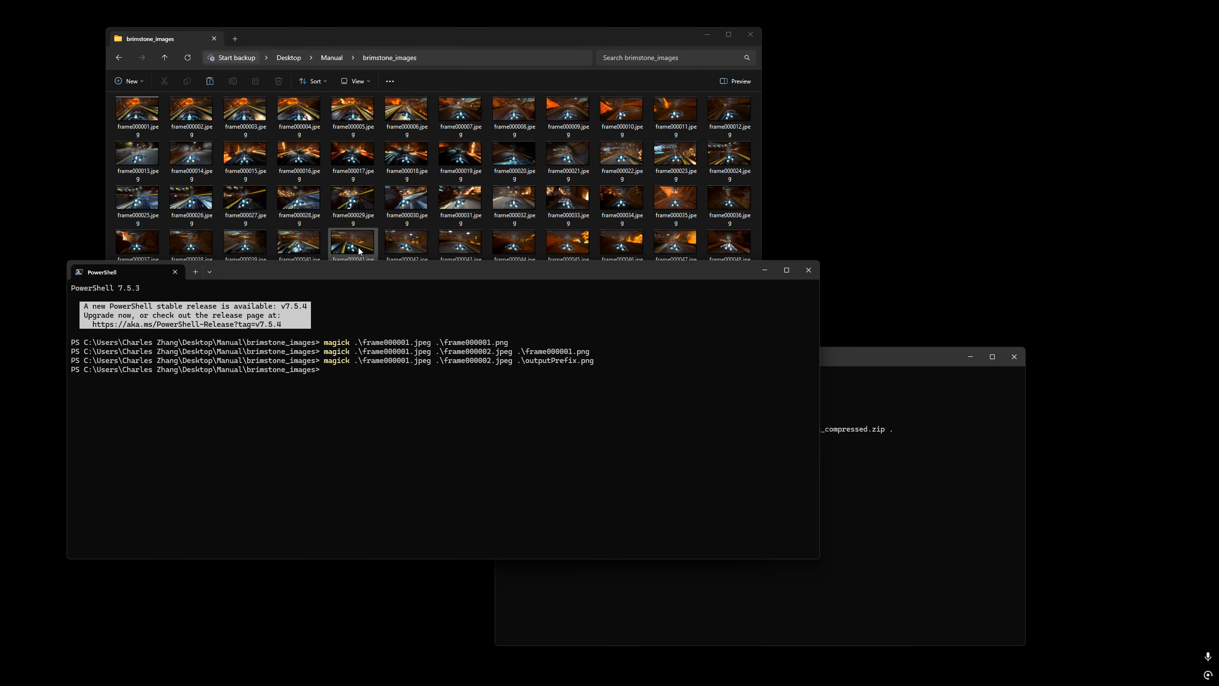
Compare the numbered names of outputPrefix-0.png and outputPrefix-1.png in the brimstone_images folder
{"action": "left_click", "coordinate": [245, 159]}
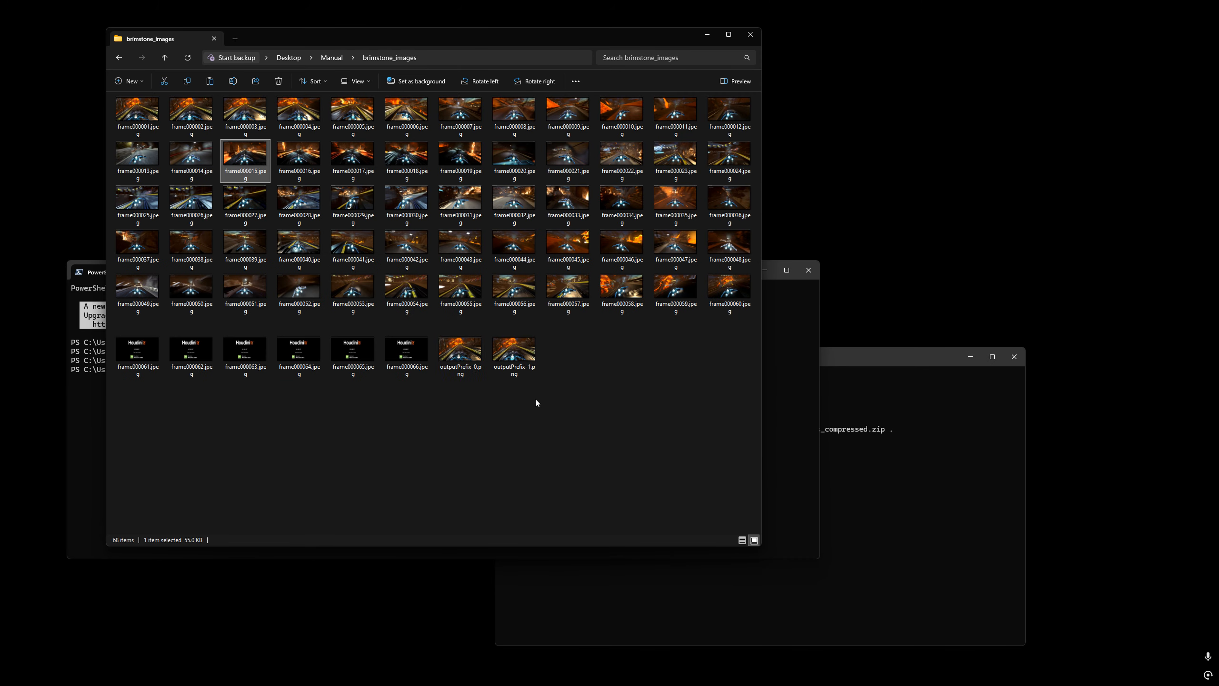
{"action": "left_click", "coordinate": [473, 365]}
{"action": "left_click", "coordinate": [514, 370]}
{"action": "left_click", "coordinate": [473, 362]}
{"action": "left_click", "coordinate": [509, 372]}
{"action": "left_click", "coordinate": [473, 364]}
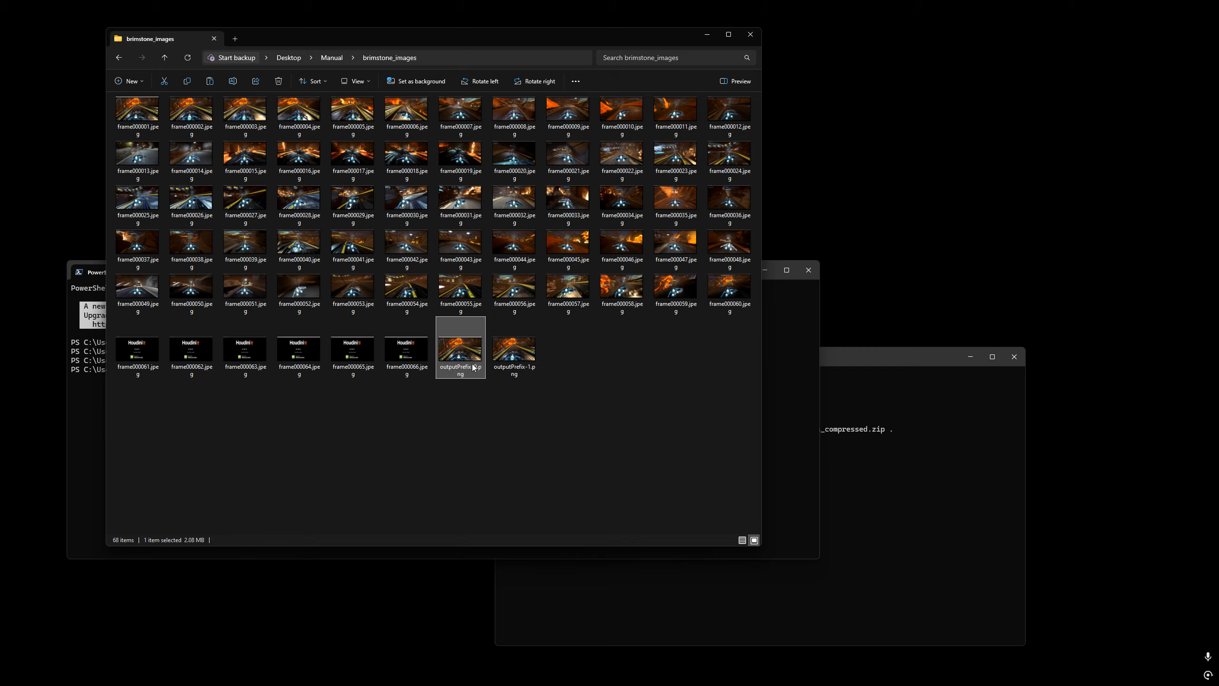
{"action": "left_click", "coordinate": [511, 372]}
{"action": "left_click", "coordinate": [475, 367]}
{"action": "left_click", "coordinate": [508, 372]}
{"action": "left_click", "coordinate": [478, 368]}
{"action": "left_click", "coordinate": [509, 371]}
{"action": "left_click", "coordinate": [476, 366]}
{"action": "left_click", "coordinate": [517, 369]}
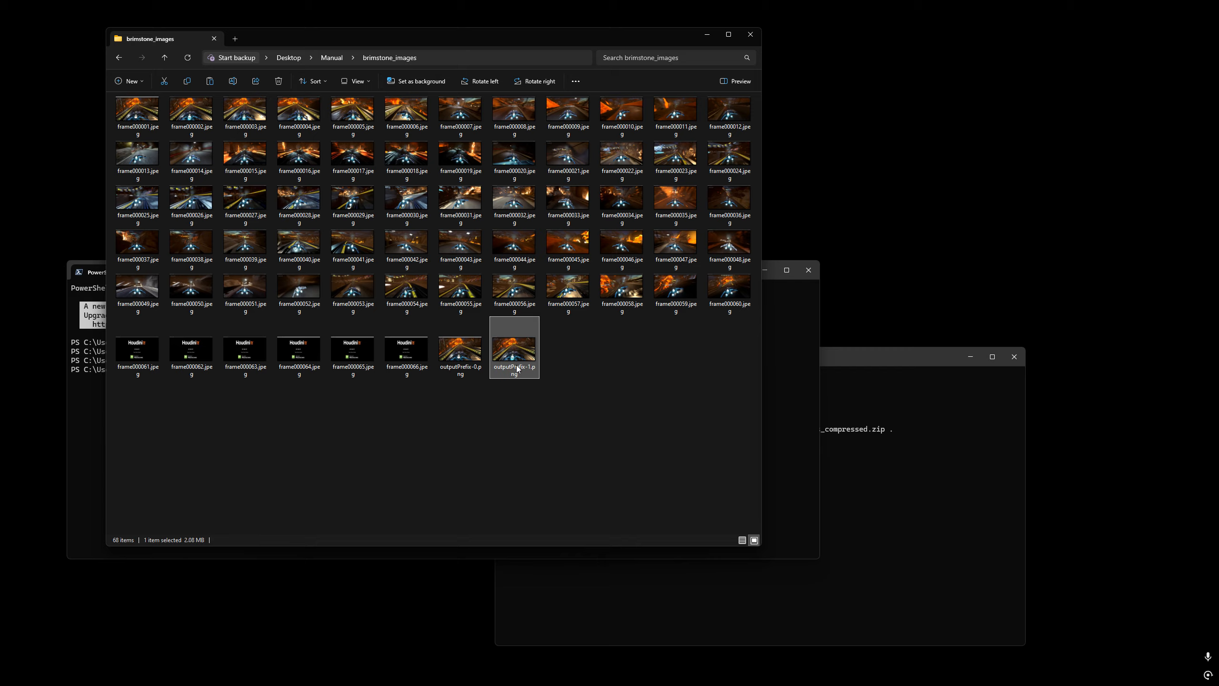
{"action": "left_click", "coordinate": [474, 366]}
{"action": "left_click", "coordinate": [513, 370]}
{"action": "left_click", "coordinate": [588, 388]}
Highlight the last magick command, and permanently delete both outputPrefix PNG files from the folder
{"action": "left_click", "coordinate": [775, 431]}
{"action": "left_click_drag", "start_coordinate": [326, 361], "coordinate": [465, 357]}
{"action": "left_click", "coordinate": [594, 192]}
{"action": "key", "text": "shift+Delete"}
{"action": "key", "text": "Return"}
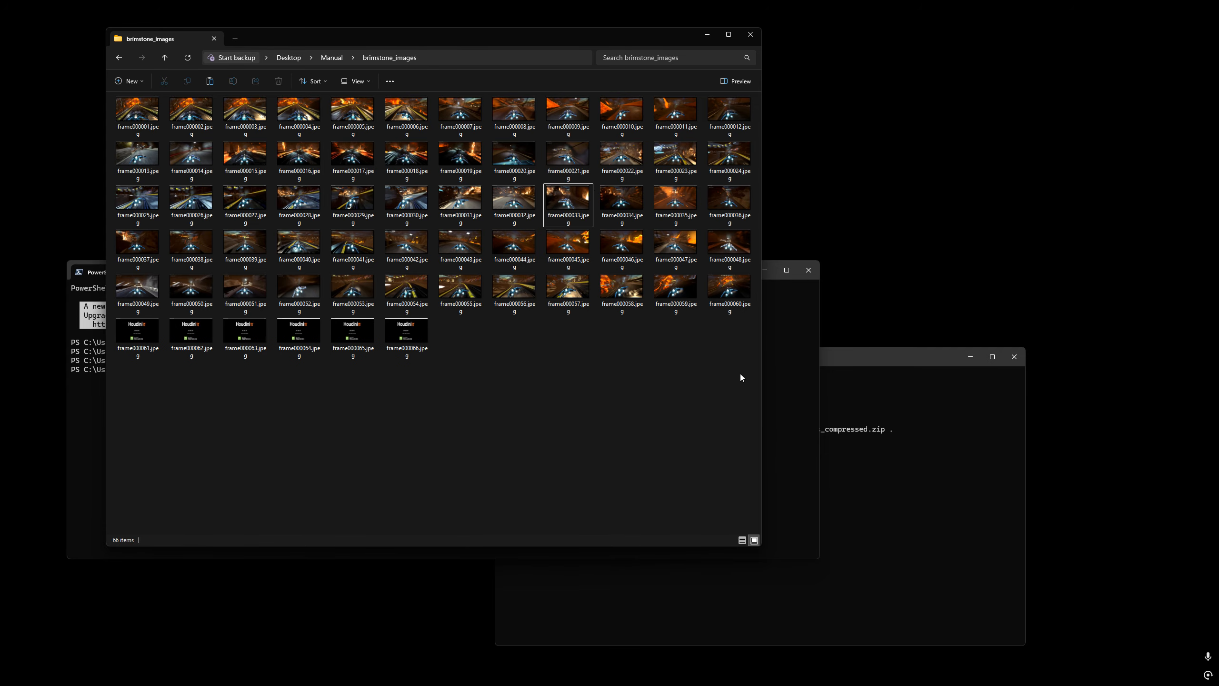
Run Compress-Archive . Output.zip in PowerShell to compress the current folder
{"action": "left_click", "coordinate": [803, 399]}
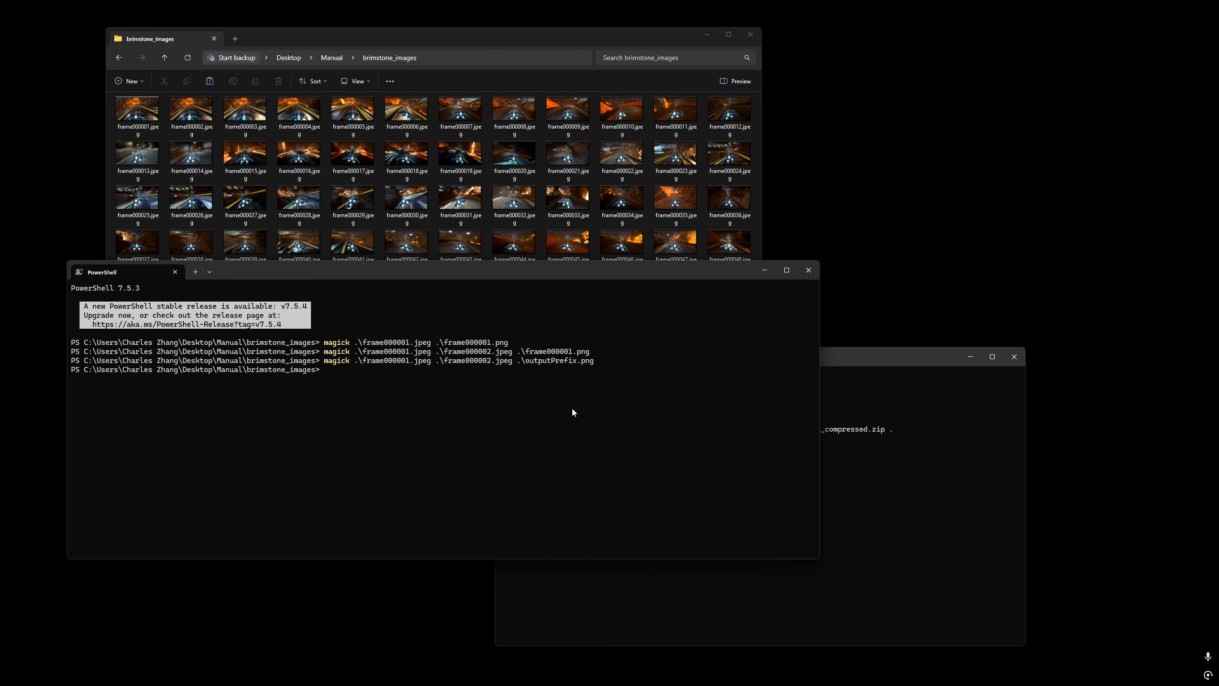
{"action": "type", "text": "C"}
{"action": "key", "text": "Right"}
{"action": "double_click", "coordinate": [399, 369]}
{"action": "left_click_drag", "start_coordinate": [407, 370], "coordinate": [448, 370]}
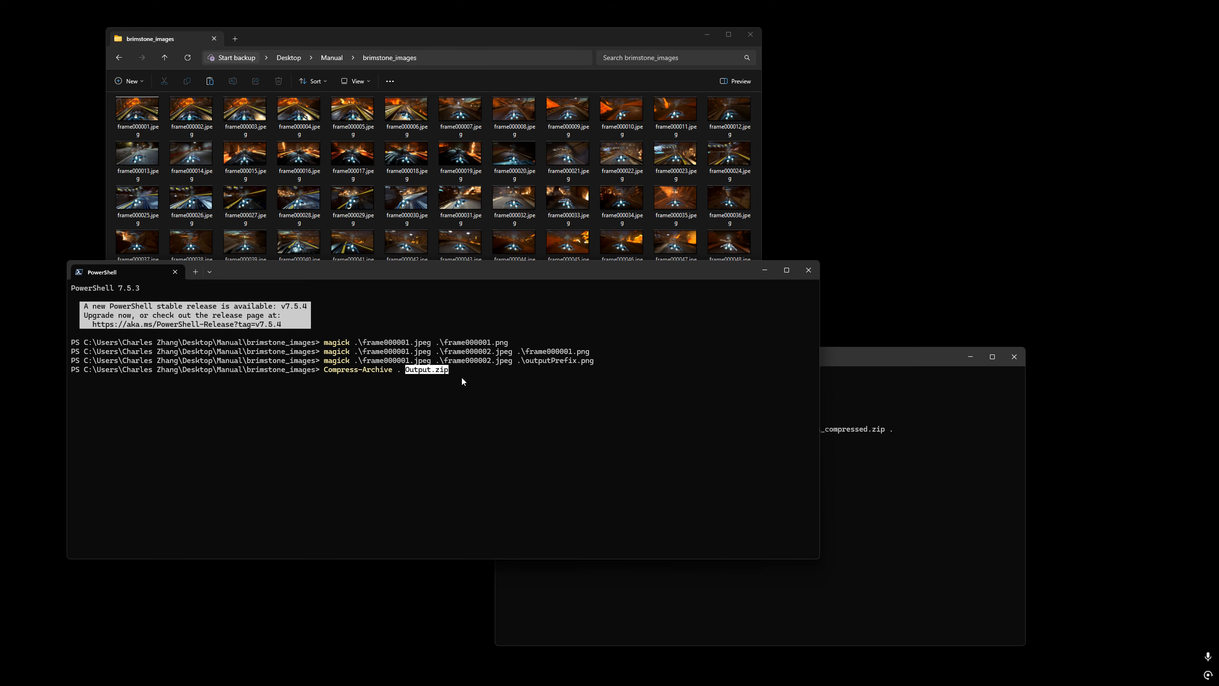
{"action": "key", "text": "Return"}
{"action": "key", "text": "Return"}
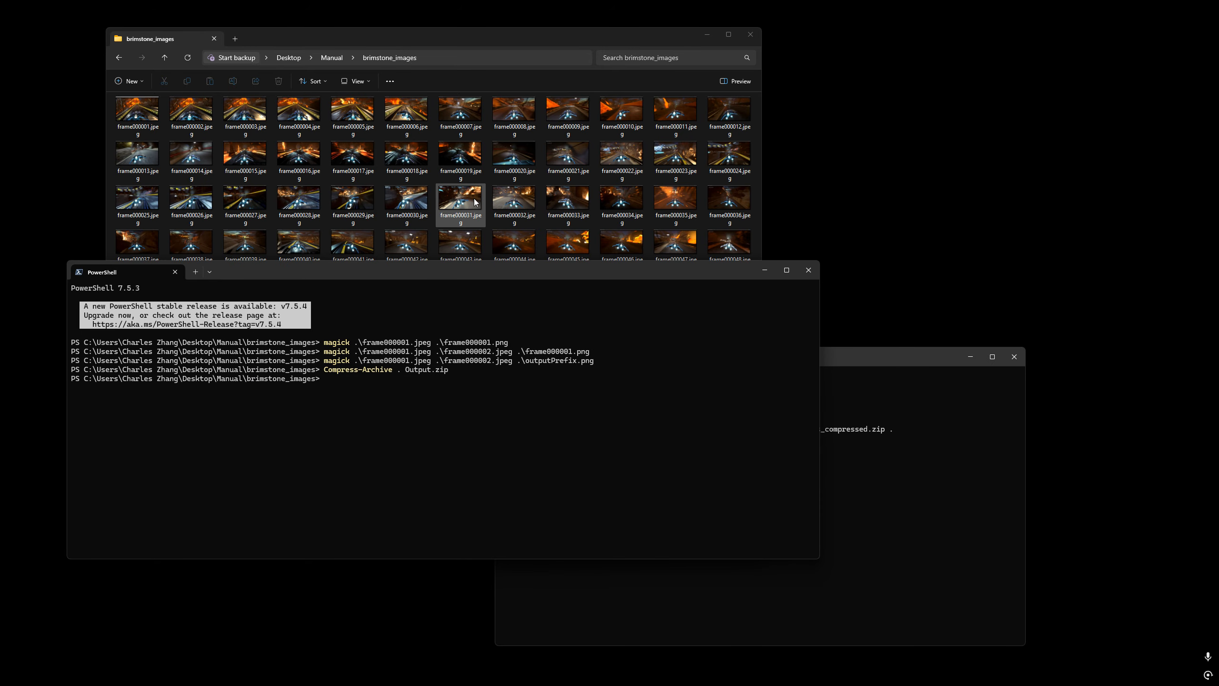
Check the contents of Output.zip and its brimstone_images folder, and go back to the image folder
{"action": "left_click", "coordinate": [470, 217]}
{"action": "double_click", "coordinate": [466, 346]}
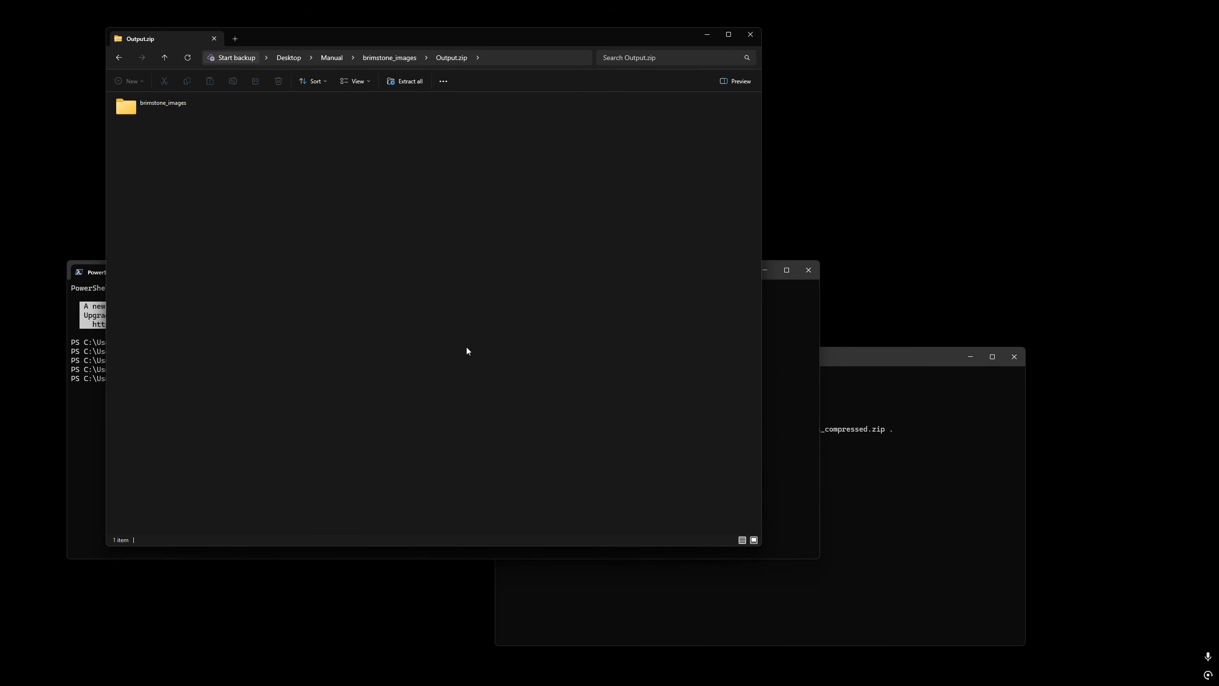
{"action": "double_click", "coordinate": [163, 101]}
{"action": "key", "text": "alt+Left"}
{"action": "key", "text": "alt+Left"}
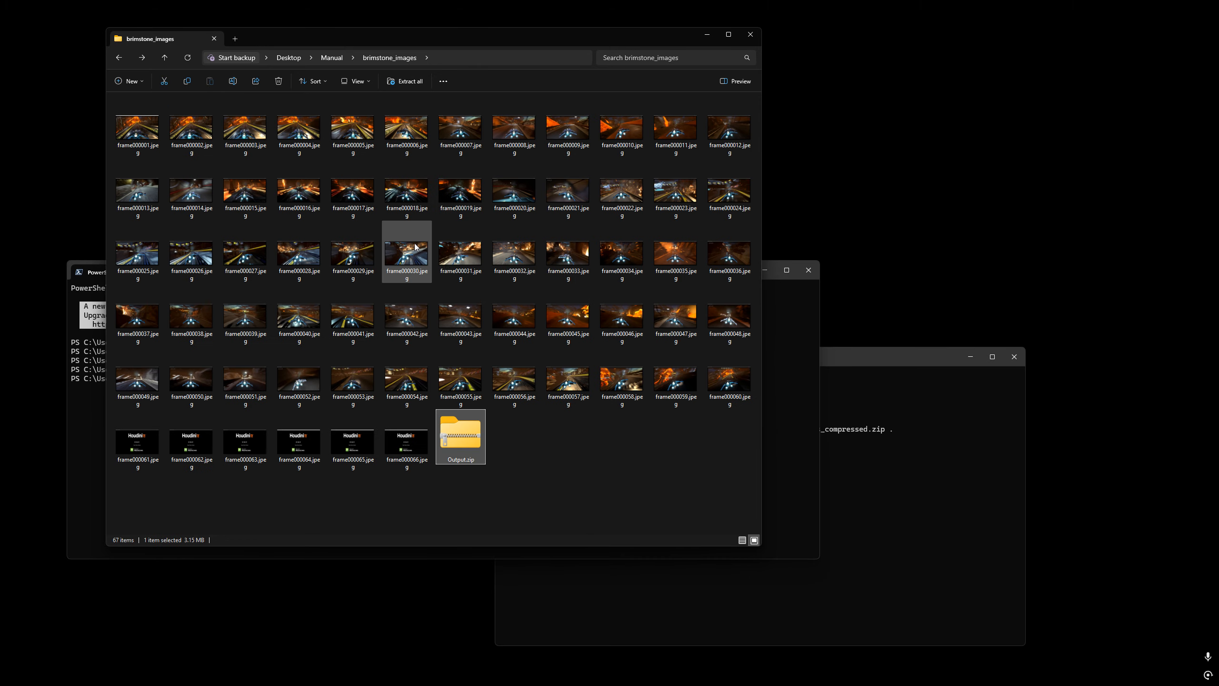
Close both PowerShell windows
{"action": "left_click", "coordinate": [614, 439]}
{"action": "left_click", "coordinate": [792, 453]}
{"action": "left_click", "coordinate": [808, 270]}
{"action": "left_click", "coordinate": [1014, 356]}
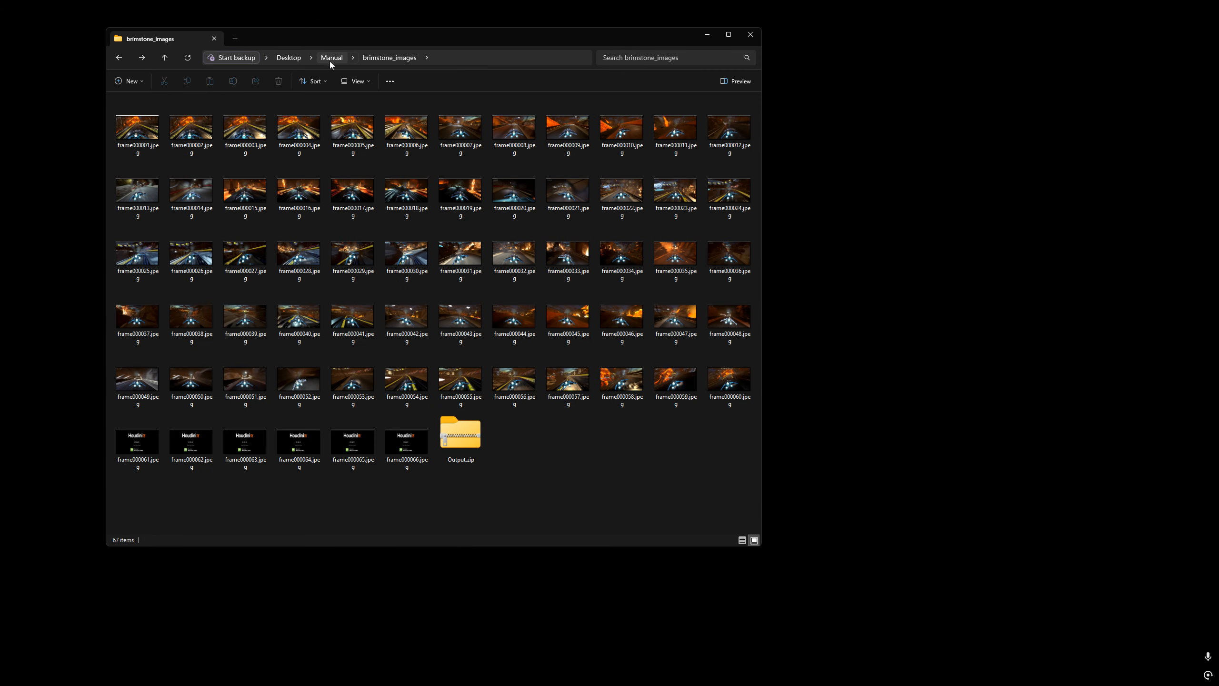
Go up to the Desktop folder and delete the Manual folder
{"action": "left_click", "coordinate": [294, 59]}
{"action": "key", "text": "Delete"}
{"action": "key", "text": "Return"}
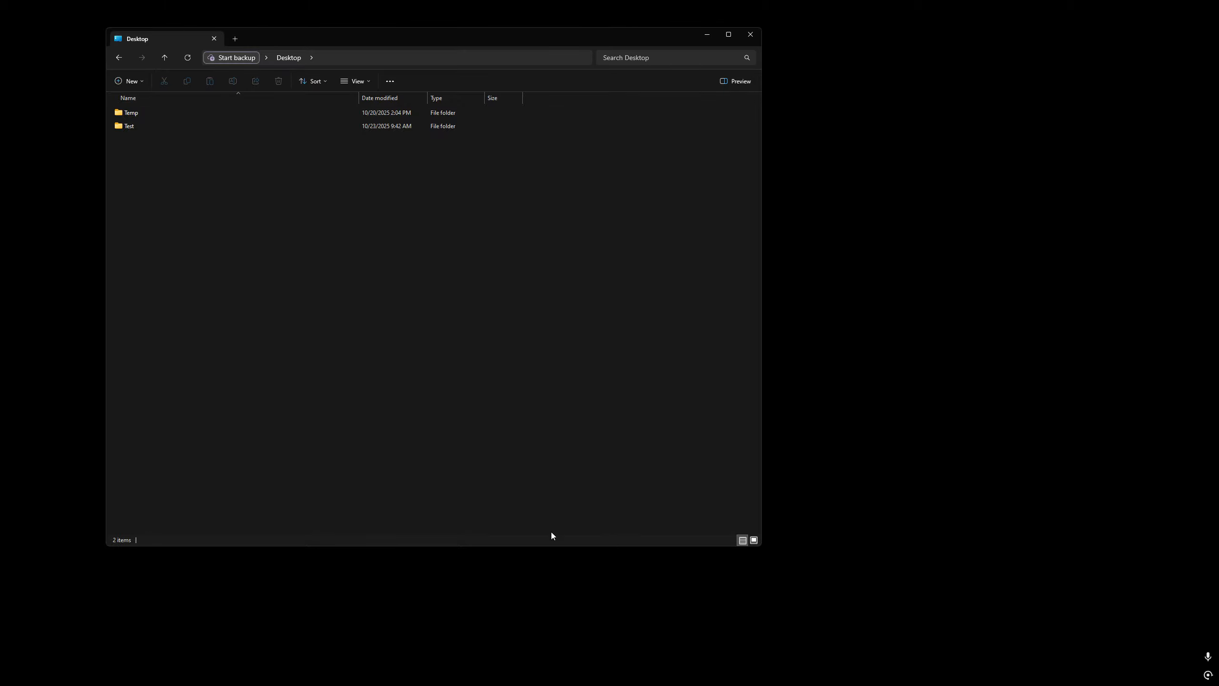
Launch Houdini Apprentice and dismiss its Start Here window
{"action": "key", "text": "super"}
{"action": "right_click", "coordinate": [590, 674]}
{"action": "left_click", "coordinate": [592, 619]}
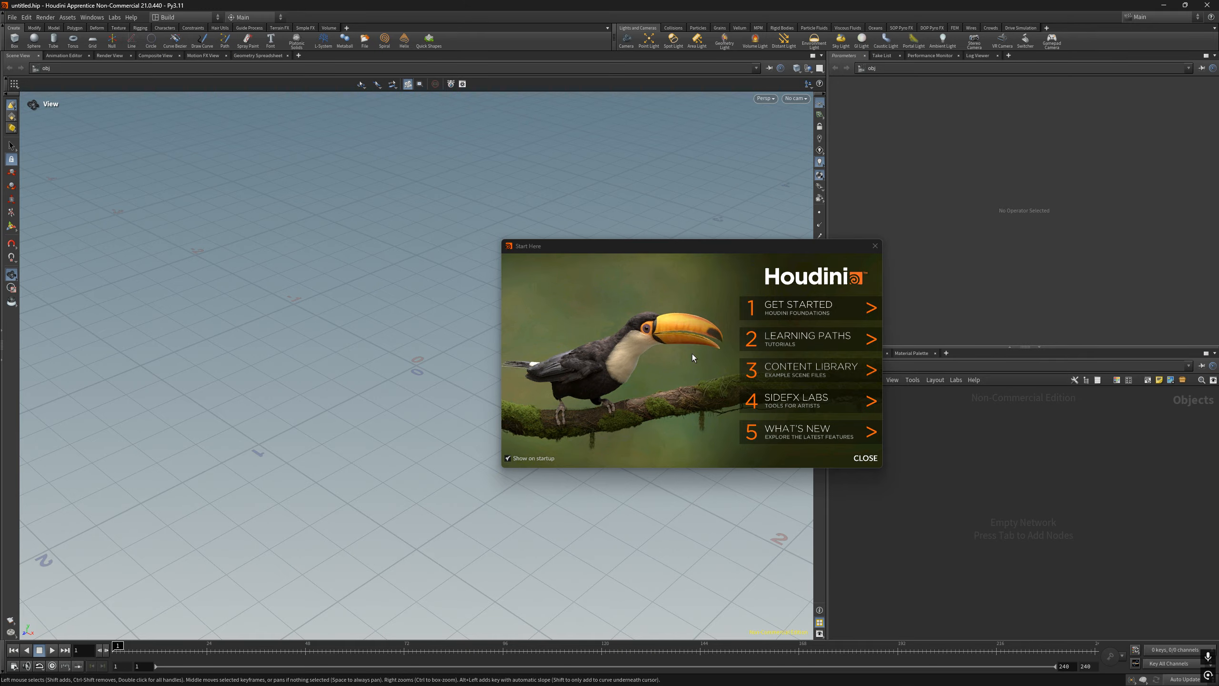
{"action": "left_click", "coordinate": [874, 245]}
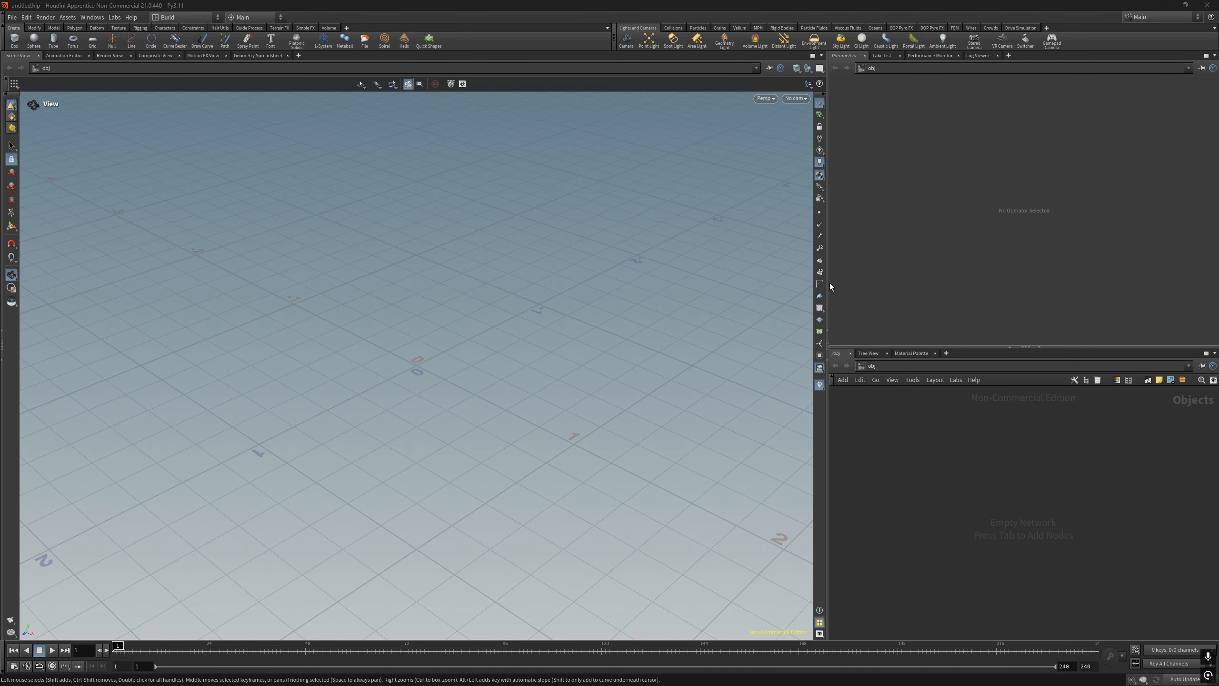
Widen the parameter and network panes, switch the network to tasks, and create a TOP network there
{"action": "left_click_drag", "start_coordinate": [826, 320], "coordinate": [713, 332]}
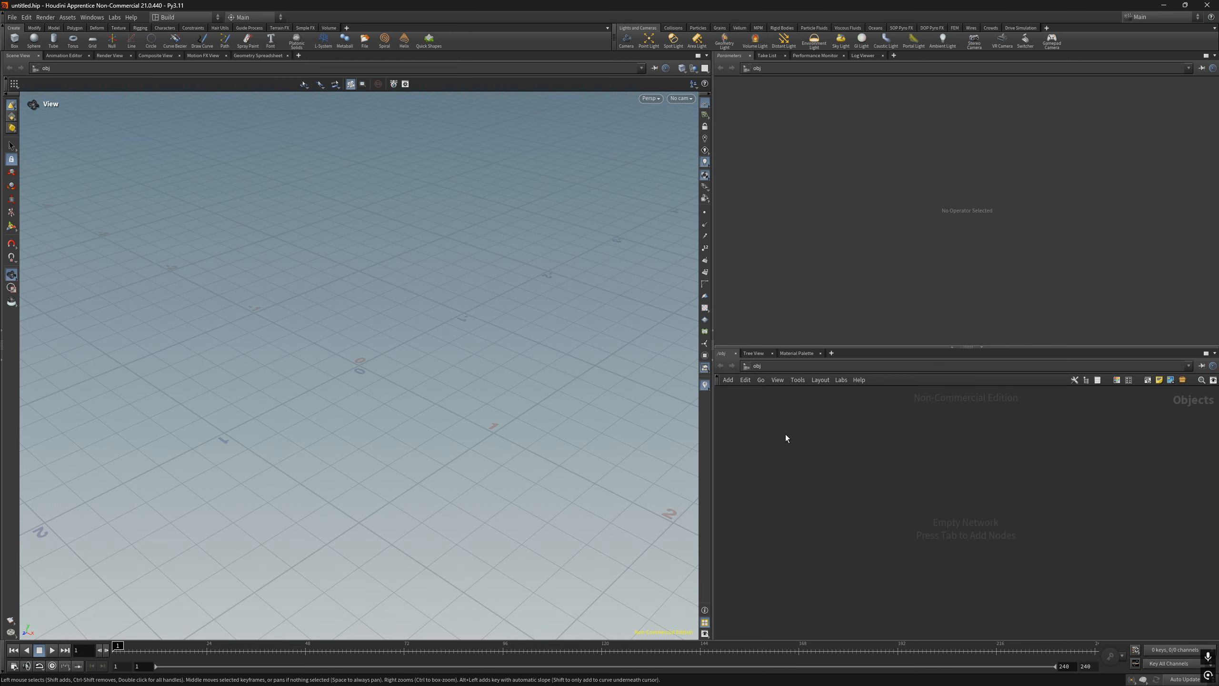
{"action": "left_click", "coordinate": [751, 365]}
{"action": "left_click", "coordinate": [761, 447]}
{"action": "key", "text": "Tab"}
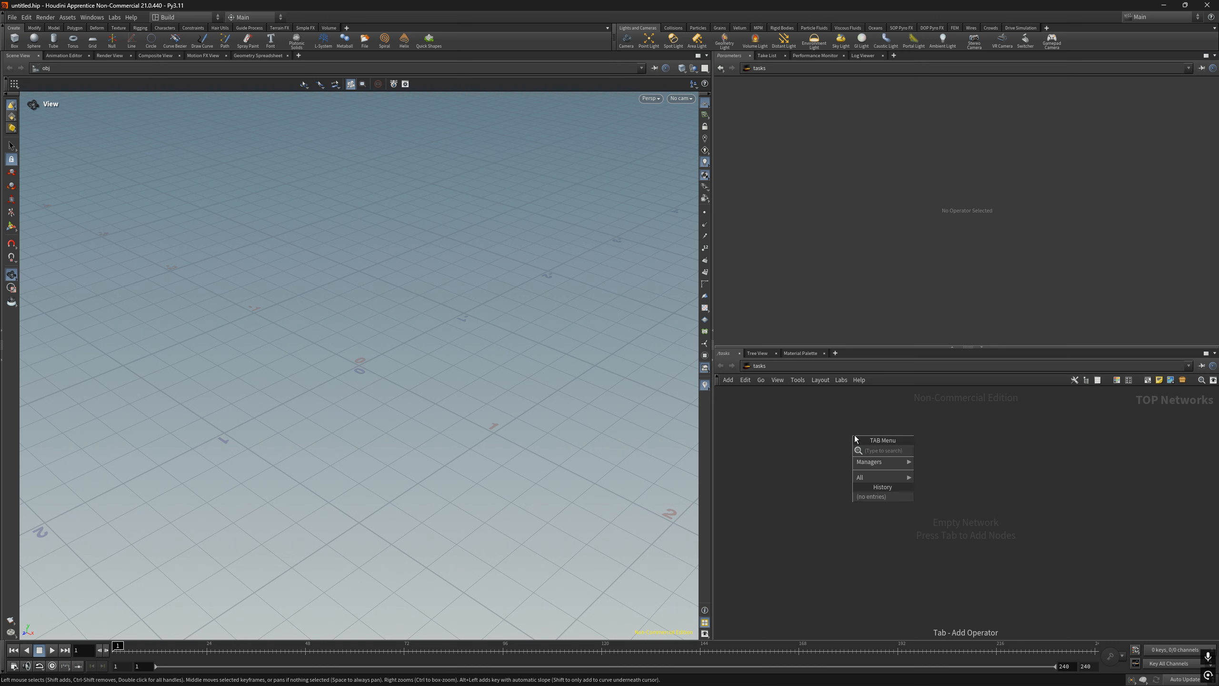
{"action": "key", "text": "Down"}
{"action": "key", "text": "Right"}
{"action": "key", "text": "Return"}
Add an ImageMagick node to the topnet1 network above the local scheduler
{"action": "key", "text": "Tab"}
{"action": "type", "text": "image"}
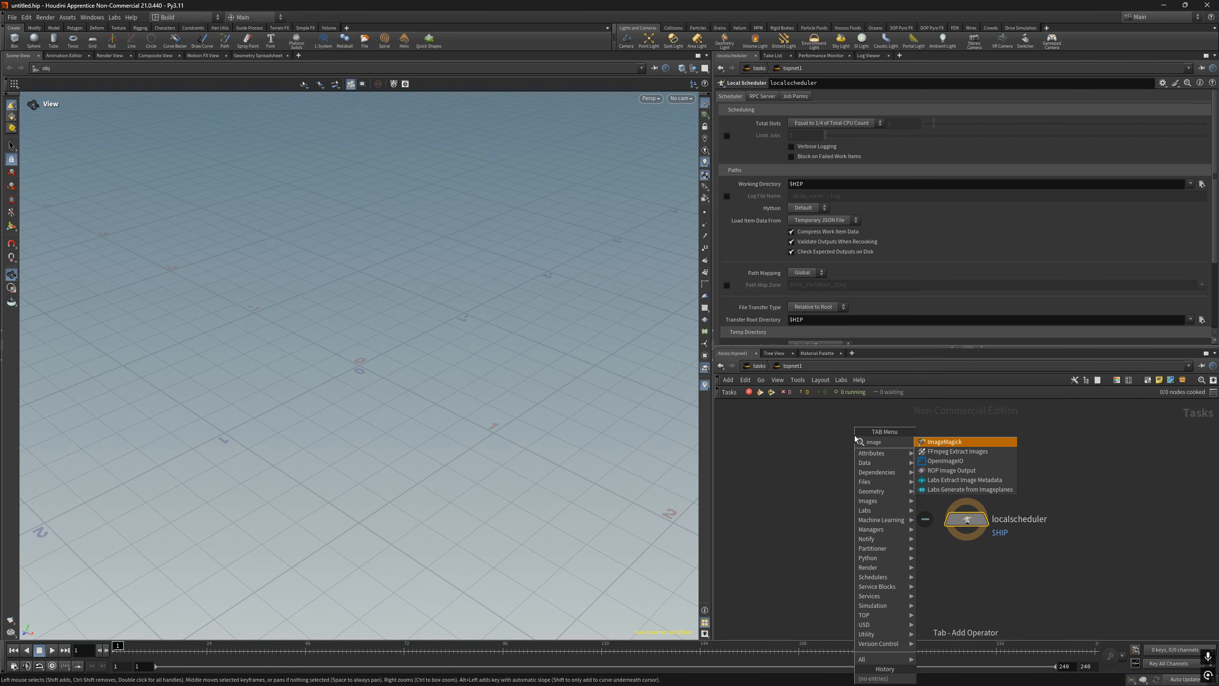
{"action": "key", "text": "Return"}
{"action": "left_click", "coordinate": [979, 437]}
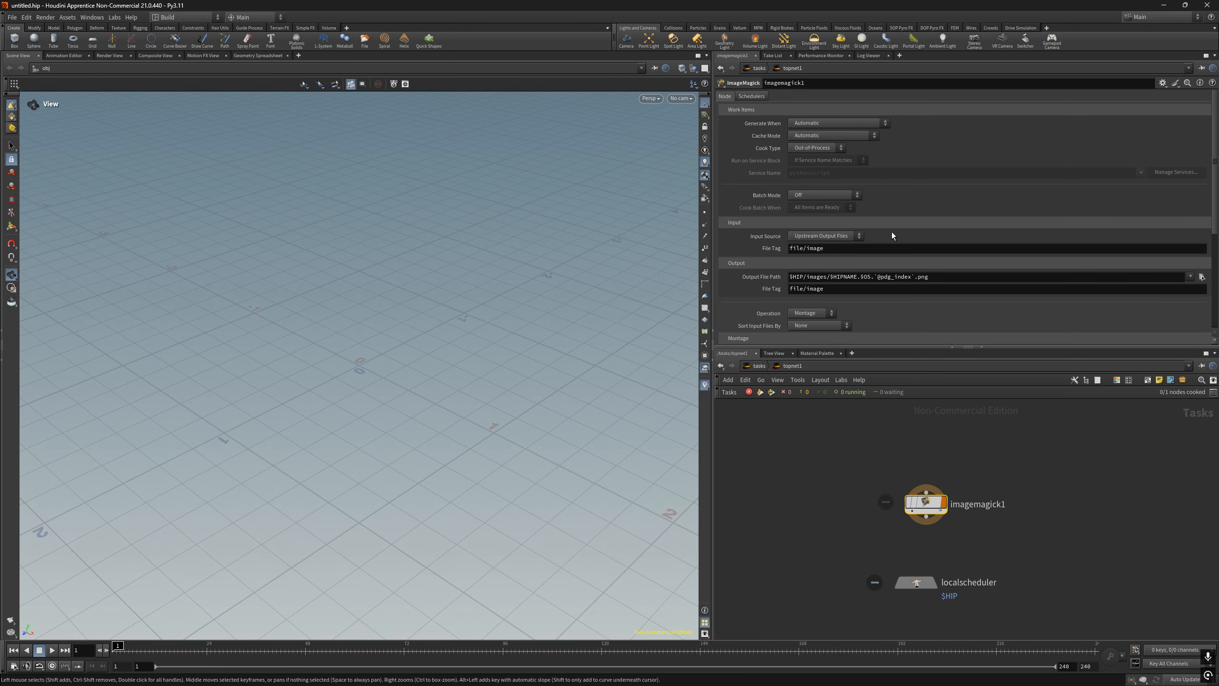
Set the ImageMagick node's operation to Convert and place the node directly above the local scheduler
{"action": "scroll", "coordinate": [915, 229], "scroll_direction": "down", "scroll_amount": 3}
{"action": "scroll", "coordinate": [917, 212], "scroll_direction": "up", "scroll_amount": 3}
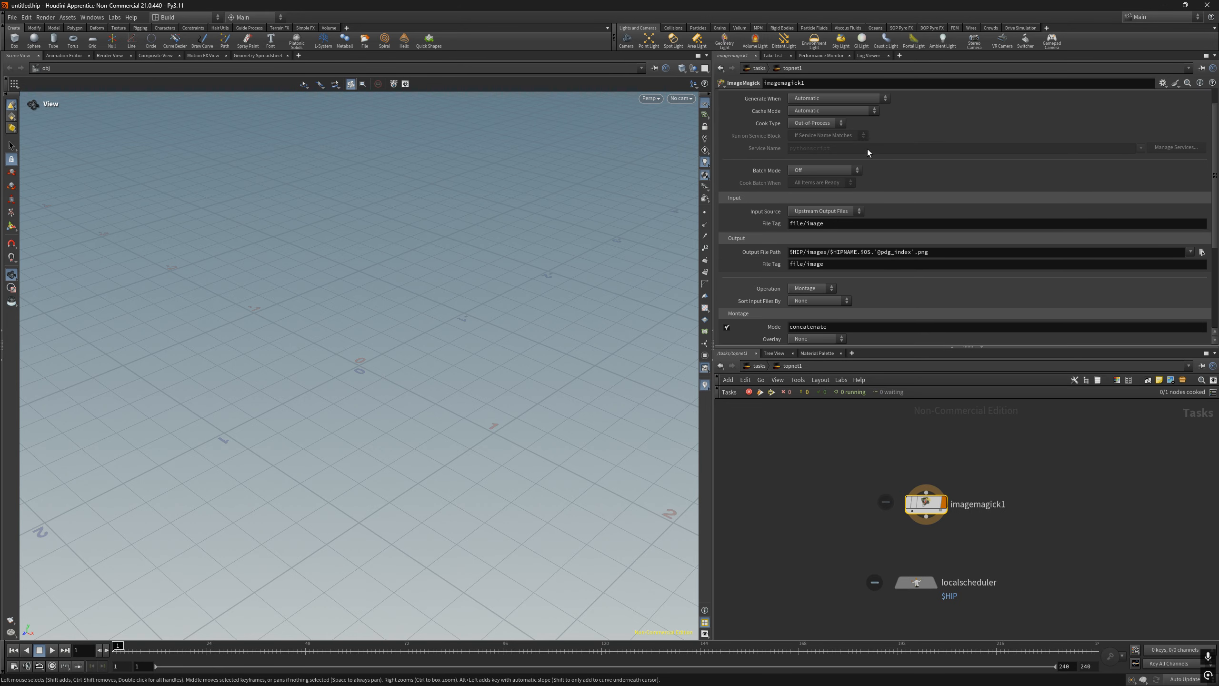
{"action": "scroll", "coordinate": [926, 221], "scroll_direction": "down", "scroll_amount": 4}
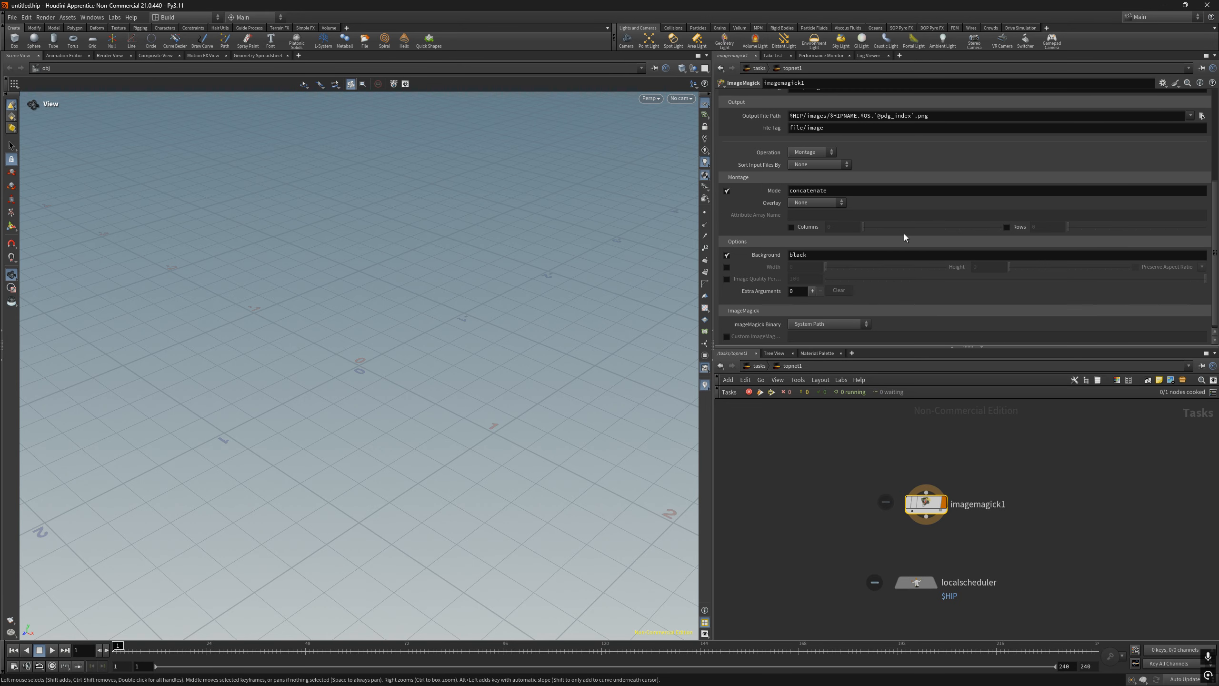
{"action": "left_click", "coordinate": [814, 153]}
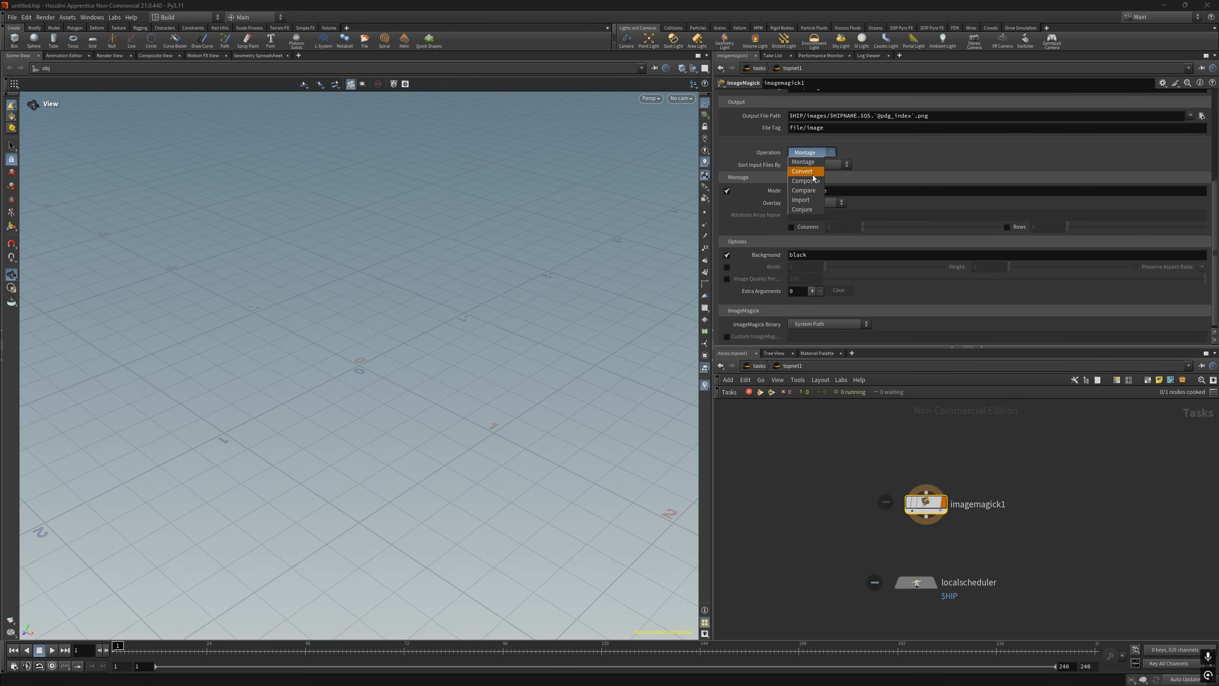
{"action": "left_click", "coordinate": [819, 176]}
{"action": "left_click", "coordinate": [816, 201]}
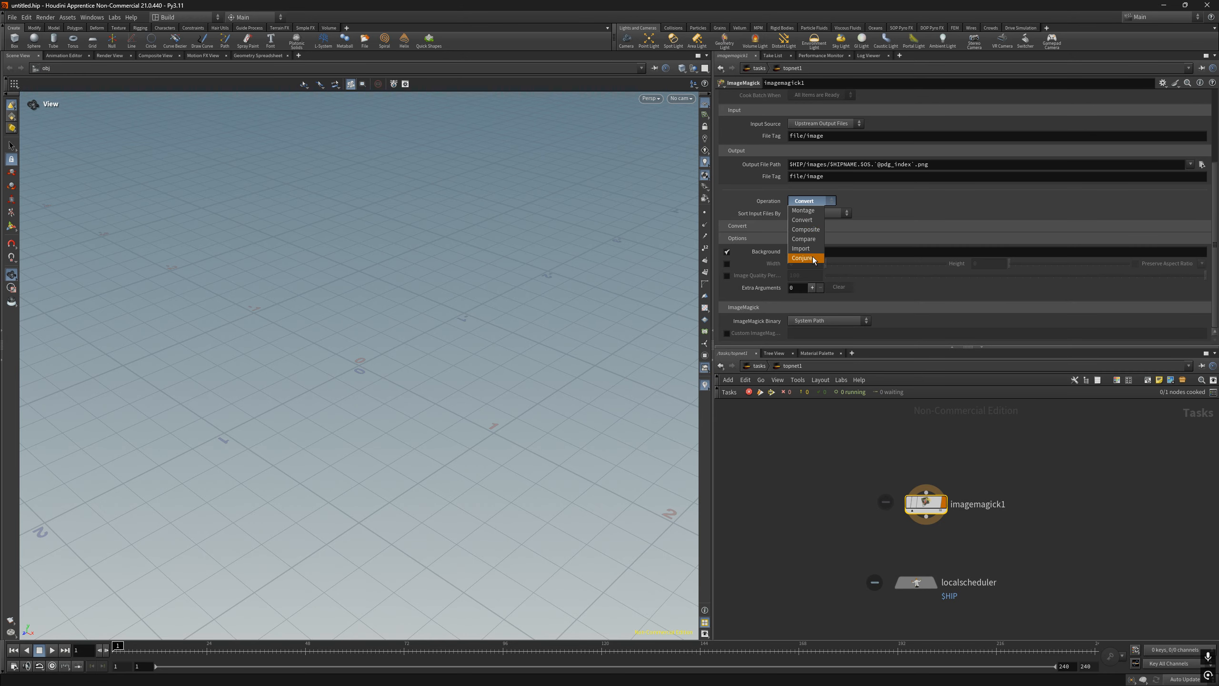
{"action": "left_click", "coordinate": [811, 219]}
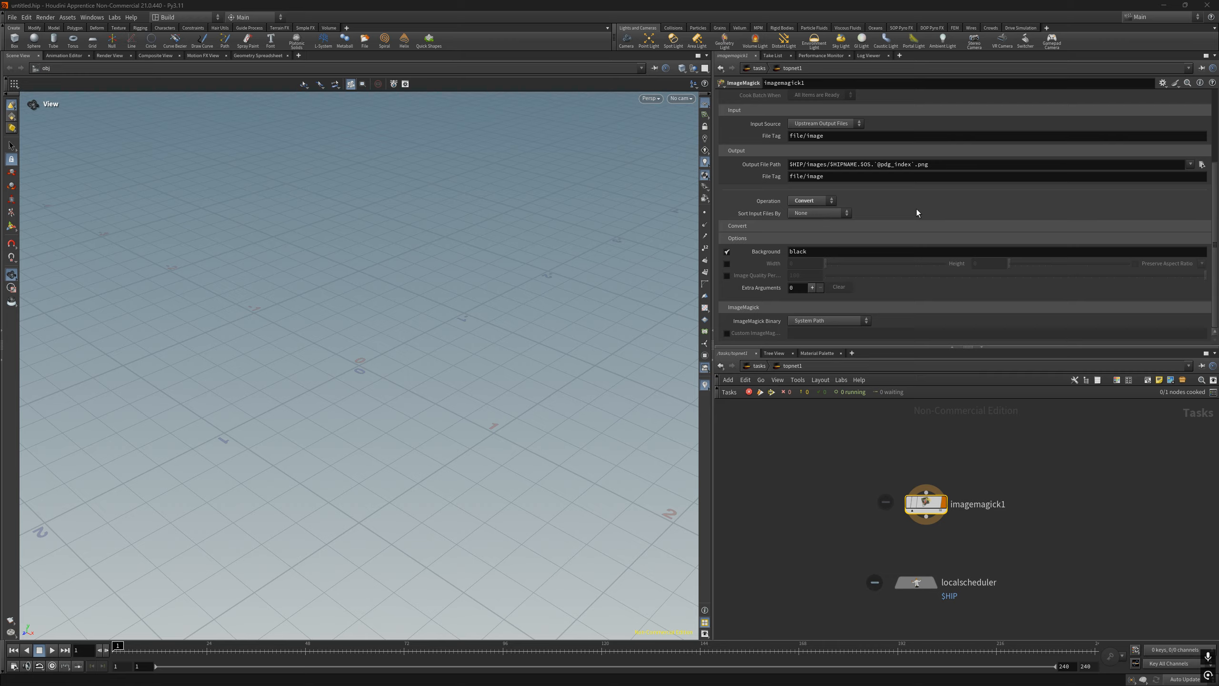
{"action": "left_click_drag", "start_coordinate": [923, 509], "coordinate": [915, 479]}
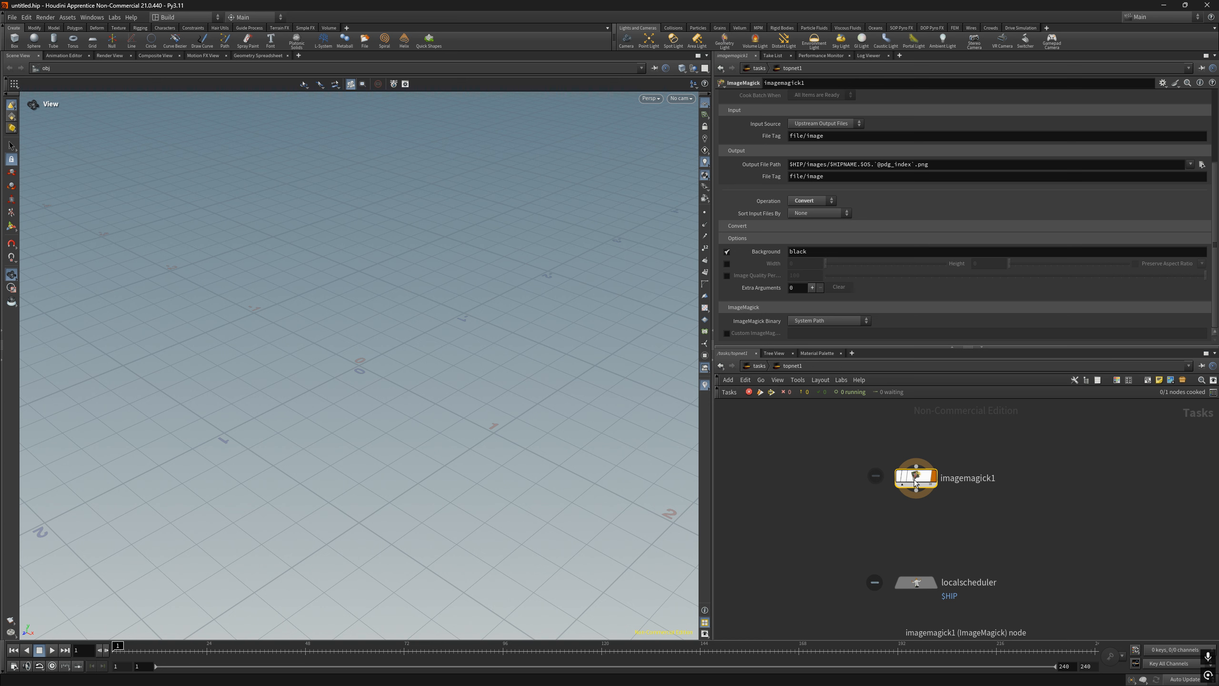
{"action": "left_click_drag", "start_coordinate": [914, 479], "coordinate": [916, 474]}
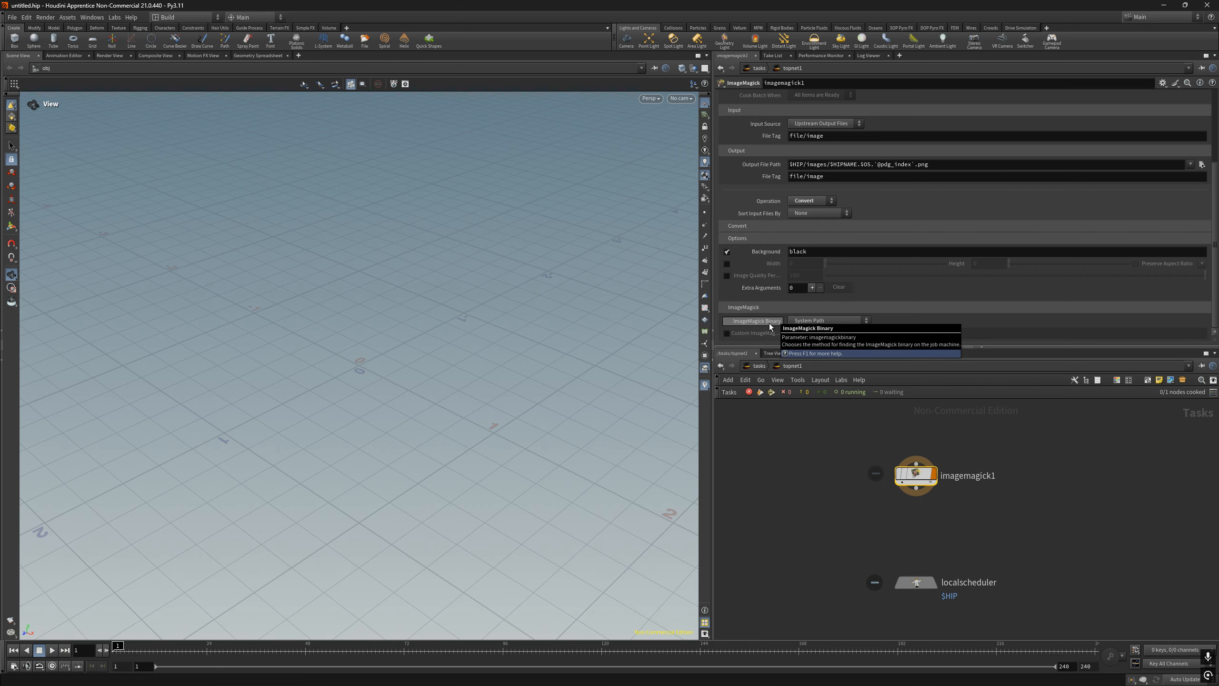
Open a Command Prompt and locate the ImageMagick executable with "where magick"
{"action": "key", "text": "super"}
{"action": "type", "text": "mc"}
{"action": "key", "text": "BackSpace"}
{"action": "key", "text": "BackSpace"}
{"action": "type", "text": "cmd"}
{"action": "key", "text": "Return"}
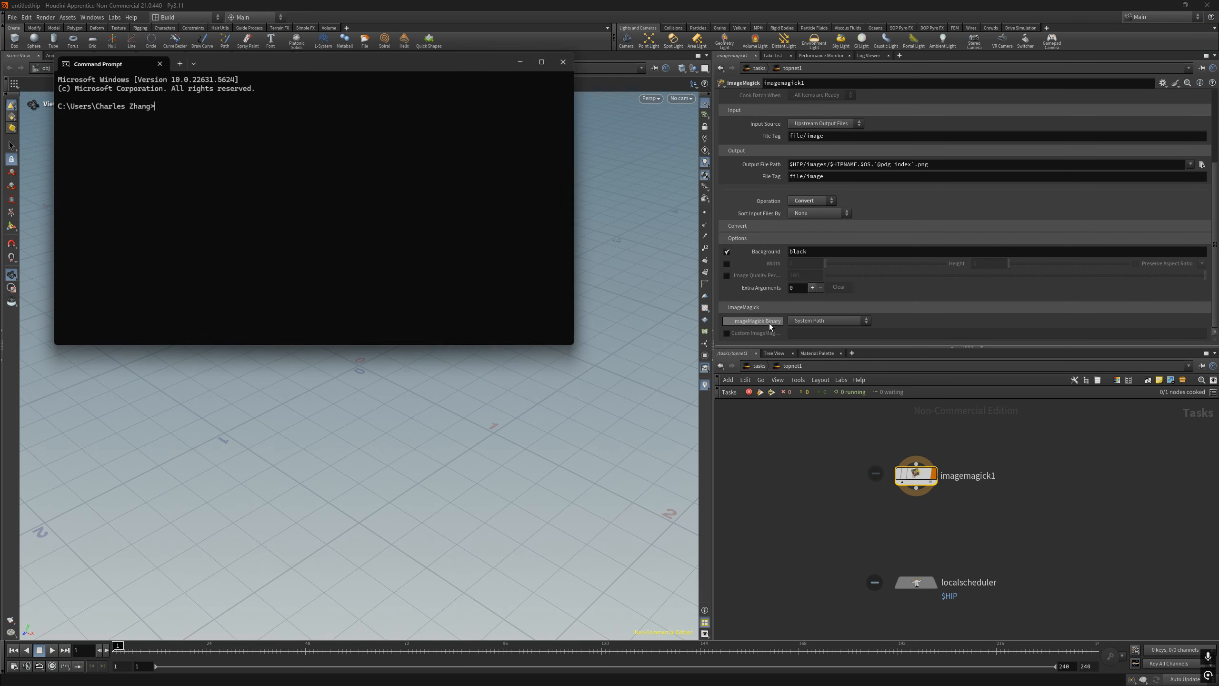
{"action": "type", "text": "where m"}
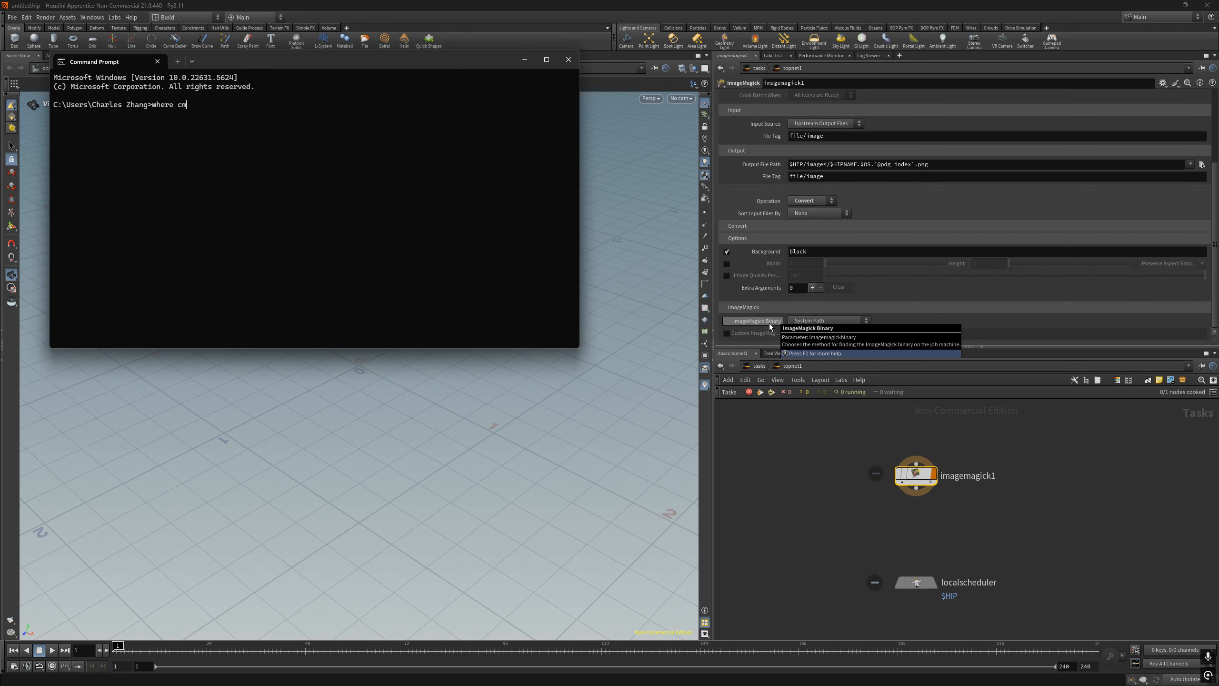
{"action": "type", "text": "agick"}
{"action": "key", "text": "Return"}
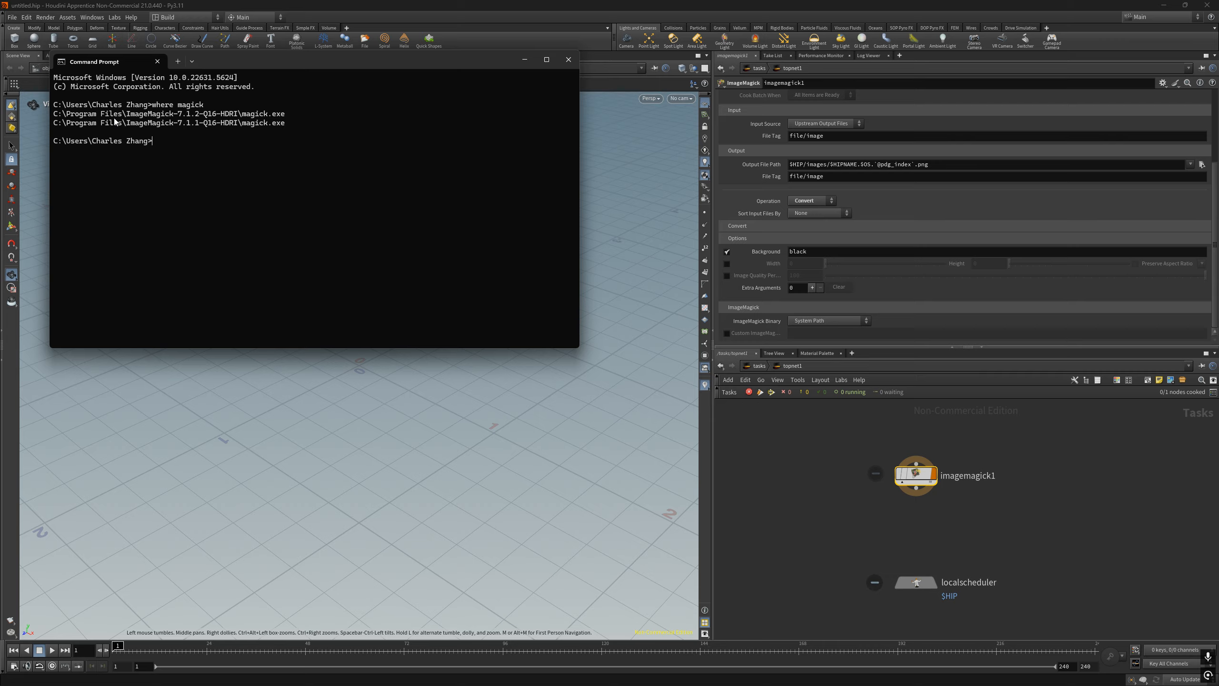
Move the Command Prompt window lower and copy the path C:\Program Files\ImageMagick-7.1.2-Q16-HDRI\magick.exe from its output
{"action": "left_click_drag", "start_coordinate": [54, 114], "coordinate": [287, 115]}
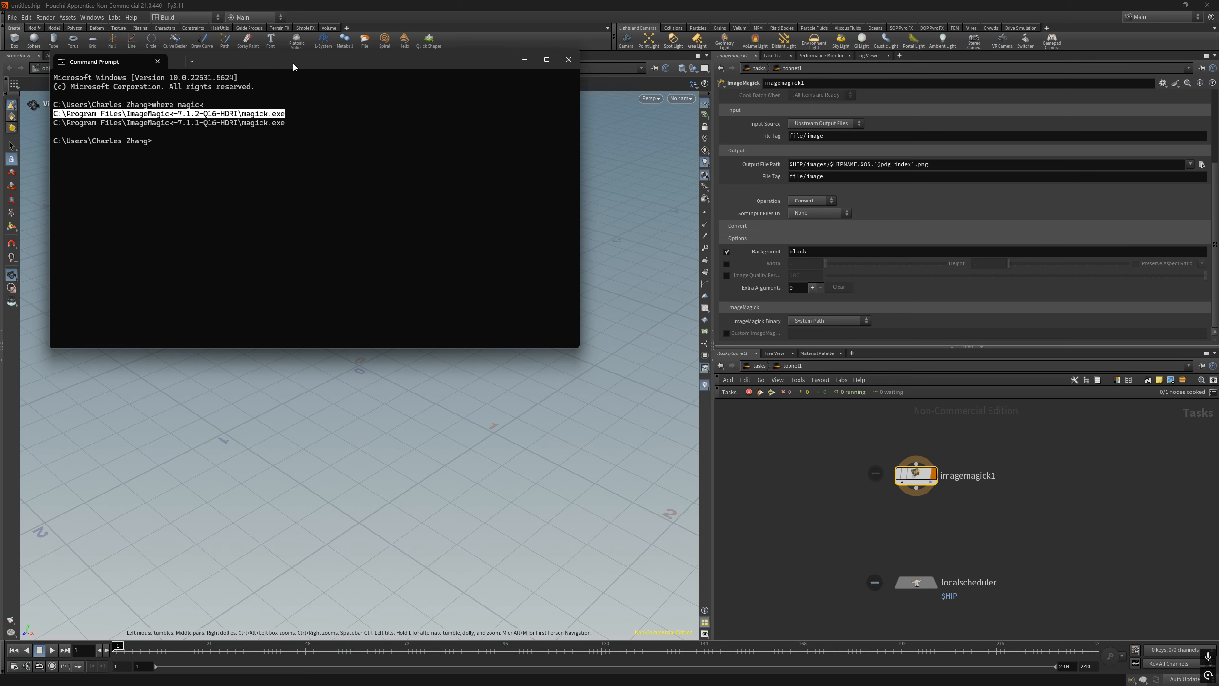
{"action": "left_click_drag", "start_coordinate": [294, 63], "coordinate": [386, 257]}
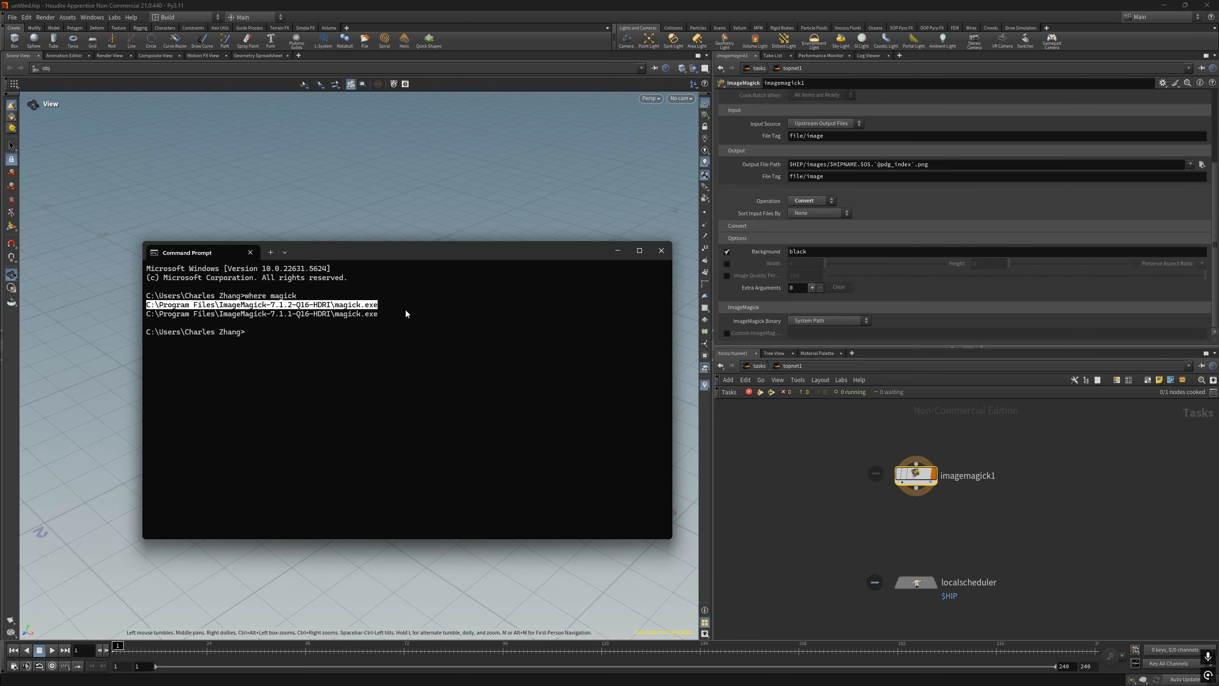
{"action": "key", "text": "ctrl+c"}
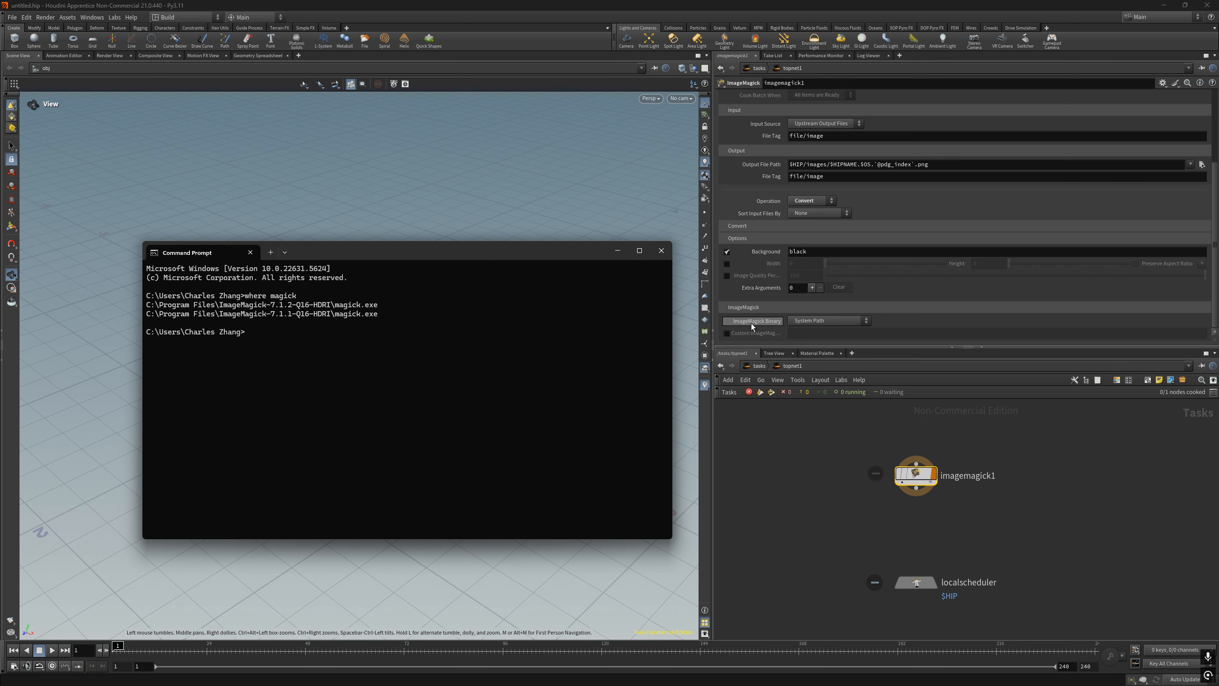
Enable the custom ImageMagick command on the imagemagick1 node and set it to magick
{"action": "left_click", "coordinate": [726, 333]}
{"action": "left_click", "coordinate": [828, 336]}
{"action": "type", "text": "magick"}
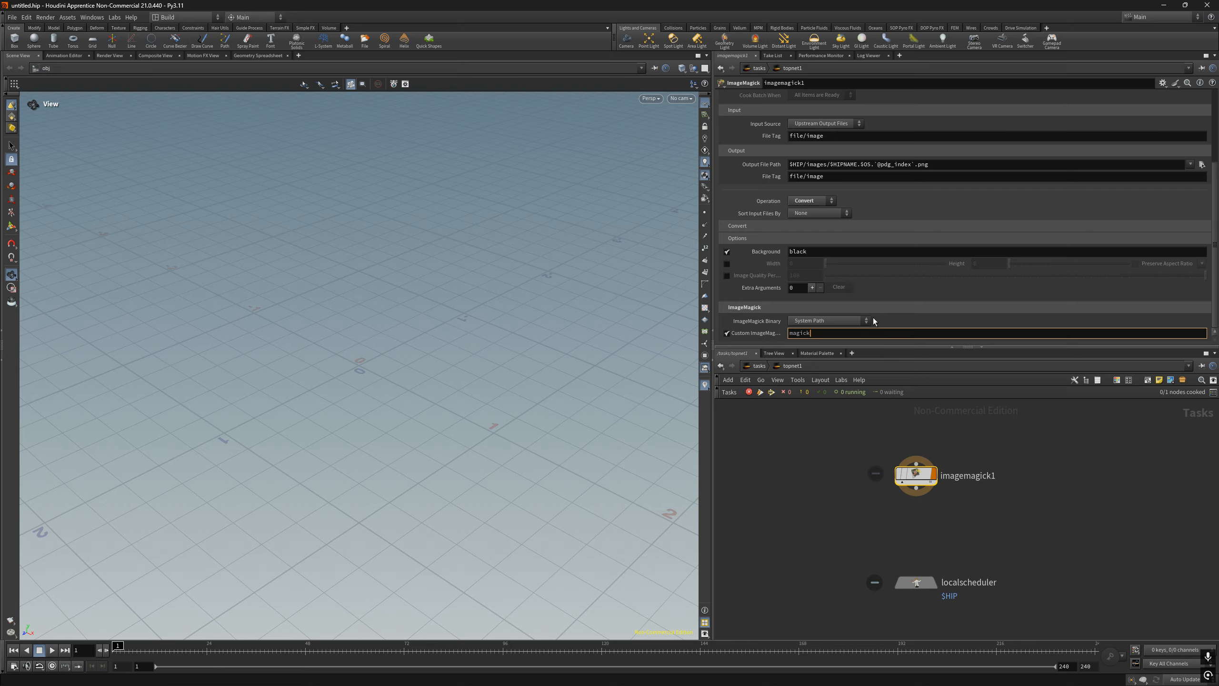
Add an FFmpeg Encode Video node beside the imagemagick1 node in topnet1
{"action": "key", "text": "Tab"}
{"action": "type", "text": "f"}
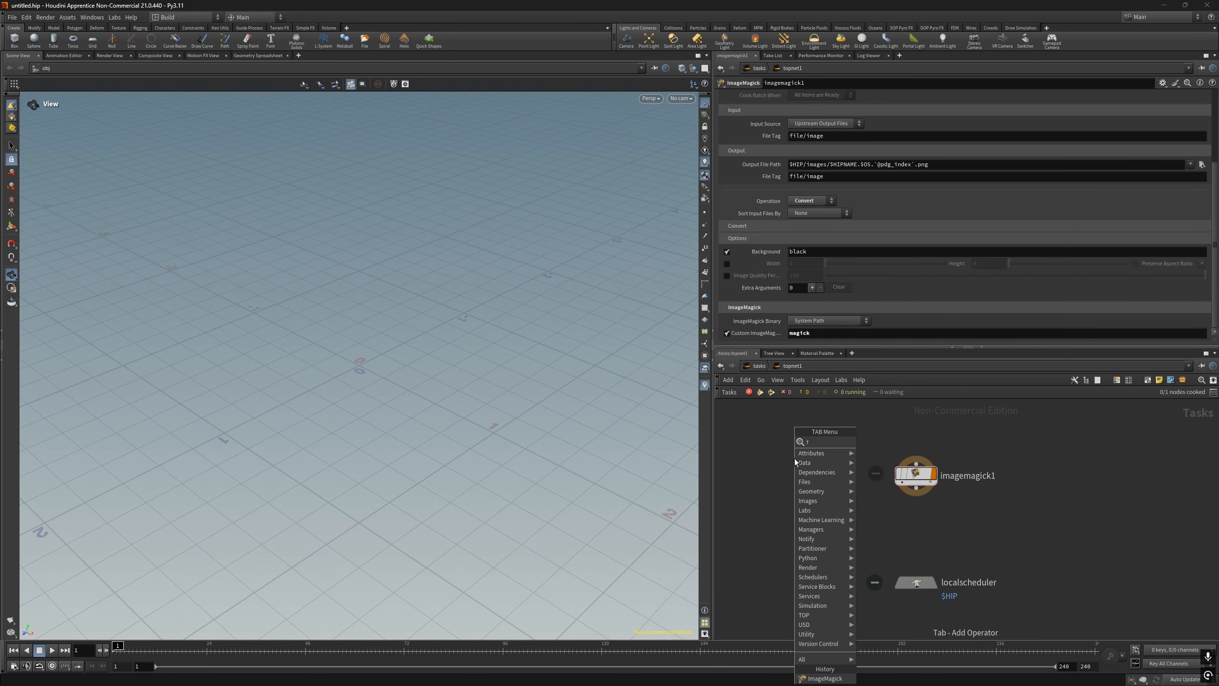
{"action": "type", "text": "fmpeg"}
{"action": "key", "text": "Return"}
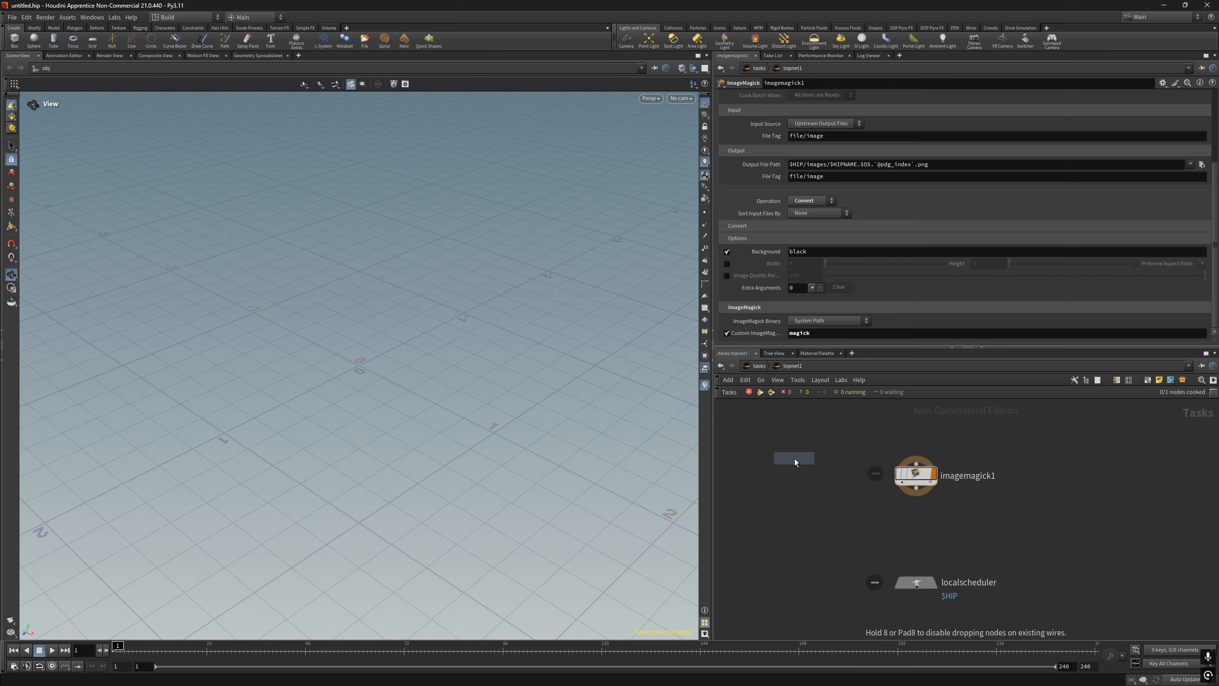
{"action": "left_click", "coordinate": [792, 459]}
{"action": "scroll", "coordinate": [785, 300], "scroll_direction": "down", "scroll_amount": 2}
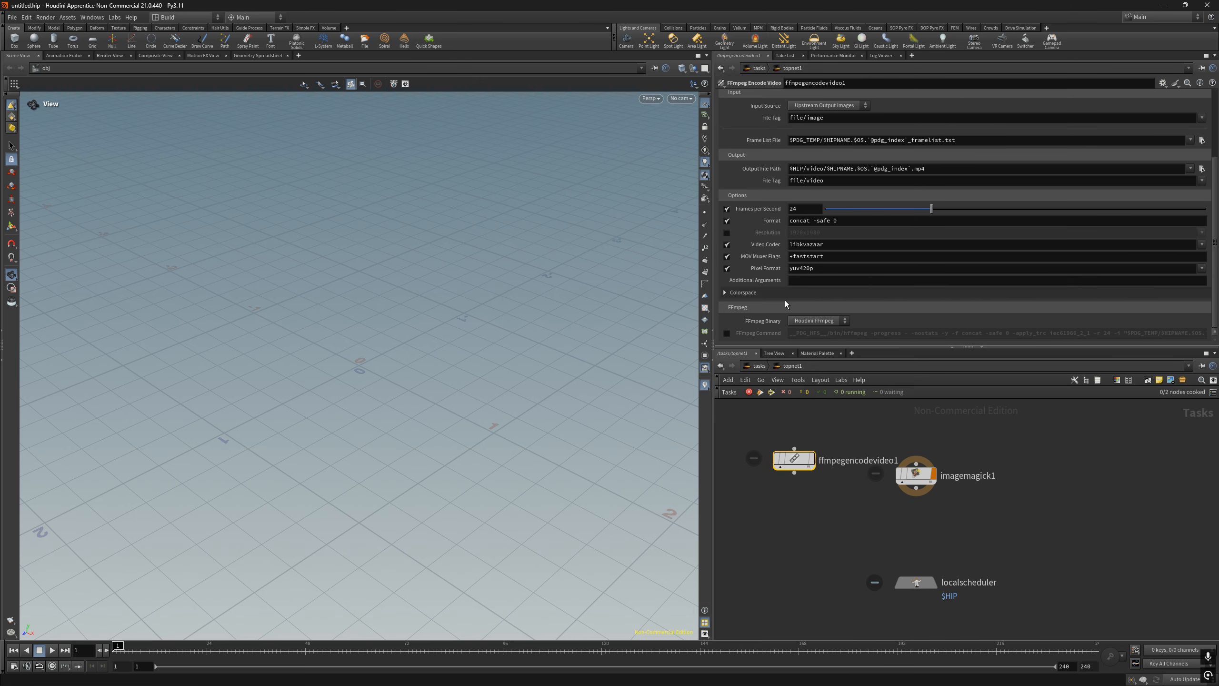
Set the FFmpeg Encode Video node's FFmpeg binary to System Path and enable its FFmpeg Command override
{"action": "left_click", "coordinate": [820, 322]}
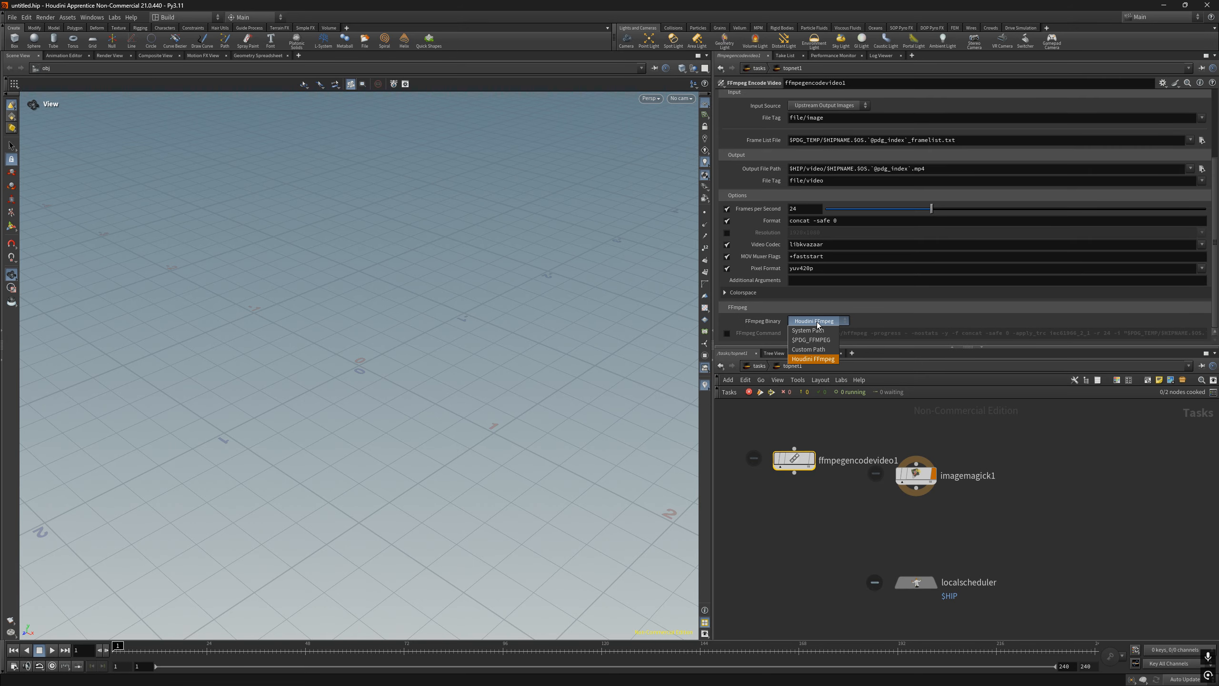
{"action": "left_click", "coordinate": [821, 330]}
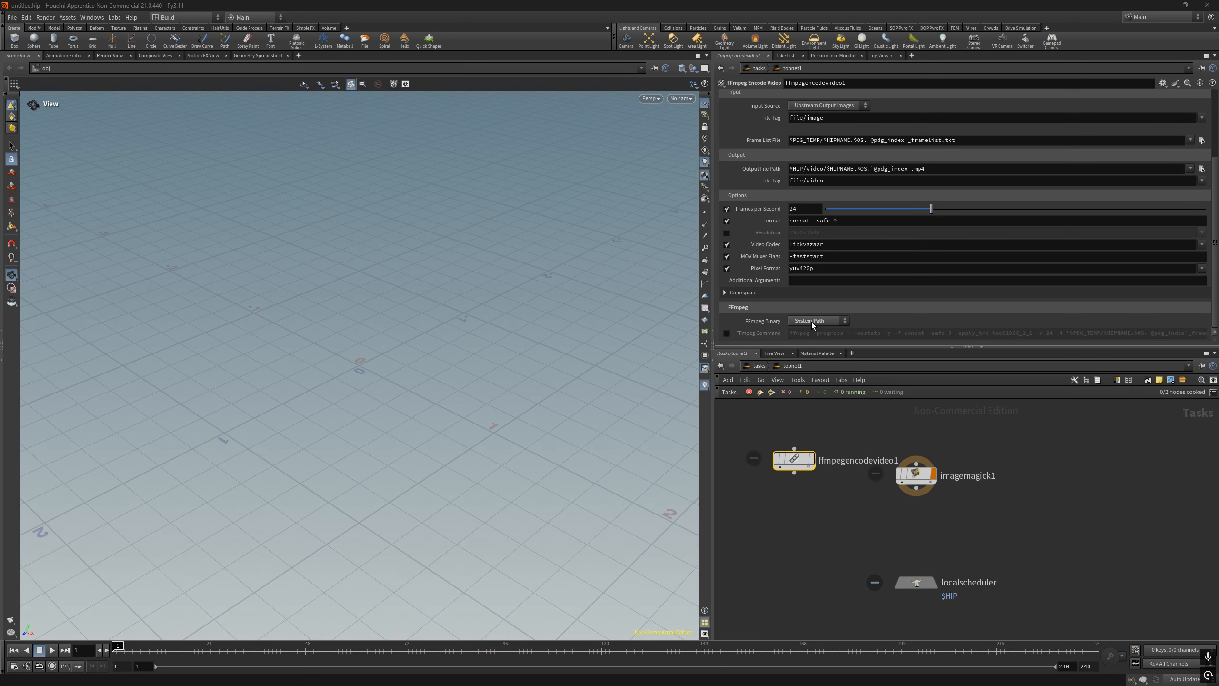
{"action": "left_click", "coordinate": [727, 333]}
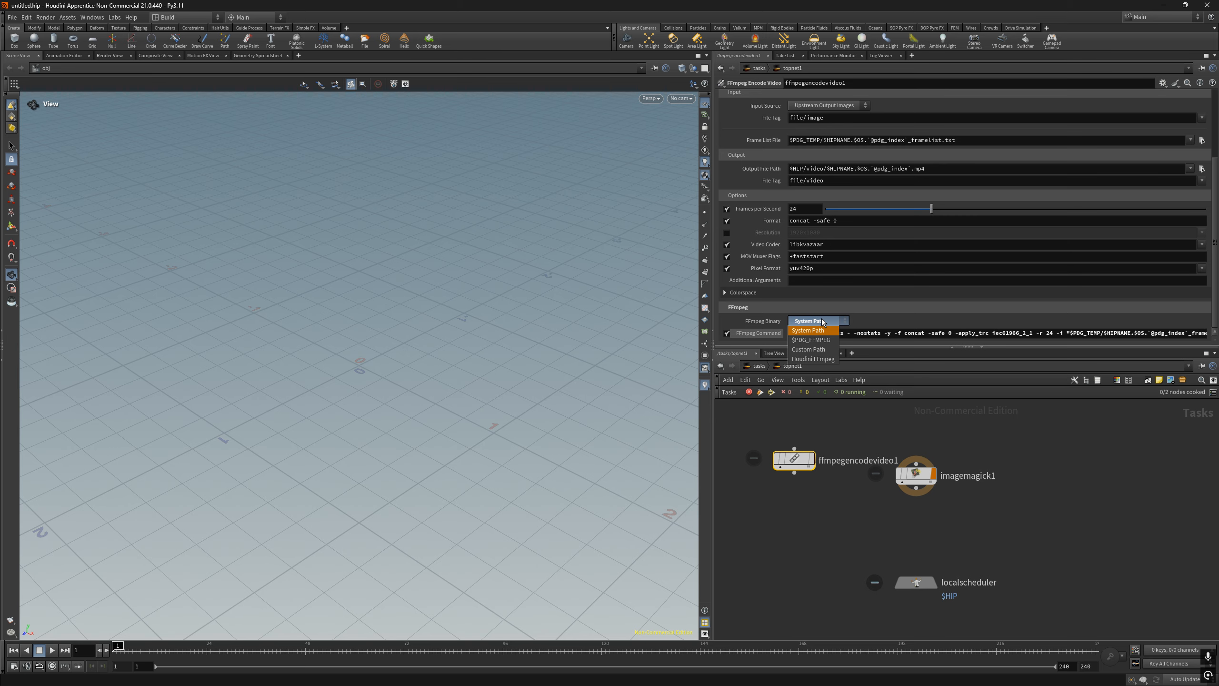
{"action": "scroll", "coordinate": [763, 319], "scroll_direction": "up", "scroll_amount": 4}
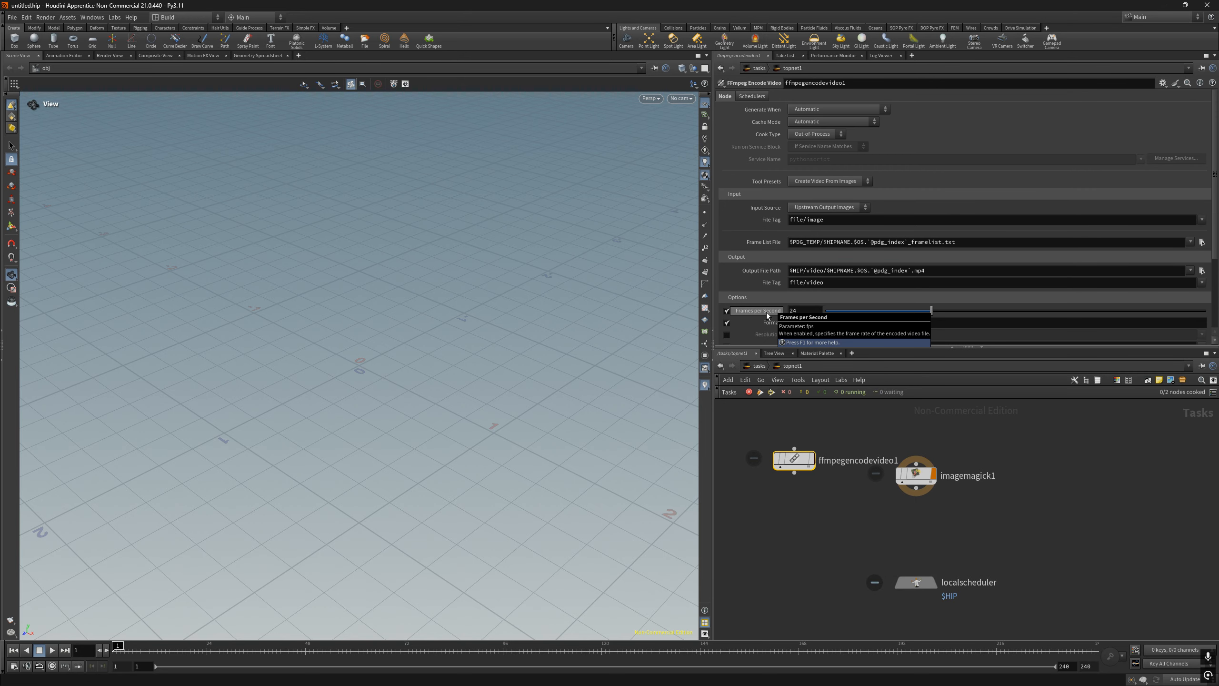
Delete the FFmpeg Encode Video and ImageMagick nodes and the local scheduler from topnet1
{"action": "left_click_drag", "start_coordinate": [799, 439], "coordinate": [972, 519]}
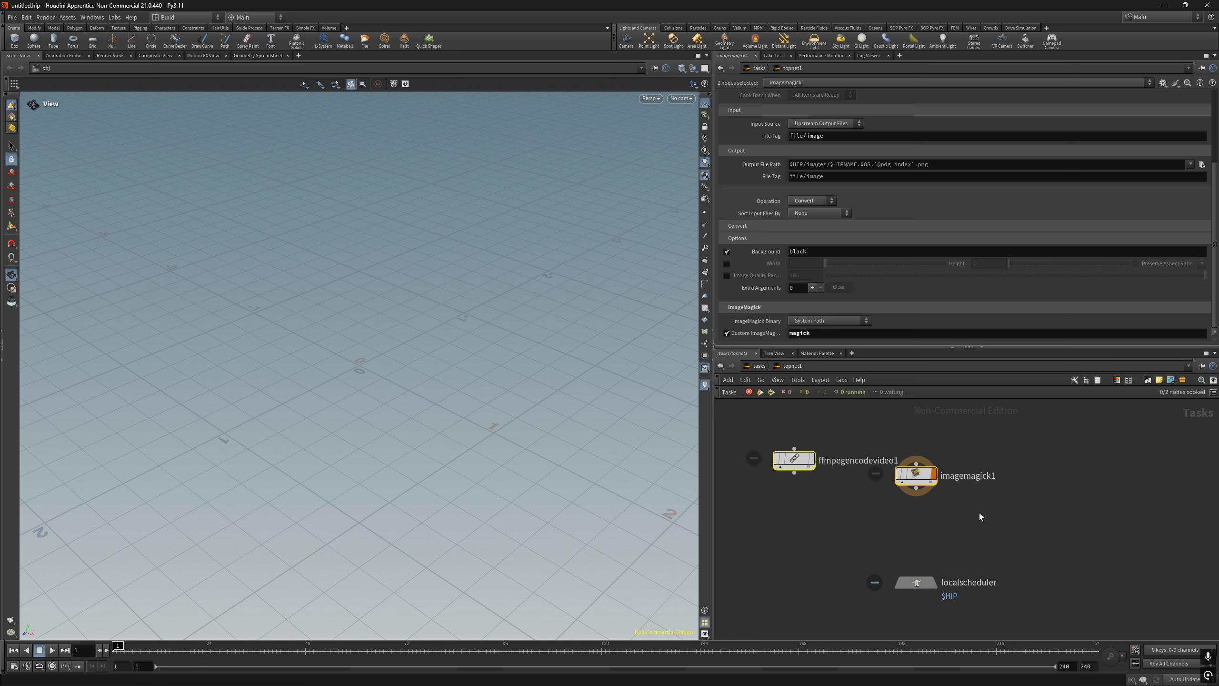
{"action": "key", "text": "Delete"}
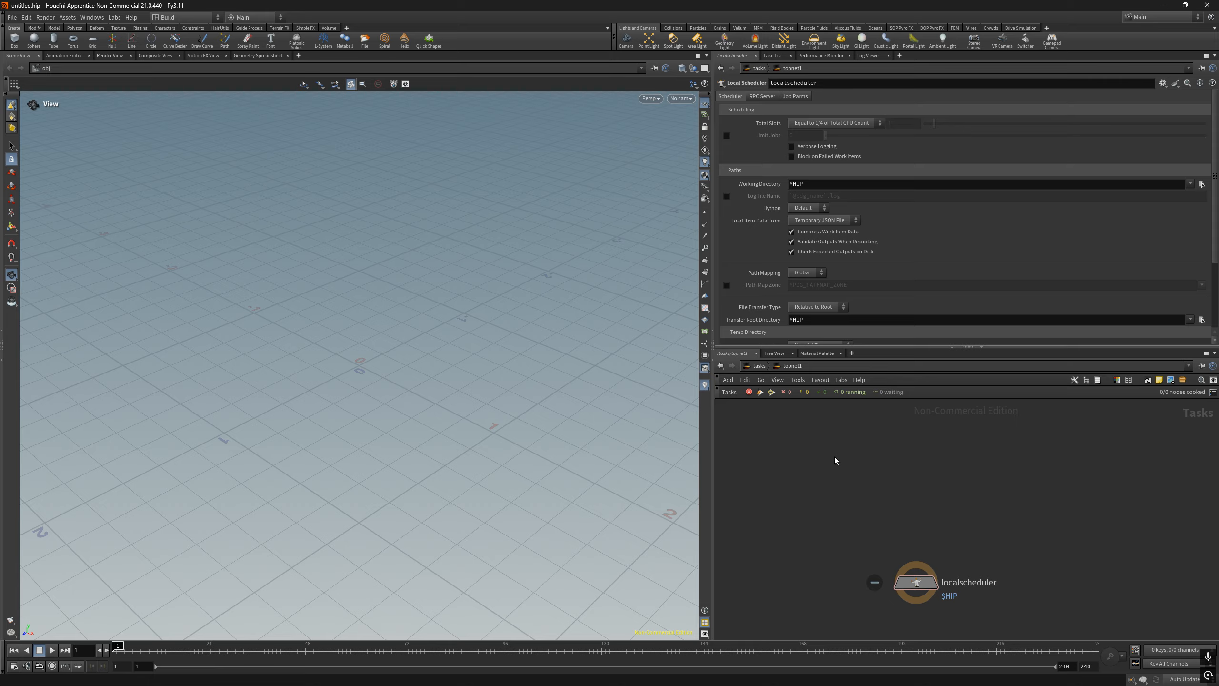
{"action": "left_click_drag", "start_coordinate": [834, 456], "coordinate": [965, 594]}
{"action": "key", "text": "Delete"}
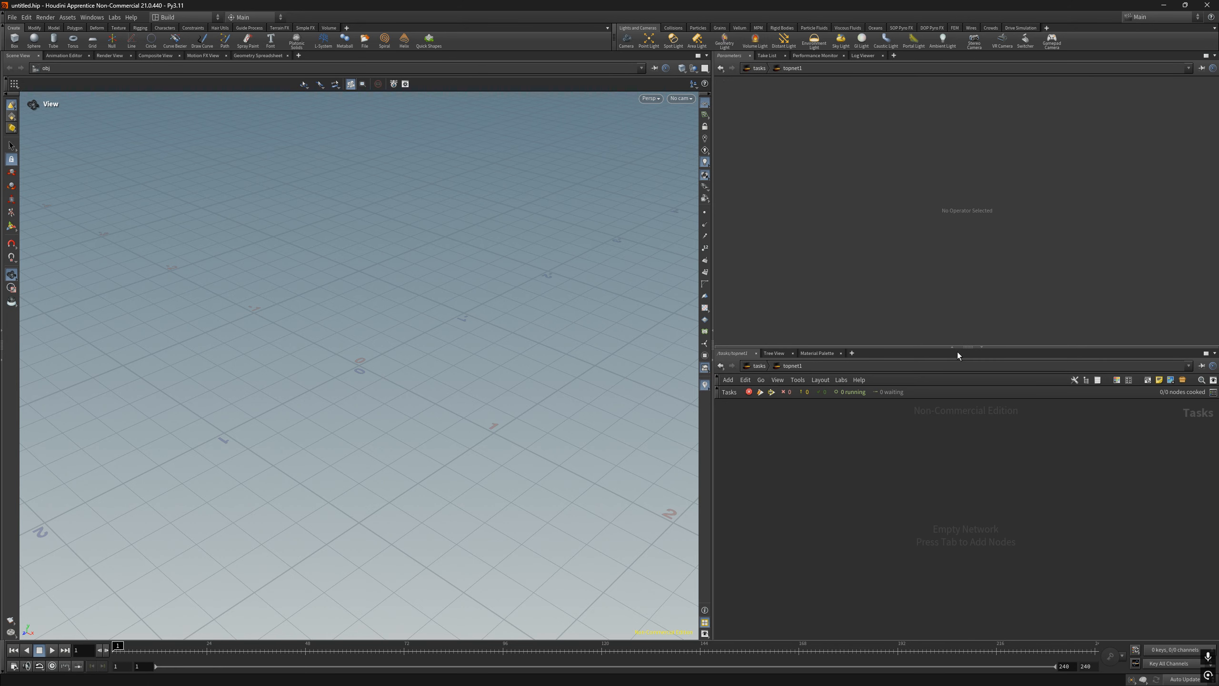
Enlarge the network editor over the parameter and viewport panes and show the Attributes category of the TOP node list
{"action": "left_click_drag", "start_coordinate": [970, 345], "coordinate": [967, 145]}
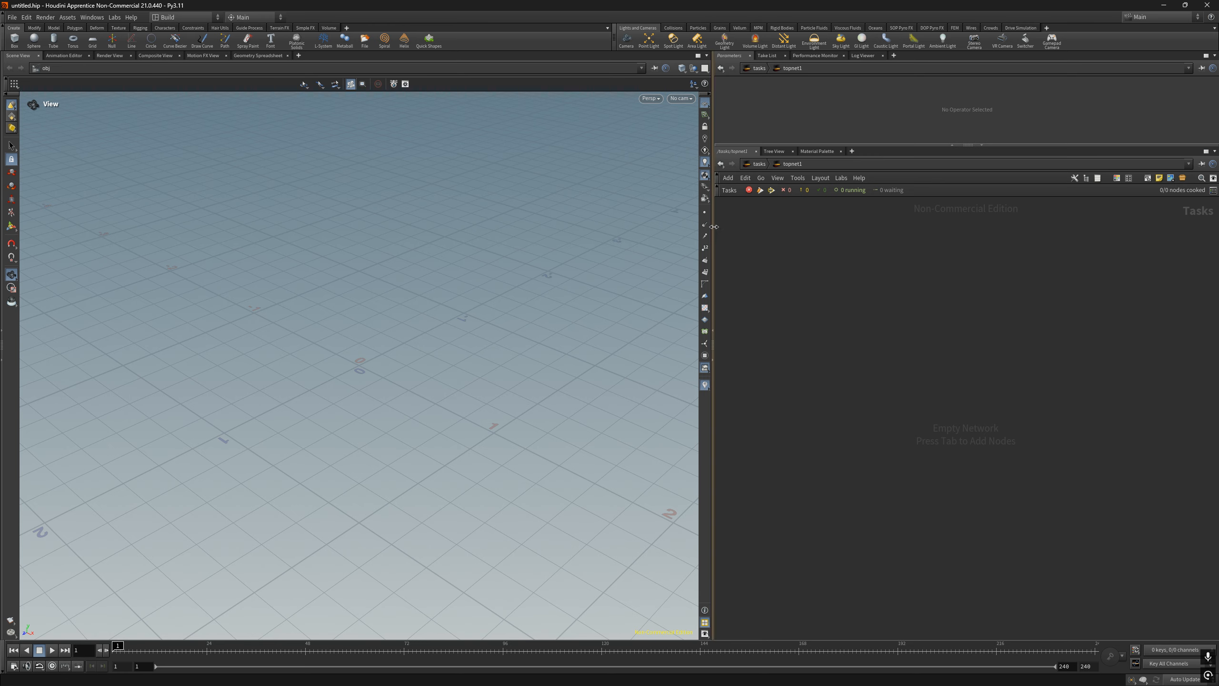
{"action": "left_click_drag", "start_coordinate": [714, 232], "coordinate": [182, 231]}
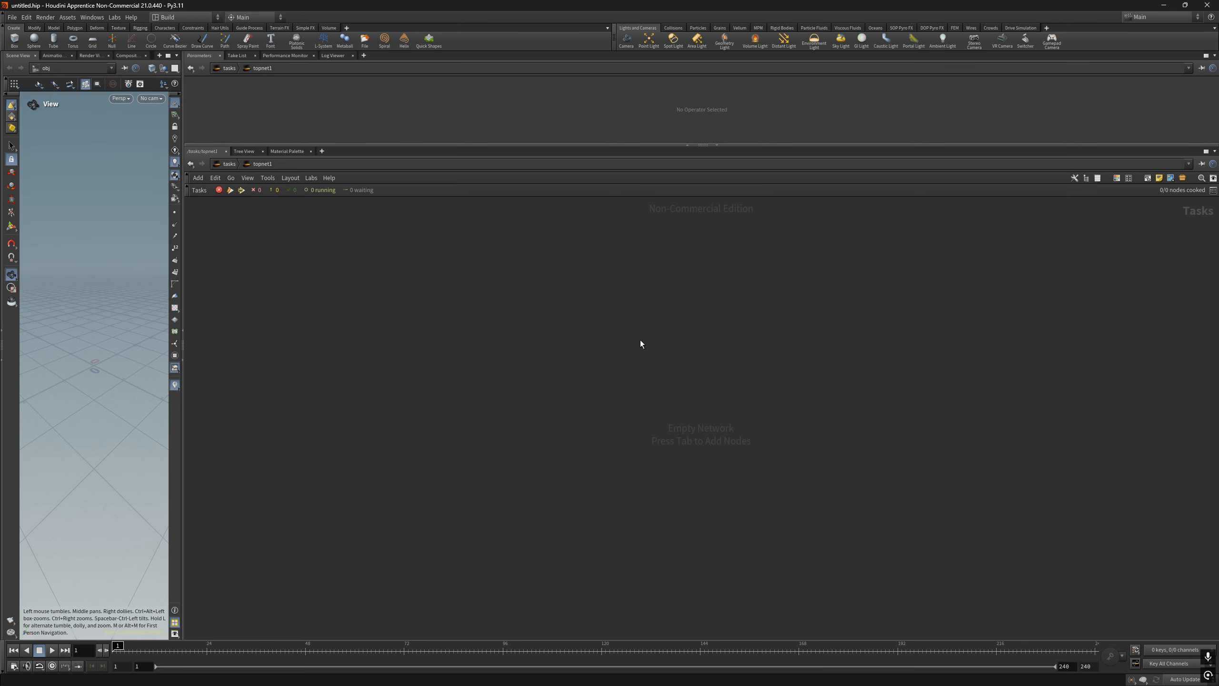
{"action": "key", "text": "Tab"}
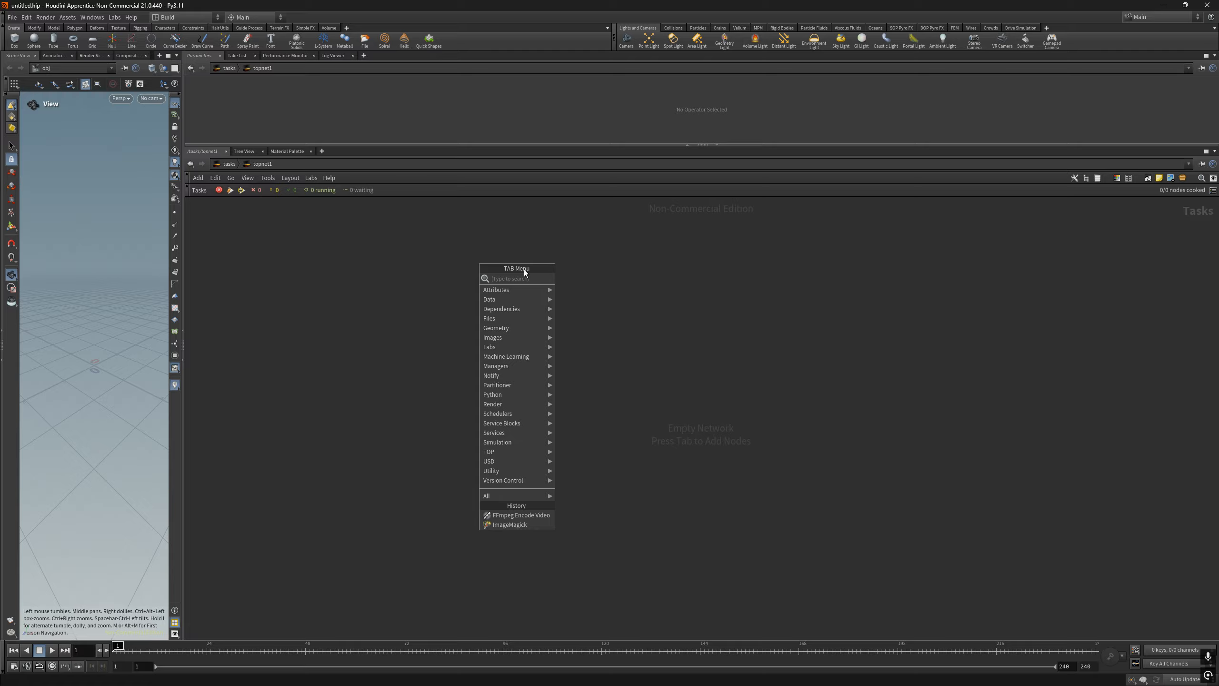
{"action": "mouse_move", "coordinate": [538, 292]}
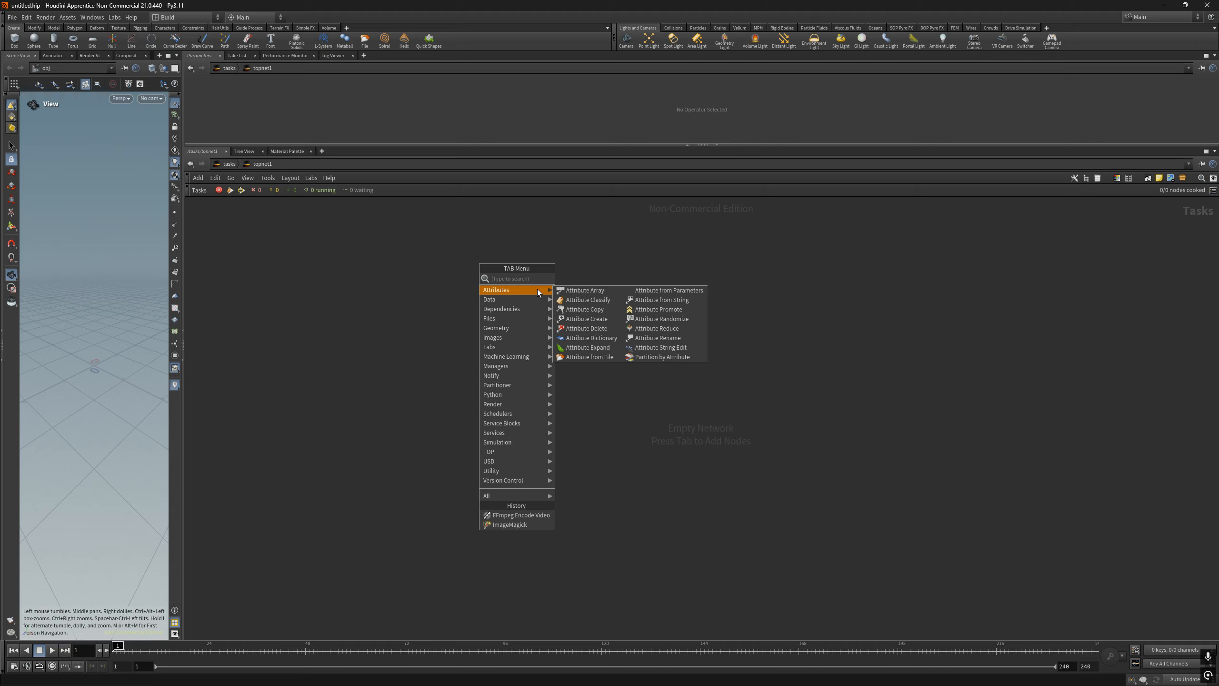
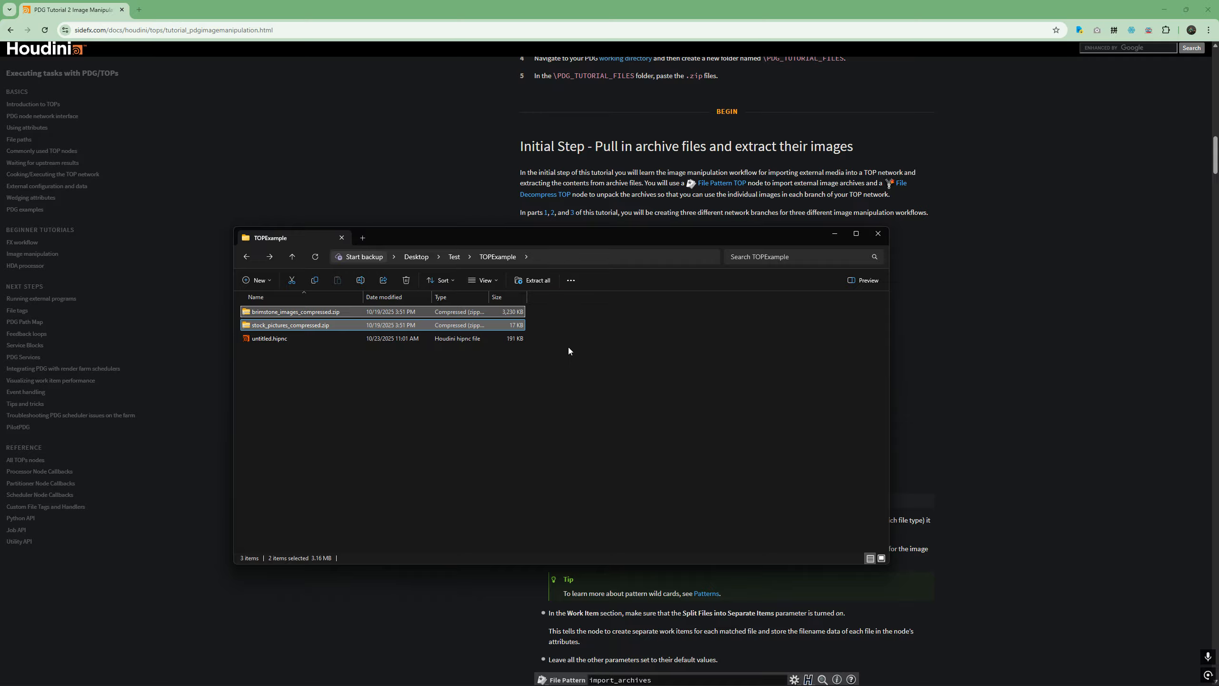
Switch from the TOPExample folder to Houdini, close the Python Shell, and widen the parameter and network panes
{"action": "left_click", "coordinate": [570, 349]}
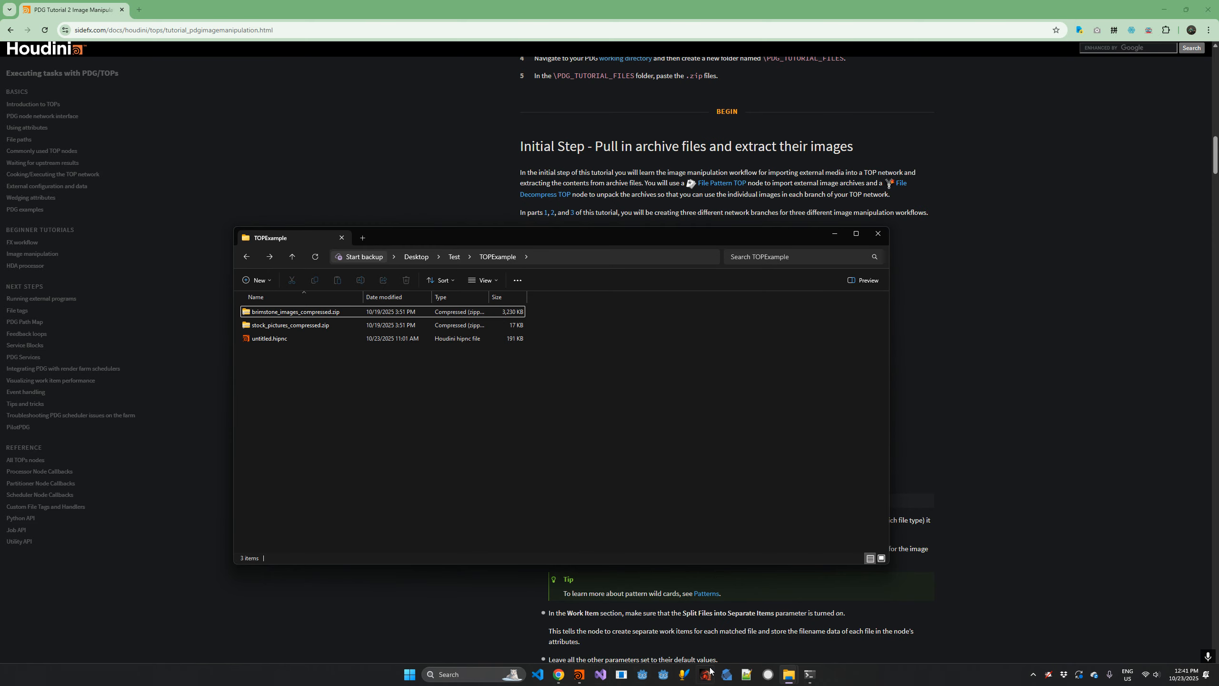
{"action": "left_click", "coordinate": [579, 675]}
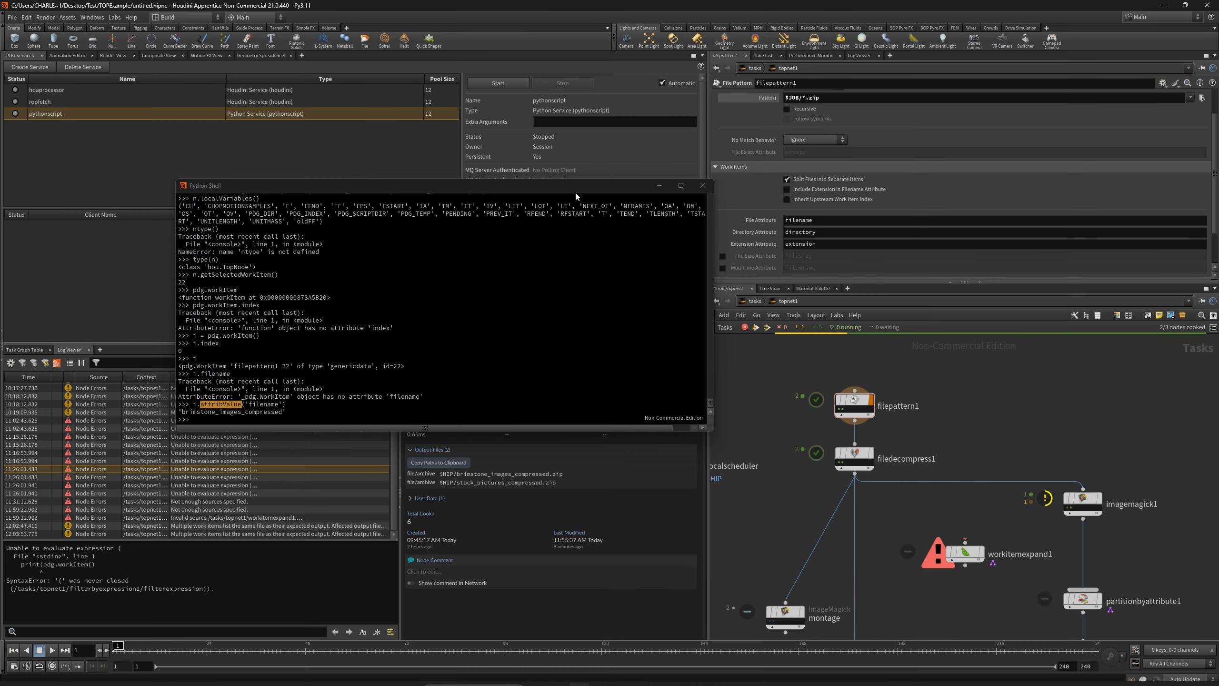
{"action": "left_click", "coordinate": [703, 185]}
{"action": "left_click_drag", "start_coordinate": [709, 187], "coordinate": [580, 189]}
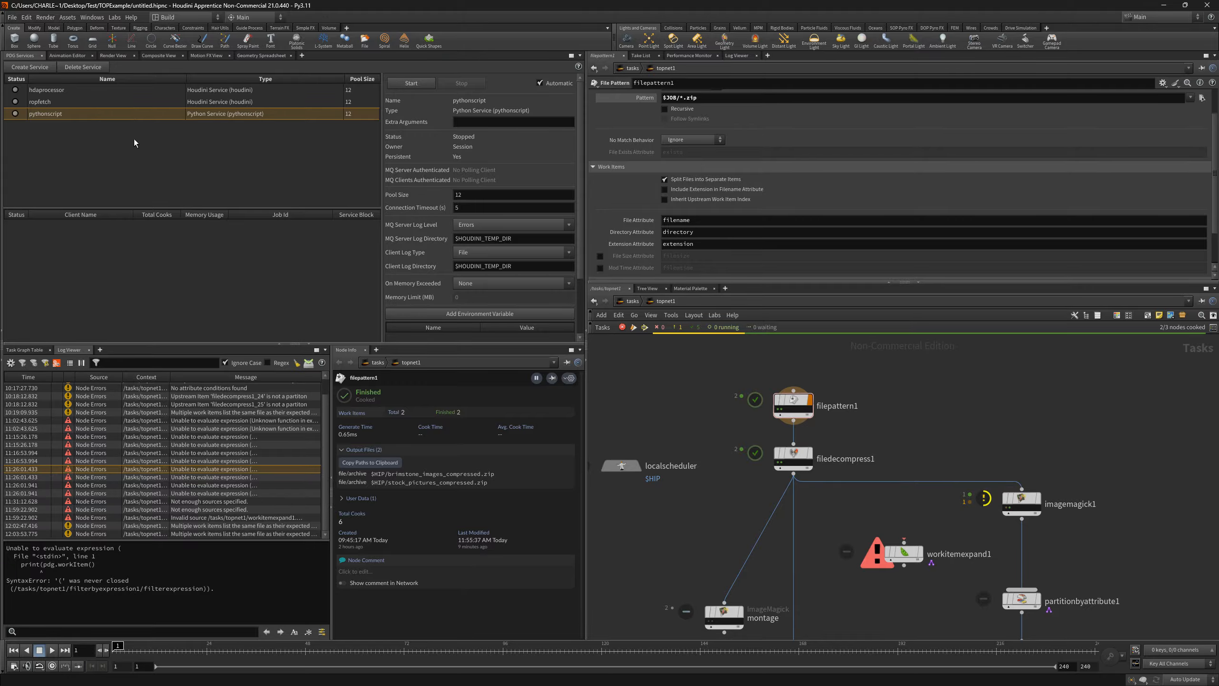
Choose PDG Services from the TOPs pane types for the pane above the Log Viewer
{"action": "left_click", "coordinate": [22, 56]}
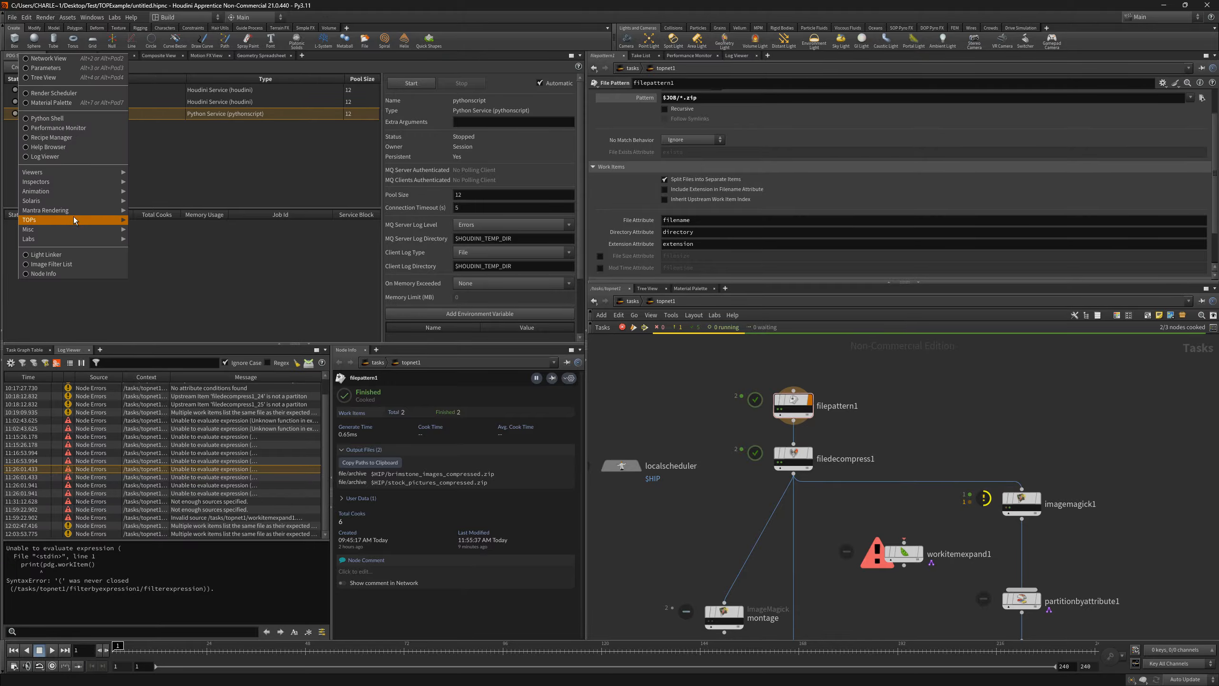
{"action": "mouse_move", "coordinate": [77, 221]}
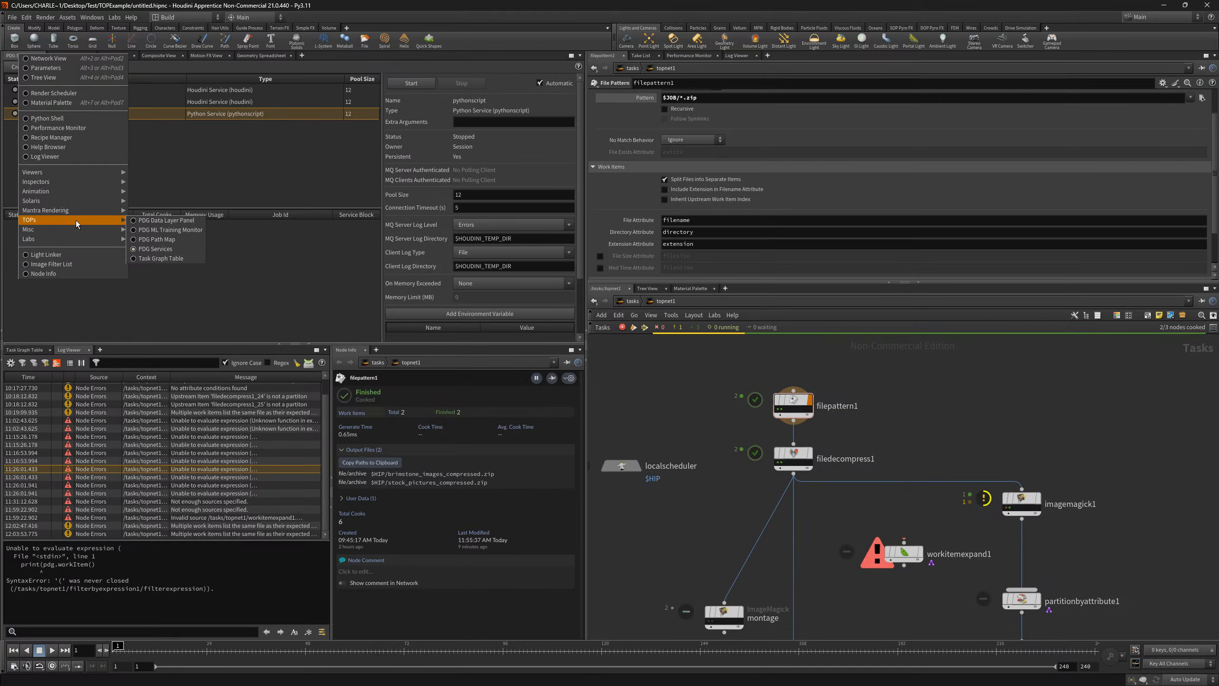
{"action": "left_click", "coordinate": [161, 250]}
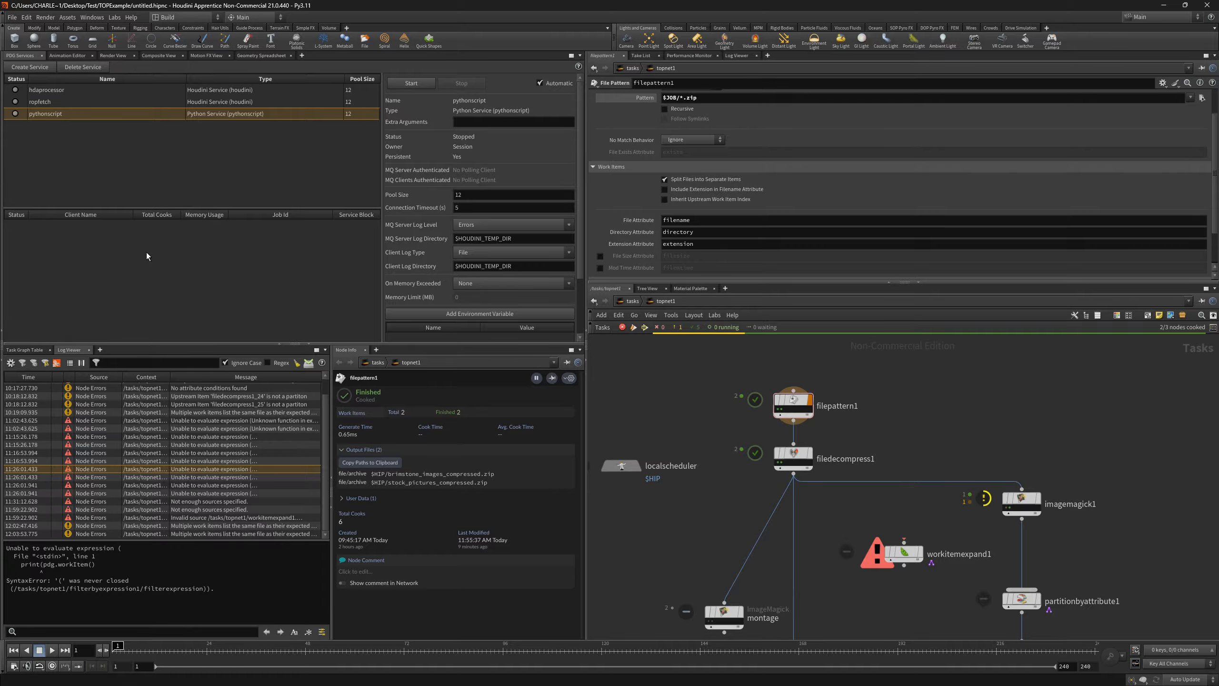
View the Task Graph Table and Log Viewer, examine filepattern1's work items in a floating Task Graph Table window, and close it
{"action": "left_click", "coordinate": [29, 350]}
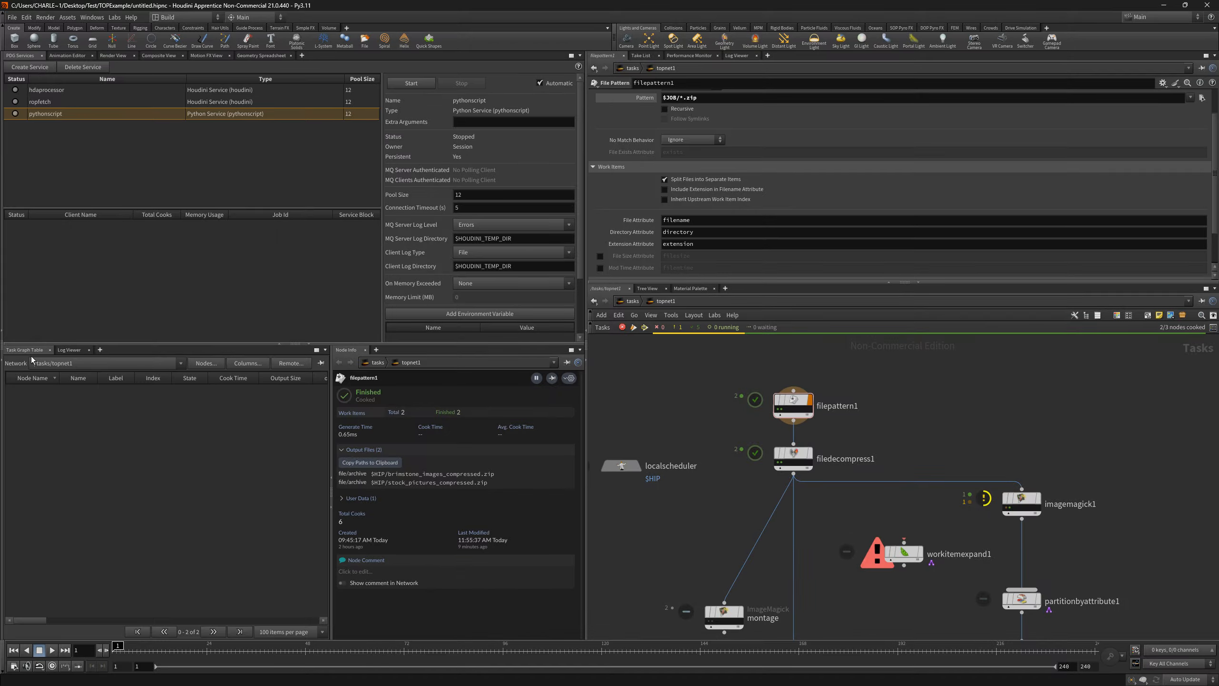
{"action": "left_click", "coordinate": [70, 349]}
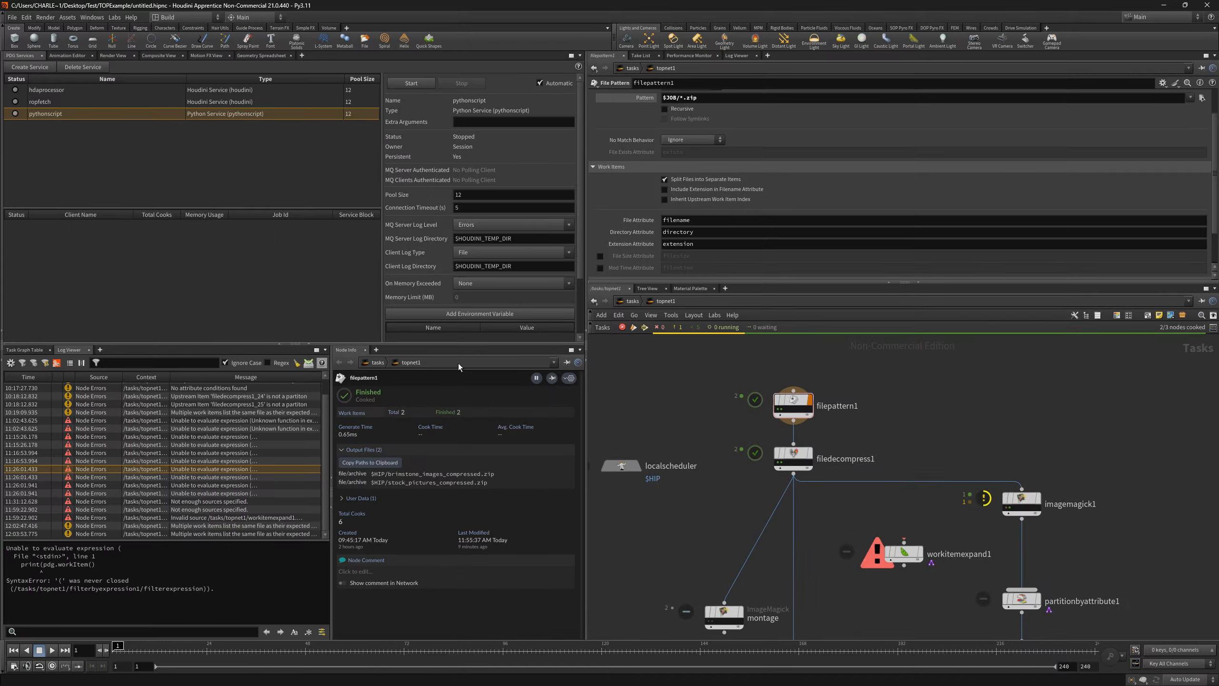
{"action": "left_click", "coordinate": [1213, 328]}
{"action": "left_click_drag", "start_coordinate": [913, 189], "coordinate": [481, 290]}
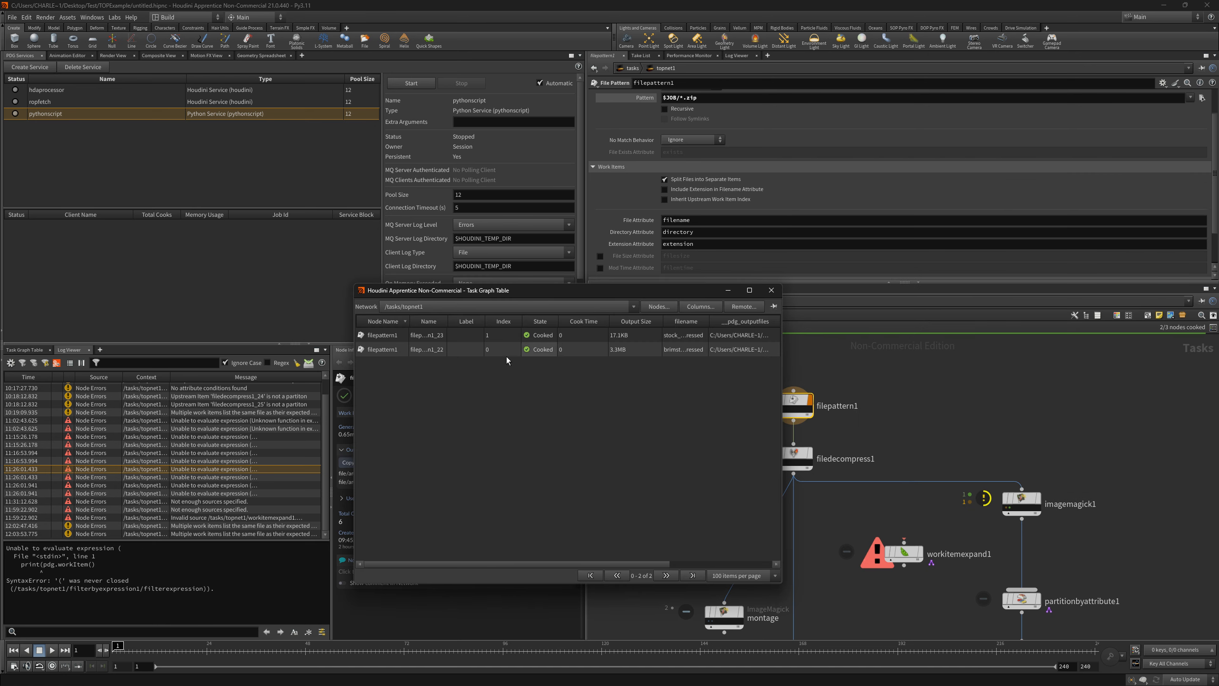
{"action": "left_click", "coordinate": [777, 290]}
Show the Log Viewer among the available pane types and look through its list of node errors
{"action": "left_click", "coordinate": [70, 350]}
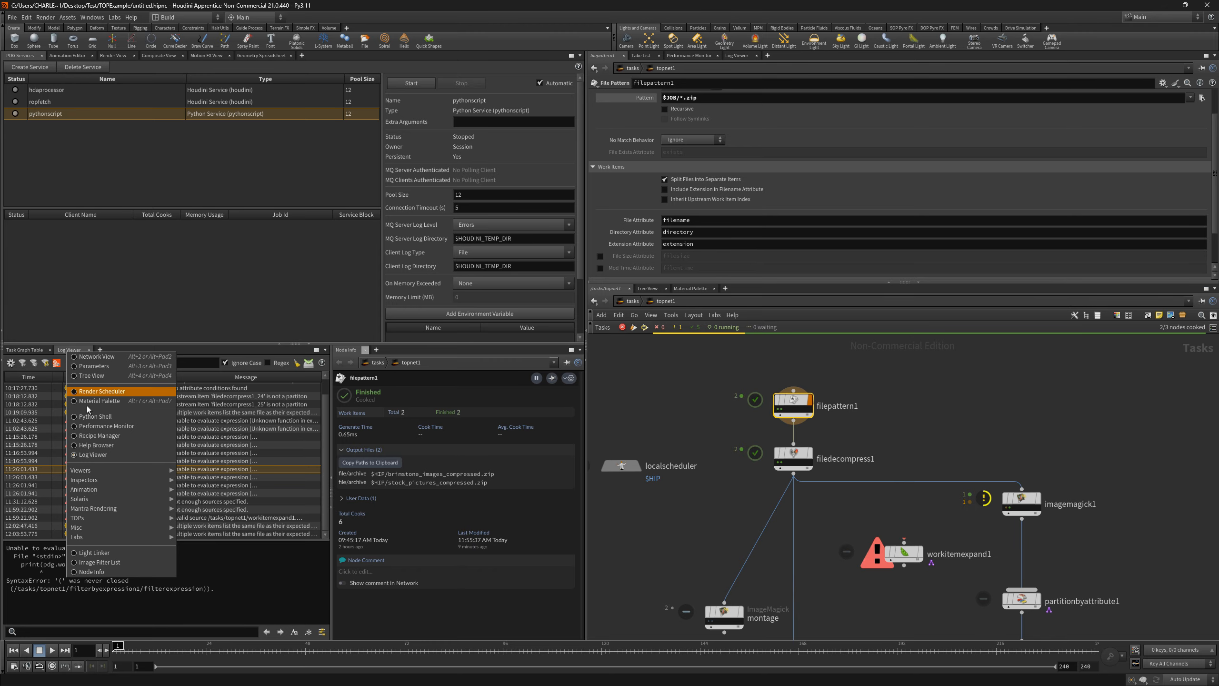
{"action": "left_click", "coordinate": [110, 455]}
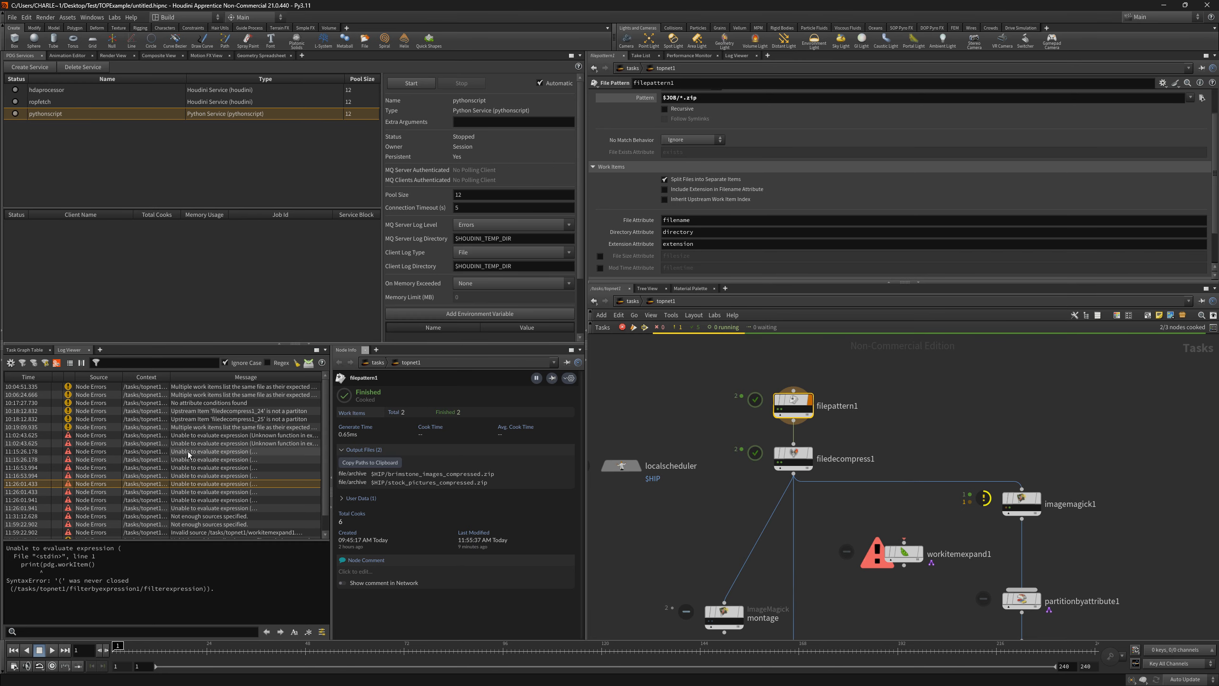
{"action": "scroll", "coordinate": [114, 454], "scroll_direction": "down", "scroll_amount": 2}
{"action": "left_click_drag", "start_coordinate": [129, 451], "coordinate": [136, 475]}
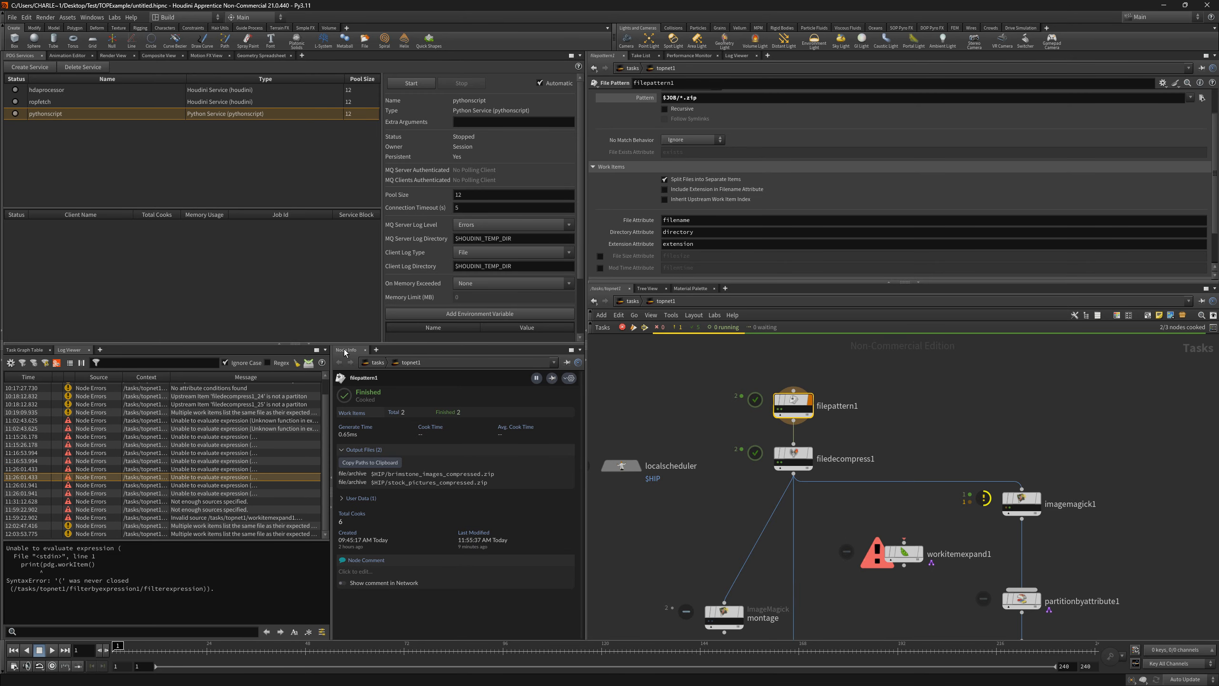
Set the pane type to Node Info, select filedecompress1, and enlarge the Node Info pane in width and height
{"action": "left_click", "coordinate": [366, 352]}
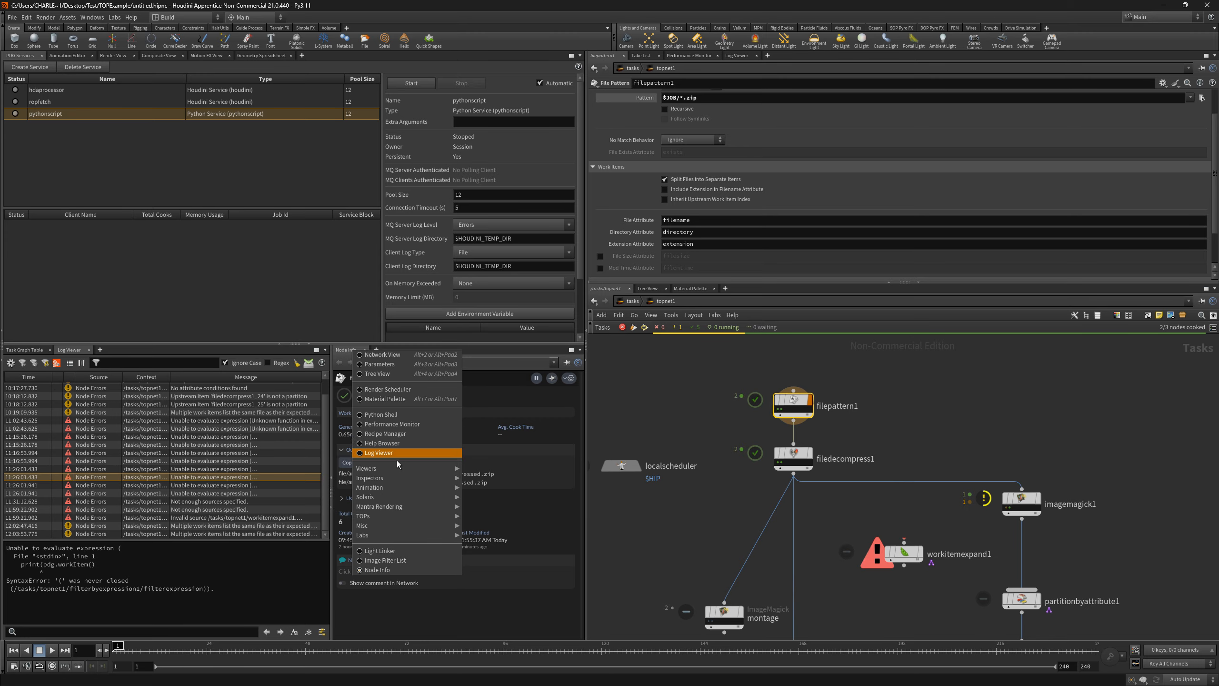
{"action": "mouse_move", "coordinate": [407, 466]}
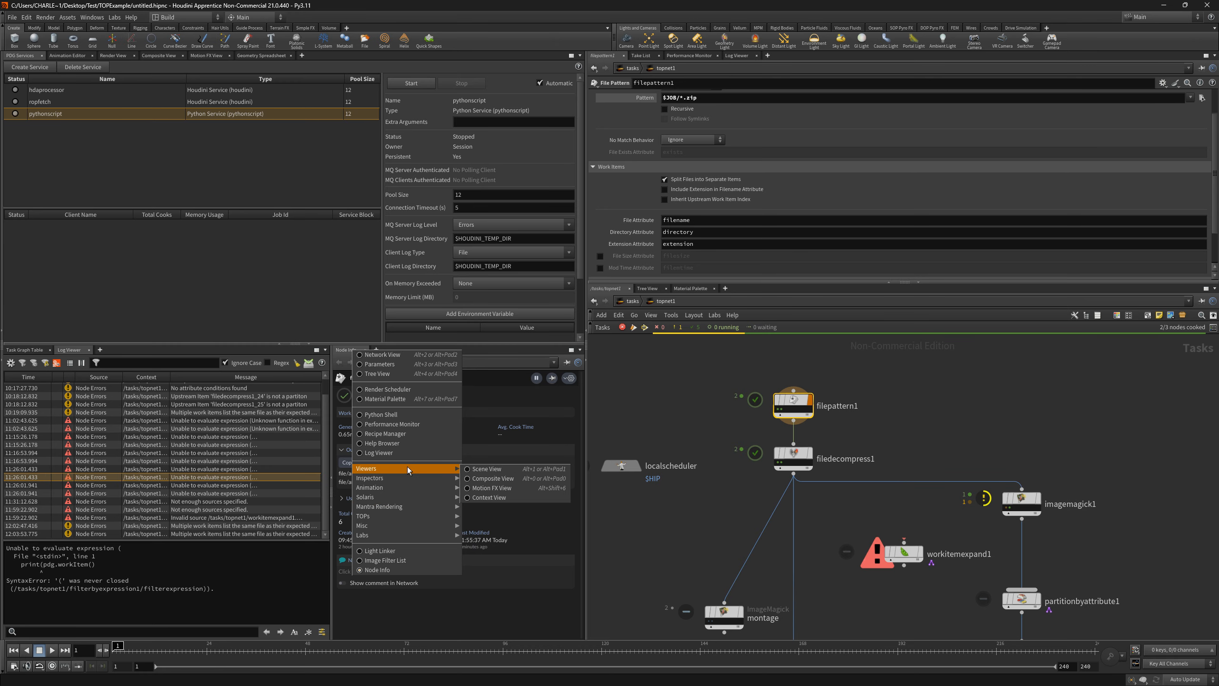
{"action": "left_click", "coordinate": [381, 570]}
{"action": "left_click", "coordinate": [794, 453]}
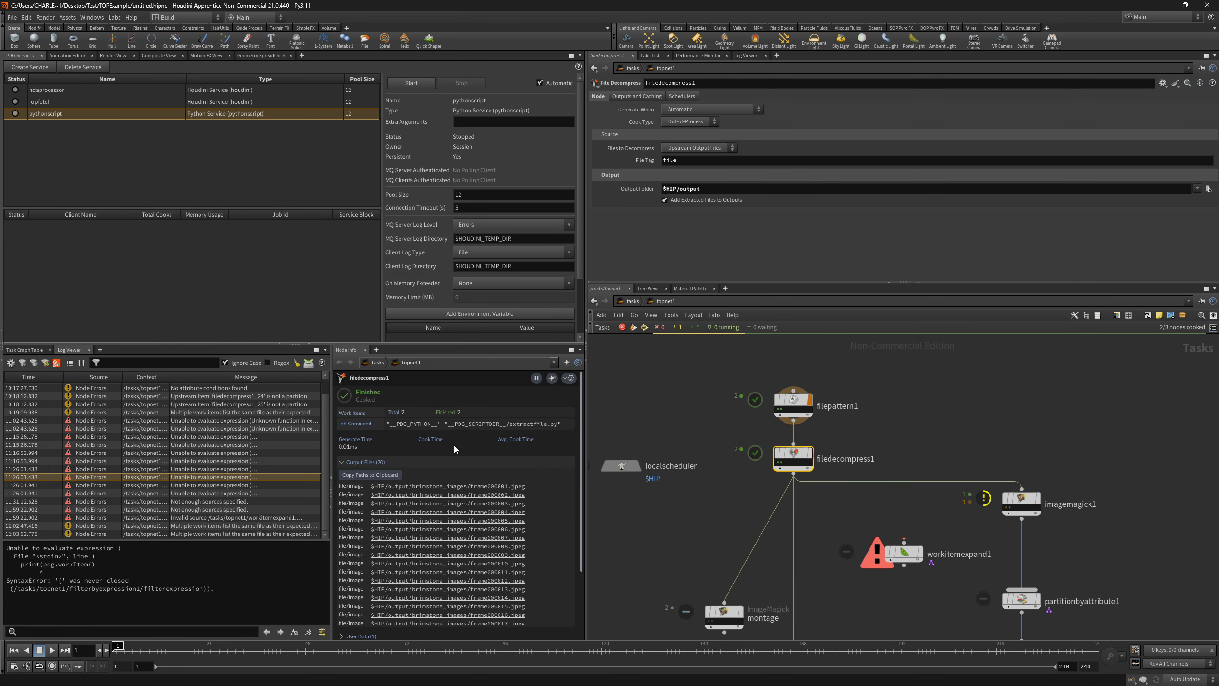
{"action": "left_click_drag", "start_coordinate": [586, 407], "coordinate": [629, 407]}
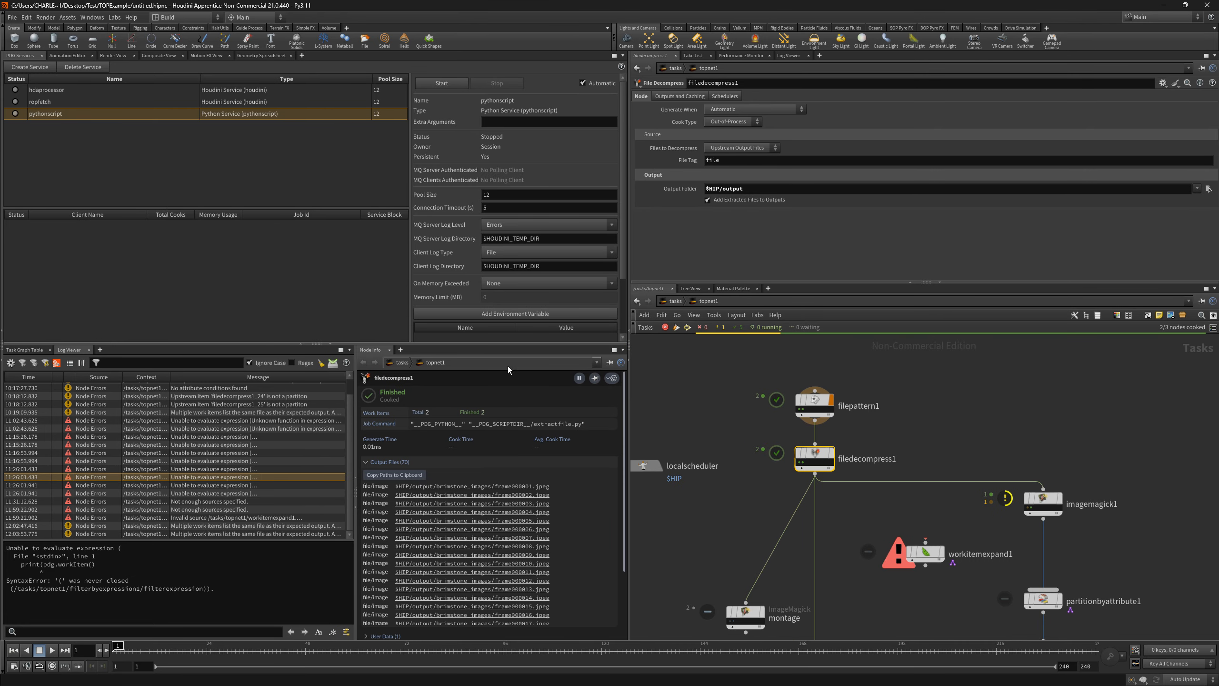
{"action": "left_click_drag", "start_coordinate": [491, 344], "coordinate": [491, 260]}
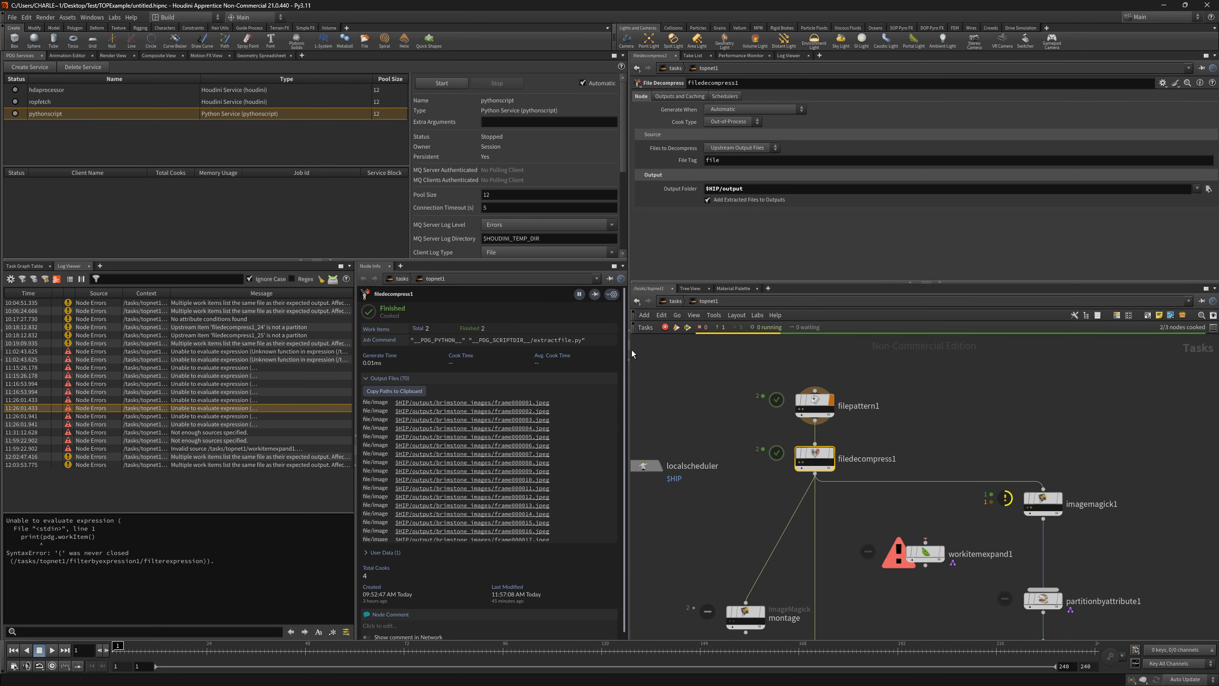
Move the filepattern1 node up to leave a larger gap above filedecompress1
{"action": "middle_click_drag", "start_coordinate": [669, 460], "coordinate": [792, 477]}
{"action": "left_click_drag", "start_coordinate": [792, 477], "coordinate": [653, 519]}
{"action": "middle_click_drag", "start_coordinate": [782, 454], "coordinate": [665, 467]}
{"action": "middle_click_drag", "start_coordinate": [910, 373], "coordinate": [846, 354]}
{"action": "left_click_drag", "start_coordinate": [760, 410], "coordinate": [761, 383]}
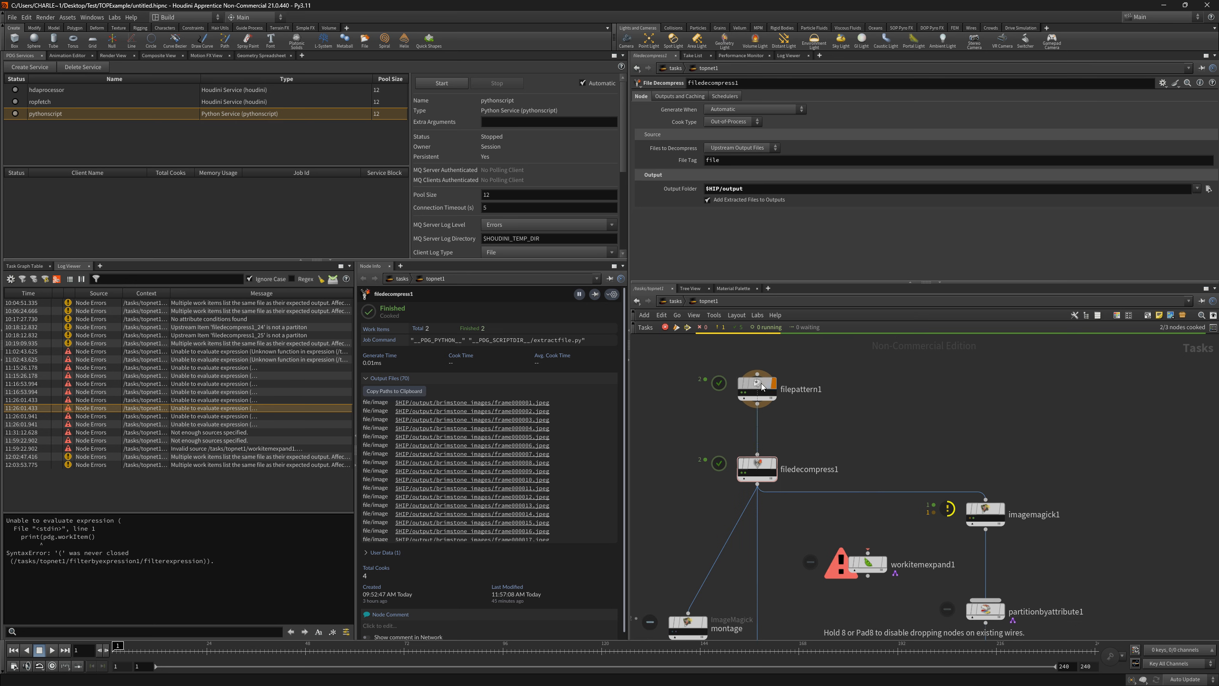
Set filepattern1's Pattern to $HIP/*.zip and collapse its Work Items section
{"action": "left_click", "coordinate": [761, 387]}
{"action": "left_click", "coordinate": [791, 135]}
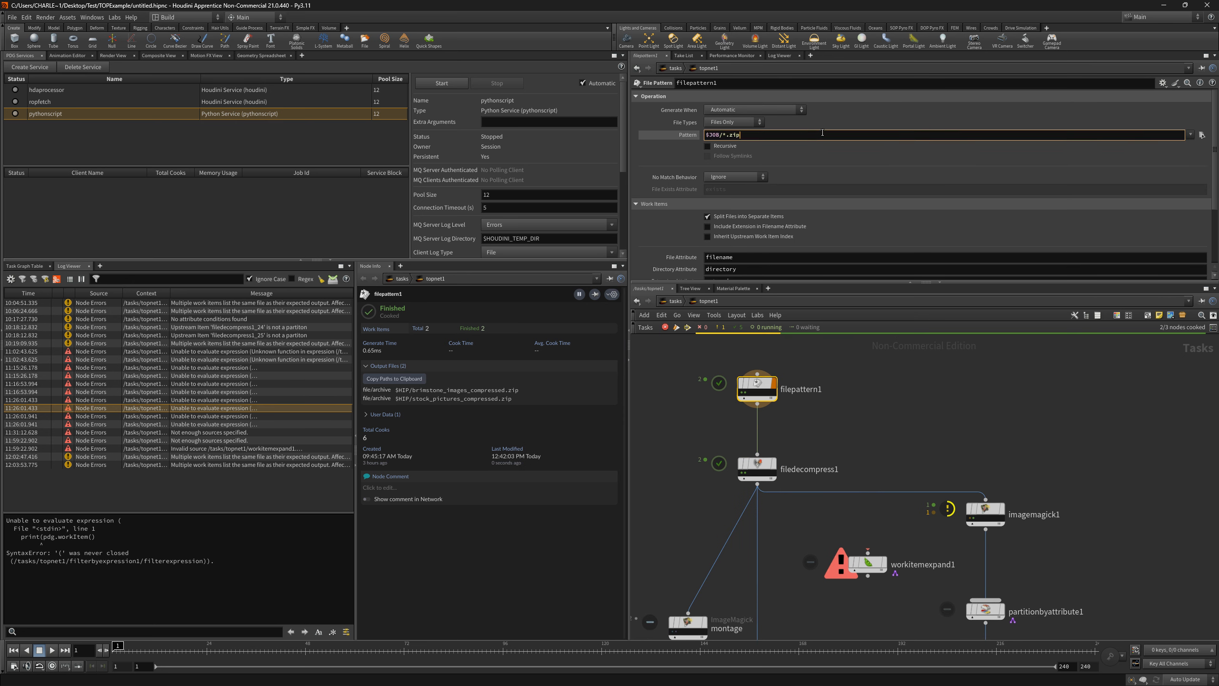
{"action": "double_click", "coordinate": [720, 134]}
{"action": "type", "text": "$HIP"}
{"action": "left_click", "coordinate": [770, 135]}
{"action": "key", "text": "Return"}
{"action": "left_click", "coordinate": [644, 205]}
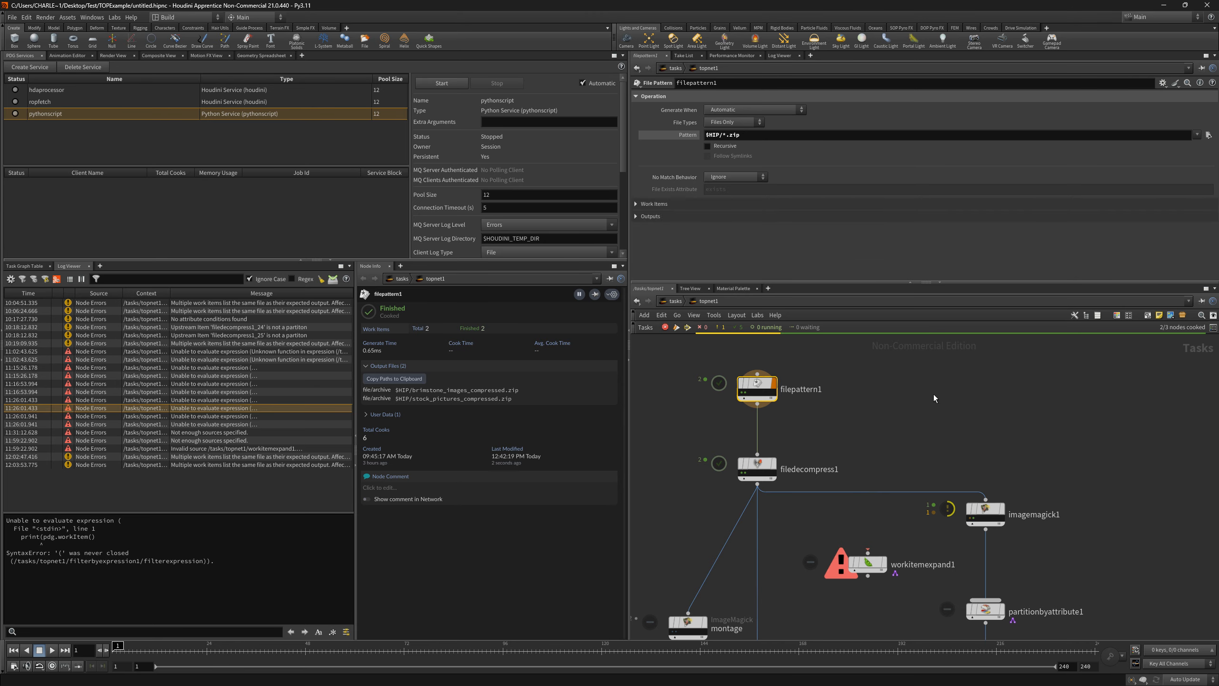
Dirty and recook filepattern1, and widen the Node Info pane over the Log Viewer
{"action": "right_click", "coordinate": [757, 384]}
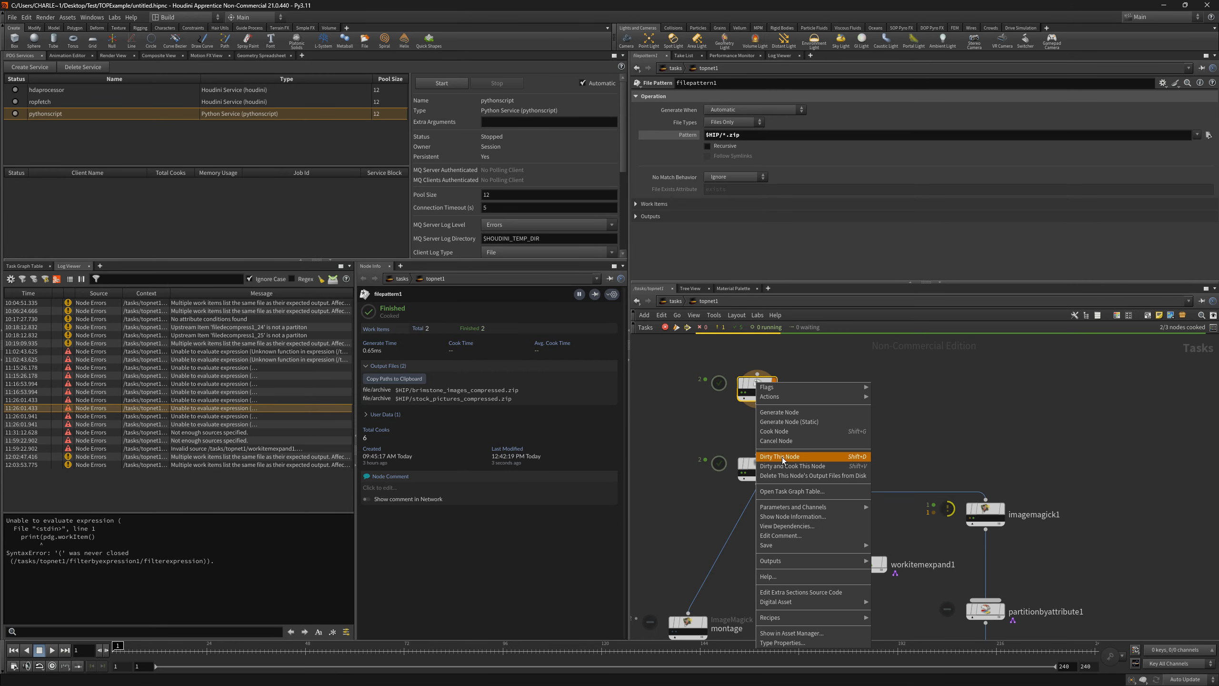
{"action": "left_click", "coordinate": [783, 458]}
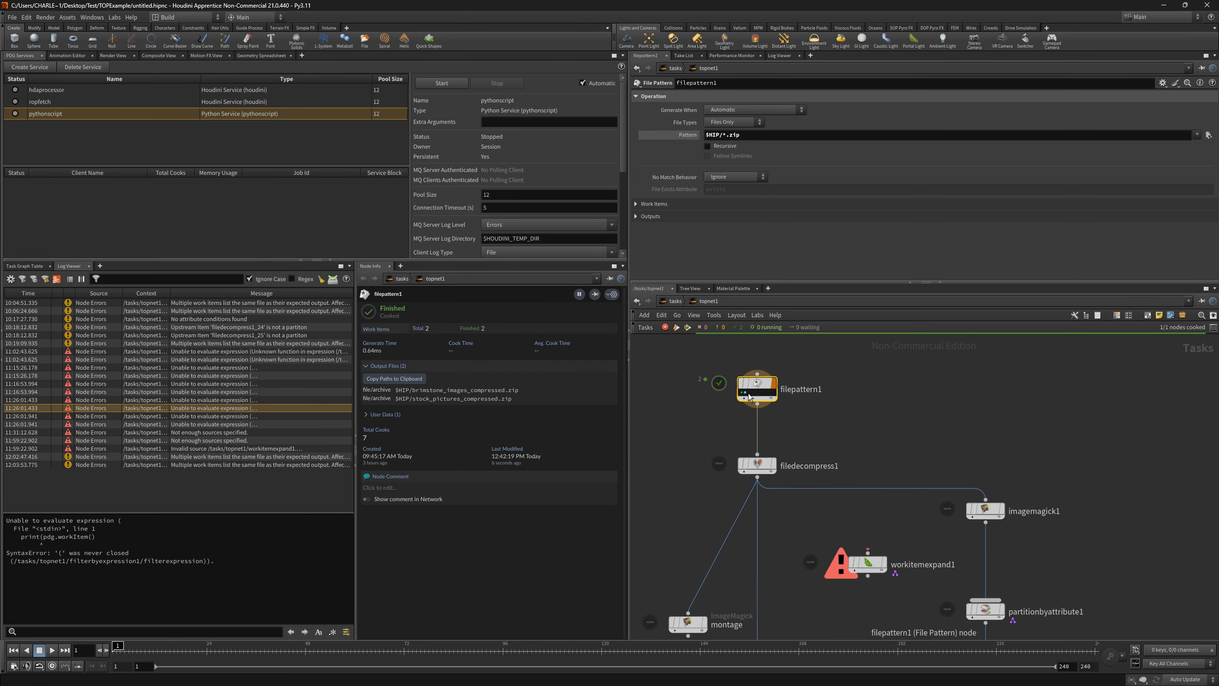
{"action": "mouse_move", "coordinate": [746, 391]}
{"action": "left_click_drag", "start_coordinate": [355, 378], "coordinate": [264, 384]}
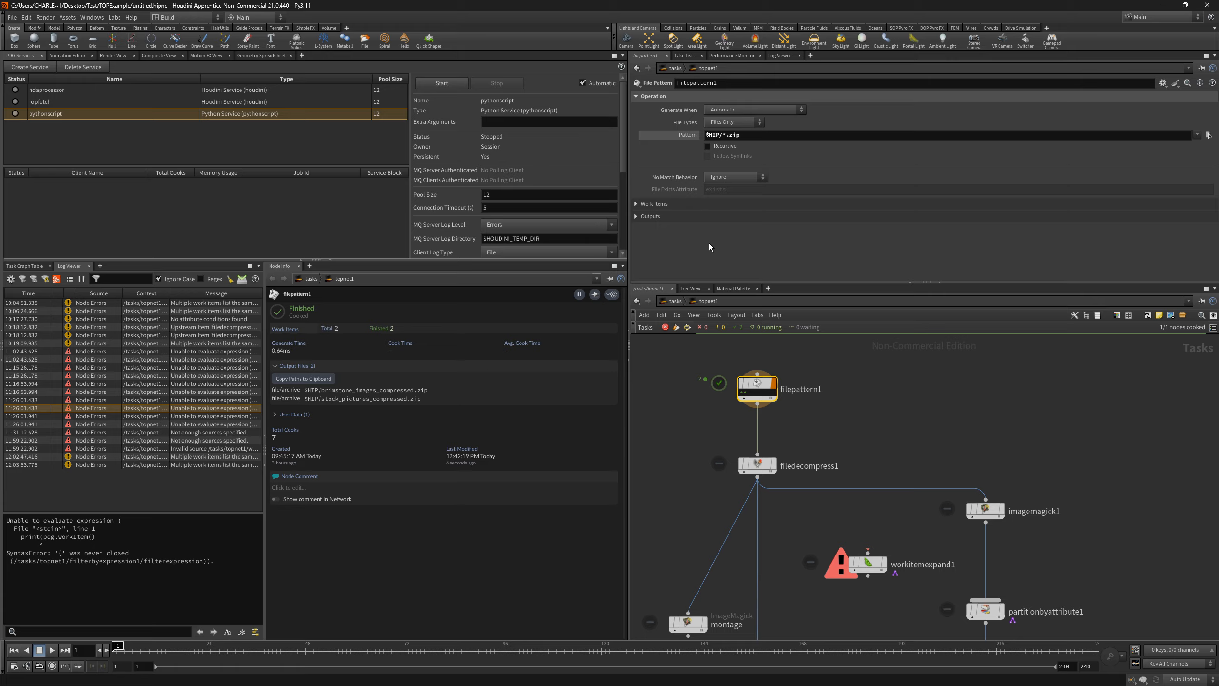
Turn off Split Files into Separate Items in filepattern1's Work Items settings and recook the node
{"action": "left_click", "coordinate": [670, 203]}
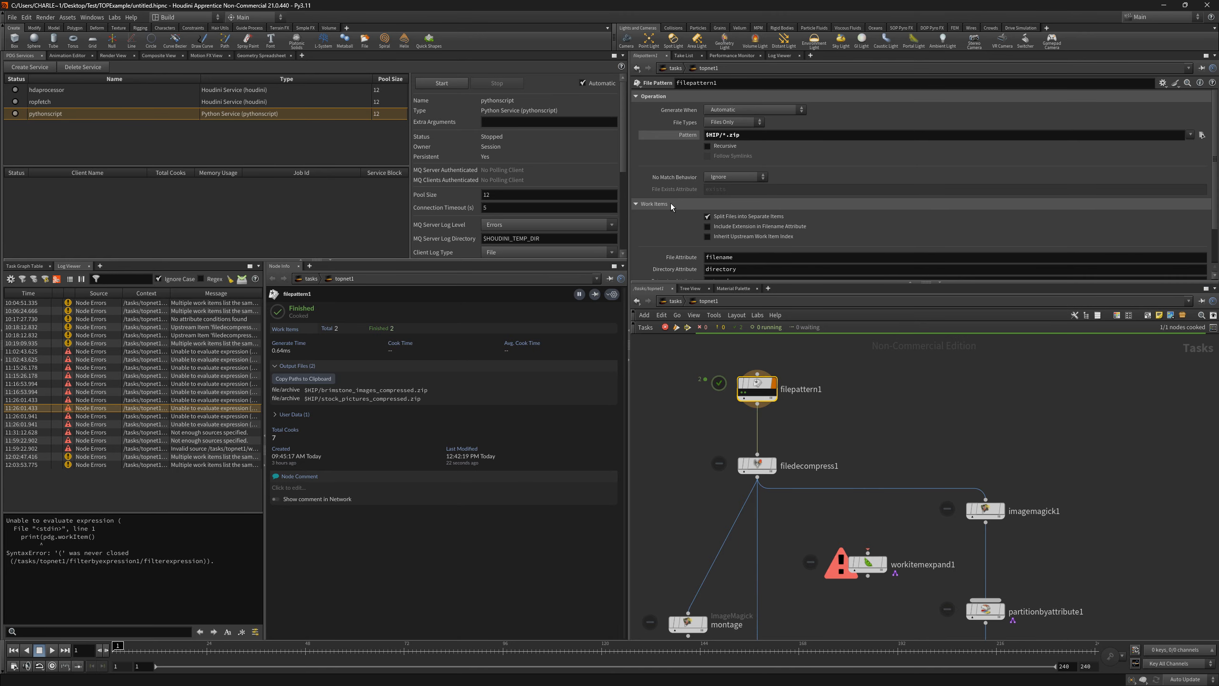
{"action": "mouse_move", "coordinate": [733, 219]}
{"action": "left_click", "coordinate": [730, 217]}
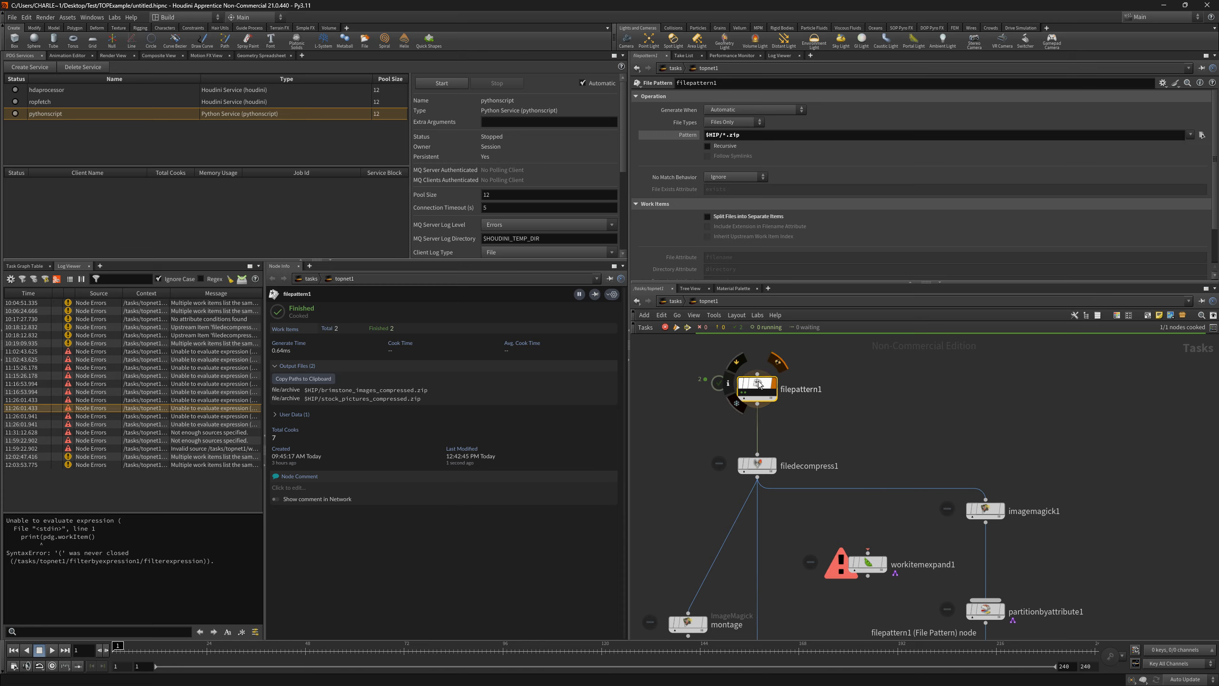
{"action": "mouse_move", "coordinate": [749, 395]}
Examine the attributes and output files of filepattern1's single work item, adjusting the node's position above filedecompress1
{"action": "middle_click_drag", "start_coordinate": [848, 374], "coordinate": [848, 400]}
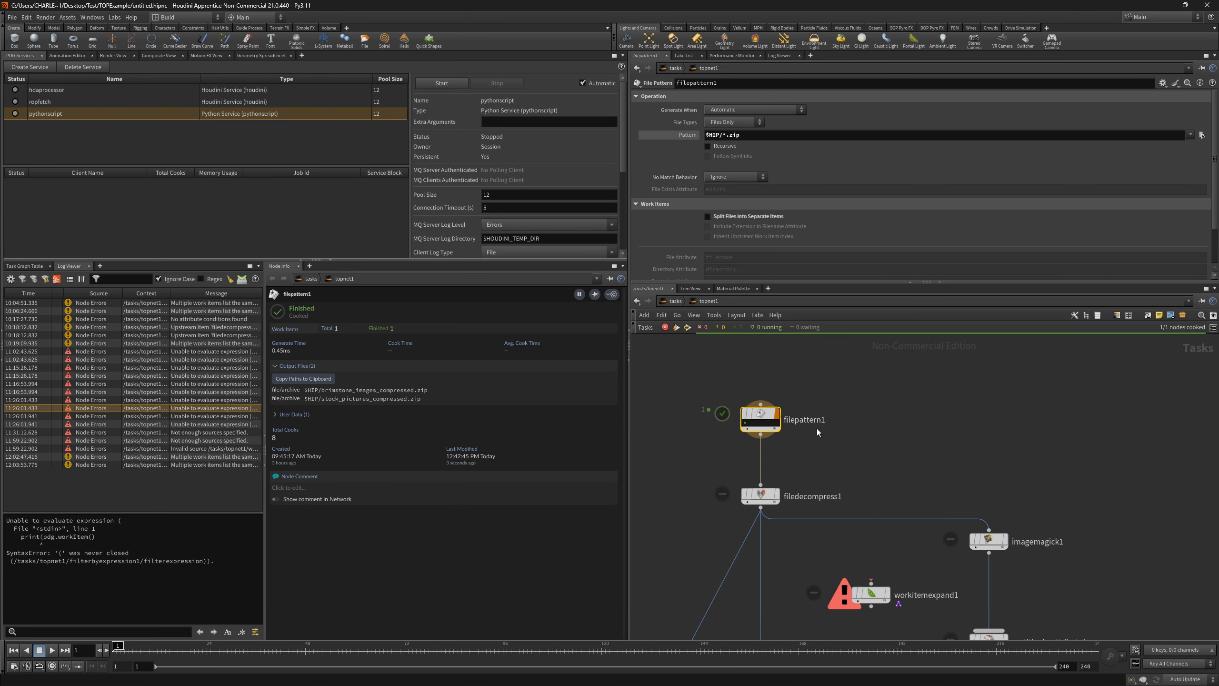
{"action": "left_click_drag", "start_coordinate": [761, 416], "coordinate": [759, 386]}
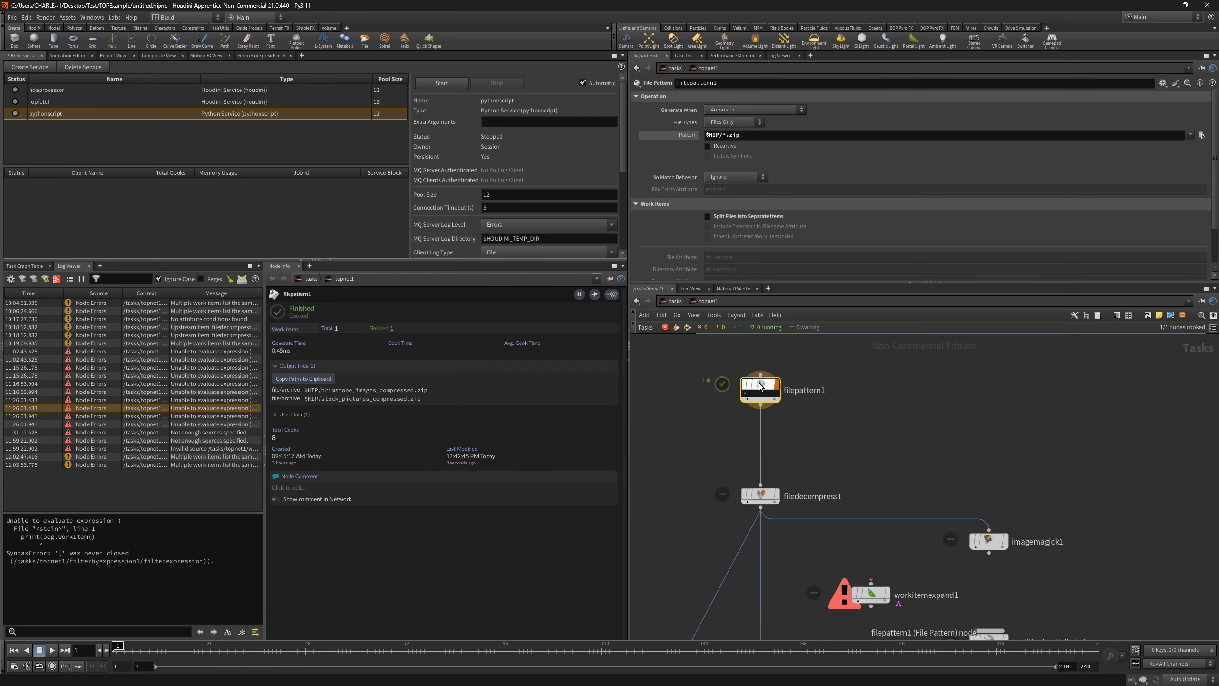
{"action": "middle_click", "coordinate": [759, 387]}
{"action": "left_click", "coordinate": [746, 395]}
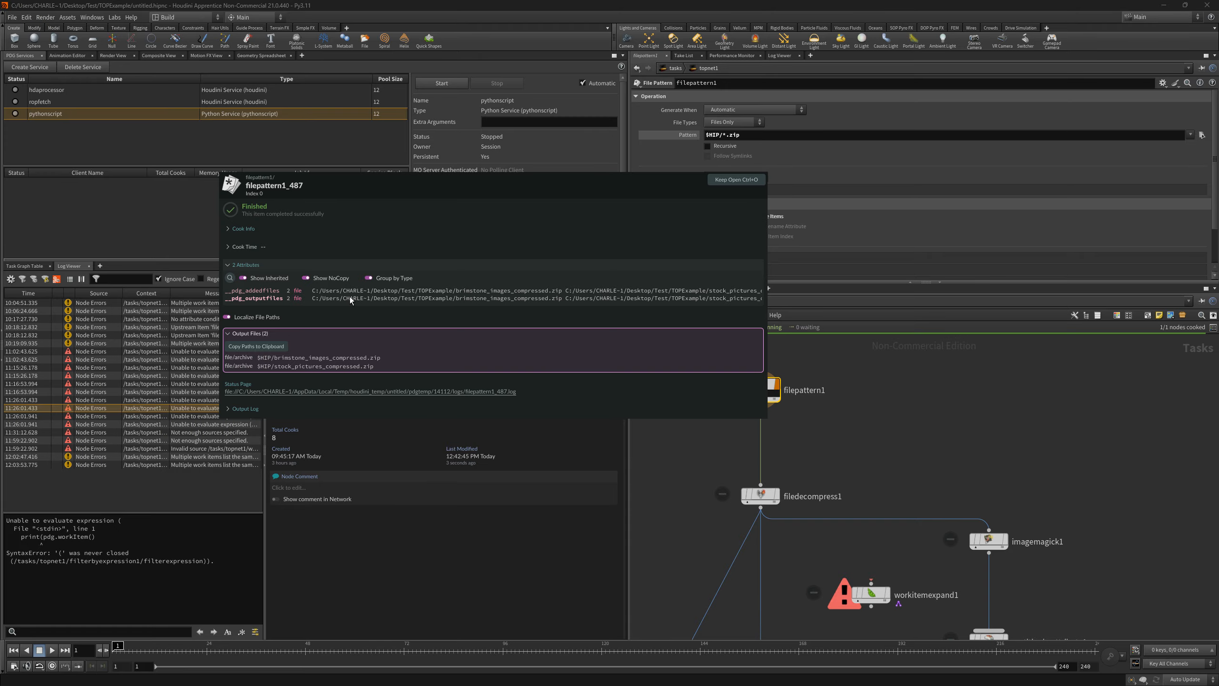
{"action": "key", "text": "Escape"}
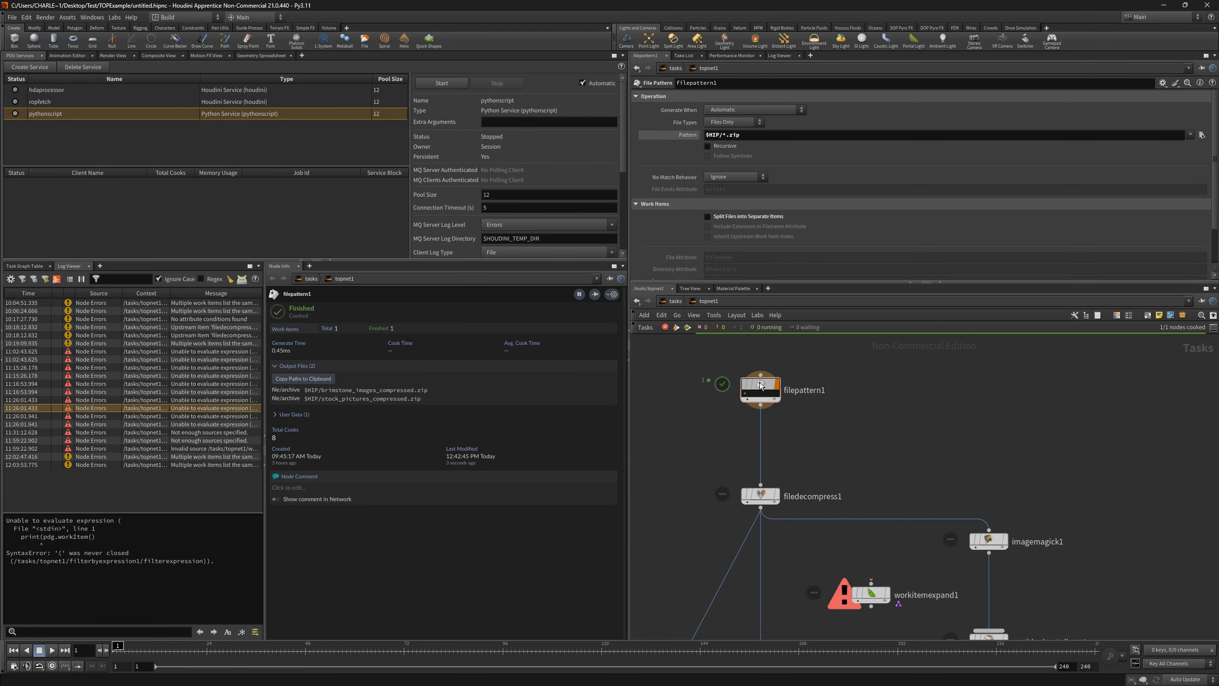
{"action": "middle_click_drag", "start_coordinate": [762, 387], "coordinate": [763, 393]}
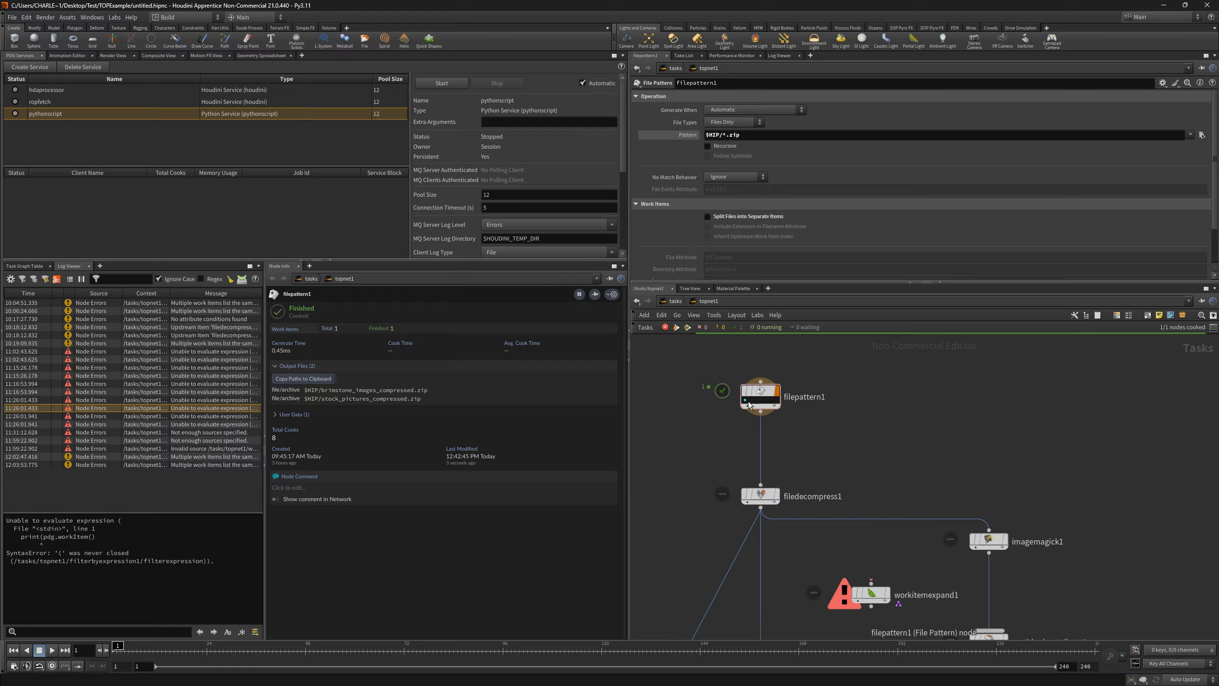
{"action": "left_click", "coordinate": [745, 402]}
Turn Split Files into Separate Items back on for filepattern1, recook it, and check its first work item
{"action": "left_click", "coordinate": [708, 216]}
{"action": "mouse_move", "coordinate": [761, 399]}
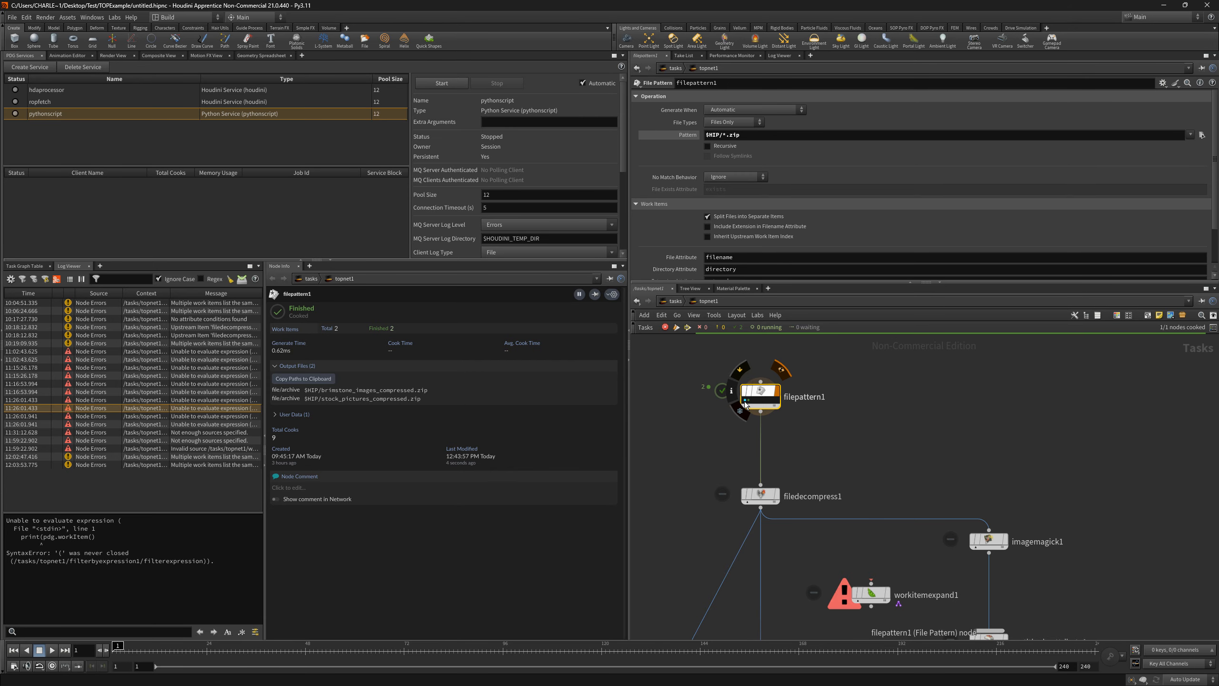
{"action": "left_click", "coordinate": [745, 401]}
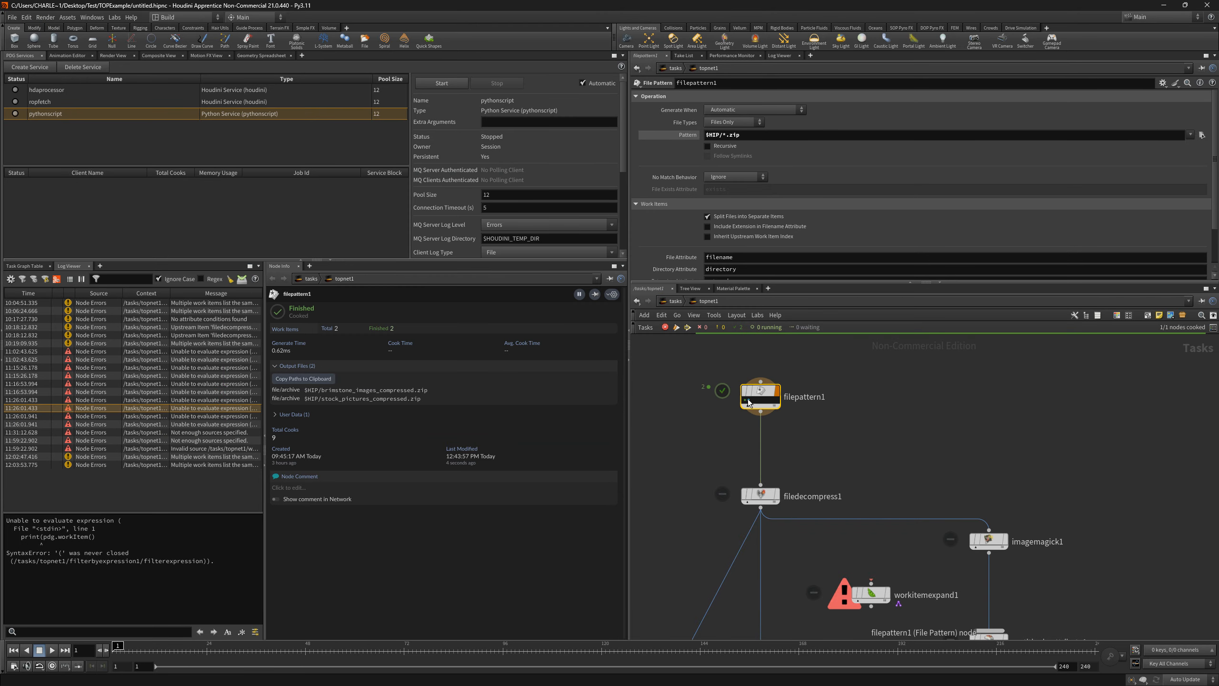
Check filepattern1's file output connector and Pattern value, nudging the node slightly upward
{"action": "left_click", "coordinate": [760, 410]}
{"action": "left_click_drag", "start_coordinate": [767, 393], "coordinate": [762, 390]}
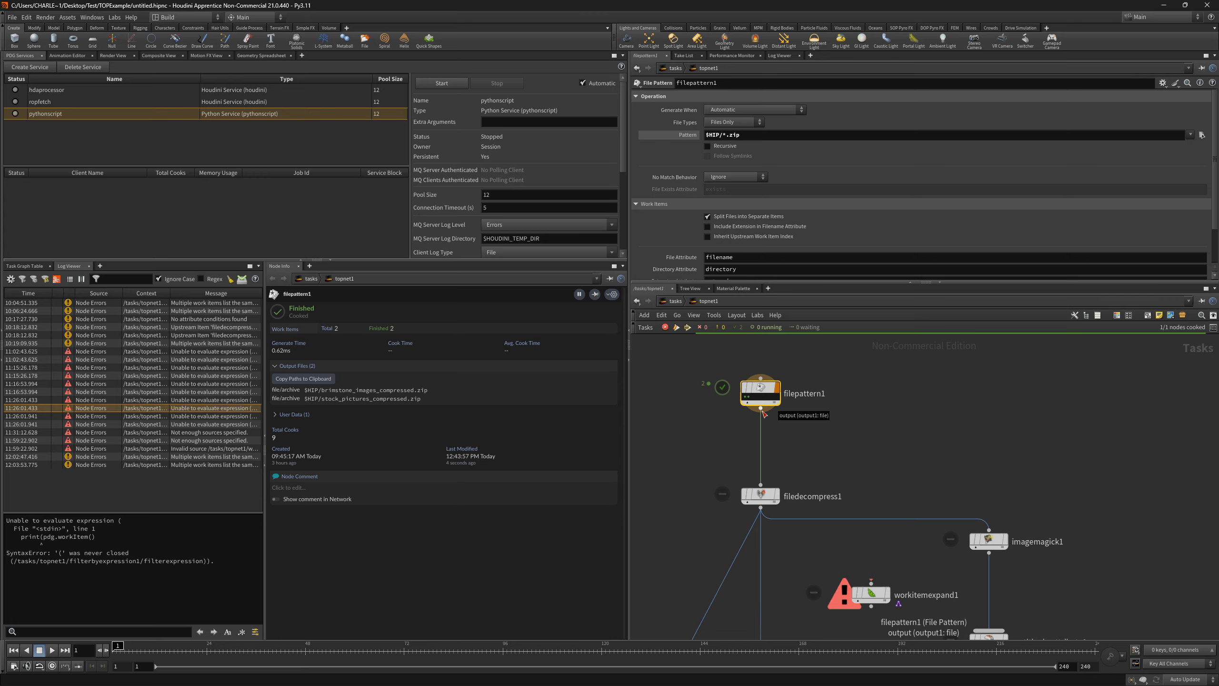
{"action": "left_click_drag", "start_coordinate": [764, 414], "coordinate": [764, 409]}
{"action": "left_click", "coordinate": [763, 134]}
{"action": "key", "text": "Return"}
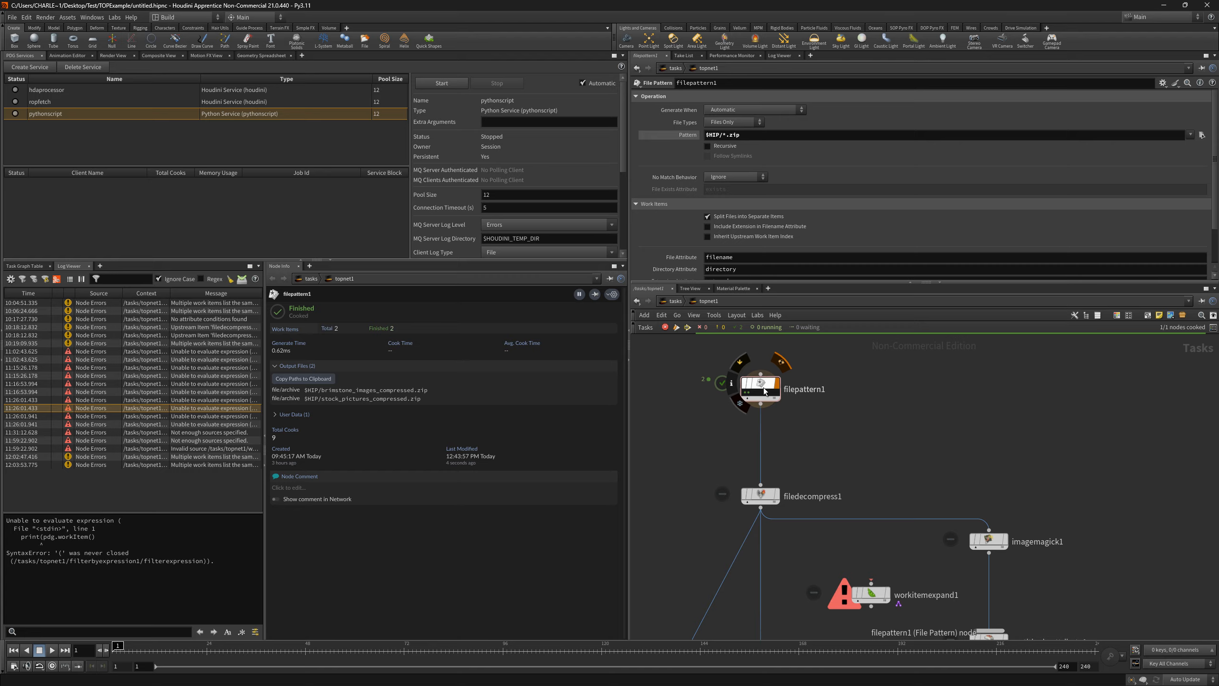
Shift workitemexpand1 slightly lower in the network and move filedecompress1 up closer to filepattern1
{"action": "left_click_drag", "start_coordinate": [871, 594], "coordinate": [916, 426]}
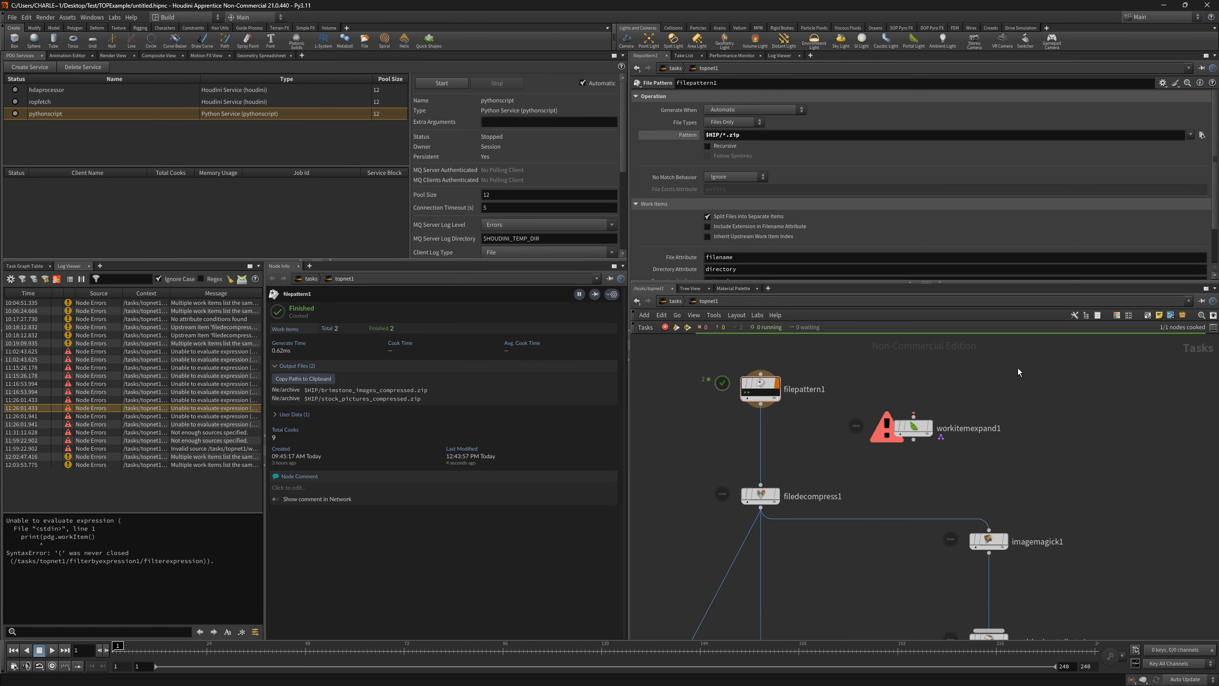
{"action": "left_click_drag", "start_coordinate": [914, 428], "coordinate": [875, 606]}
{"action": "left_click_drag", "start_coordinate": [762, 494], "coordinate": [761, 454]}
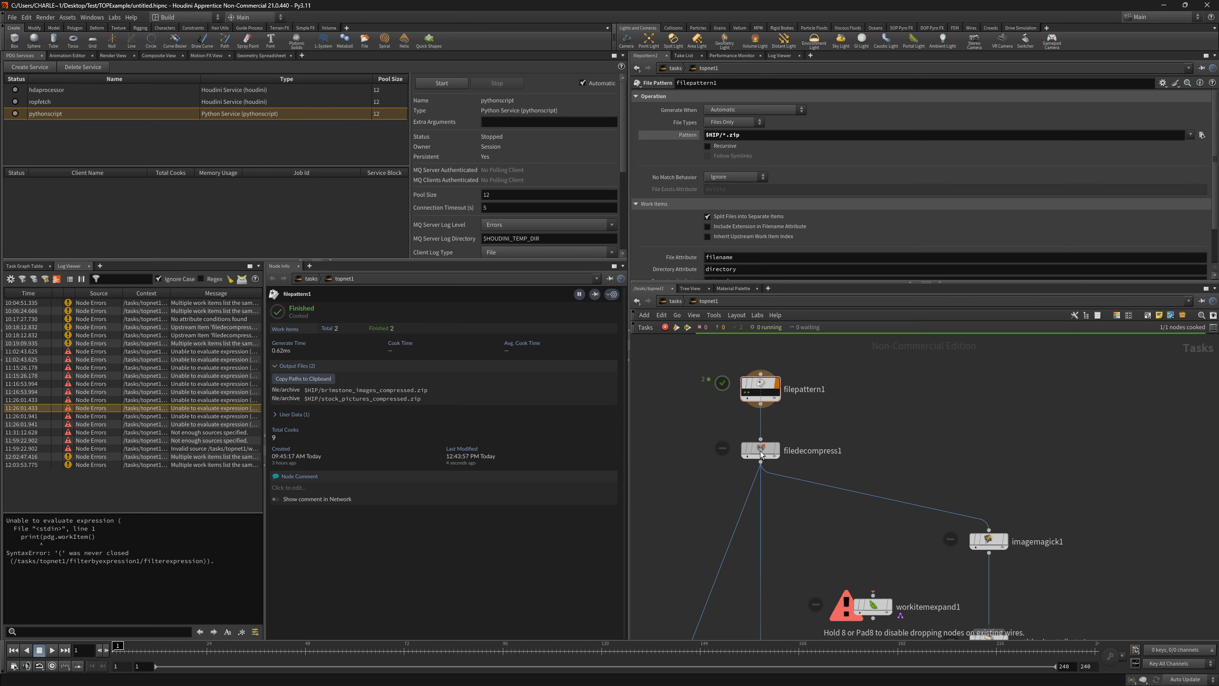
Select filedecompress1, review its Files to Decompress and Output Folder settings, and cook the node
{"action": "mouse_move", "coordinate": [761, 452]}
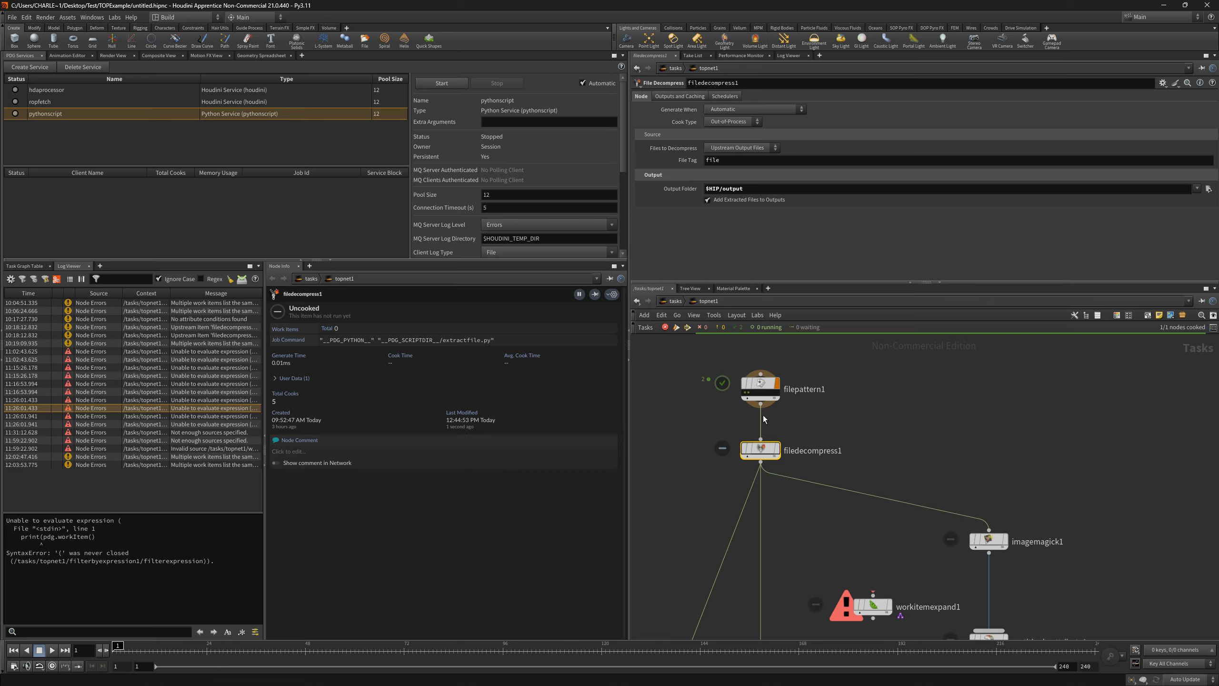
{"action": "left_click", "coordinate": [768, 148]}
{"action": "left_click", "coordinate": [754, 149]}
{"action": "left_click", "coordinate": [746, 188]}
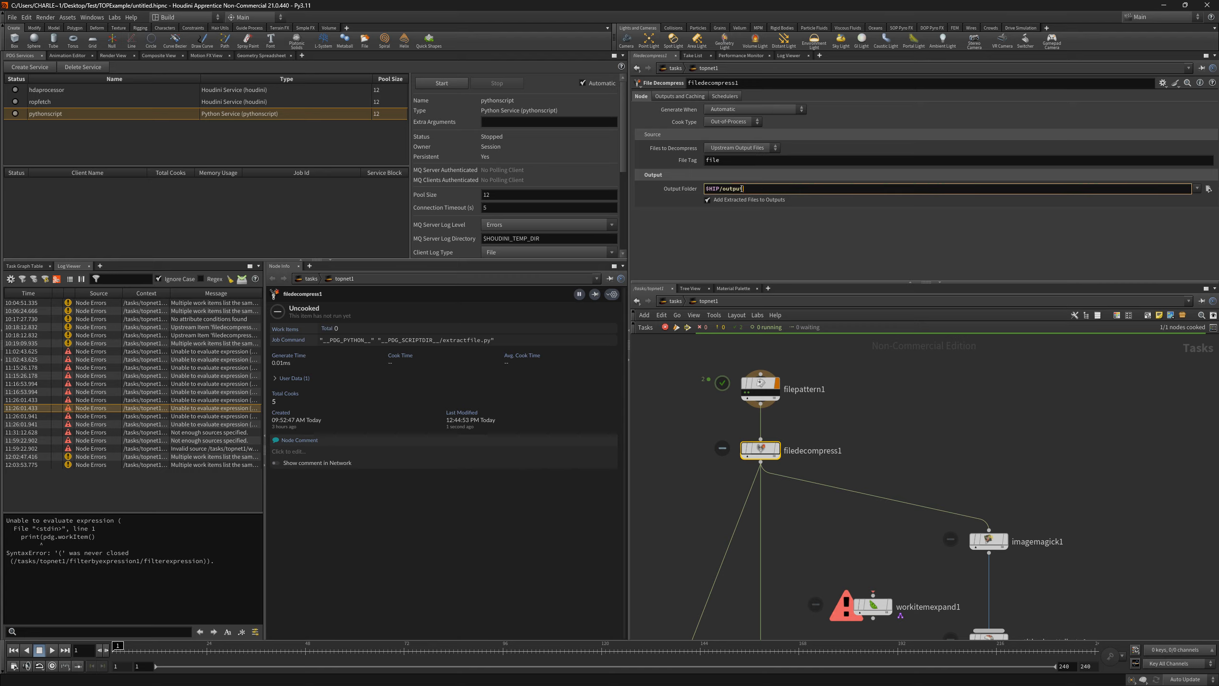
{"action": "key", "text": "shift+v"}
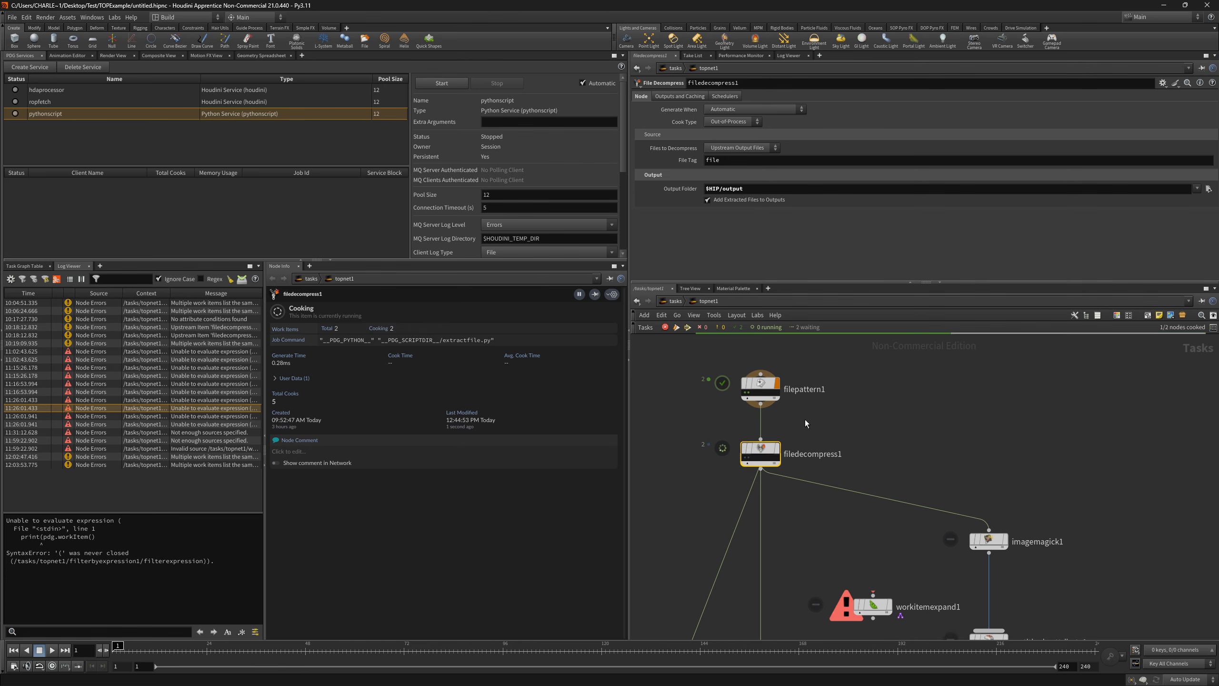
Switch to the TOPExample File Explorer window and inspect the extracted images in output/brimstone_images
{"action": "mouse_move", "coordinate": [760, 453]}
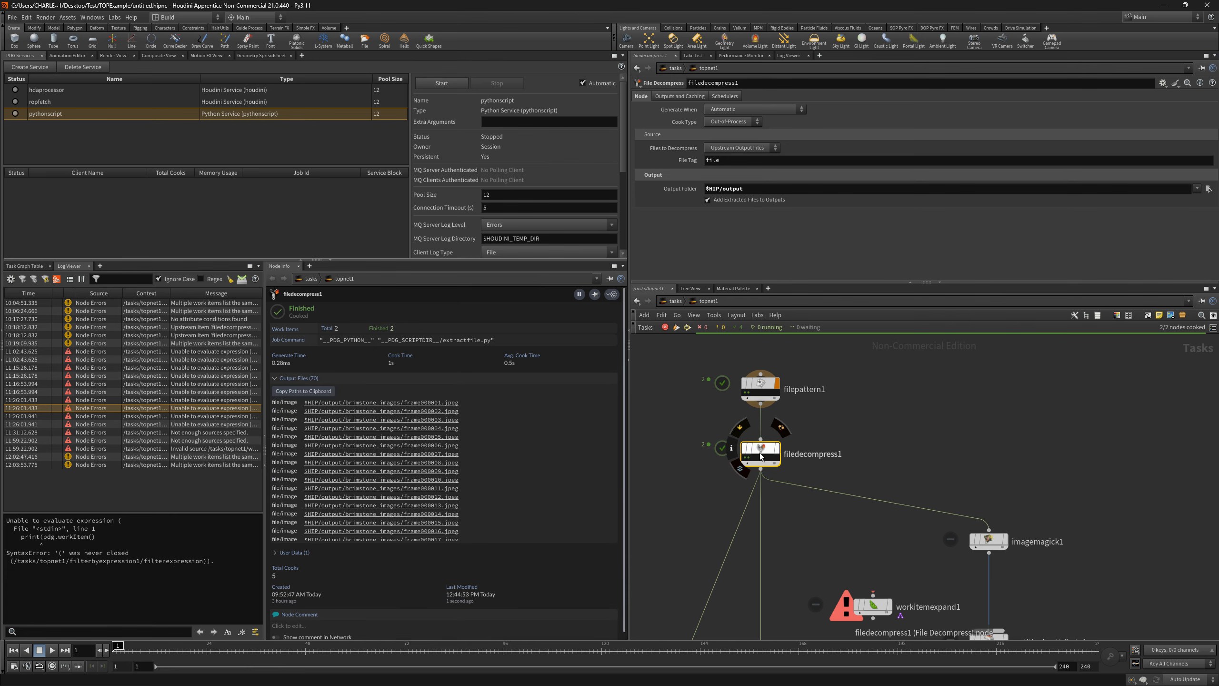
{"action": "mouse_move", "coordinate": [792, 680]}
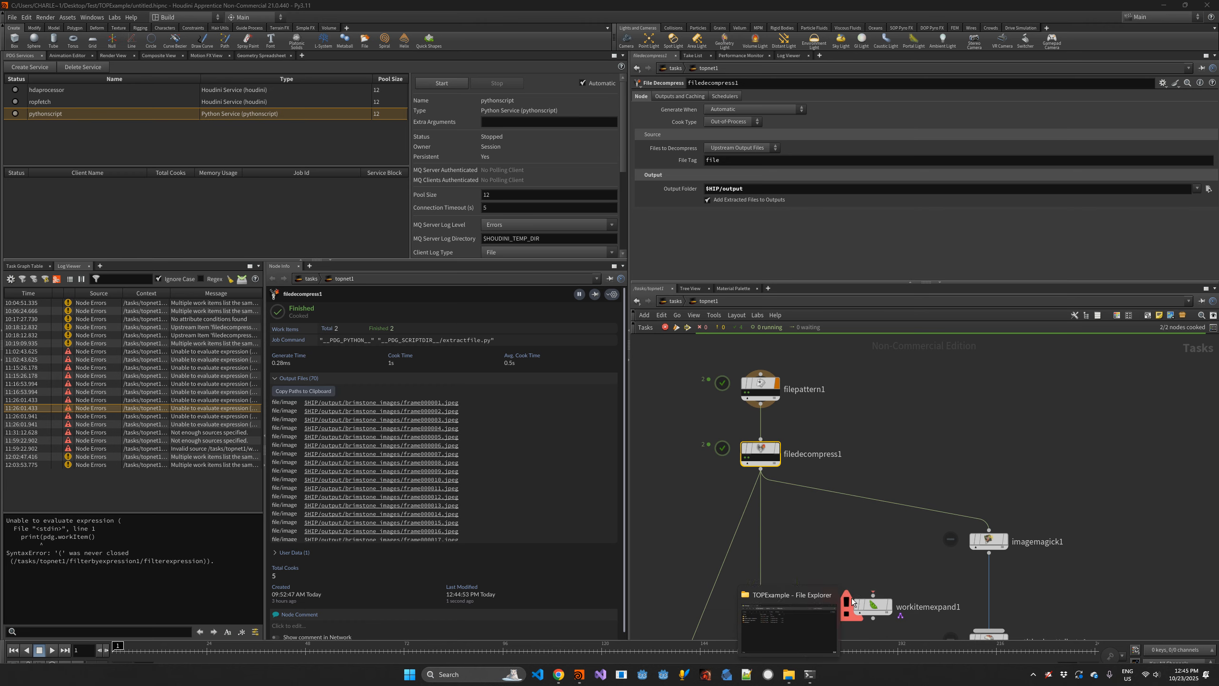
{"action": "left_click", "coordinate": [835, 603]}
{"action": "double_click", "coordinate": [267, 312]}
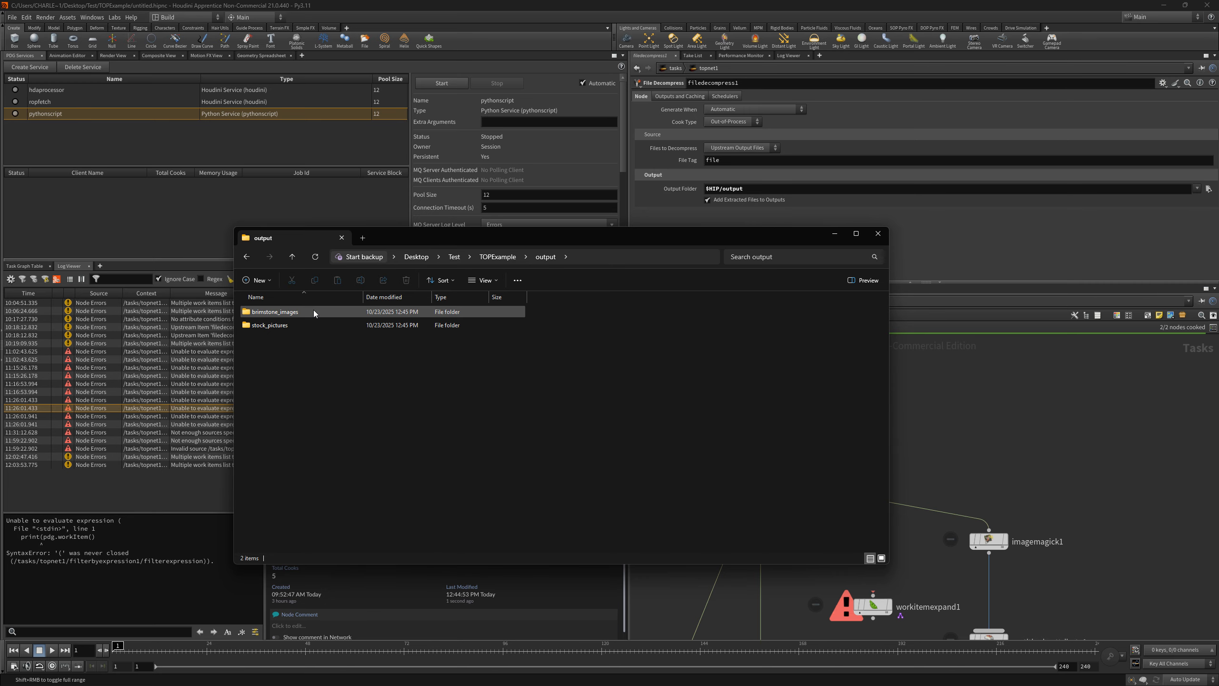
{"action": "left_click", "coordinate": [298, 311]}
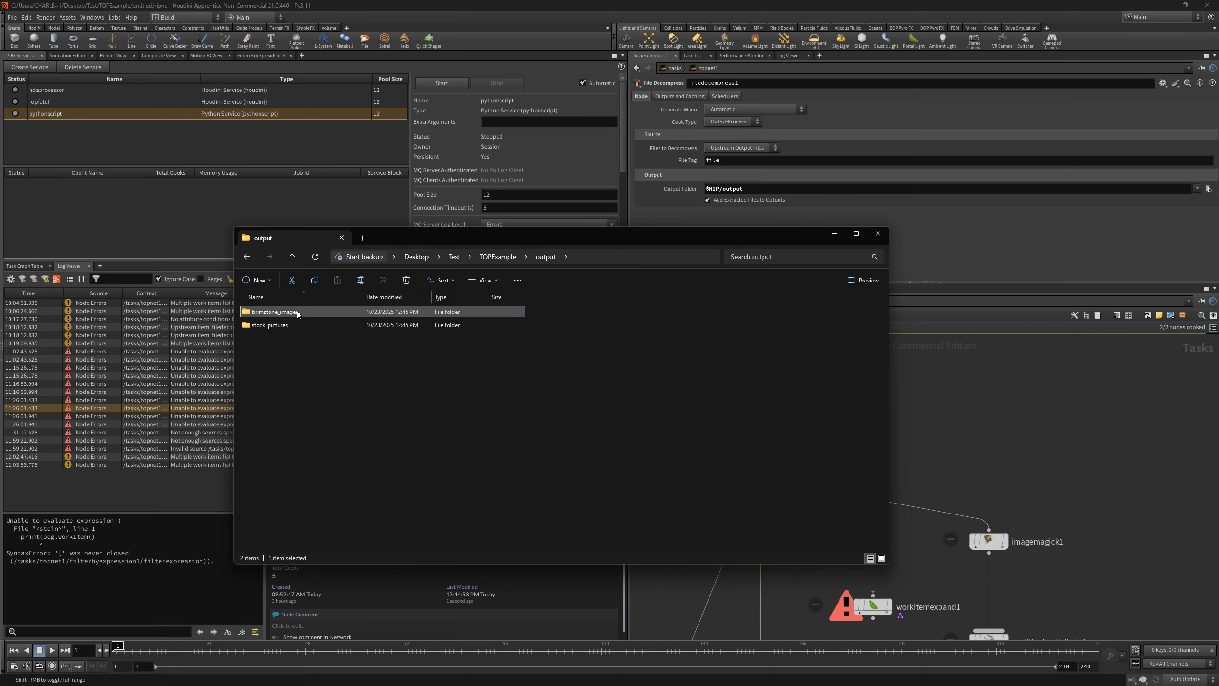
{"action": "double_click", "coordinate": [301, 311]}
{"action": "left_click_drag", "start_coordinate": [575, 240], "coordinate": [367, 240]}
{"action": "left_click", "coordinate": [774, 448]}
Inspect the output files of both filedecompress1 work items
{"action": "mouse_move", "coordinate": [768, 448]}
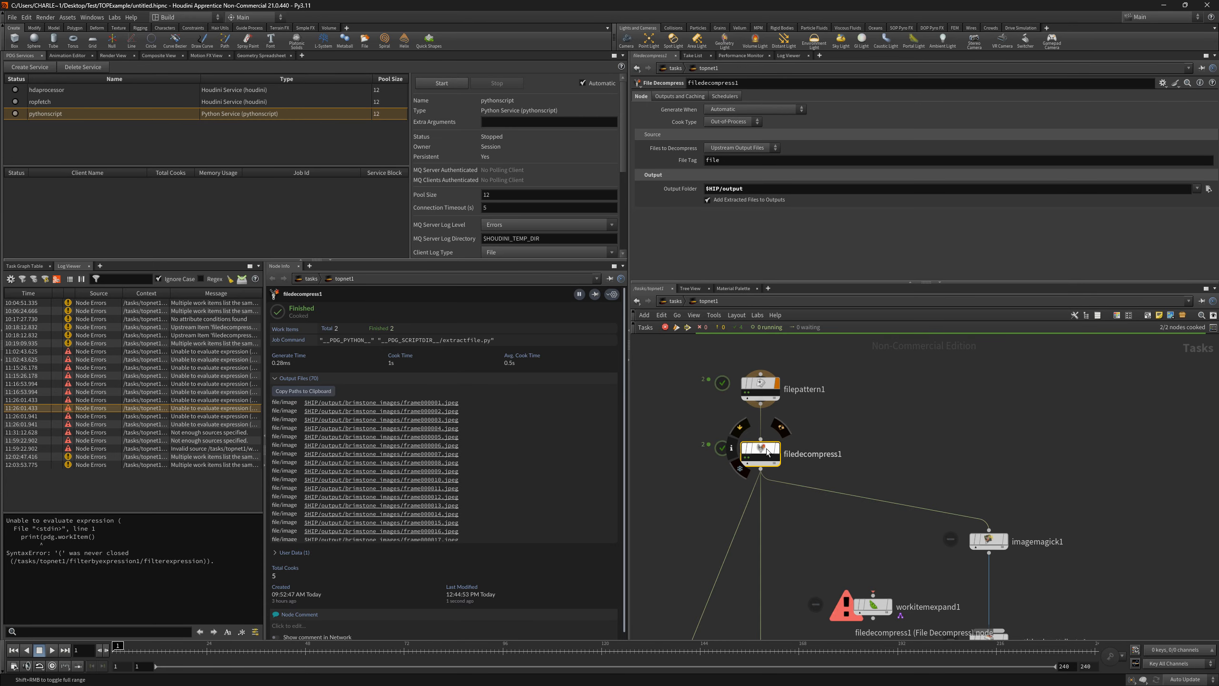
{"action": "left_click", "coordinate": [731, 447]}
{"action": "left_click", "coordinate": [745, 456]}
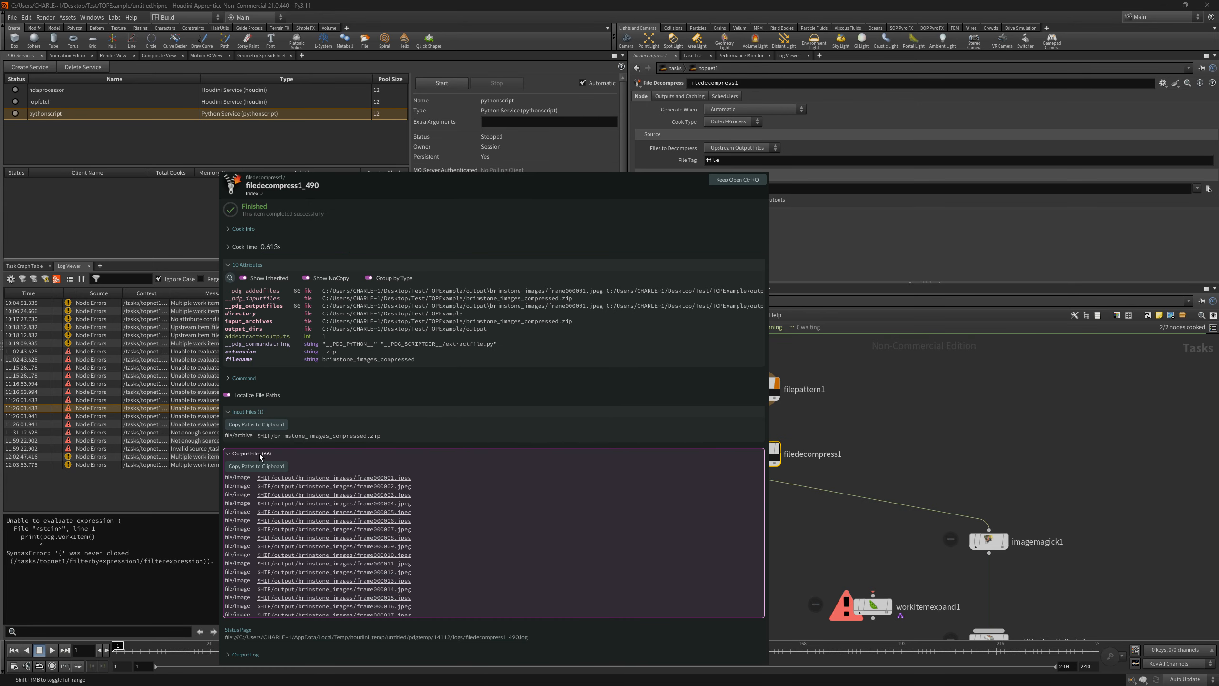
{"action": "left_click", "coordinate": [752, 462]}
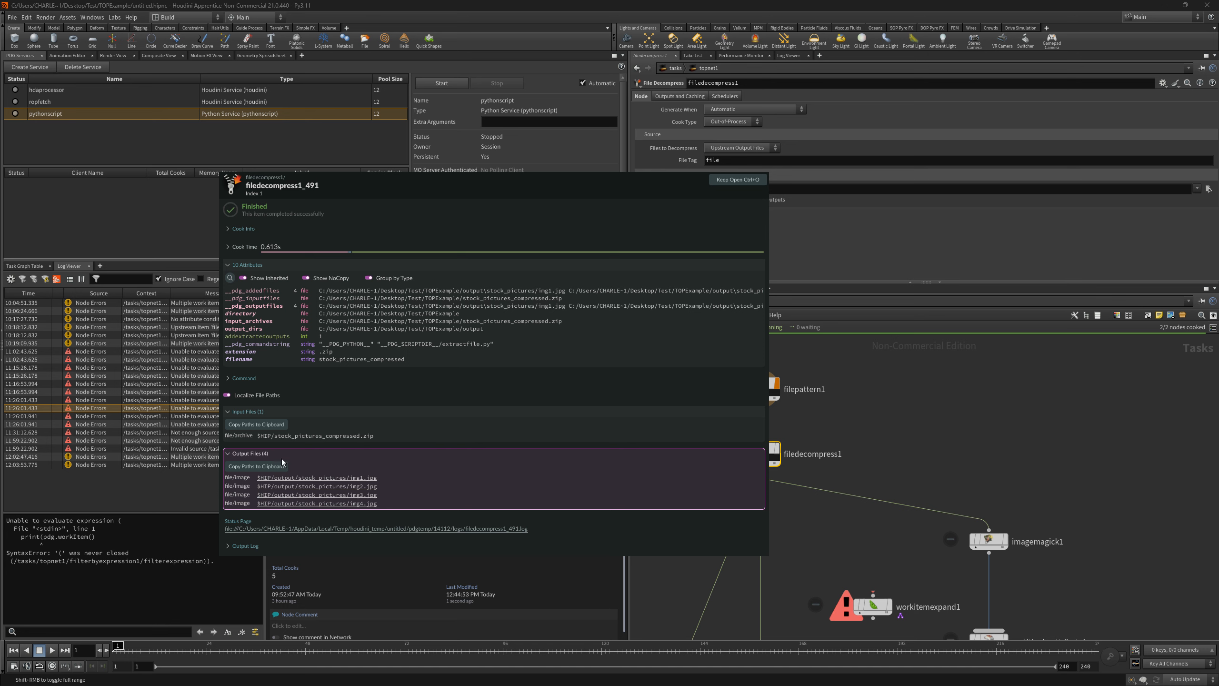
Select filepattern1 and filedecompress1 together and review filedecompress1's work items, clearing the selection when done
{"action": "left_click_drag", "start_coordinate": [674, 361], "coordinate": [788, 462]}
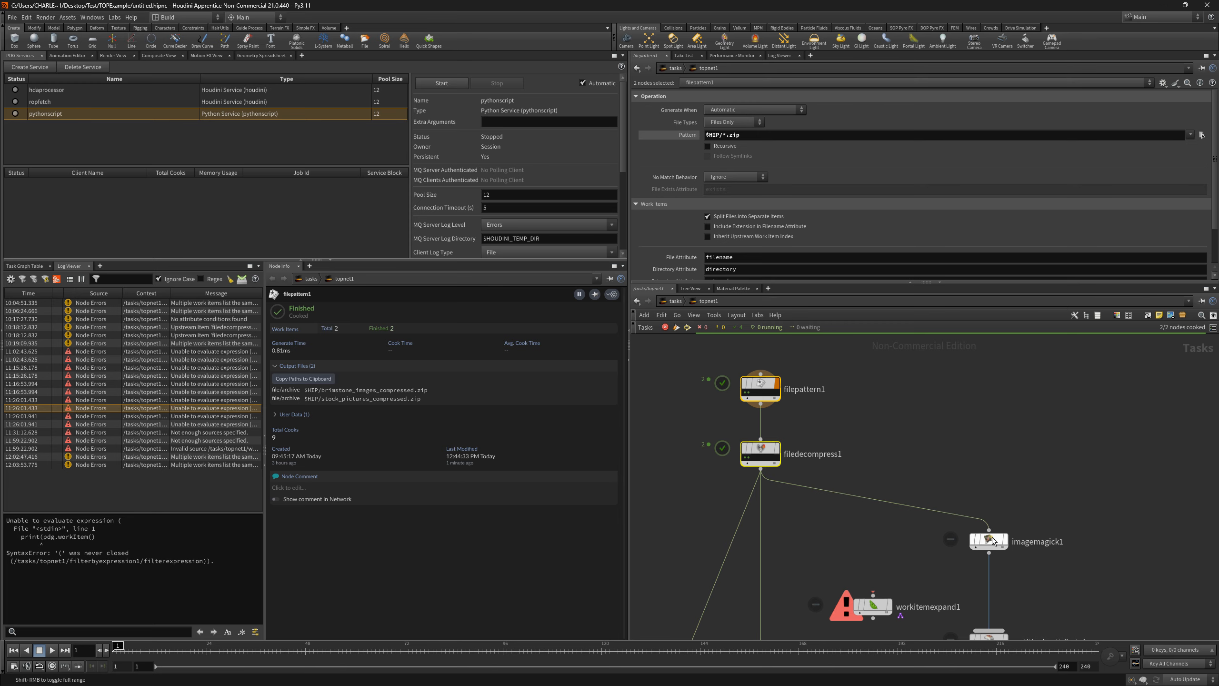
{"action": "mouse_move", "coordinate": [752, 395]}
{"action": "mouse_move", "coordinate": [759, 455]}
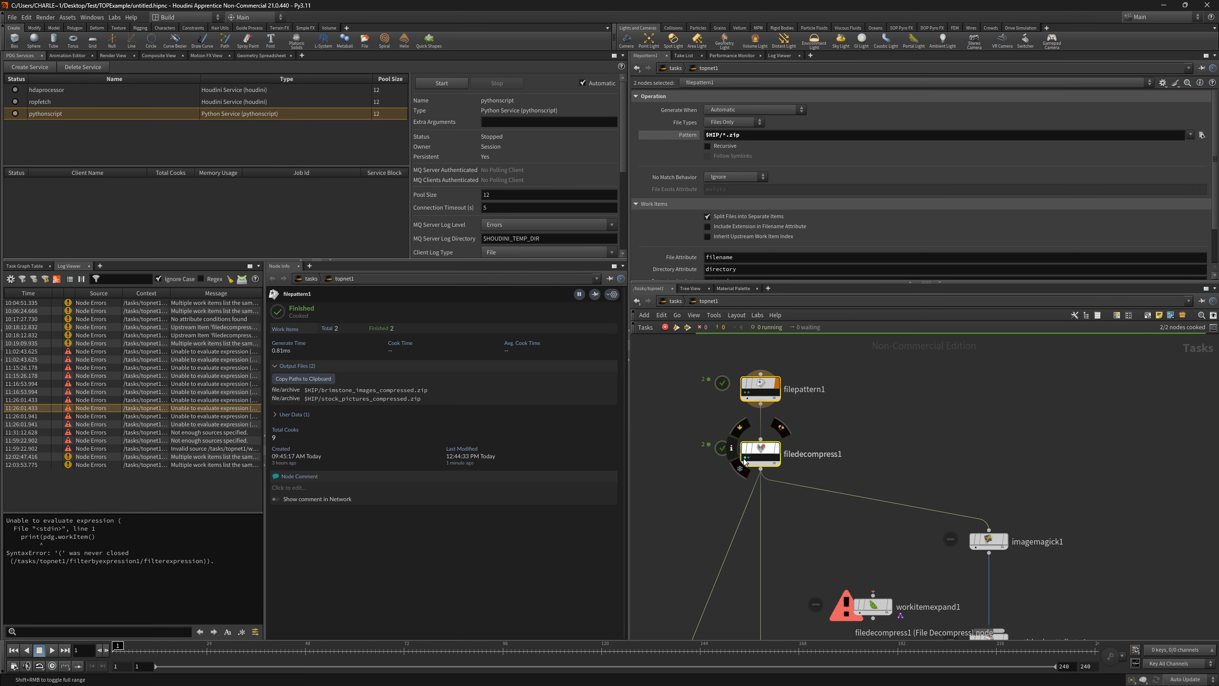
{"action": "left_click", "coordinate": [742, 458]}
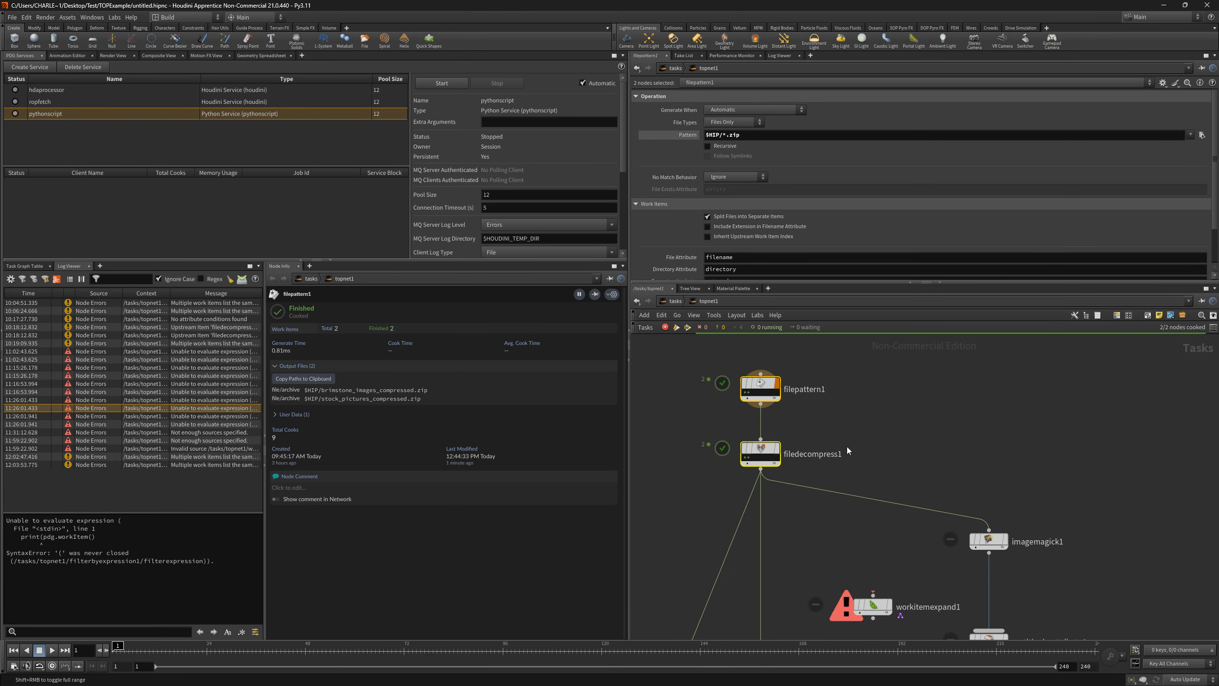
{"action": "left_click", "coordinate": [745, 457]}
{"action": "left_click", "coordinate": [842, 461]}
Move imagemagick1 and workitemexpand1 up closer to filedecompress1, and connect filedecompress1's output to workitemexpand1
{"action": "left_click_drag", "start_coordinate": [988, 541], "coordinate": [996, 524]}
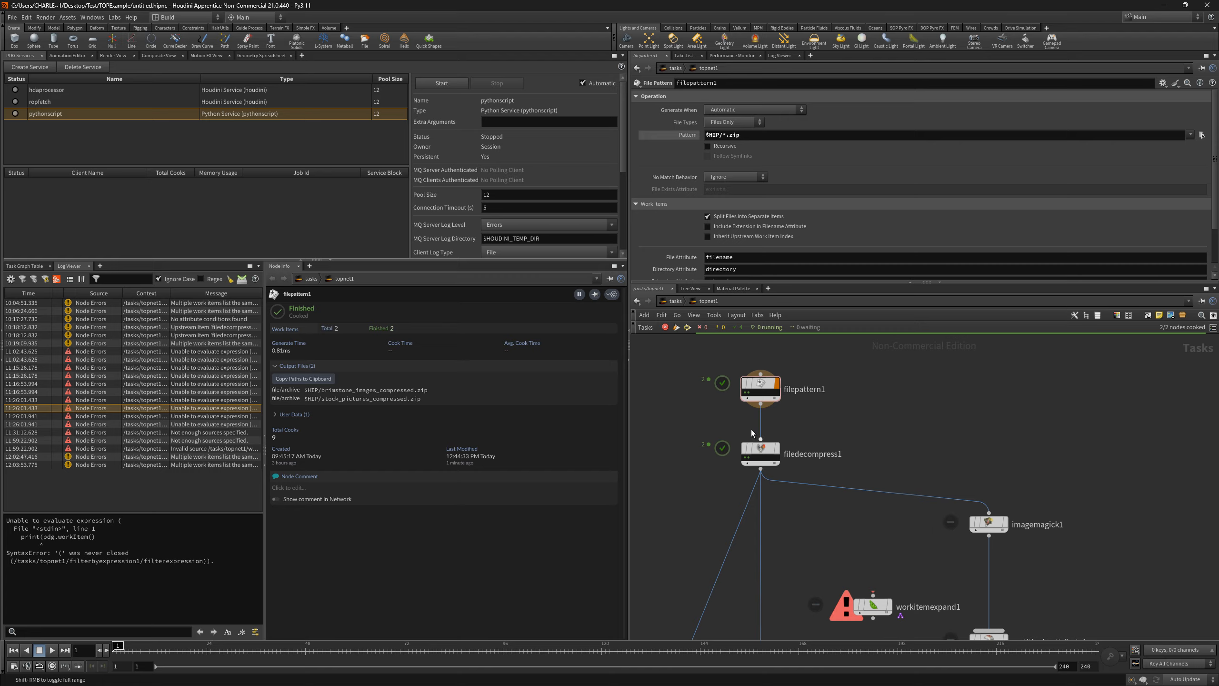
{"action": "left_click_drag", "start_coordinate": [873, 604], "coordinate": [846, 537]}
{"action": "left_click_drag", "start_coordinate": [760, 469], "coordinate": [855, 552]}
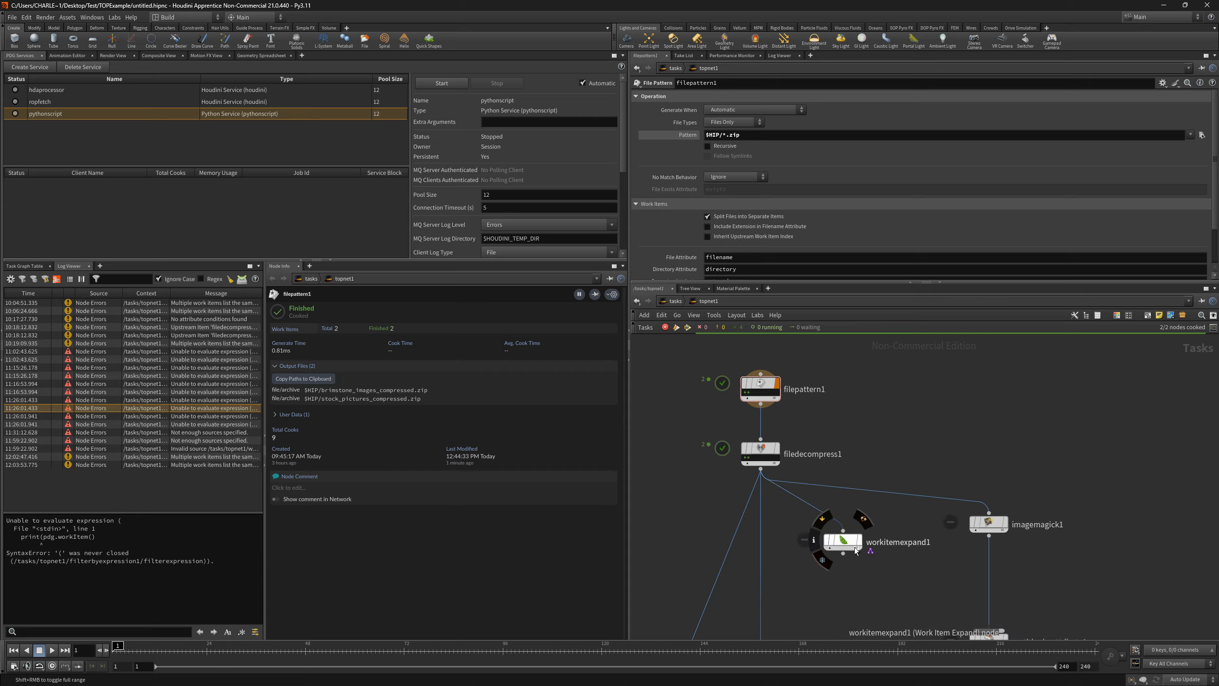
Review workitemexpand1's Expansion Type options, cook the node with One to One, and nudge workitemexpand1 and imagemagick1 slightly upward
{"action": "left_click", "coordinate": [845, 542]}
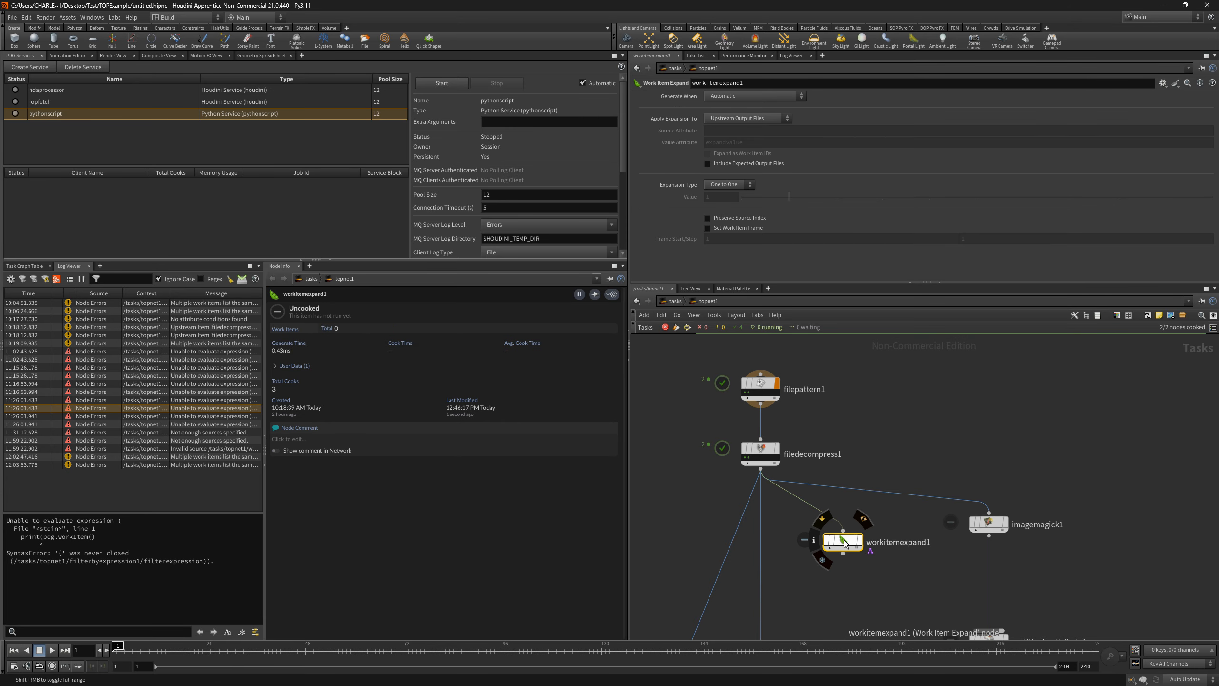
{"action": "left_click", "coordinate": [738, 185]}
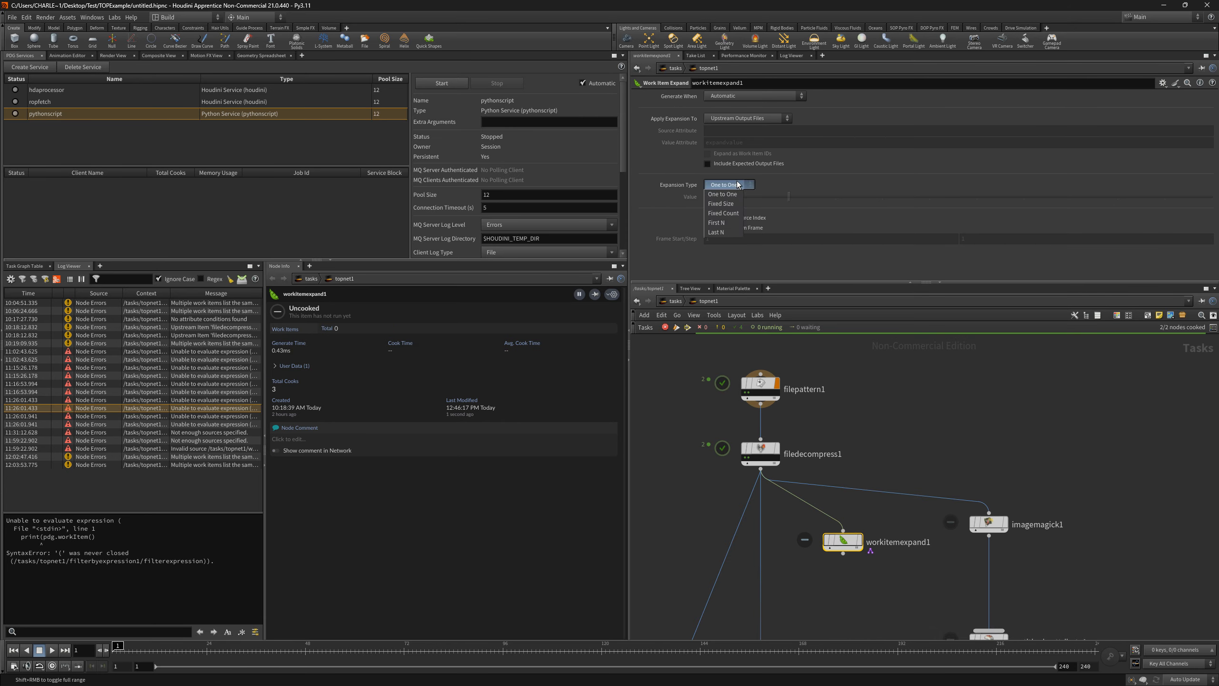
{"action": "left_click", "coordinate": [738, 185]}
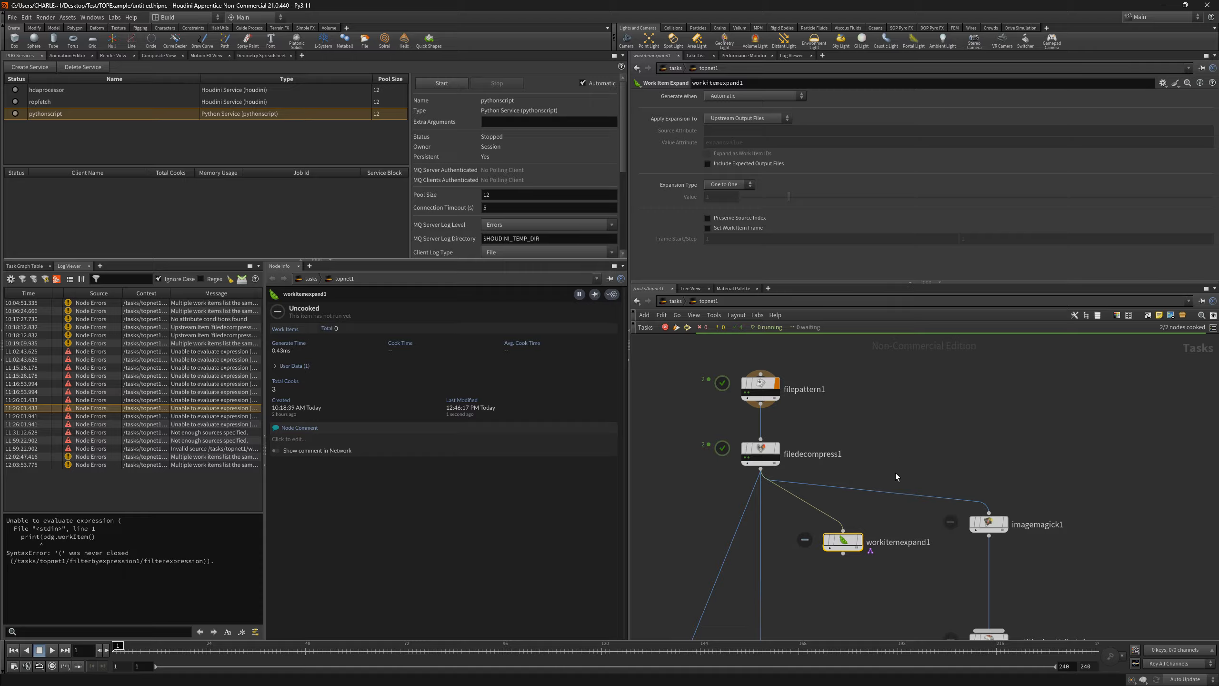
{"action": "key", "text": "shift+v"}
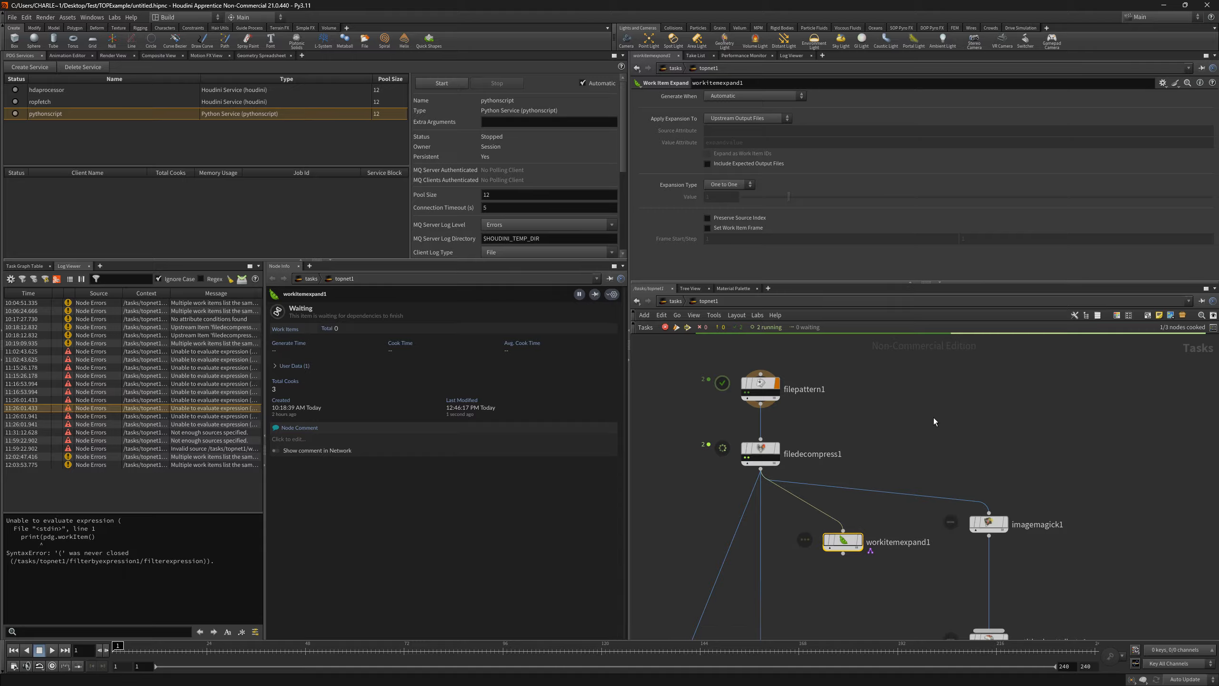
{"action": "mouse_move", "coordinate": [842, 548]}
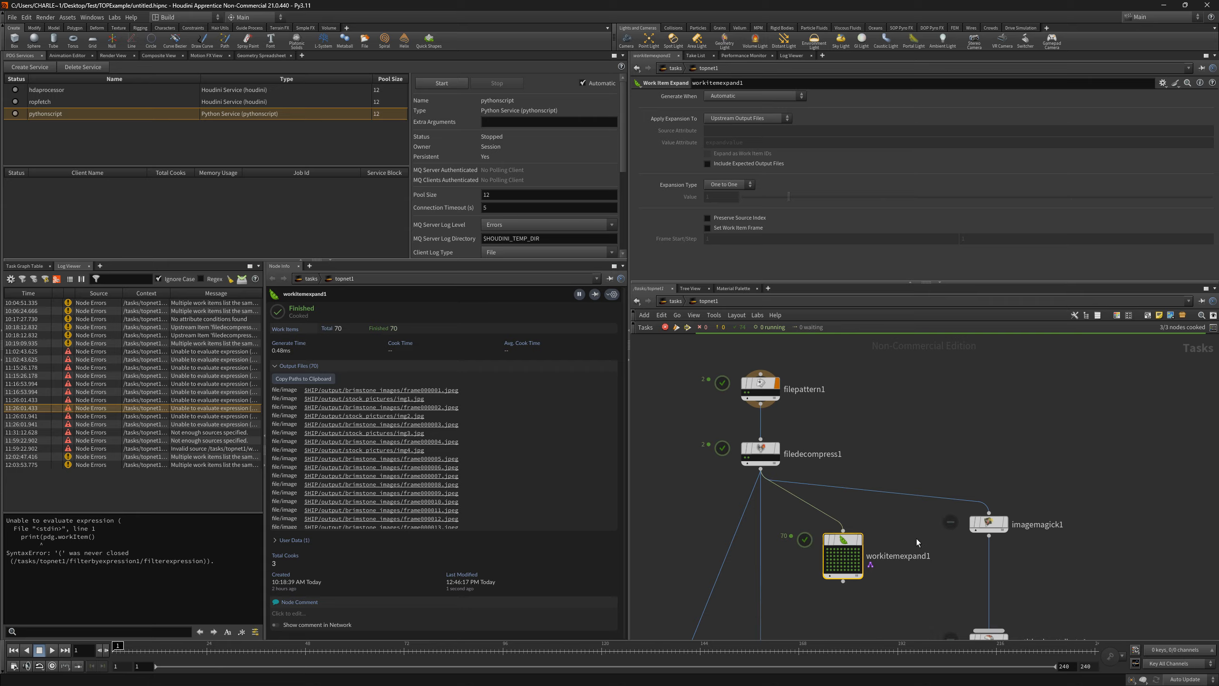
{"action": "left_click_drag", "start_coordinate": [845, 537], "coordinate": [849, 522]}
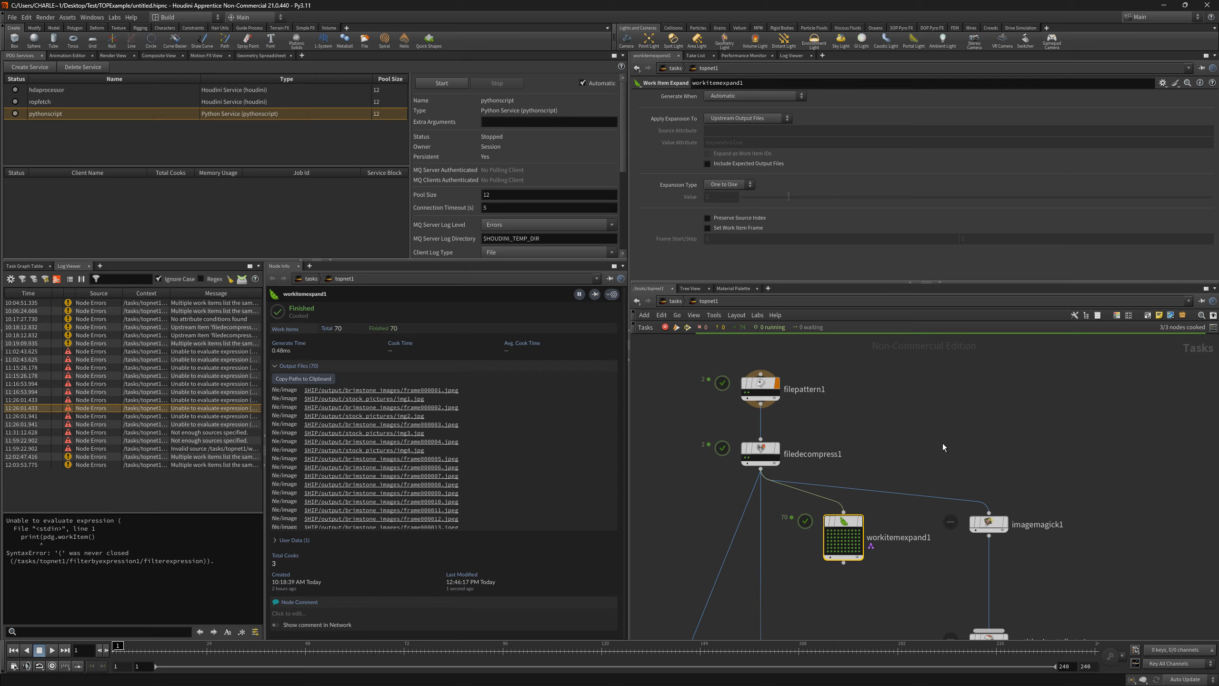
{"action": "left_click_drag", "start_coordinate": [989, 524], "coordinate": [989, 520]}
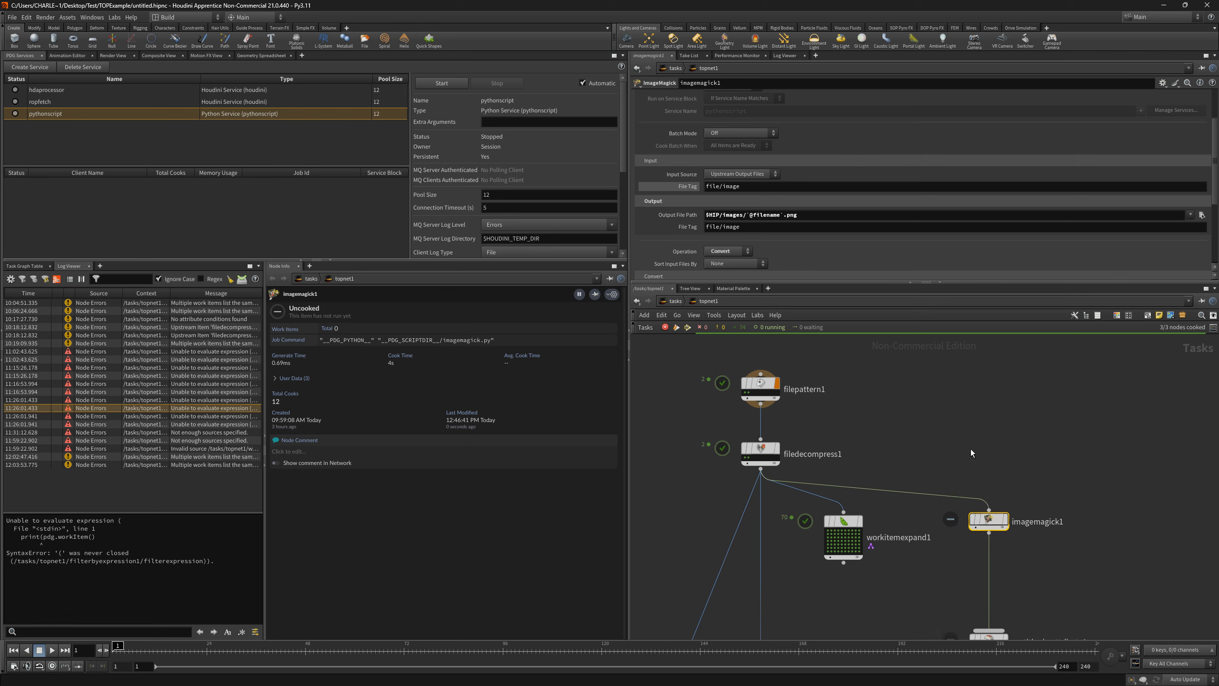
Switch to the SideFX image manipulation tutorial in the browser and read Part 1 on converting images and bundling them in archive files
{"action": "key", "text": "alt+Tab"}
{"action": "scroll", "coordinate": [588, 207], "scroll_direction": "down", "scroll_amount": 10}
{"action": "scroll", "coordinate": [668, 344], "scroll_direction": "down", "scroll_amount": 20}
{"action": "scroll", "coordinate": [630, 337], "scroll_direction": "up", "scroll_amount": 1}
{"action": "scroll", "coordinate": [638, 400], "scroll_direction": "down", "scroll_amount": 4}
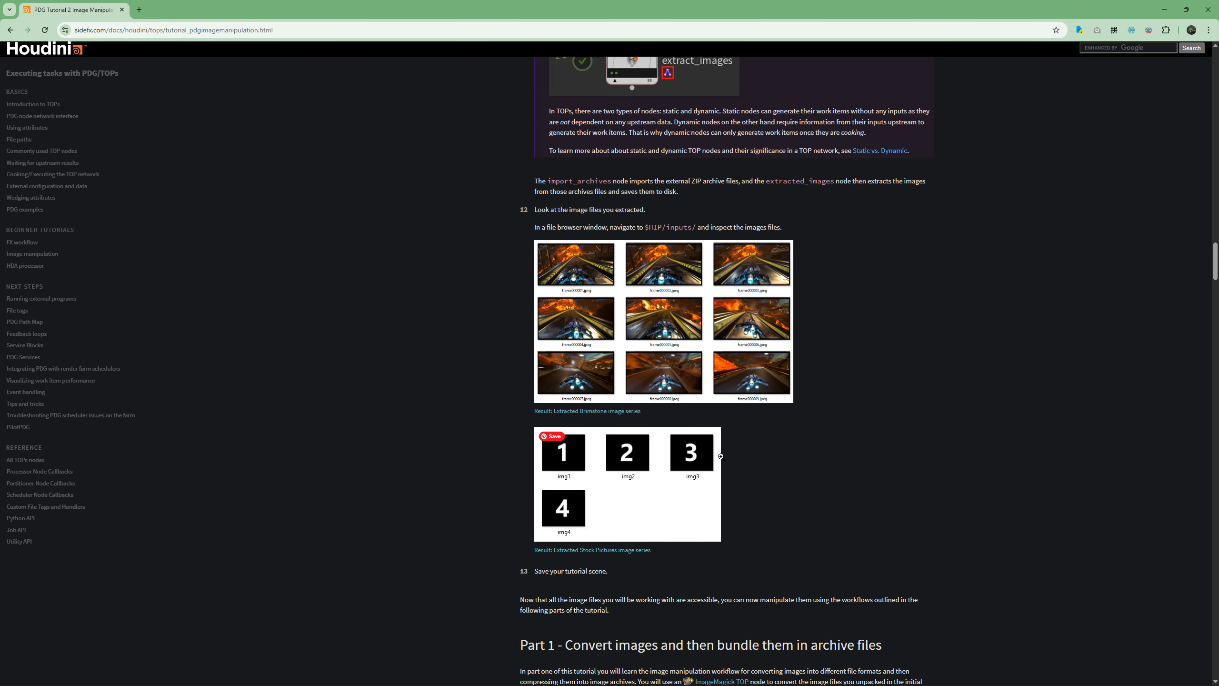
{"action": "scroll", "coordinate": [720, 456], "scroll_direction": "down", "scroll_amount": 9}
{"action": "left_click_drag", "start_coordinate": [536, 216], "coordinate": [856, 218]}
{"action": "left_click", "coordinate": [600, 221]}
{"action": "left_click_drag", "start_coordinate": [566, 216], "coordinate": [882, 217]}
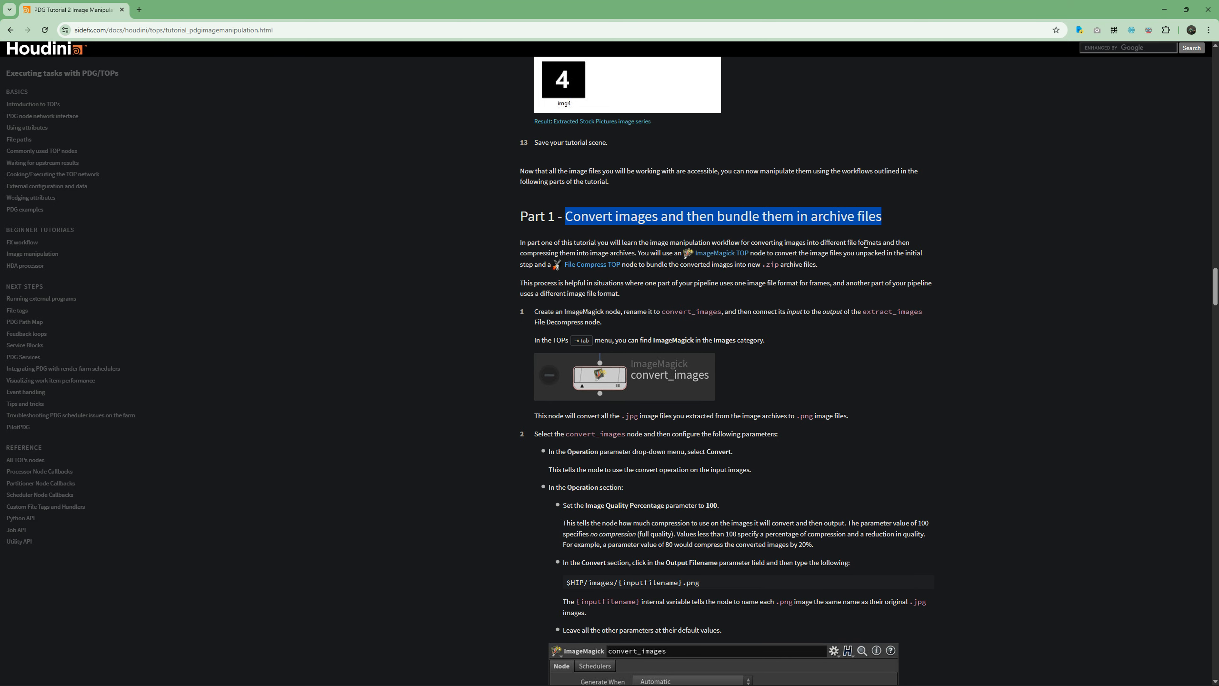
{"action": "left_click_drag", "start_coordinate": [516, 240], "coordinate": [889, 469]}
{"action": "left_click", "coordinate": [889, 467]}
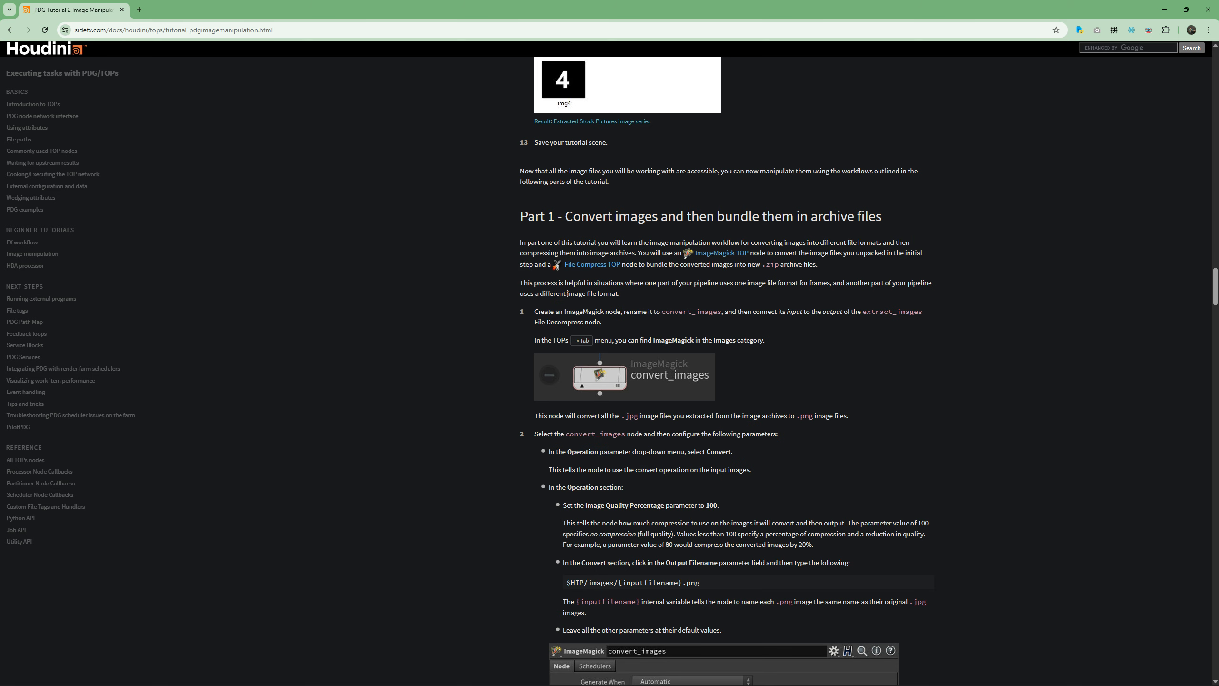
{"action": "scroll", "coordinate": [816, 358], "scroll_direction": "down", "scroll_amount": 3}
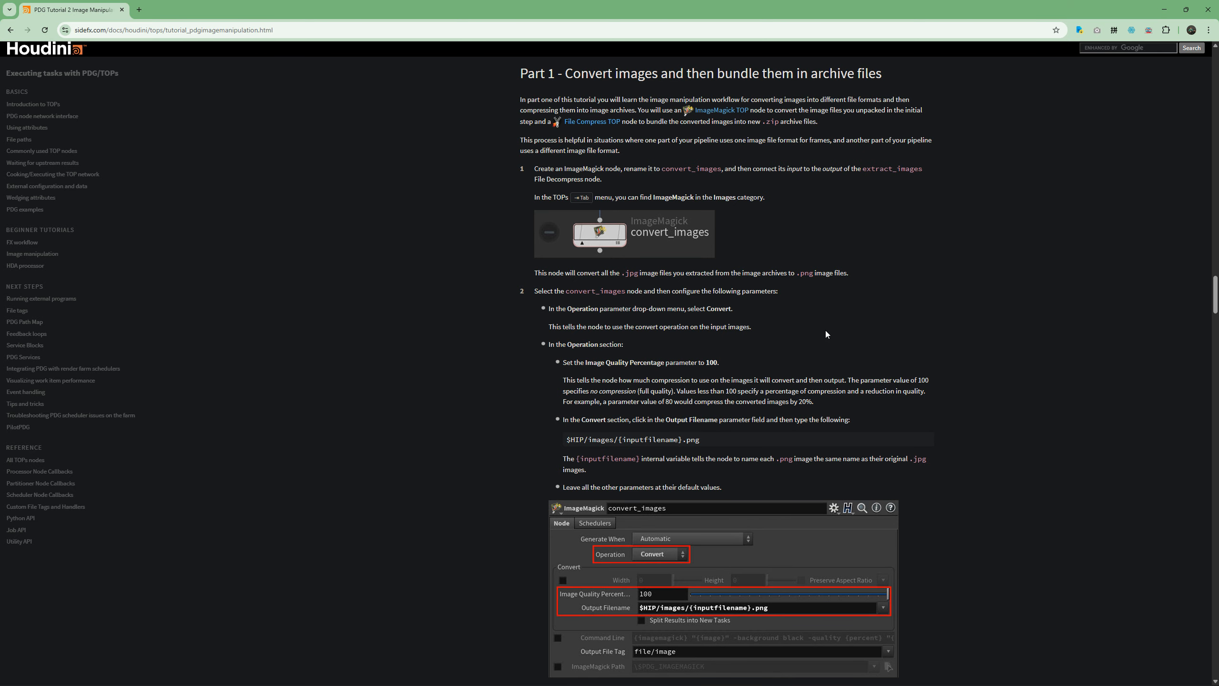
{"action": "key", "text": "alt+z"}
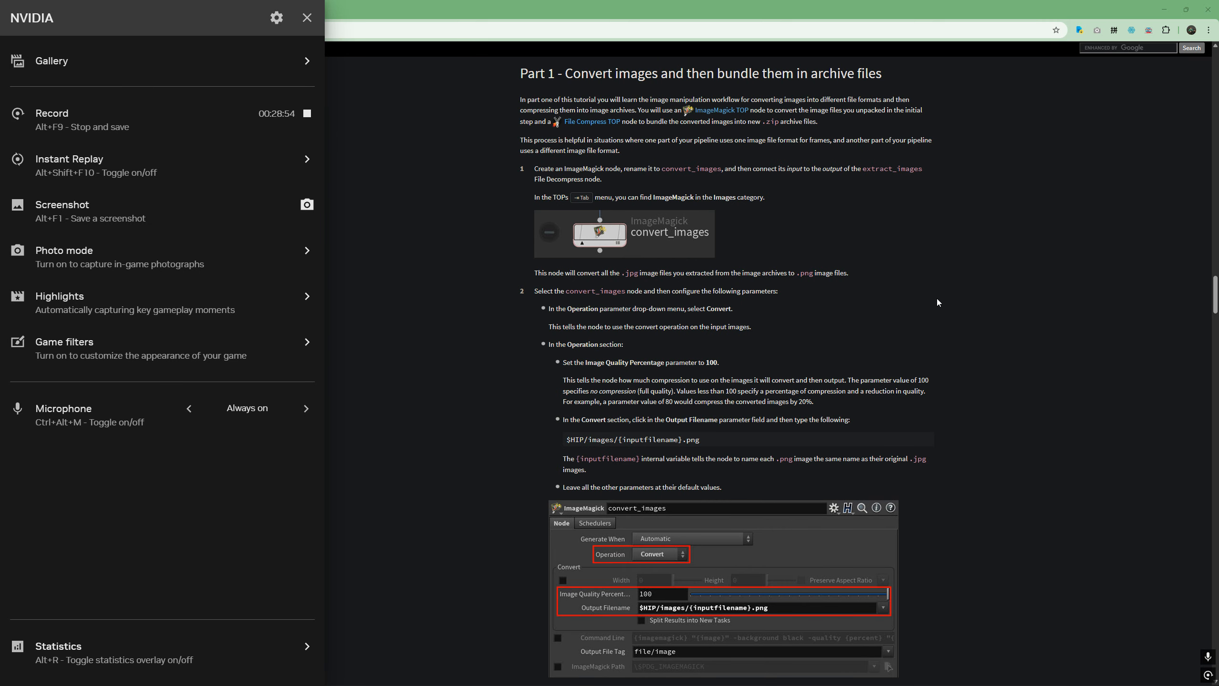
{"action": "left_click", "coordinate": [306, 18]}
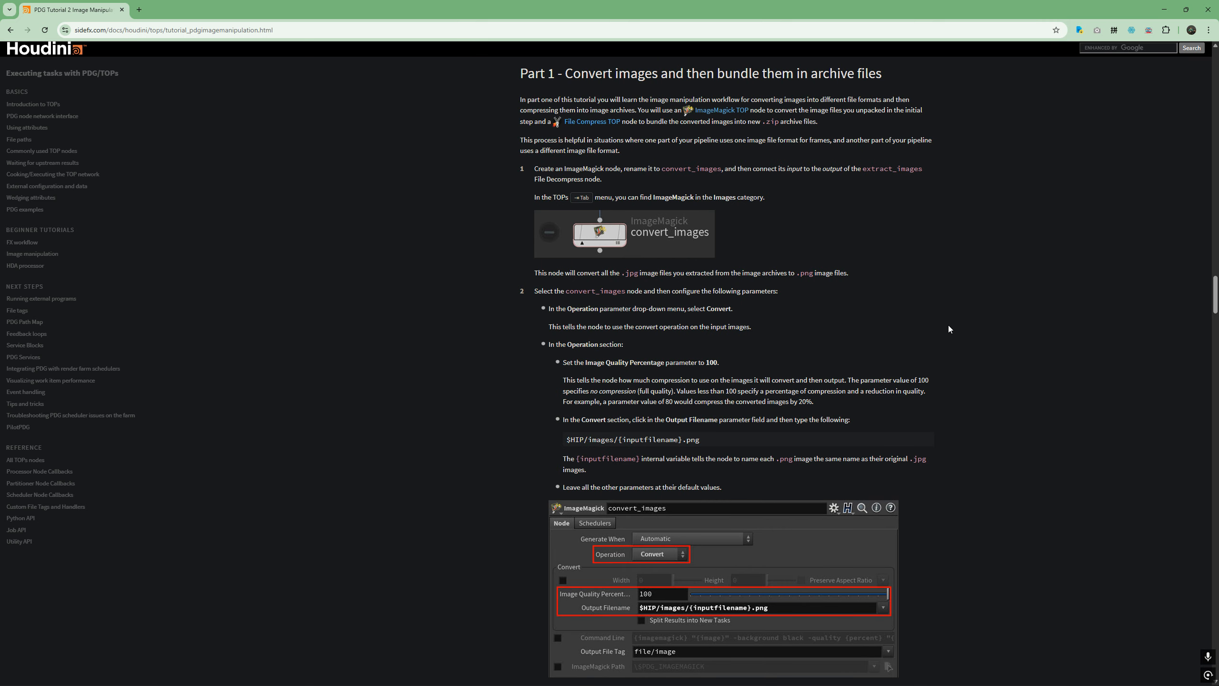
{"action": "key", "text": "alt+Tab"}
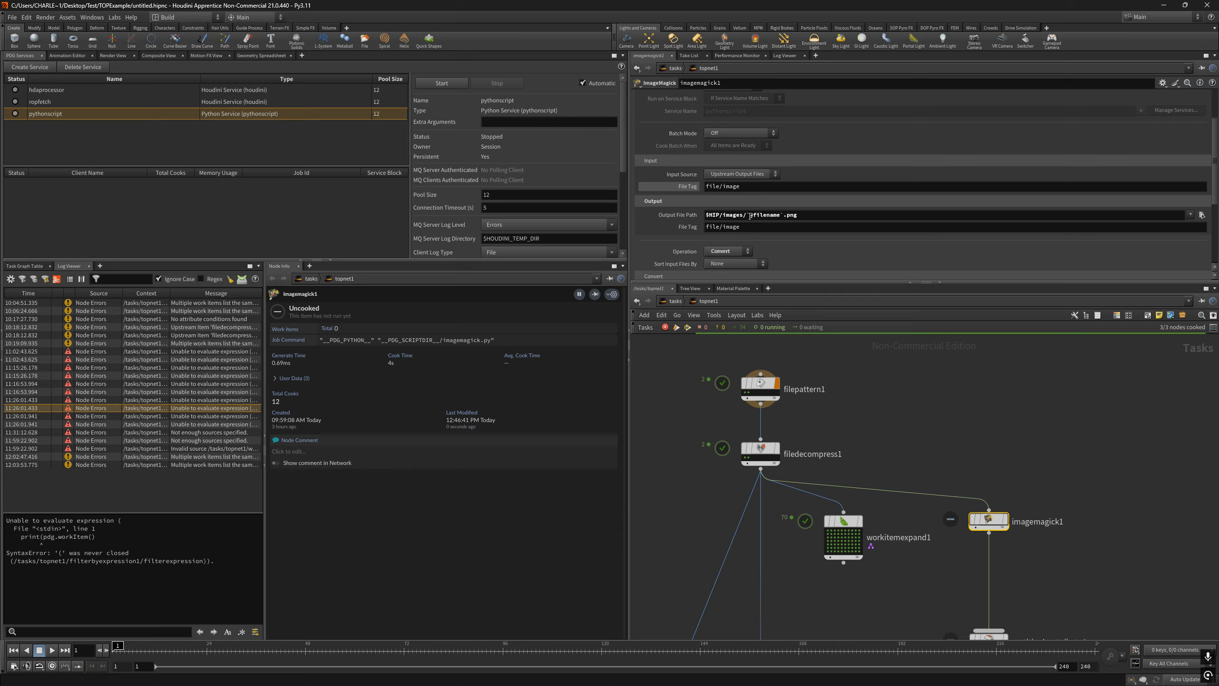
{"action": "left_click_drag", "start_coordinate": [746, 215], "coordinate": [782, 215]}
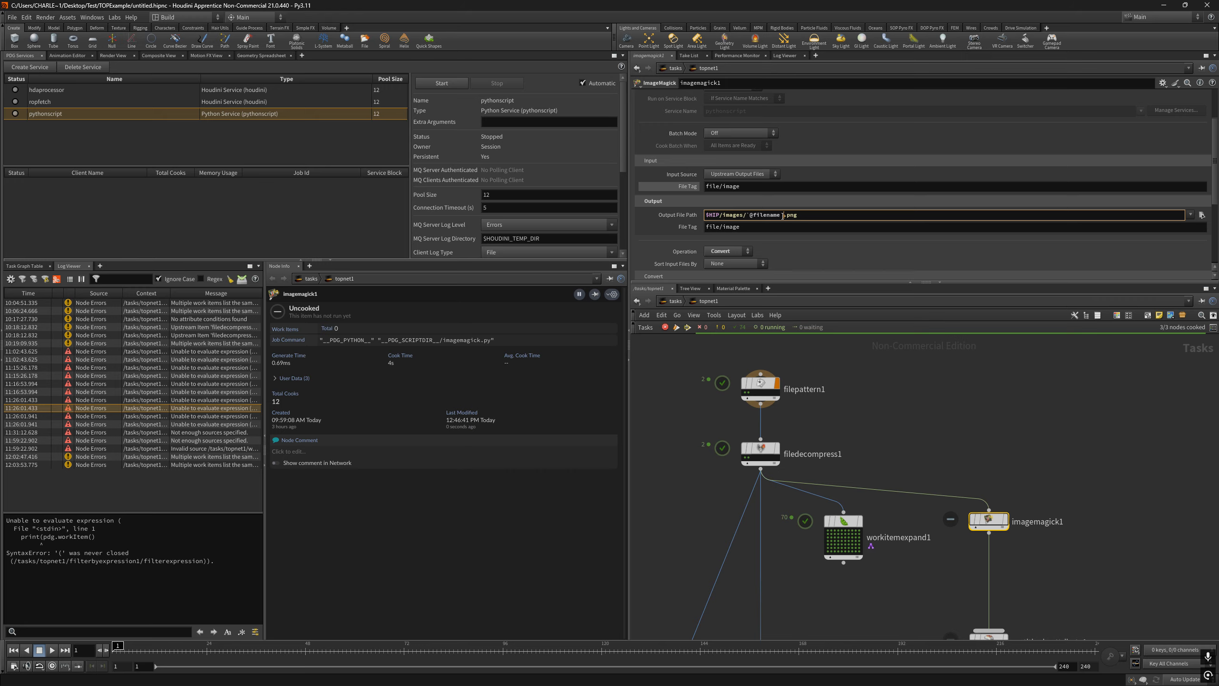
{"action": "key", "text": "BackSpace"}
{"action": "key", "text": "BackSpace"}
{"action": "key", "text": "BackSpace"}
{"action": "key", "text": "BackSpace"}
{"action": "key", "text": "BackSpace"}
{"action": "key", "text": "BackSpace"}
{"action": "key", "text": "BackSpace"}
{"action": "key", "text": "BackSpace"}
{"action": "key", "text": "BackSpace"}
{"action": "key", "text": "BackSpace"}
{"action": "key", "text": "BackSpace"}
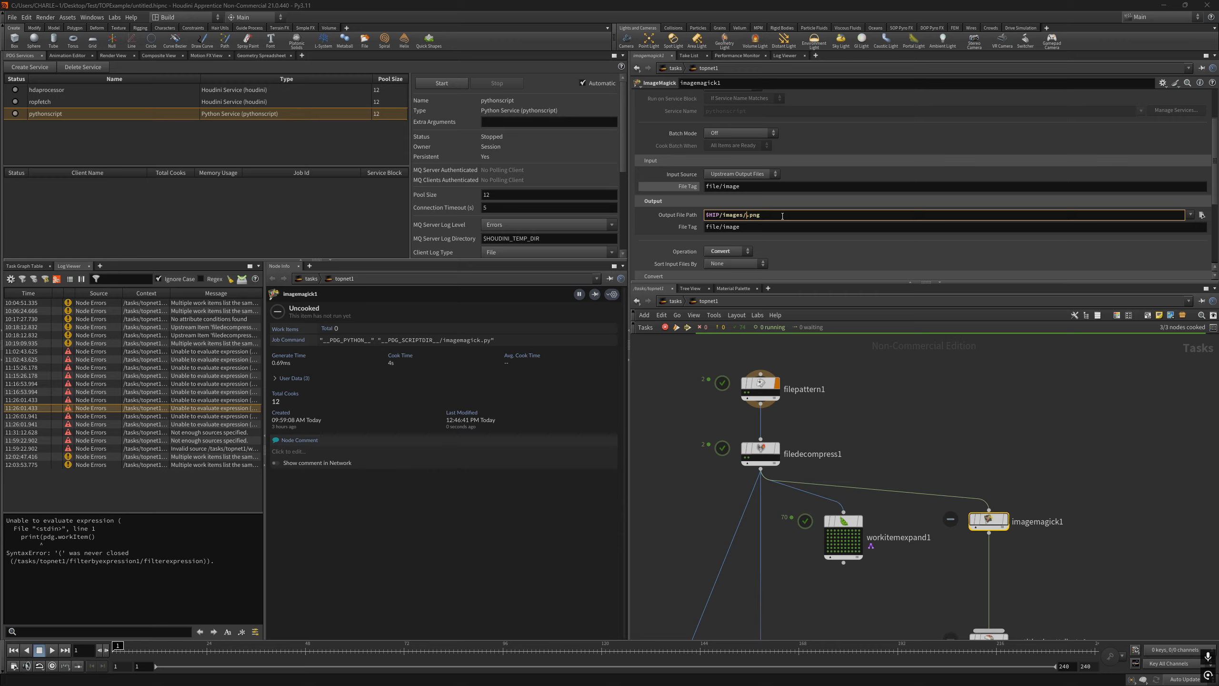
{"action": "type", "text": "``"}
{"action": "type", "text": "@"}
{"action": "type", "text": "pdg_"}
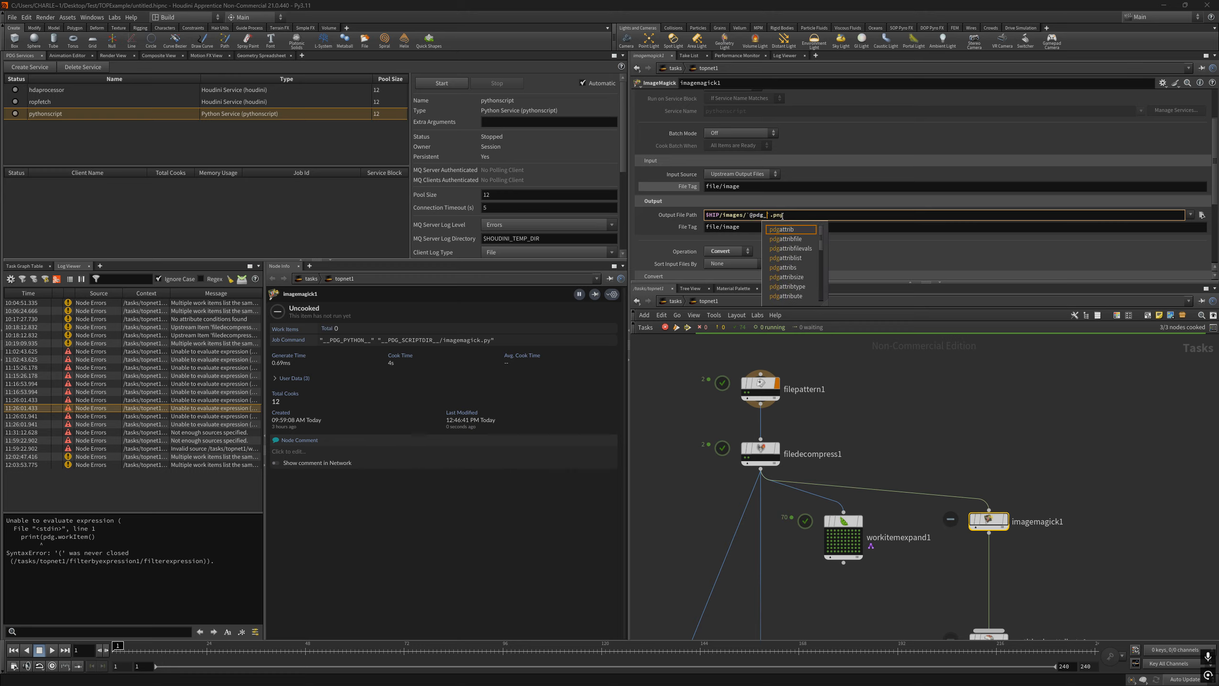
{"action": "type", "text": "index"}
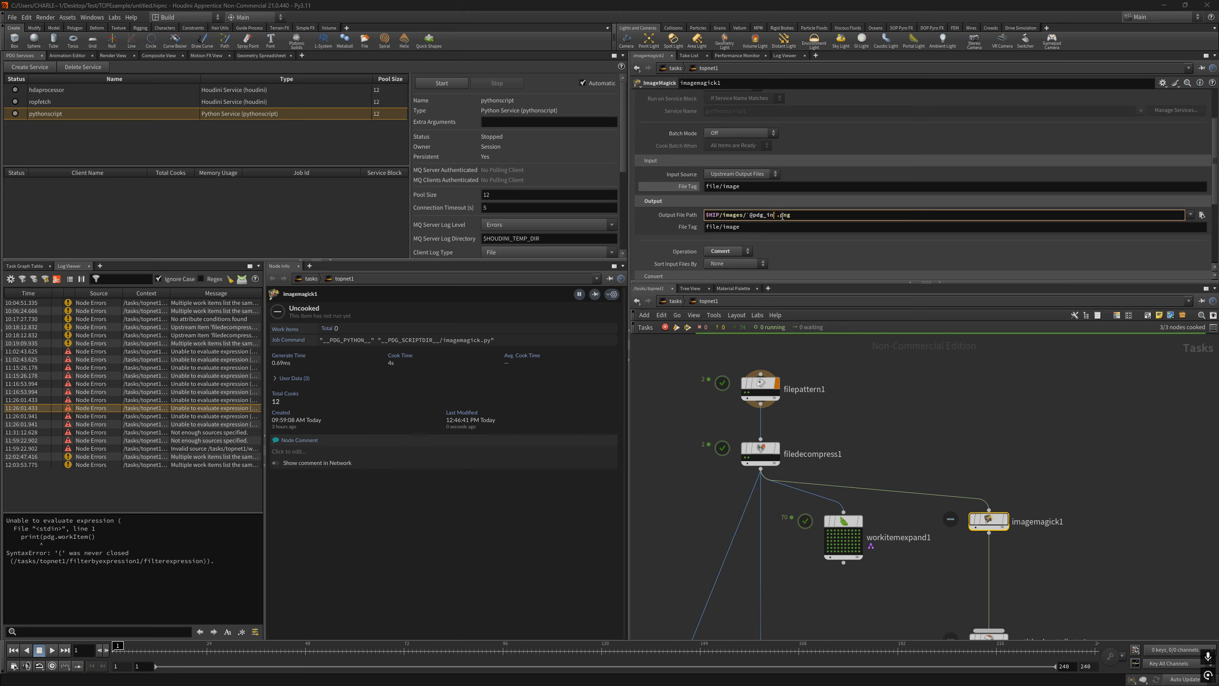
Check the built-in attributes in the Using attributes documentation, return to Houdini to apply the edited output path, and select filedecompress1
{"action": "key", "text": "alt+Tab"}
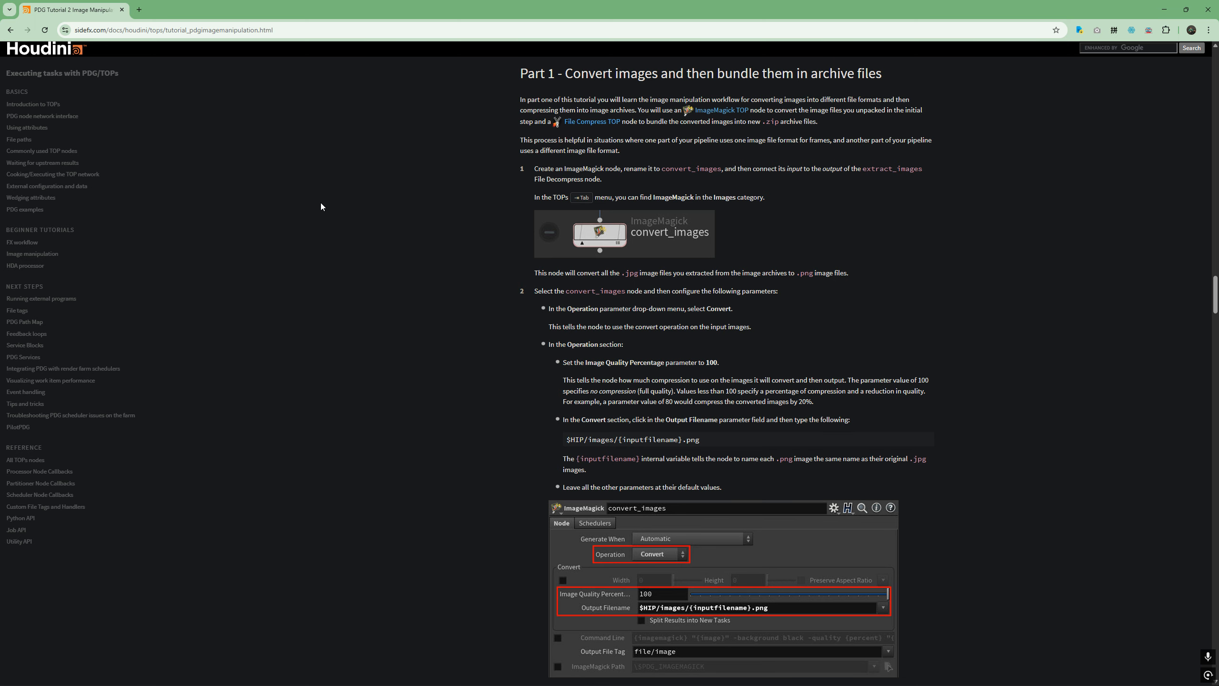
{"action": "key", "text": "alt+Tab"}
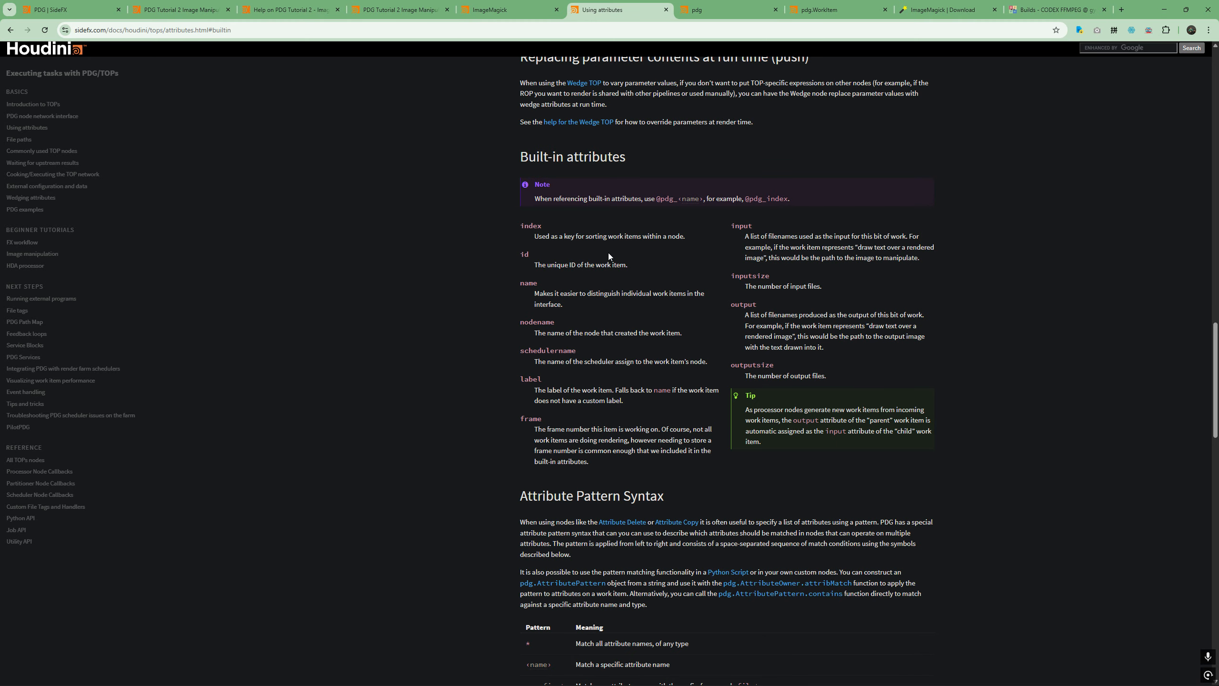
{"action": "key", "text": "alt+Tab"}
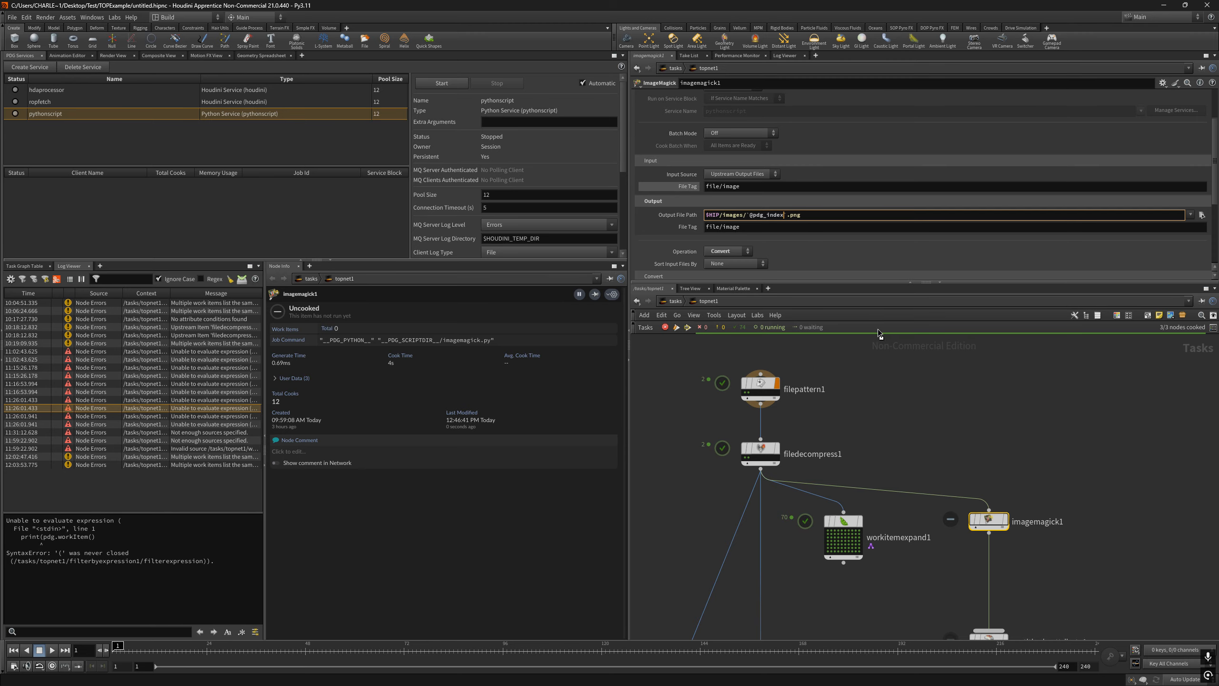
{"action": "left_click", "coordinate": [911, 394]}
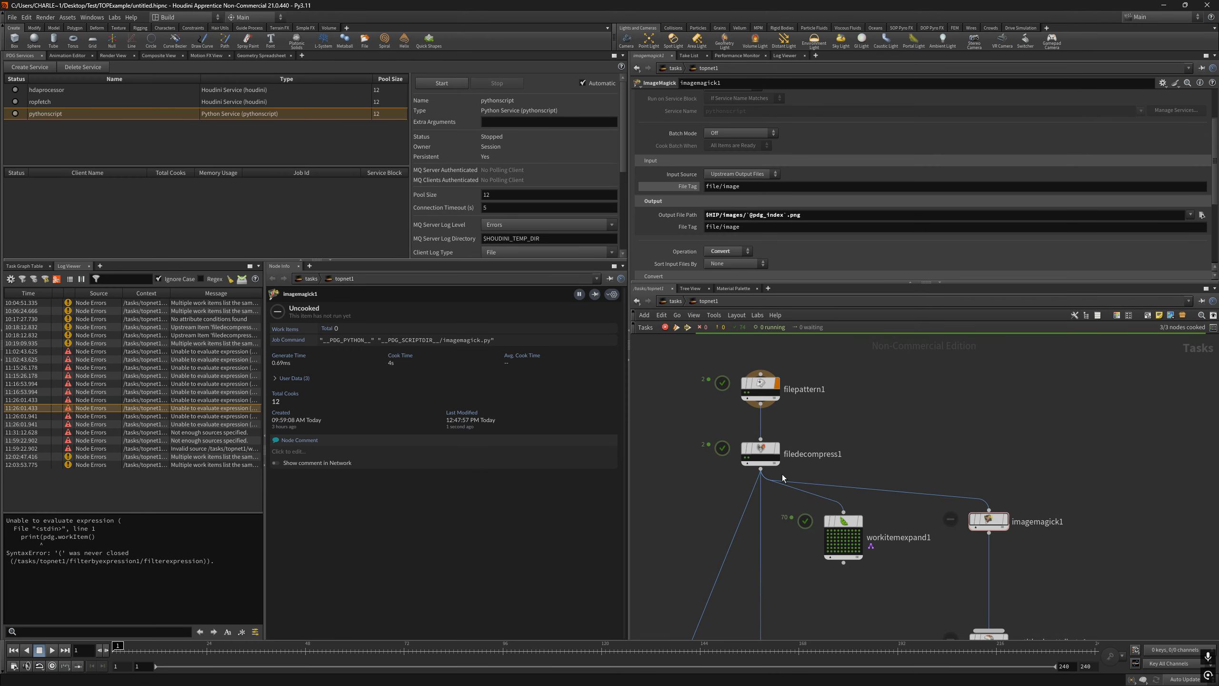
{"action": "left_click", "coordinate": [760, 452]}
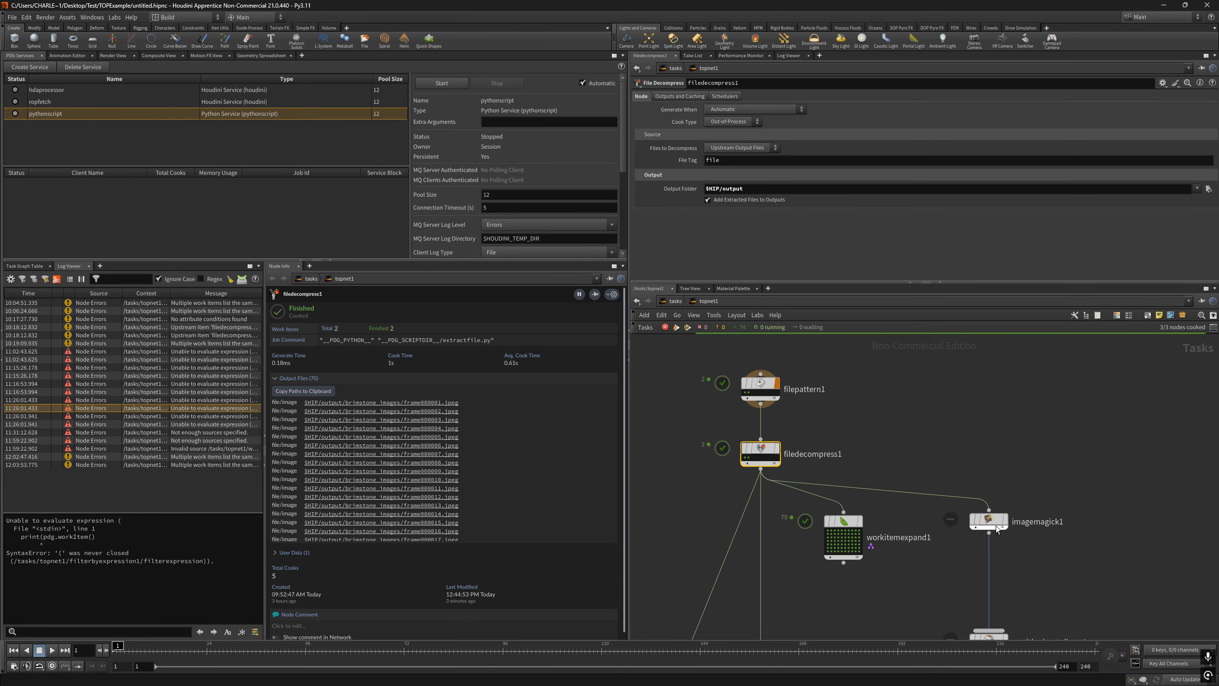
Cook imagemagick1 while it is fed directly by filedecompress1
{"action": "left_click", "coordinate": [995, 525]}
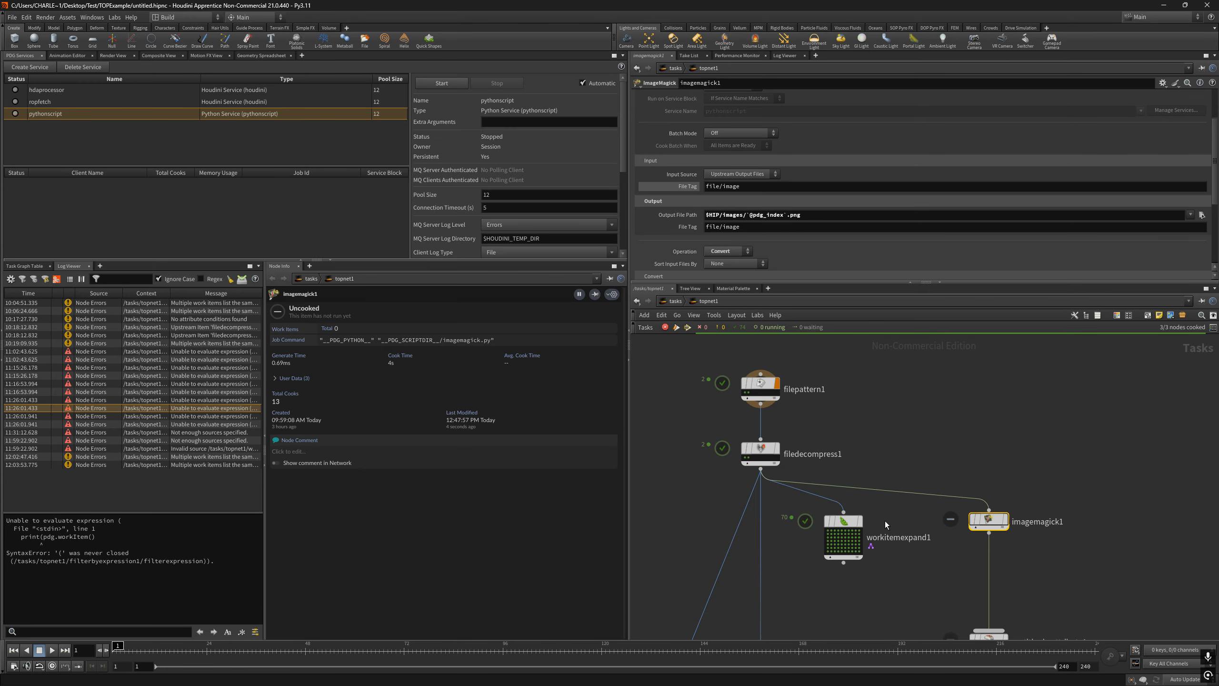
{"action": "mouse_move", "coordinate": [994, 512]}
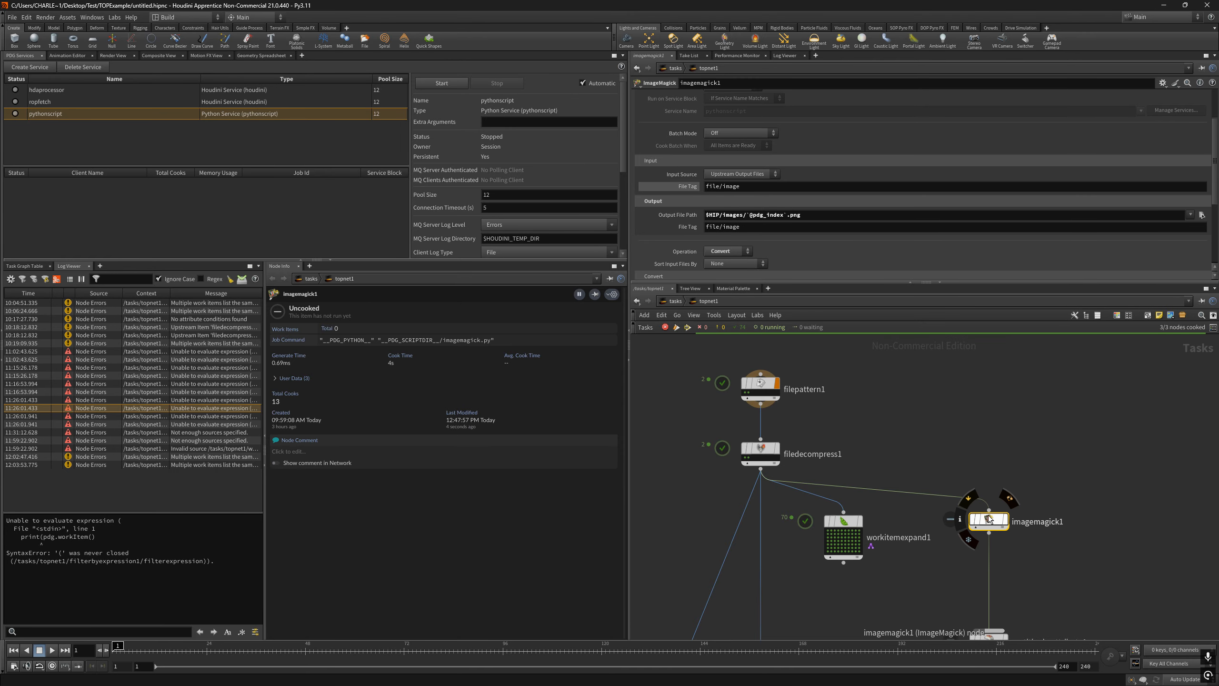
{"action": "key", "text": "shift+v"}
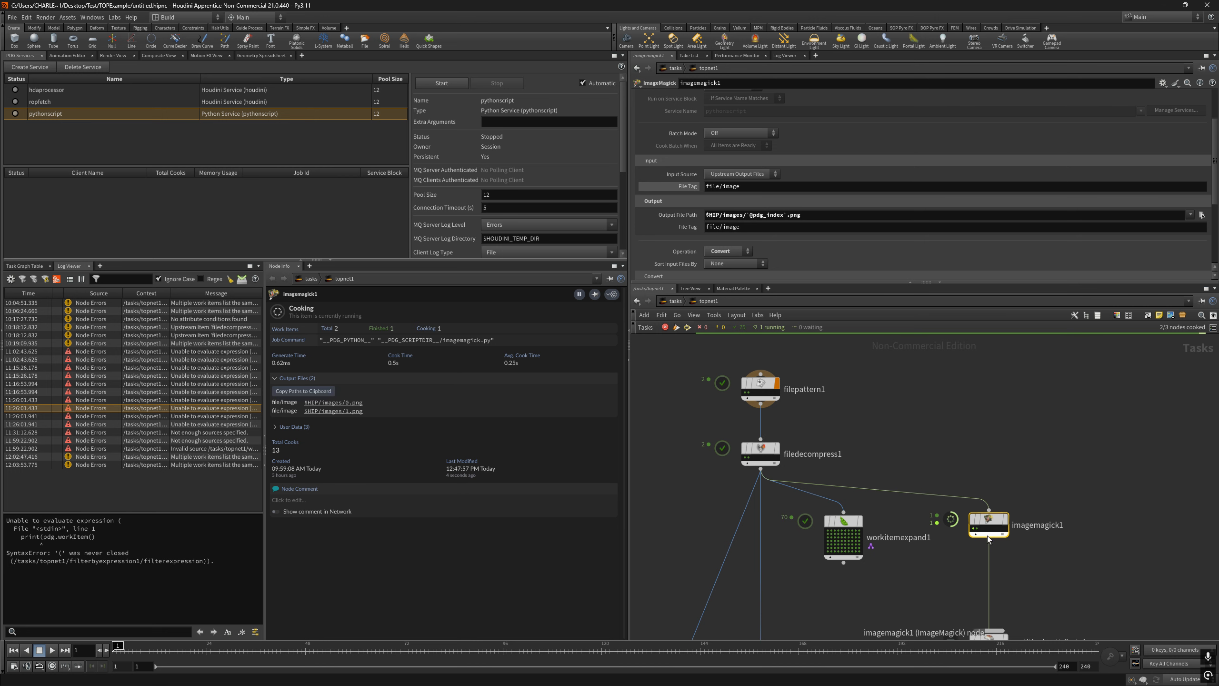
Switch to File Explorer, look through the converted PNGs in the TOPExample images folder, and return to Houdini
{"action": "key", "text": "super"}
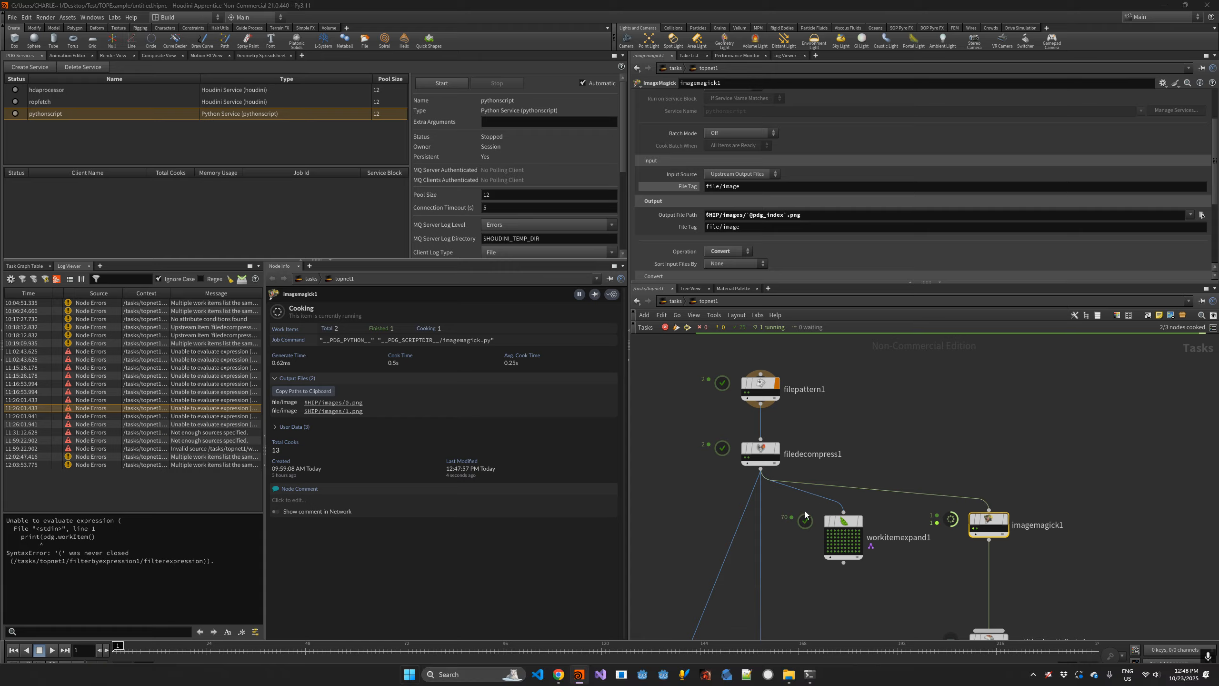
{"action": "left_click", "coordinate": [785, 673]}
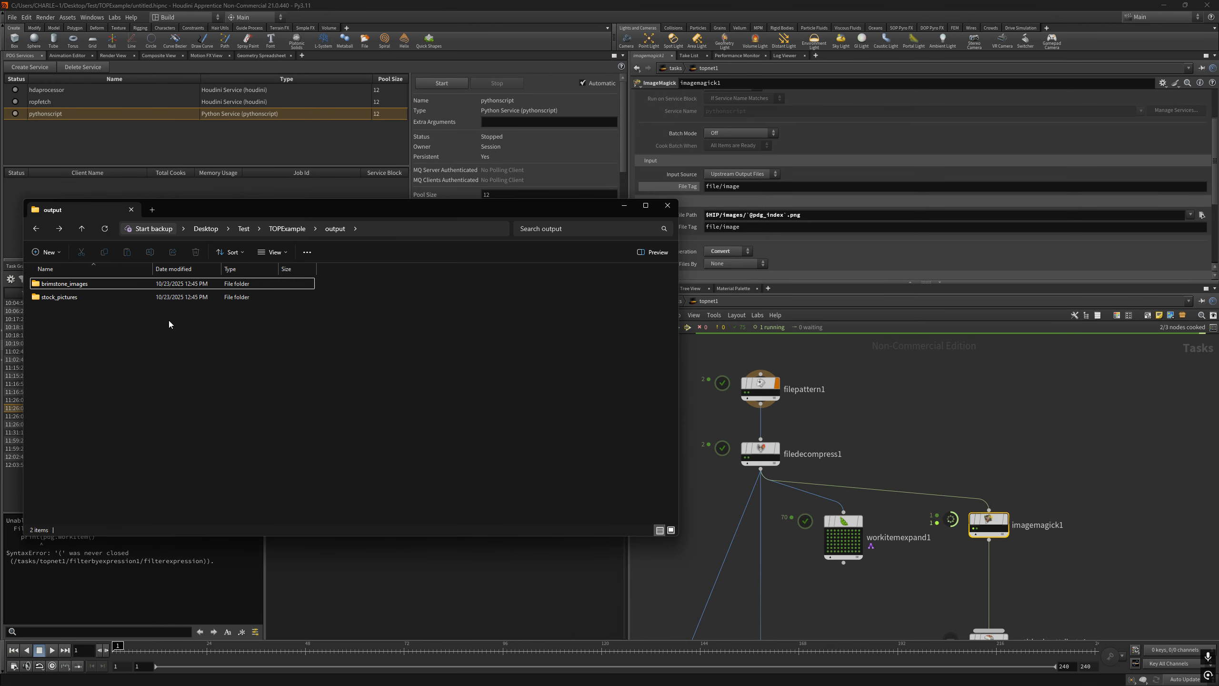
{"action": "left_click", "coordinate": [287, 229]}
{"action": "double_click", "coordinate": [61, 287]}
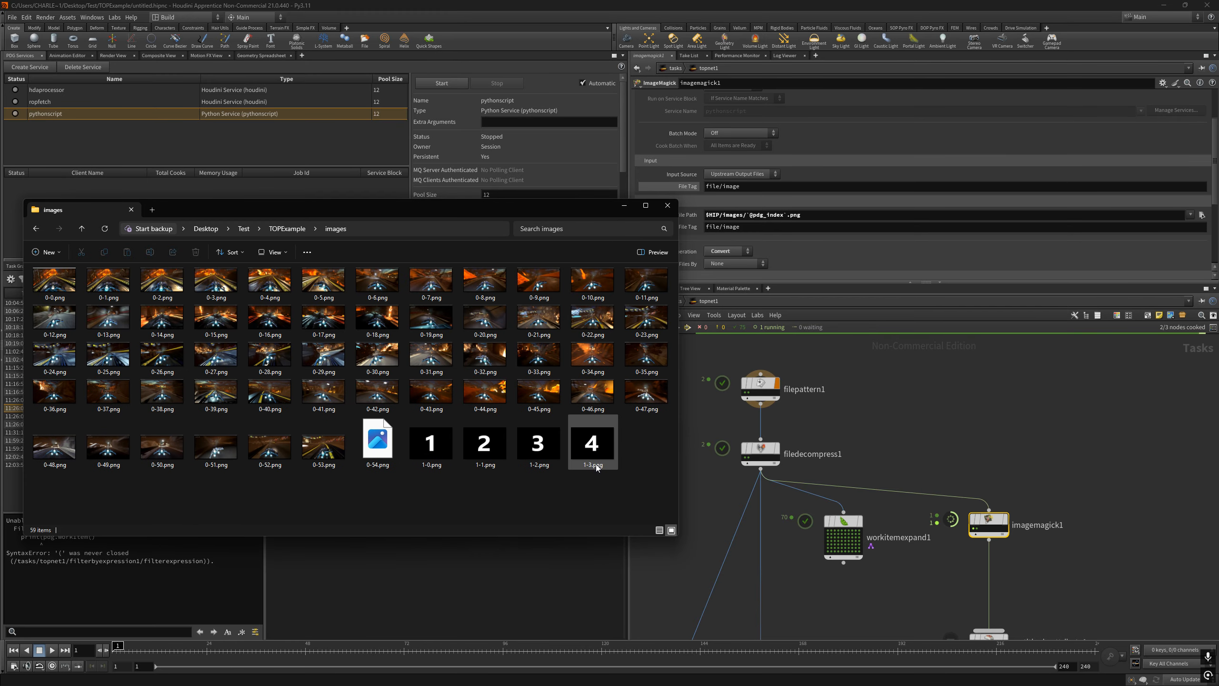
{"action": "left_click", "coordinate": [880, 360]}
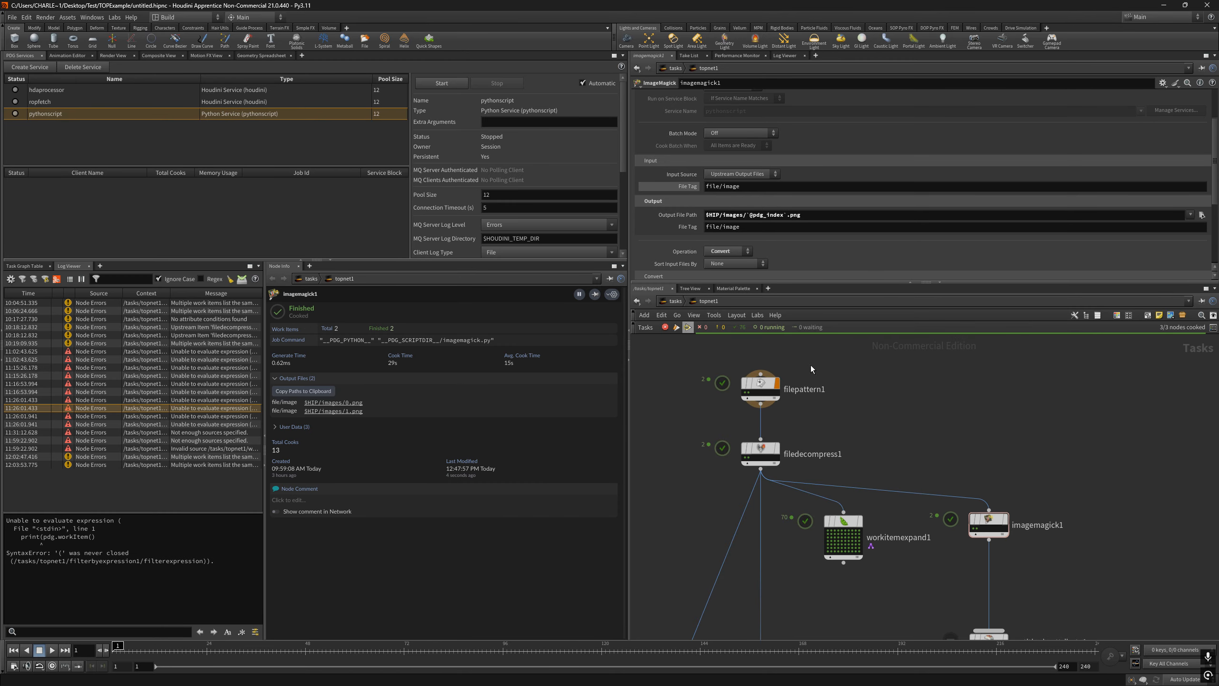
{"action": "left_click_drag", "start_coordinate": [843, 522], "coordinate": [937, 437]}
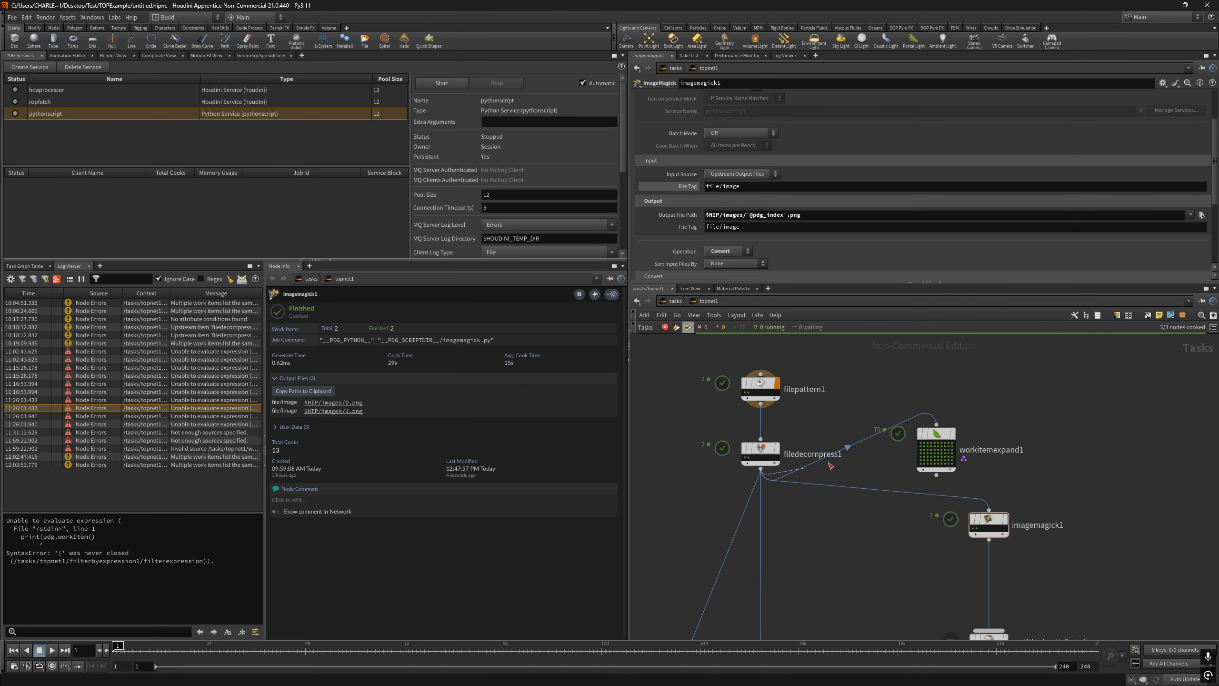
{"action": "left_click_drag", "start_coordinate": [936, 447], "coordinate": [939, 511]}
{"action": "left_click", "coordinate": [745, 214]}
{"action": "key", "text": "Left"}
{"action": "type", "text": "_"}
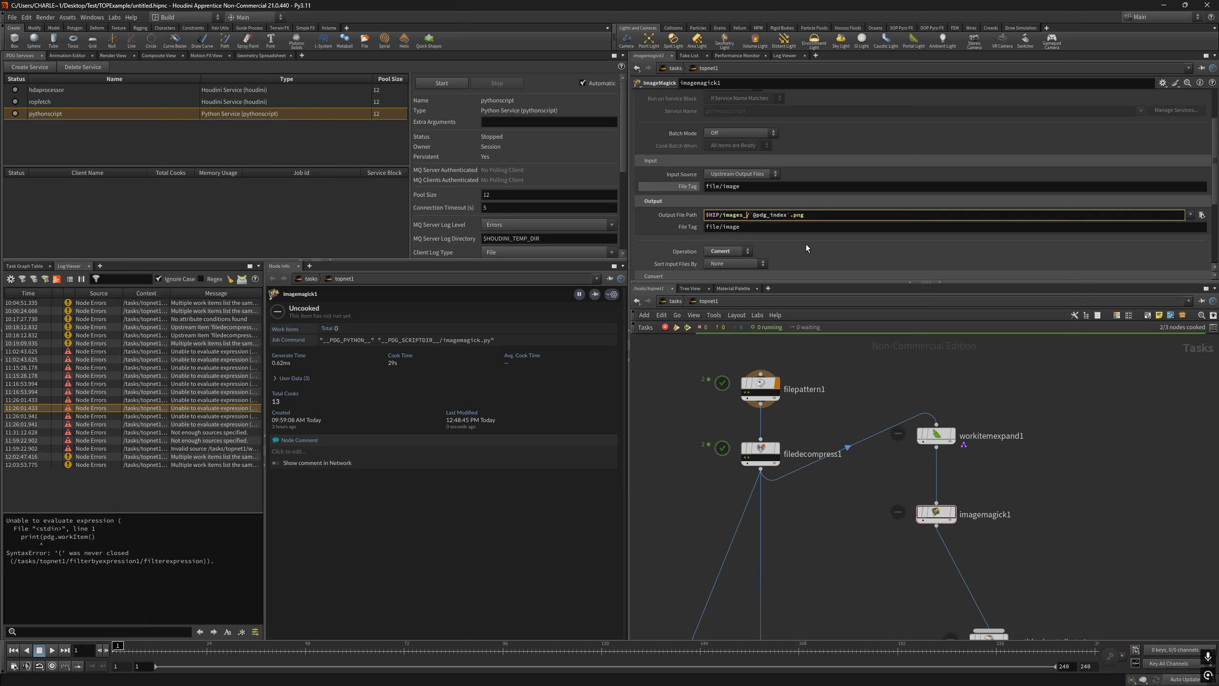
{"action": "type", "text": "separate"}
{"action": "key", "text": "Return"}
Check workitemexpand1's parameters and cook imagemagick1 with the expanded work items as its input
{"action": "mouse_move", "coordinate": [941, 435]}
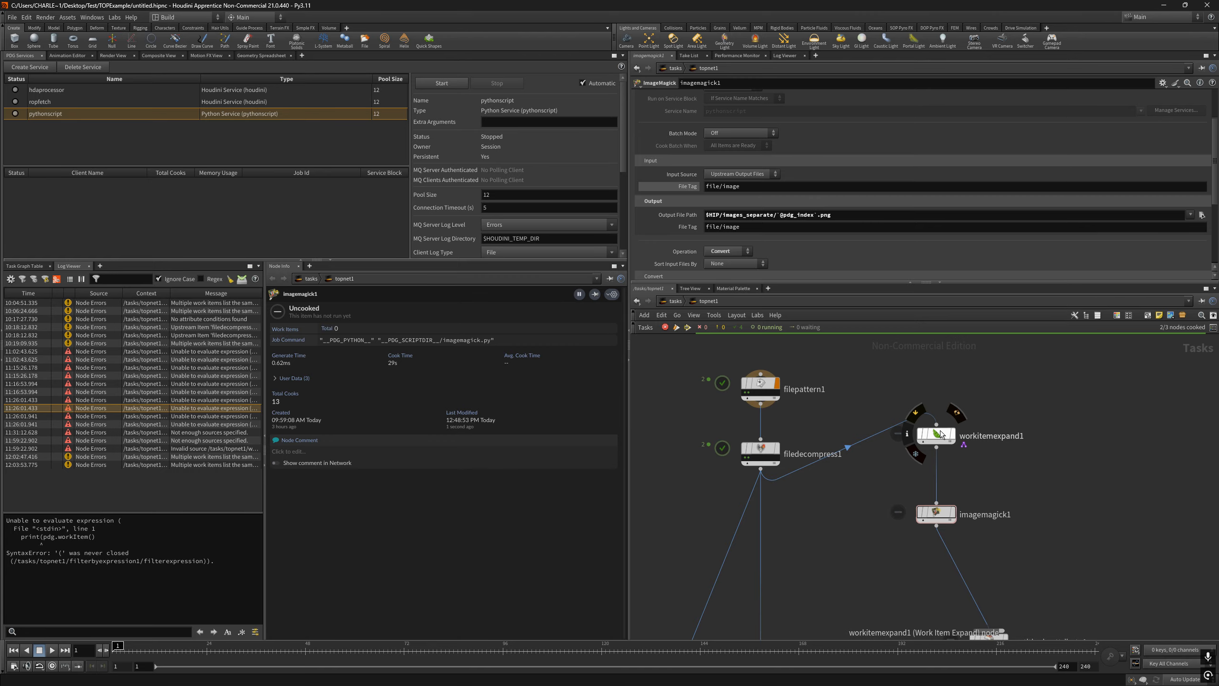
{"action": "left_click", "coordinate": [940, 435]}
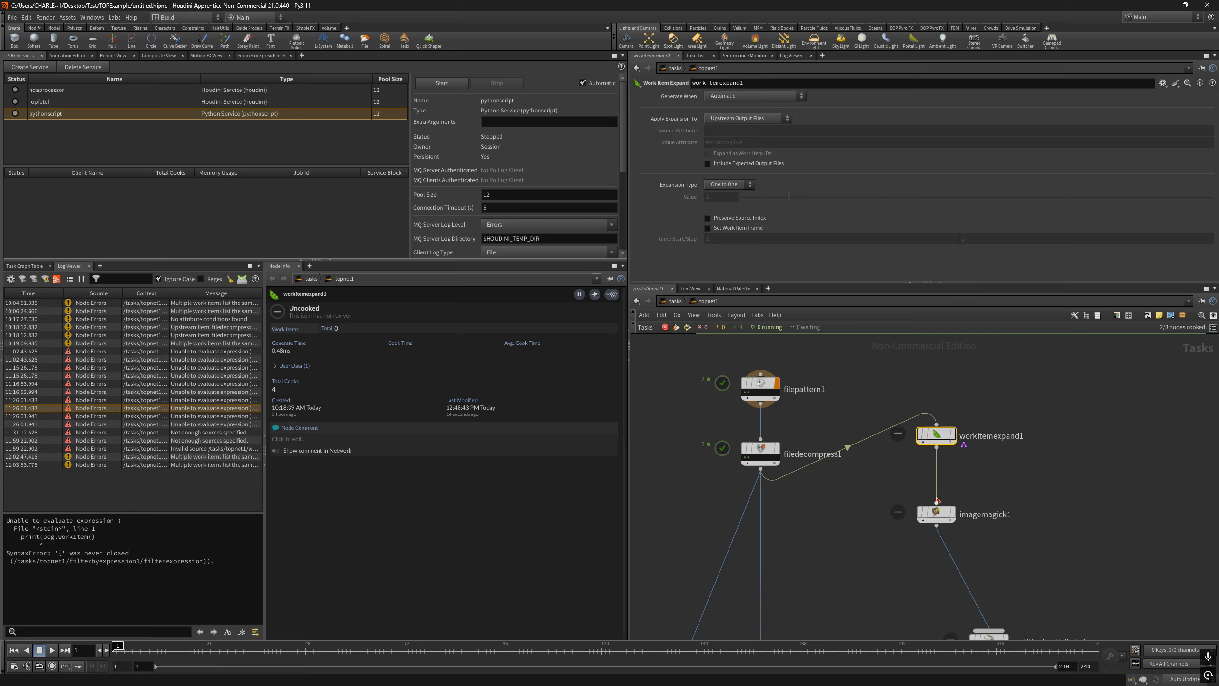
{"action": "left_click", "coordinate": [936, 512]}
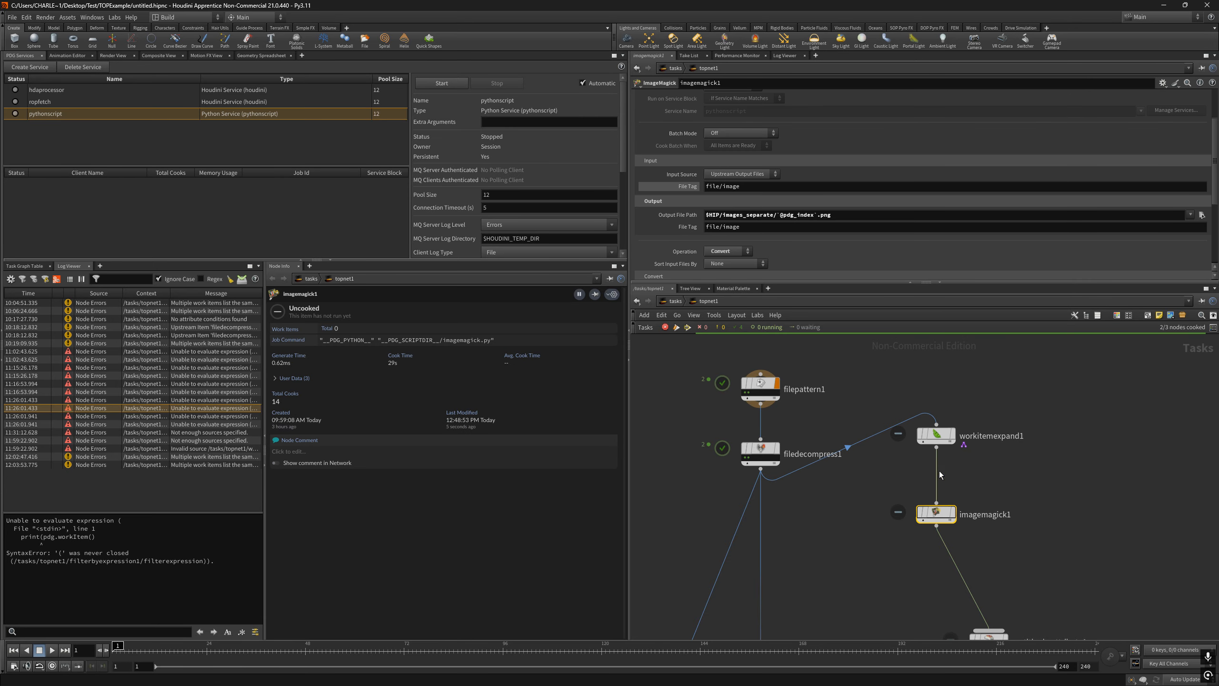
{"action": "key", "text": "shift+v"}
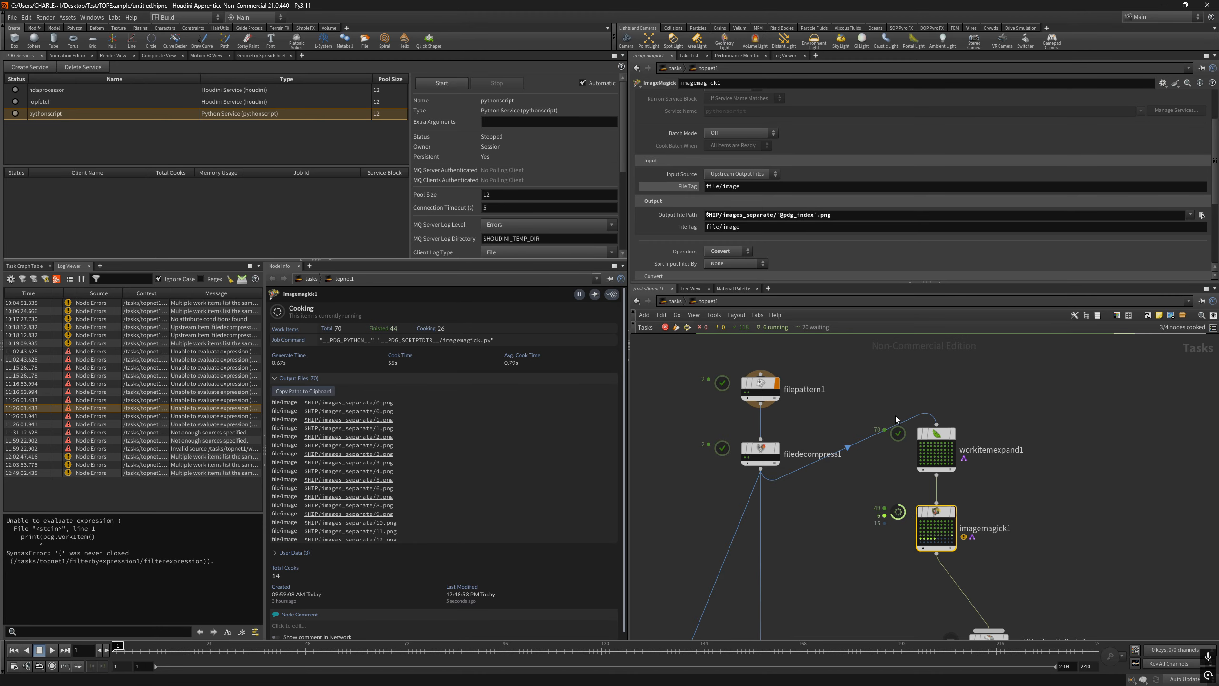
Switch to File Explorer, open TOPExample's images_separate folder, and move its window up to view the converted files
{"action": "key", "text": "alt+Tab"}
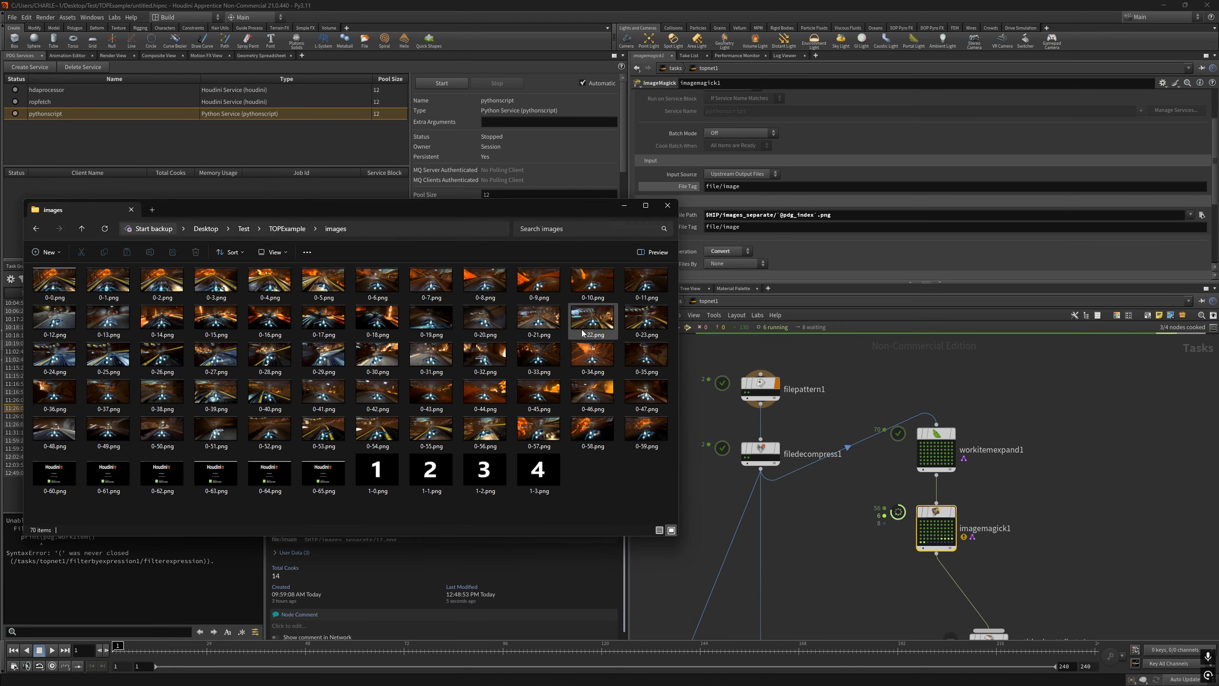
{"action": "left_click", "coordinate": [288, 229]}
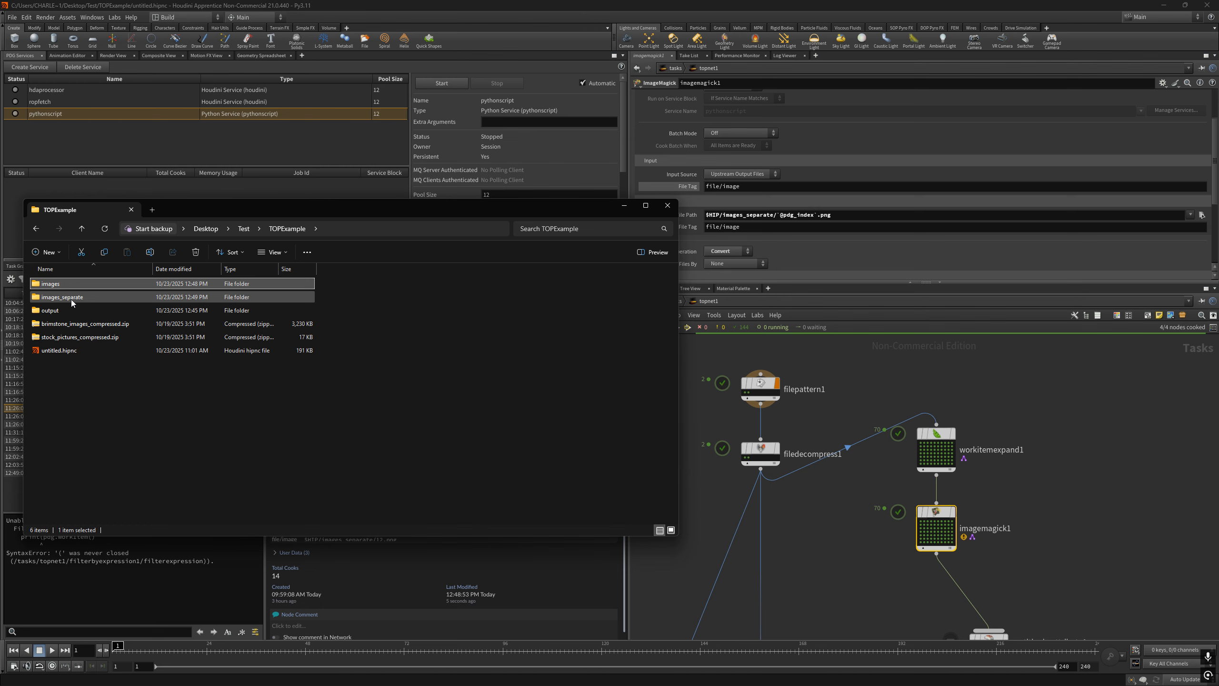
{"action": "double_click", "coordinate": [72, 299]}
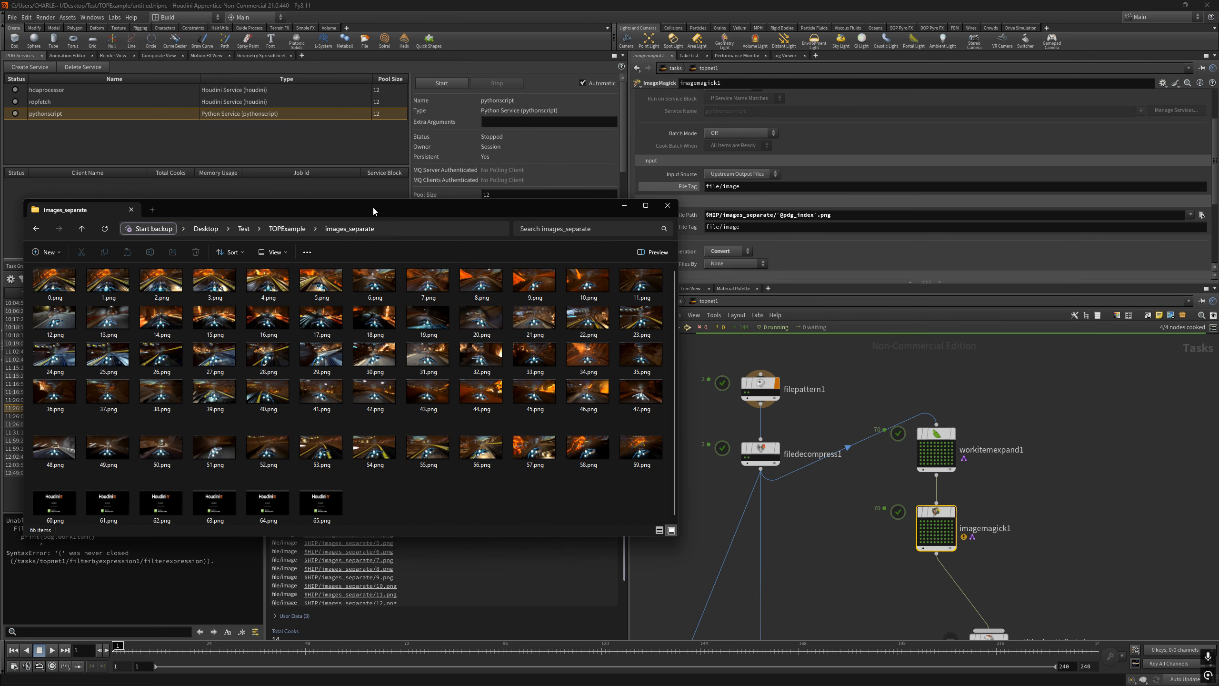
{"action": "left_click_drag", "start_coordinate": [375, 200], "coordinate": [374, 56]}
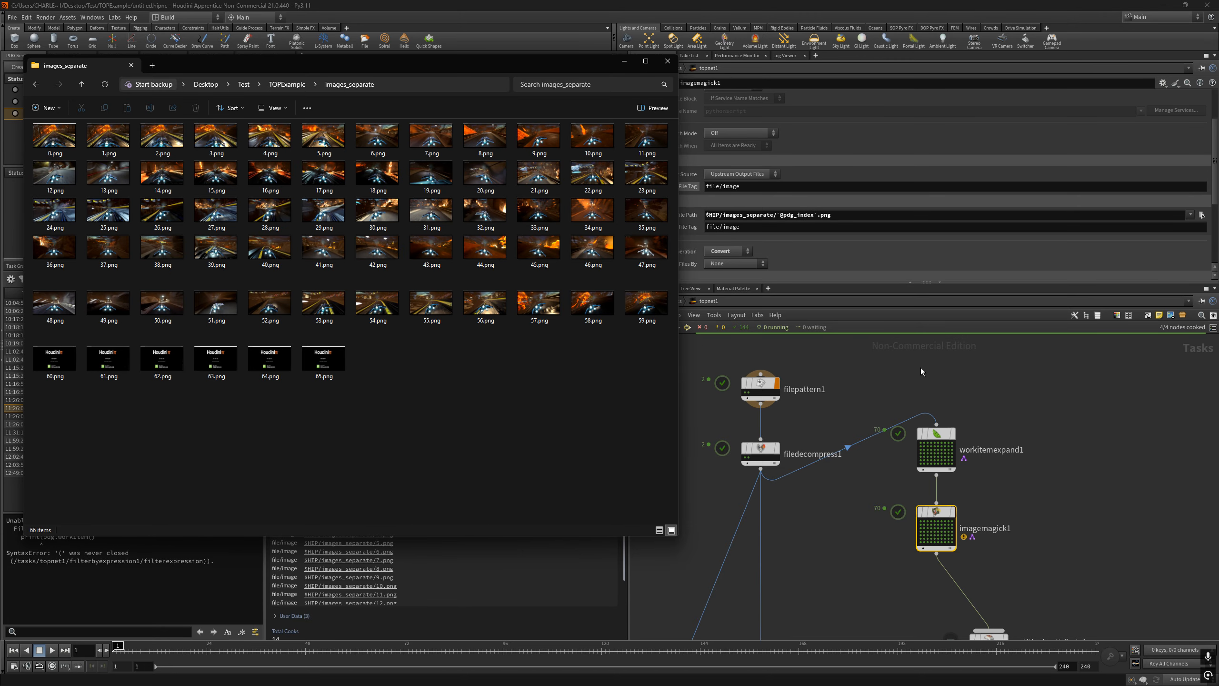
Review imagemagick1's node info in Houdini, including its listed output files, and return to the images_separate folder
{"action": "middle_click", "coordinate": [949, 513]}
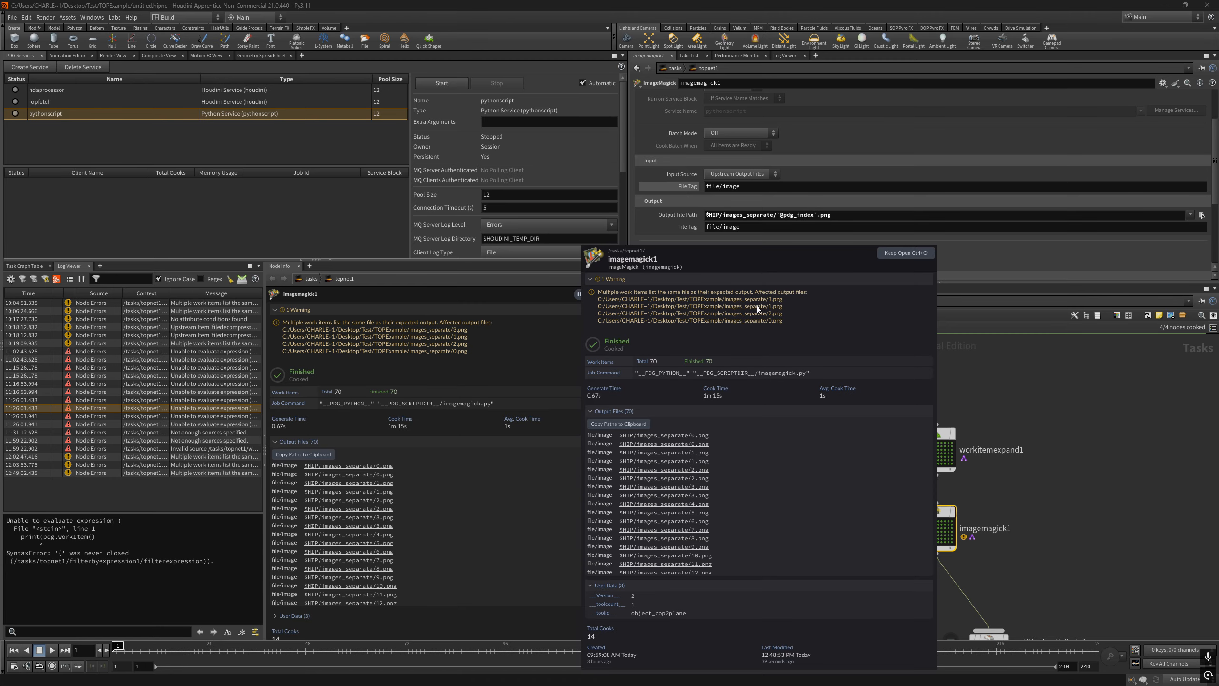
{"action": "key", "text": "Escape"}
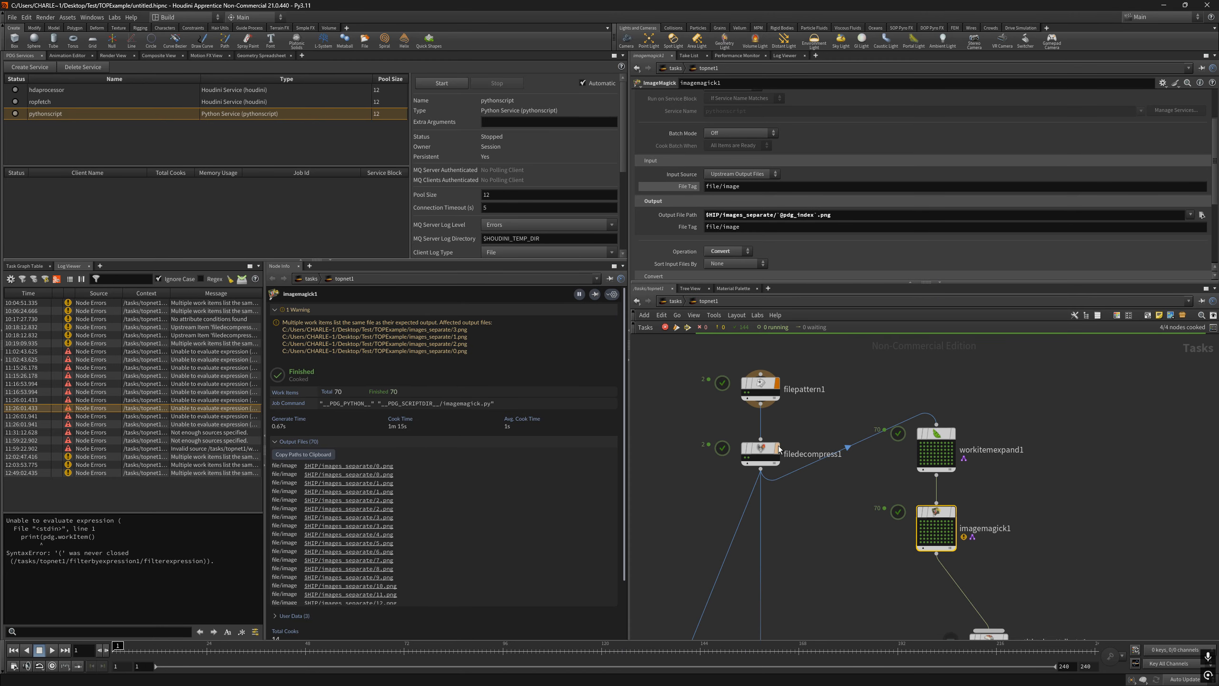
{"action": "key", "text": "alt+Tab"}
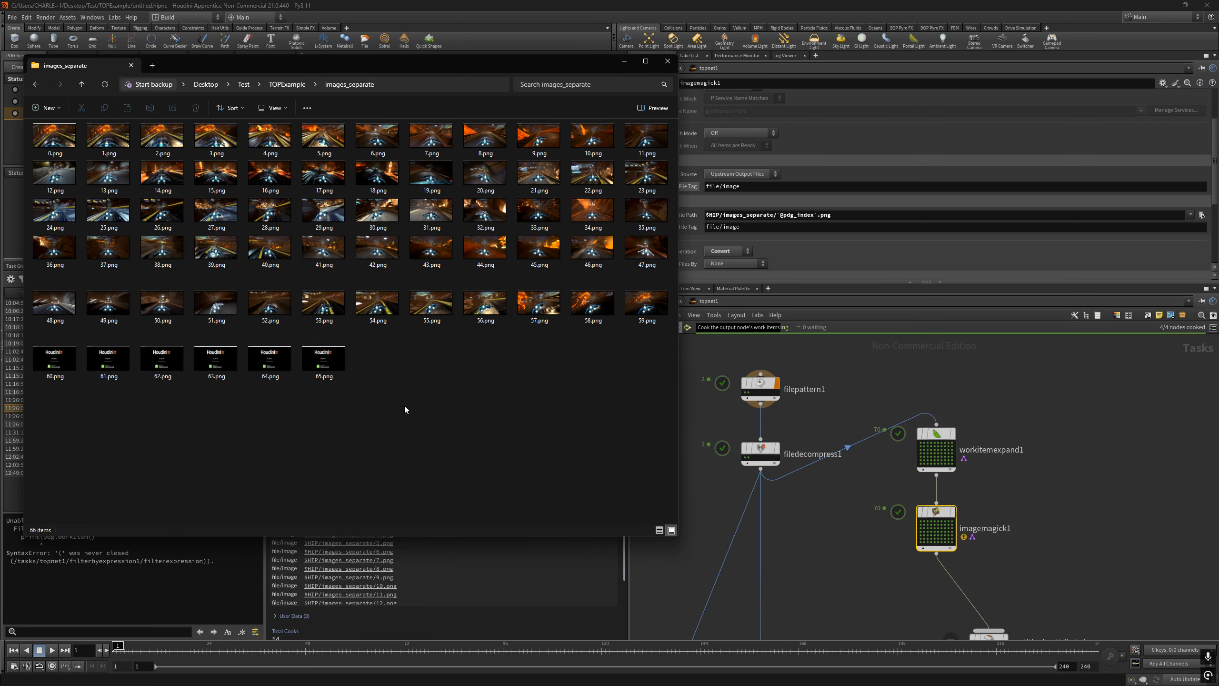
{"action": "left_click_drag", "start_coordinate": [664, 424], "coordinate": [524, 402]}
Open a second File Explorer window on TOPExample's images folder and position it below the images_separate window
{"action": "key", "text": "alt+Tab"}
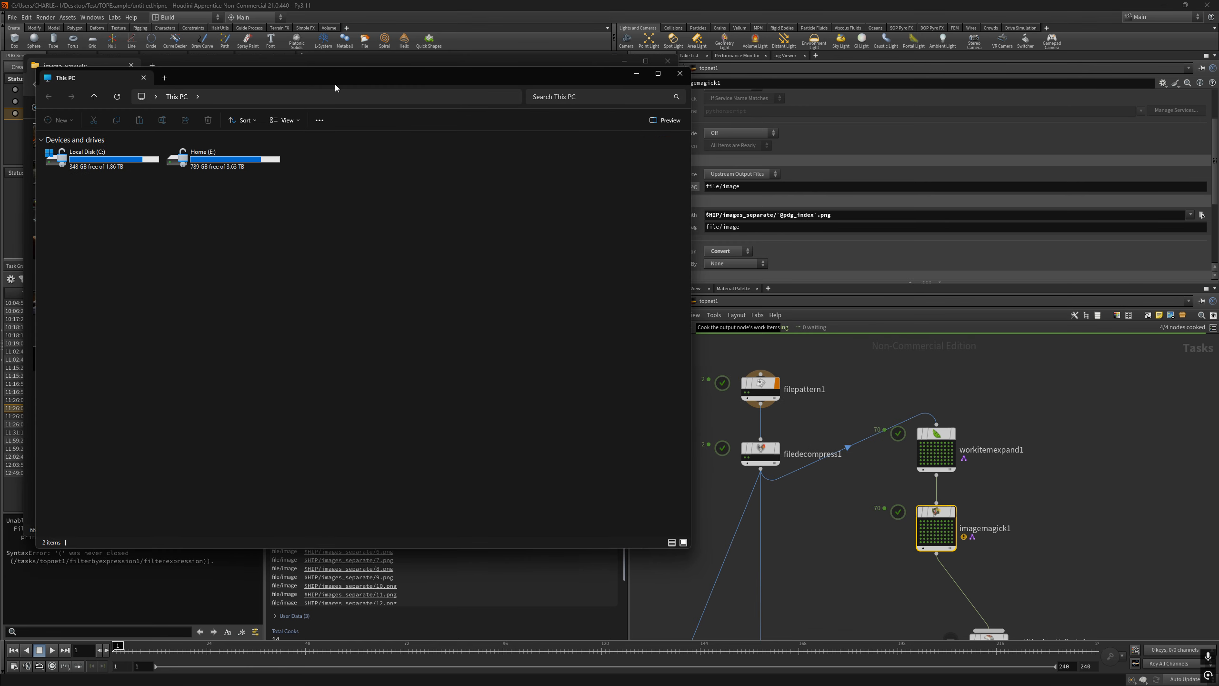
{"action": "left_click_drag", "start_coordinate": [334, 85], "coordinate": [312, 164]}
{"action": "left_click", "coordinate": [135, 176]}
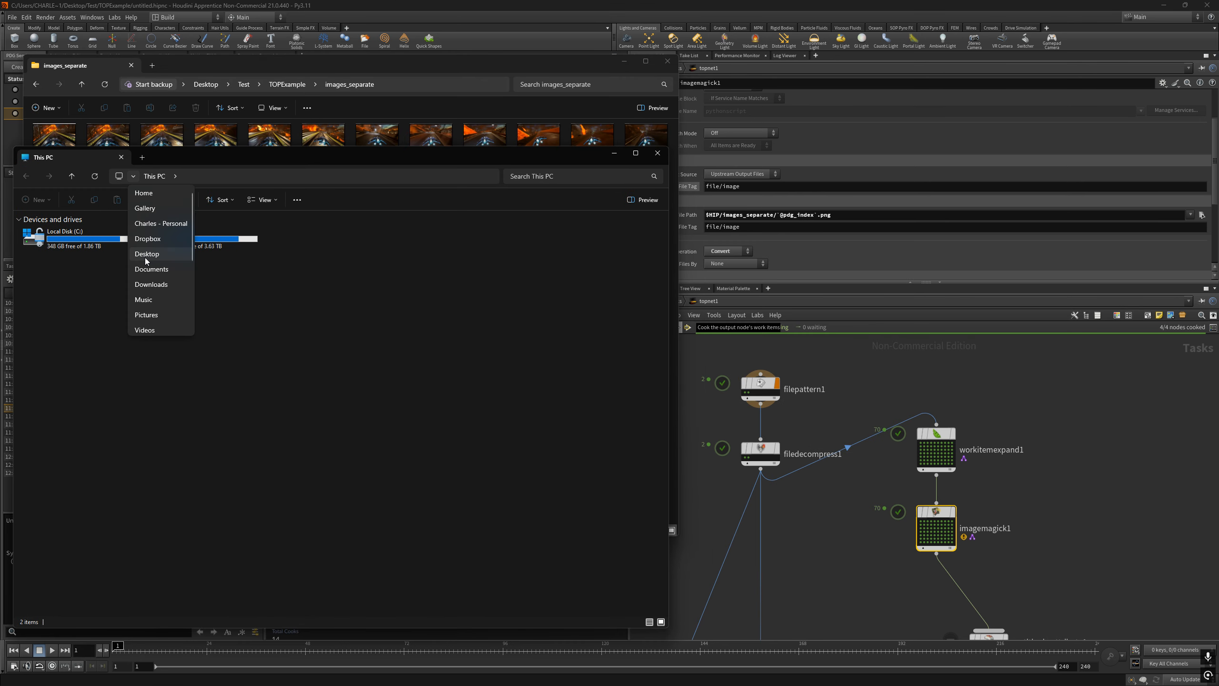
{"action": "left_click", "coordinate": [149, 257]}
{"action": "key", "text": "alt+Left"}
{"action": "double_click", "coordinate": [47, 241]}
{"action": "double_click", "coordinate": [43, 235]}
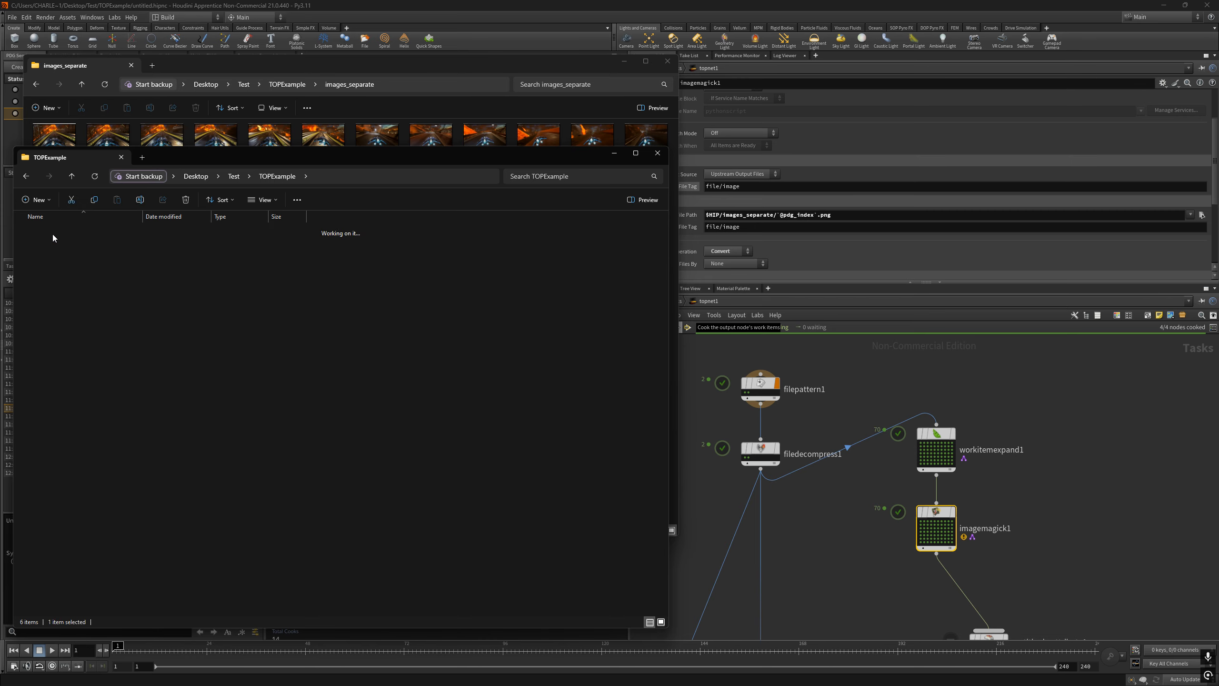
{"action": "double_click", "coordinate": [41, 231]}
{"action": "left_click_drag", "start_coordinate": [360, 158], "coordinate": [391, 214]}
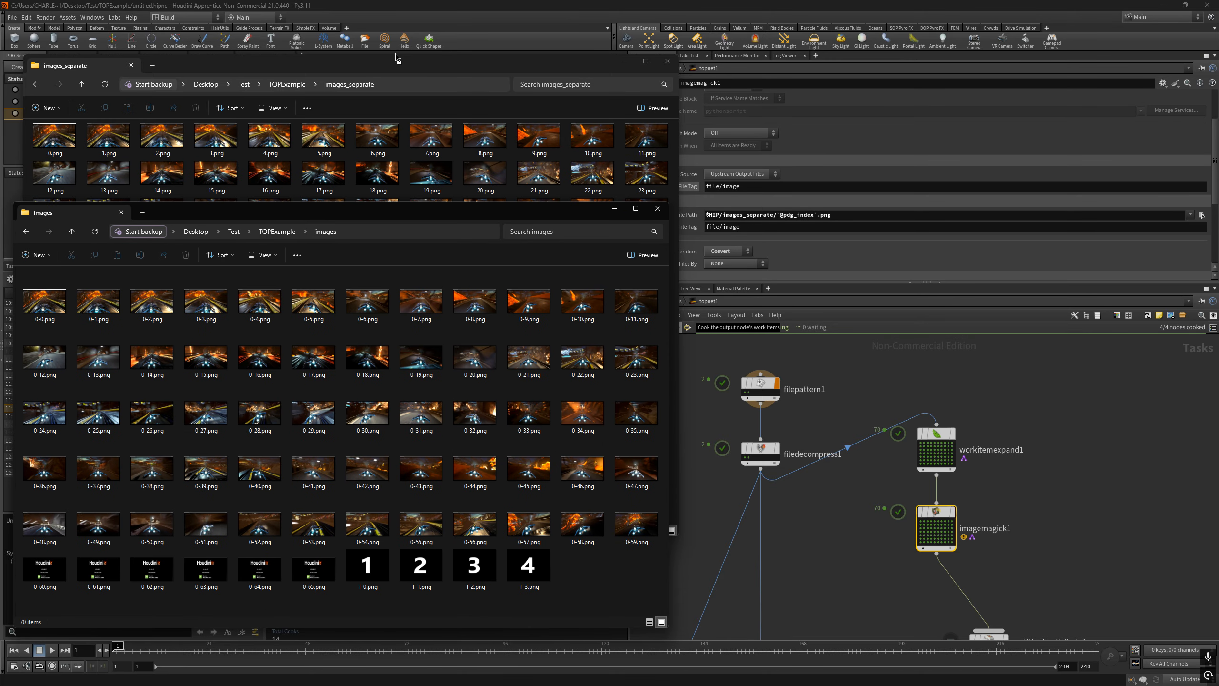
Move the images_separate window aside and compare its PNG file names with those in the images folder
{"action": "left_click_drag", "start_coordinate": [399, 60], "coordinate": [526, 81]}
{"action": "left_click", "coordinate": [43, 297]}
{"action": "left_click", "coordinate": [259, 190]}
{"action": "left_click", "coordinate": [41, 338]}
{"action": "left_click", "coordinate": [264, 153]}
{"action": "left_click", "coordinate": [98, 300]}
{"action": "left_click", "coordinate": [44, 359]}
{"action": "left_click", "coordinate": [318, 153]}
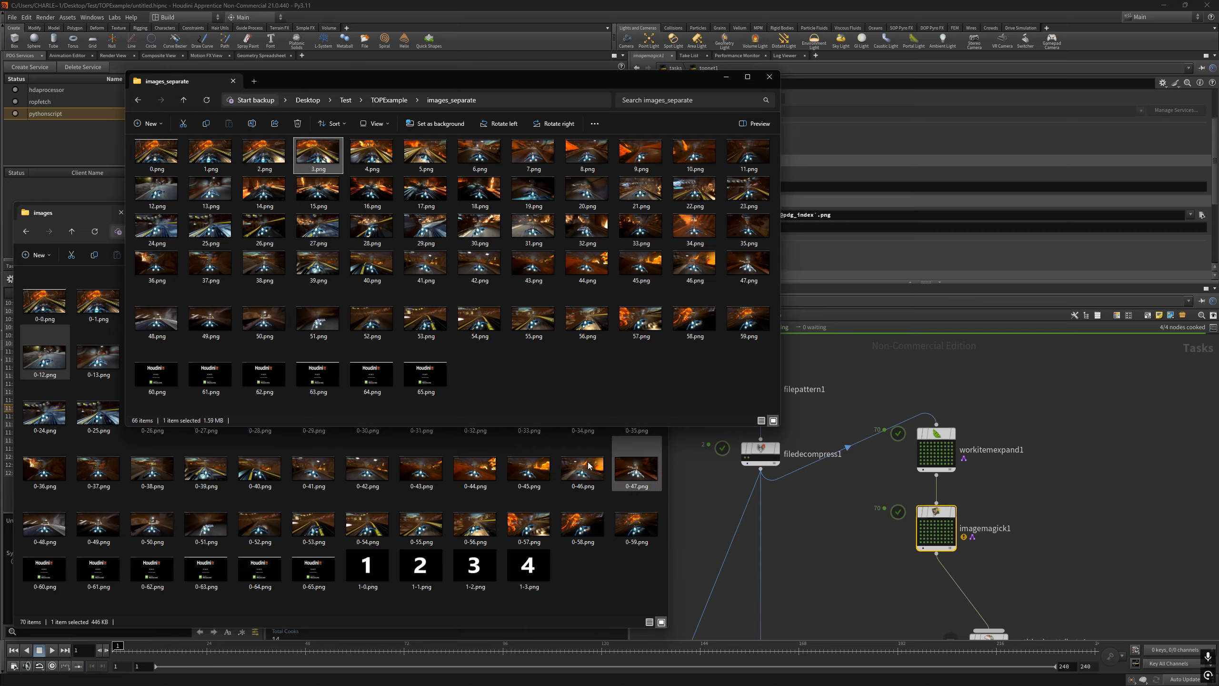
{"action": "left_click", "coordinate": [552, 384]}
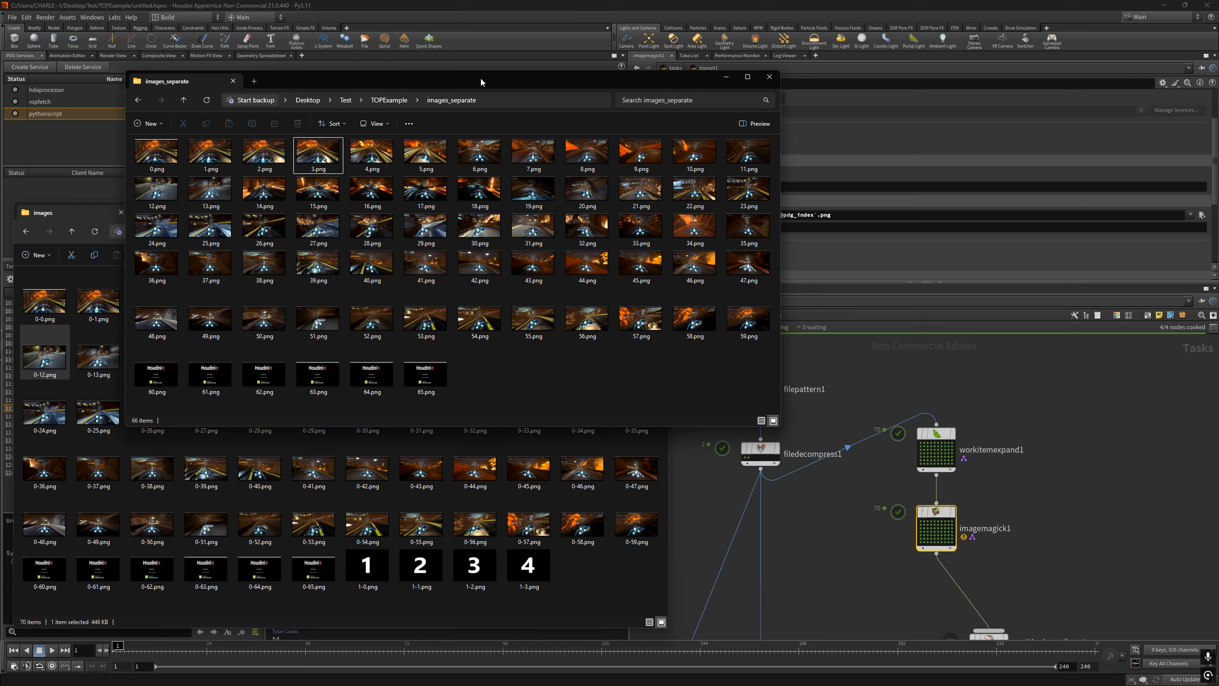
{"action": "right_click", "coordinate": [642, 381]}
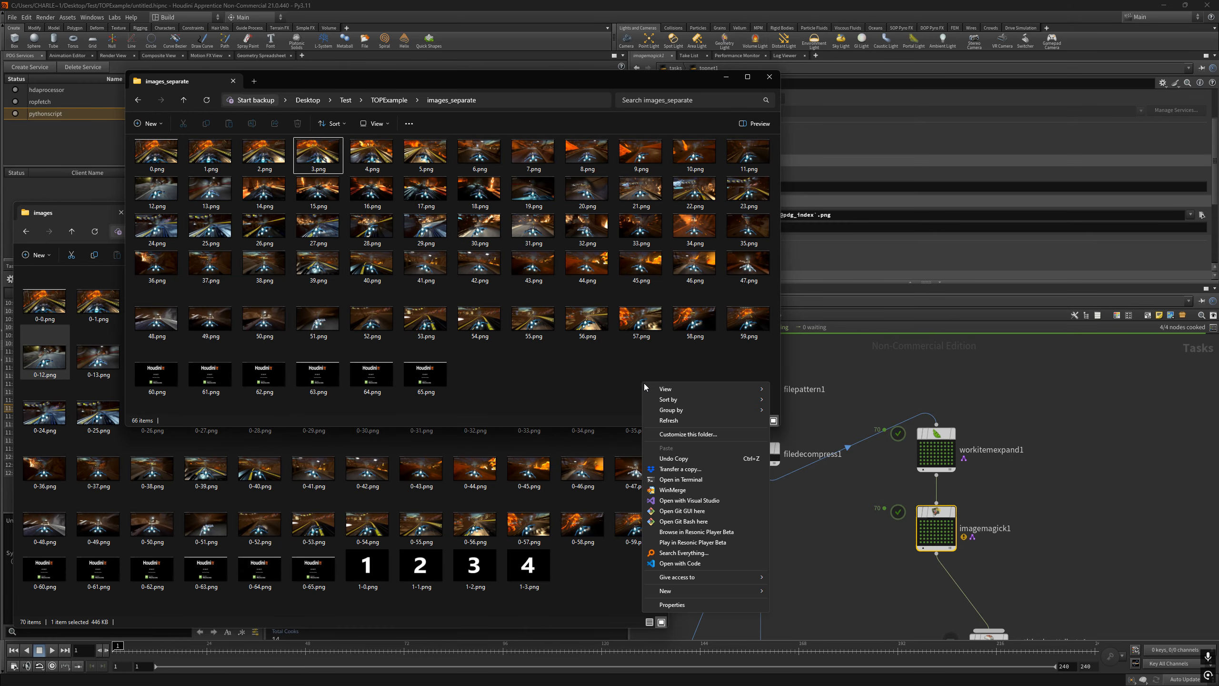
{"action": "left_click", "coordinate": [718, 477]}
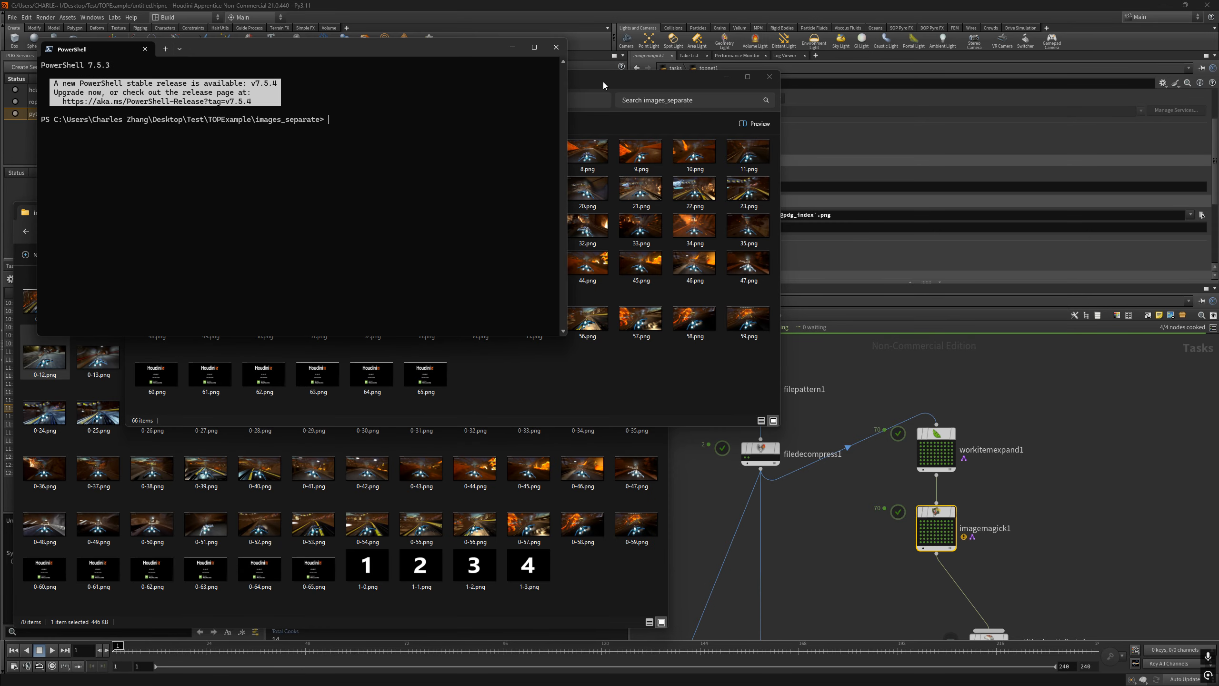
{"action": "left_click", "coordinate": [557, 47]}
Browse to TOPExample's output\stock_pictures folder, open a terminal there, and position it below the stock pictures
{"action": "left_click", "coordinate": [388, 100]}
{"action": "double_click", "coordinate": [219, 182]}
{"action": "double_click", "coordinate": [201, 156]}
{"action": "right_click", "coordinate": [583, 265]}
{"action": "left_click", "coordinate": [567, 214]}
{"action": "key", "text": "alt+Up"}
{"action": "double_click", "coordinate": [201, 167]}
{"action": "right_click", "coordinate": [504, 228]}
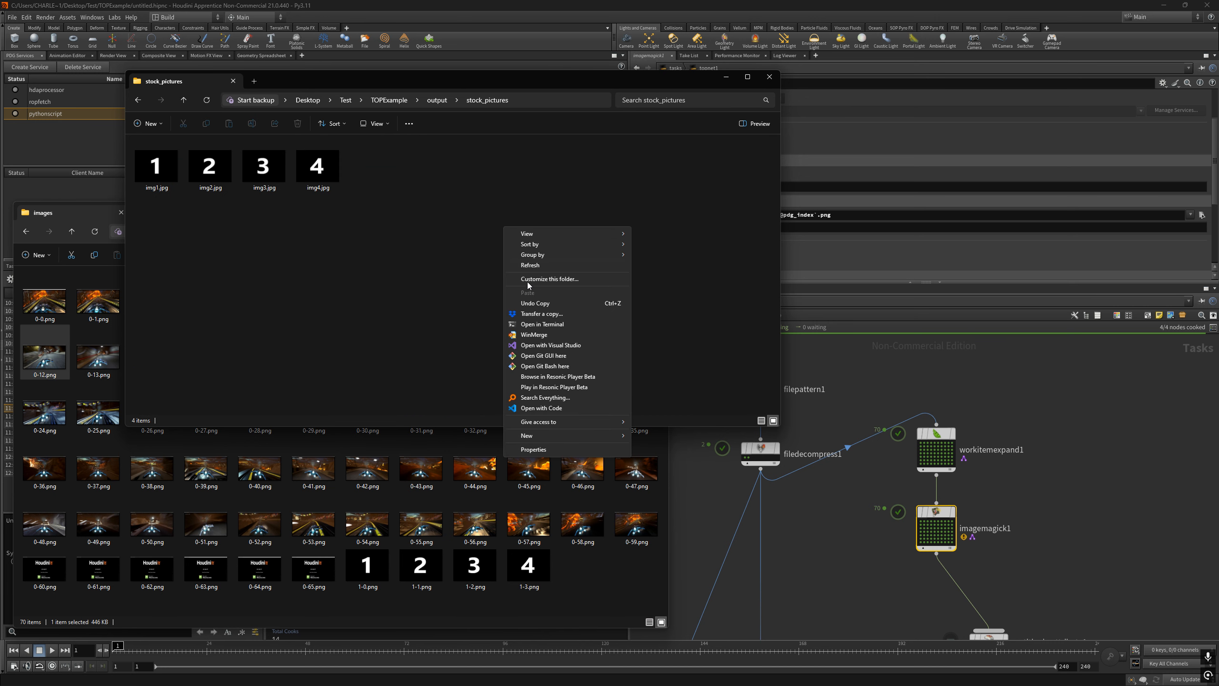
{"action": "left_click", "coordinate": [560, 324]}
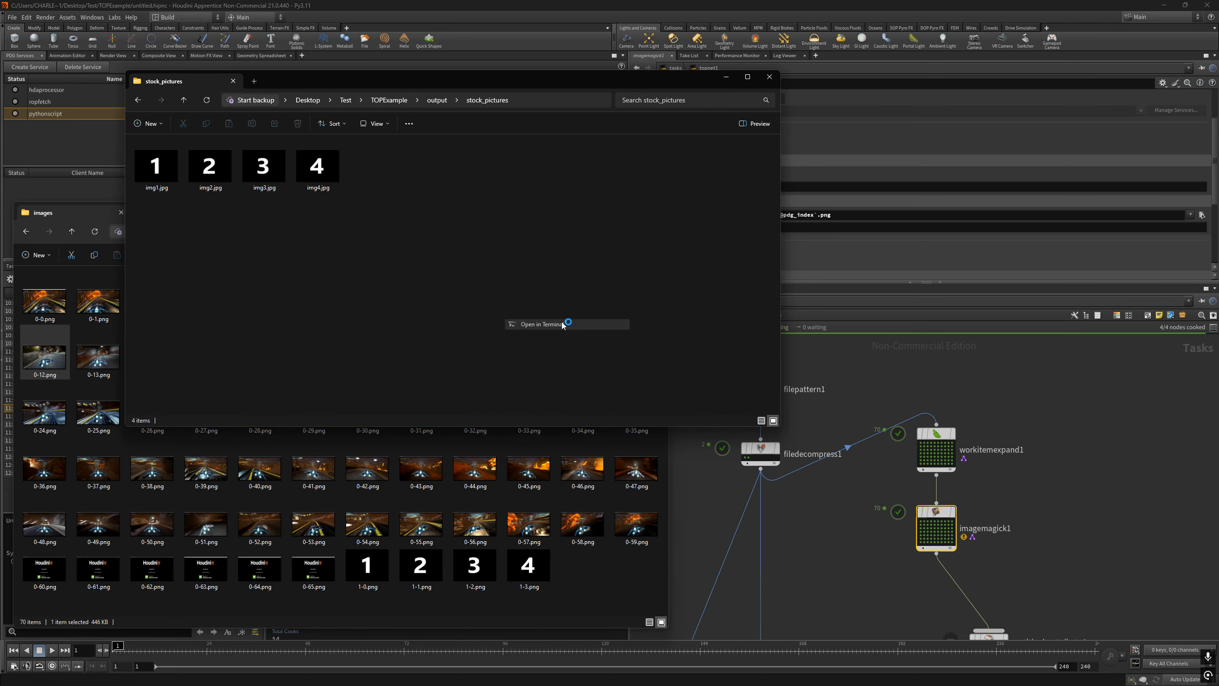
{"action": "left_click_drag", "start_coordinate": [307, 62], "coordinate": [469, 225]}
Convert img1.jpg to PNG by running magick .\img1.jpg .\img1.png
{"action": "type", "text": "magi"}
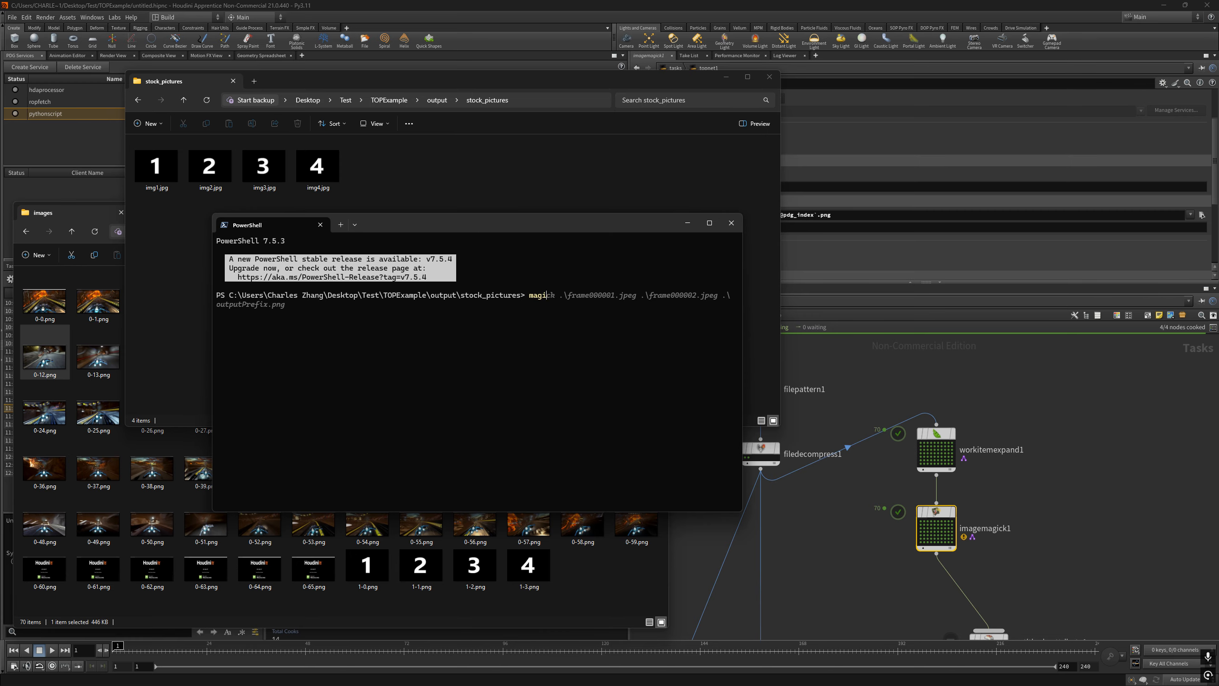
{"action": "type", "text": "ck .\\im"}
{"action": "key", "text": "Tab"}
{"action": "type", "text": "im"}
{"action": "key", "text": "Tab"}
{"action": "key", "text": "BackSpace"}
{"action": "key", "text": "BackSpace"}
{"action": "type", "text": "png"}
{"action": "key", "text": "Return"}
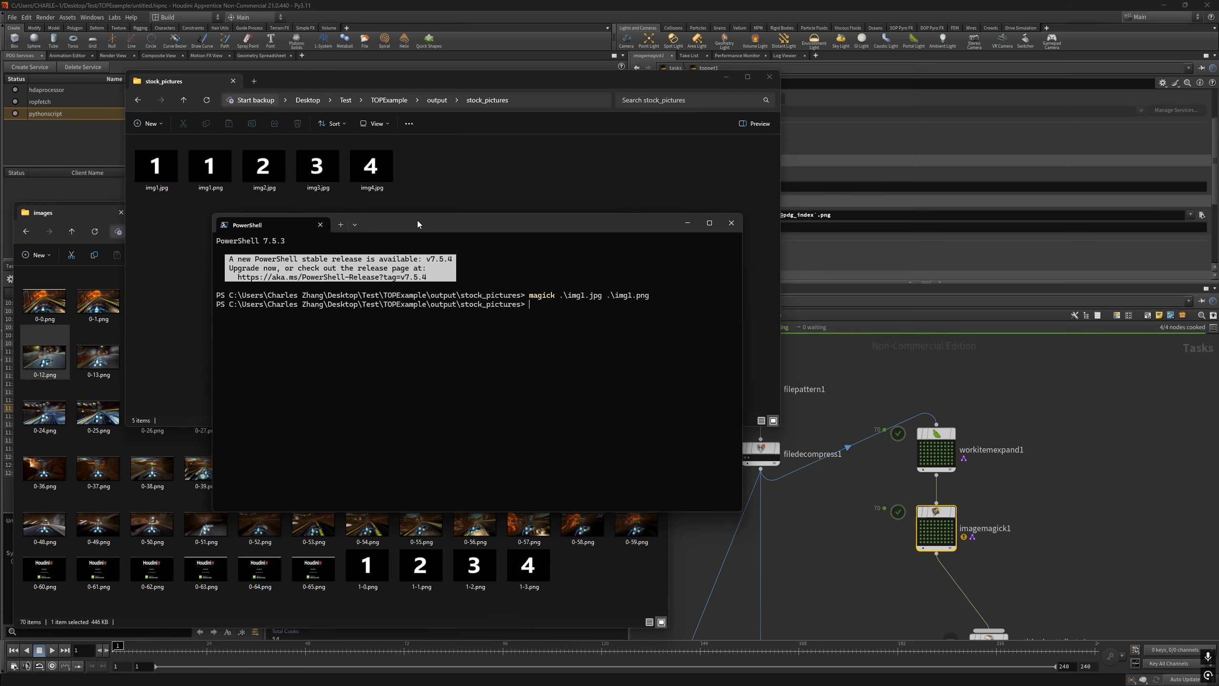
Move the terminal clear of the images and run magick .\img1.jpg .\img2.jpg image1.png to convert two images with one command
{"action": "left_click_drag", "start_coordinate": [417, 220], "coordinate": [476, 280]}
{"action": "key", "text": "Up"}
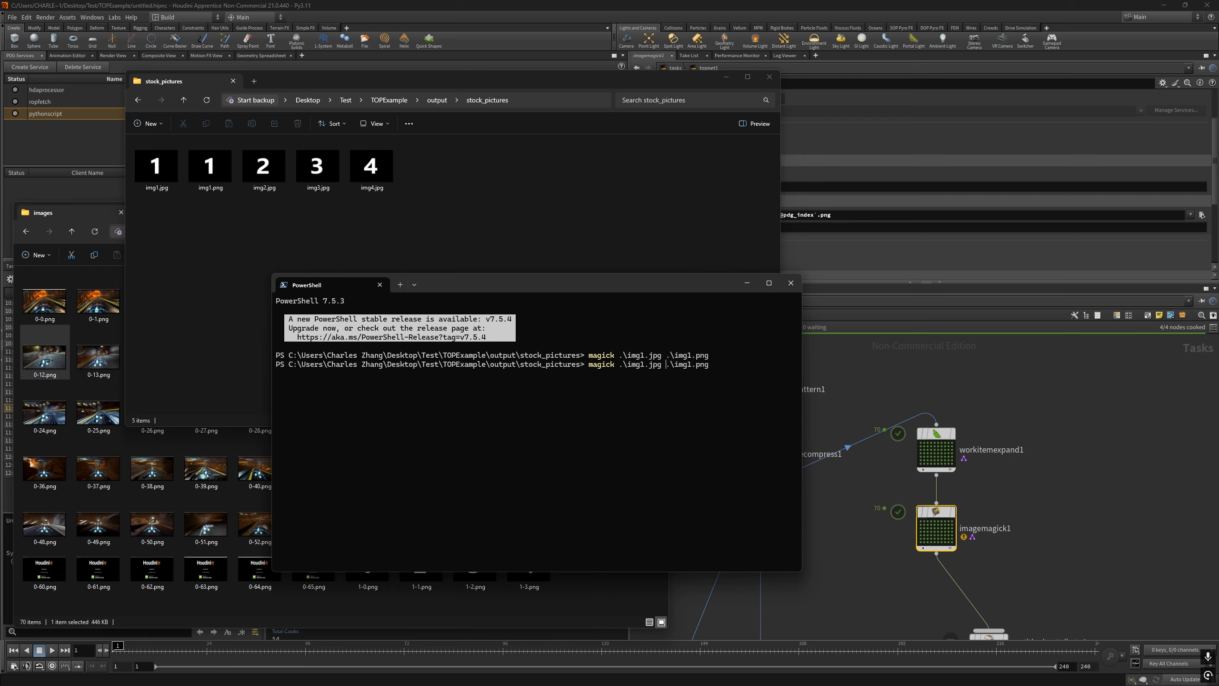
{"action": "key", "text": "BackSpace"}
{"action": "type", "text": "2"}
{"action": "key", "text": "End"}
{"action": "key", "text": "BackSpace"}
{"action": "key", "text": "BackSpace"}
{"action": "key", "text": "BackSpace"}
{"action": "type", "text": "jpg im"}
{"action": "key", "text": "BackSpace"}
{"action": "key", "text": "BackSpace"}
{"action": "key", "text": "BackSpace"}
{"action": "type", "text": "\\"}
{"action": "key", "text": "Tab"}
{"action": "key", "text": "Tab"}
{"action": "key", "text": "BackSpace"}
{"action": "key", "text": "BackSpace"}
{"action": "key", "text": "BackSpace"}
{"action": "key", "text": "BackSpace"}
{"action": "key", "text": "BackSpace"}
{"action": "key", "text": "BackSpace"}
{"action": "key", "text": "BackSpace"}
{"action": "key", "text": "BackSpace"}
{"action": "key", "text": "BackSpace"}
{"action": "type", "text": "image1.png"}
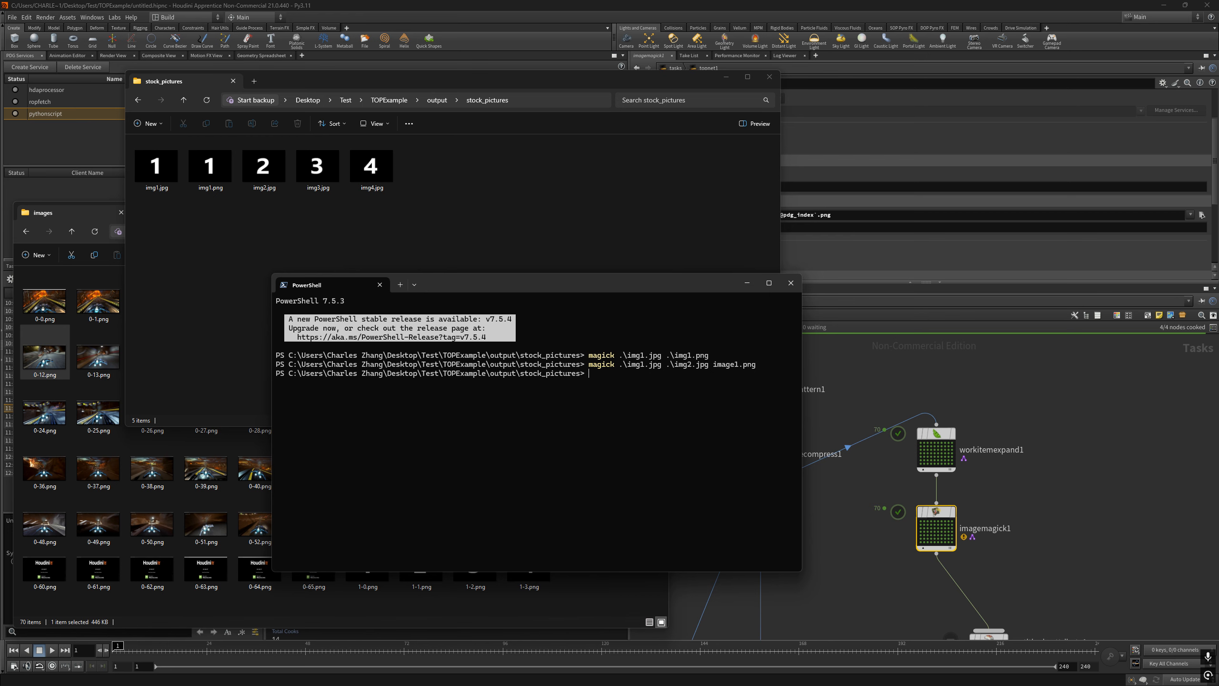
Select image1-0.png and image1-1.png, minimize the terminal, and move the stock_pictures window beside the images window for comparison
{"action": "left_click_drag", "start_coordinate": [218, 212], "coordinate": [154, 159]}
{"action": "left_click", "coordinate": [597, 438]}
{"action": "left_click", "coordinate": [743, 282]}
{"action": "left_click_drag", "start_coordinate": [378, 87], "coordinate": [801, 177]}
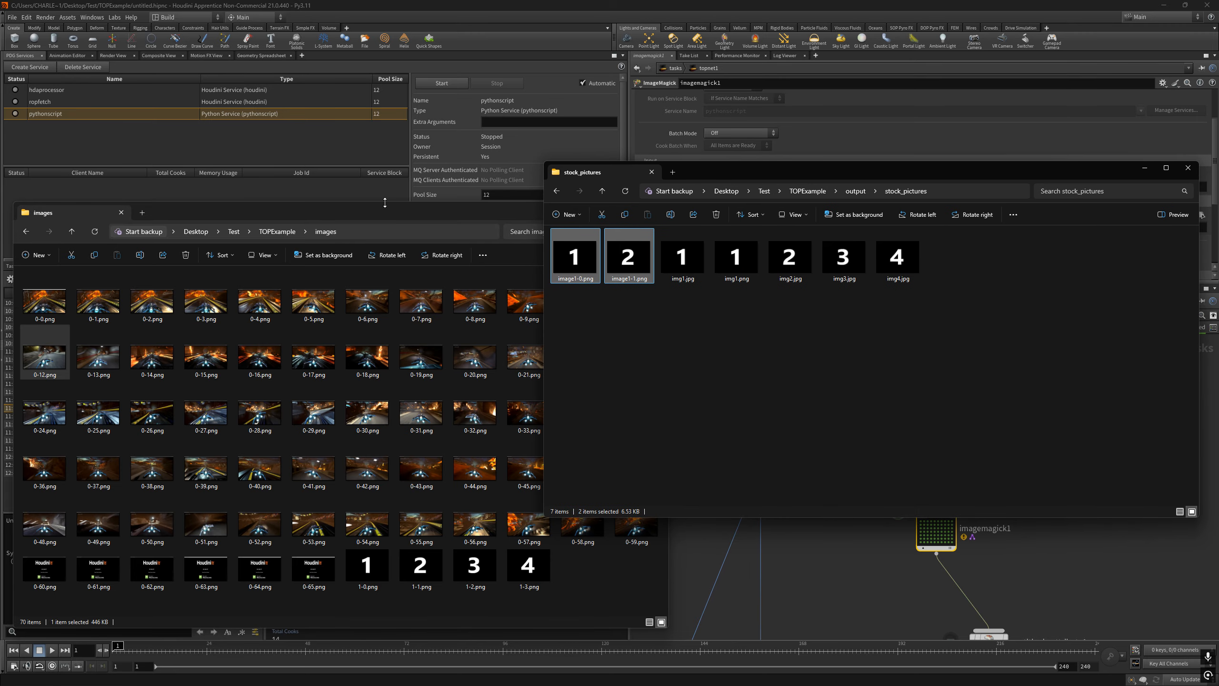
Return to Houdini, connect filedecompress1's output directly to imagemagick1, and select imagemagick1
{"action": "left_click_drag", "start_coordinate": [311, 216], "coordinate": [329, 188]}
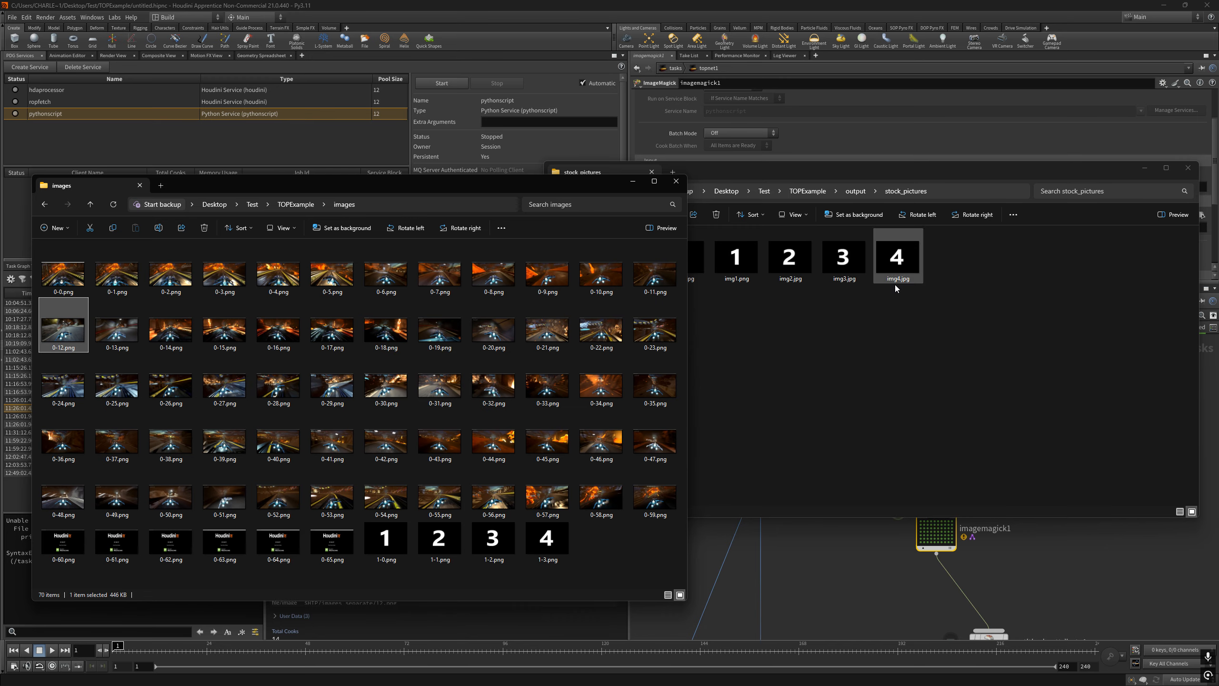
{"action": "key", "text": "alt+Tab"}
{"action": "left_click_drag", "start_coordinate": [771, 459], "coordinate": [922, 512]}
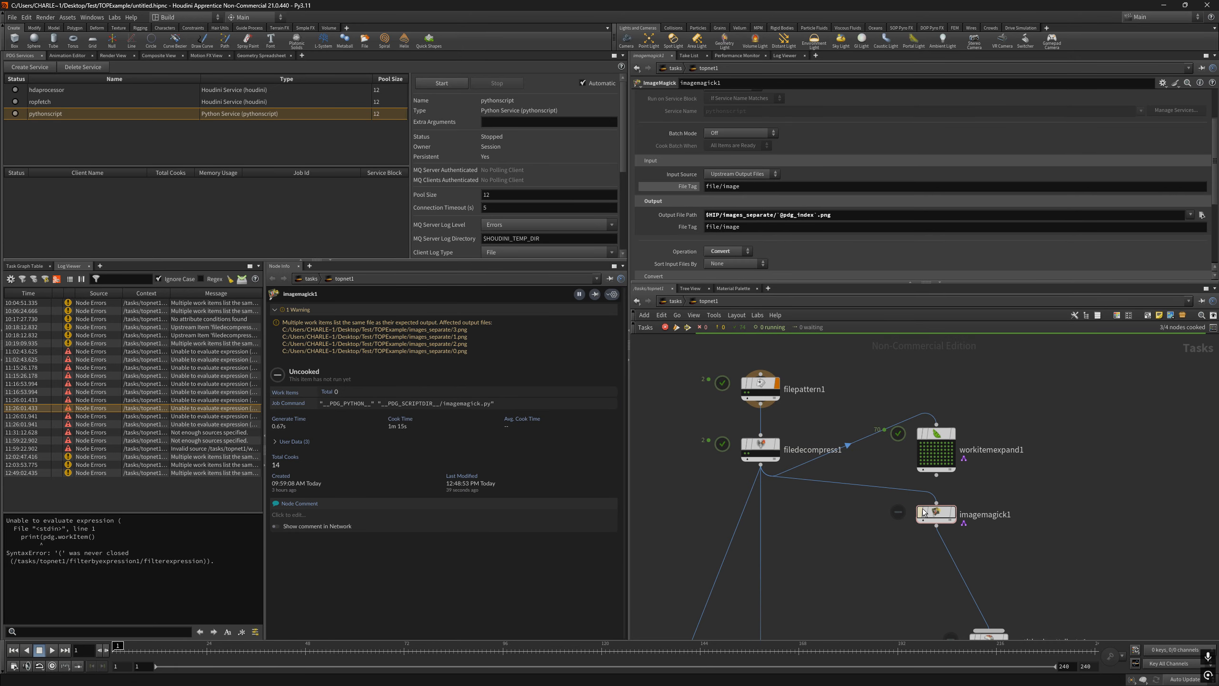
{"action": "left_click", "coordinate": [934, 512]}
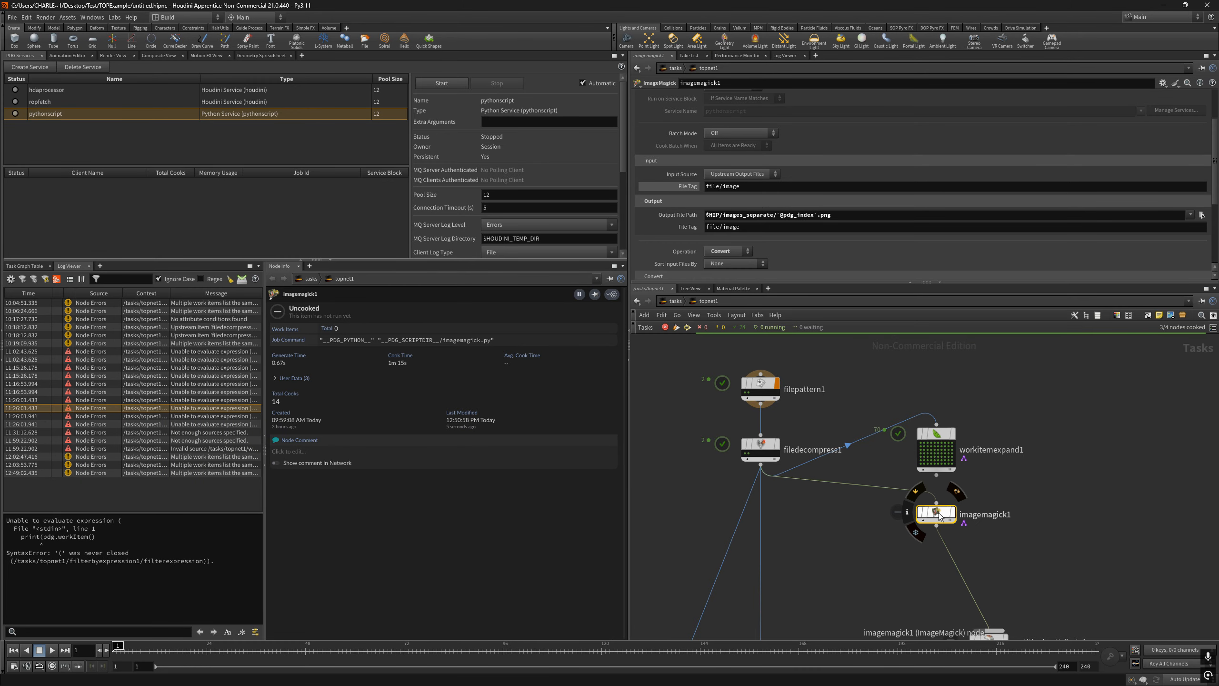
View the numbered PNGs in the images folder and select 0-0.png as a naming example
{"action": "key", "text": "alt+Tab"}
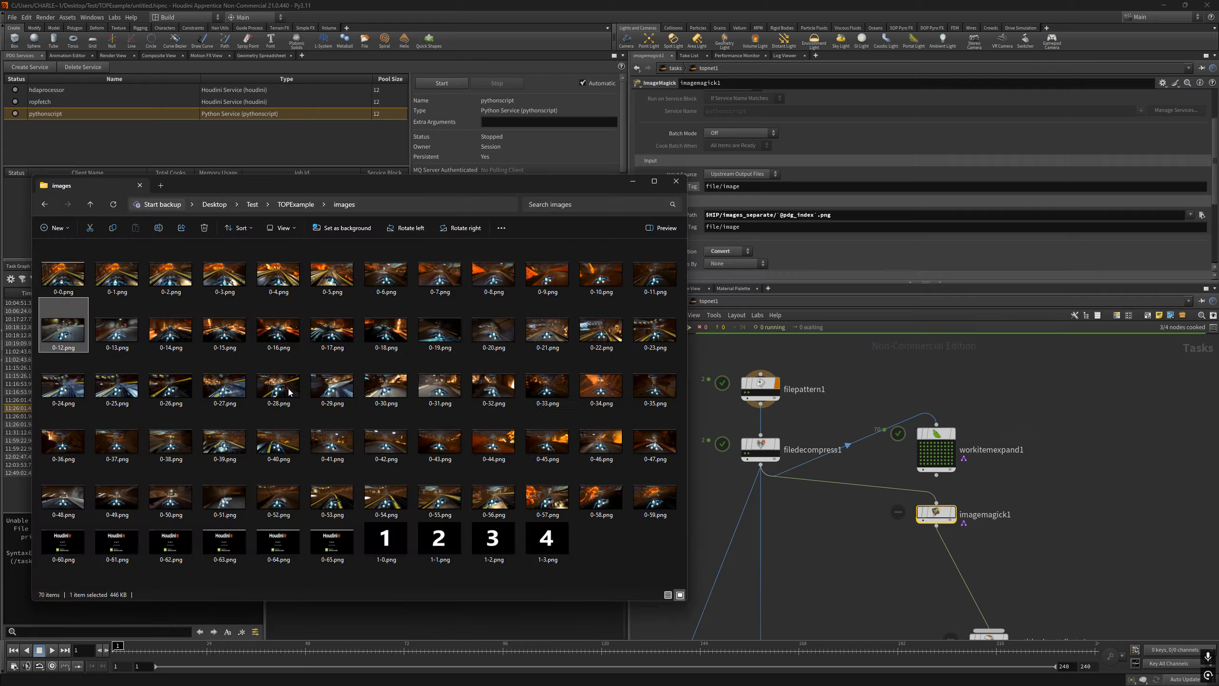
{"action": "left_click", "coordinate": [67, 294]}
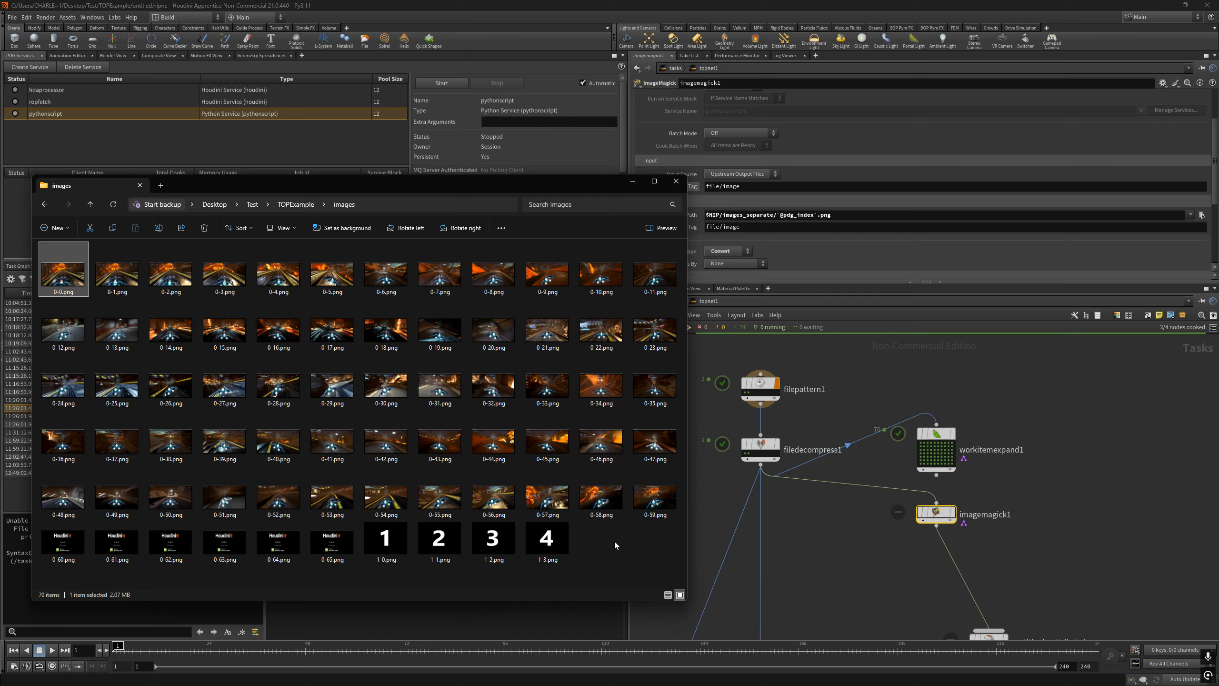
{"action": "left_click", "coordinate": [933, 433]}
Browse the stock_pictures window up to TOPExample, move it over the images window, and open the images_separate folder
{"action": "key", "text": "alt+Tab"}
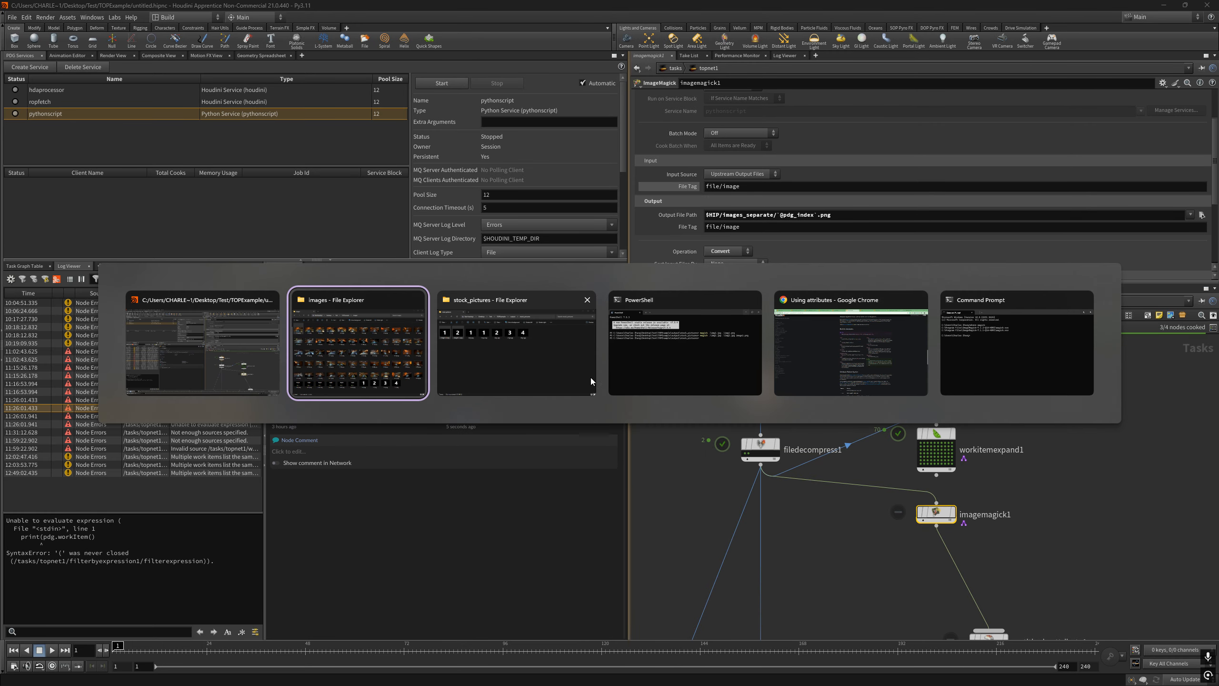
{"action": "left_click", "coordinate": [591, 378]}
{"action": "key", "text": "alt+Up"}
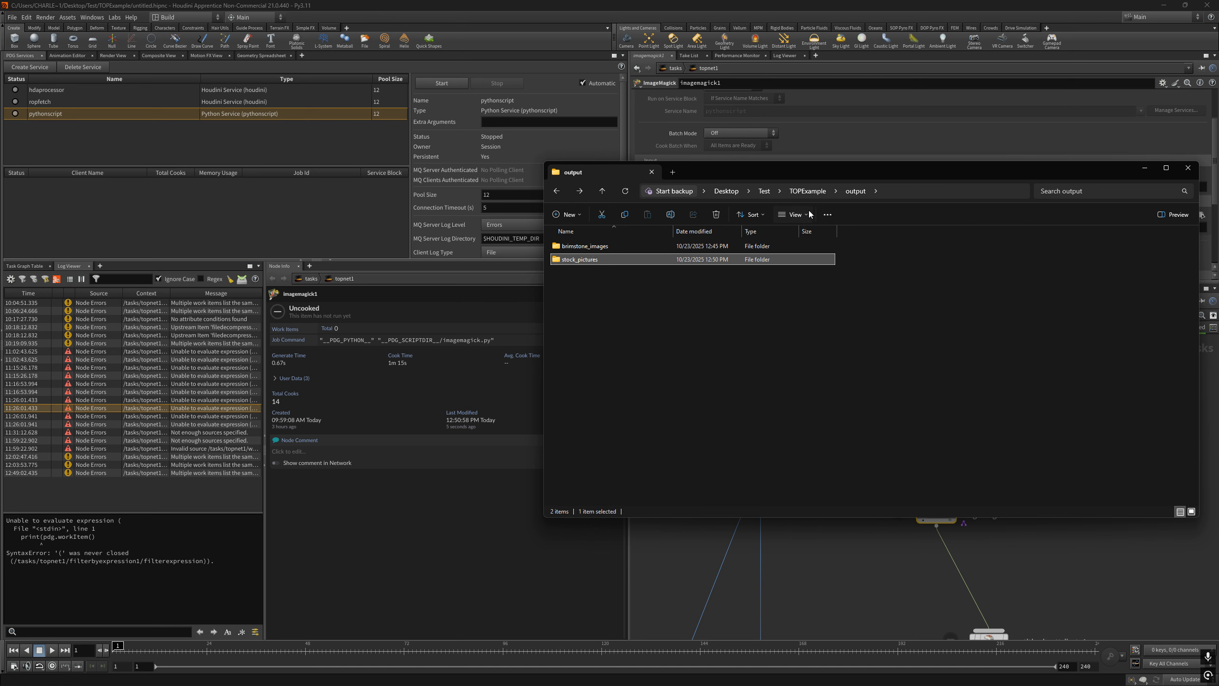
{"action": "left_click", "coordinate": [806, 191]}
{"action": "left_click_drag", "start_coordinate": [813, 173], "coordinate": [338, 144]}
{"action": "double_click", "coordinate": [128, 230]}
{"action": "left_click", "coordinate": [103, 230]}
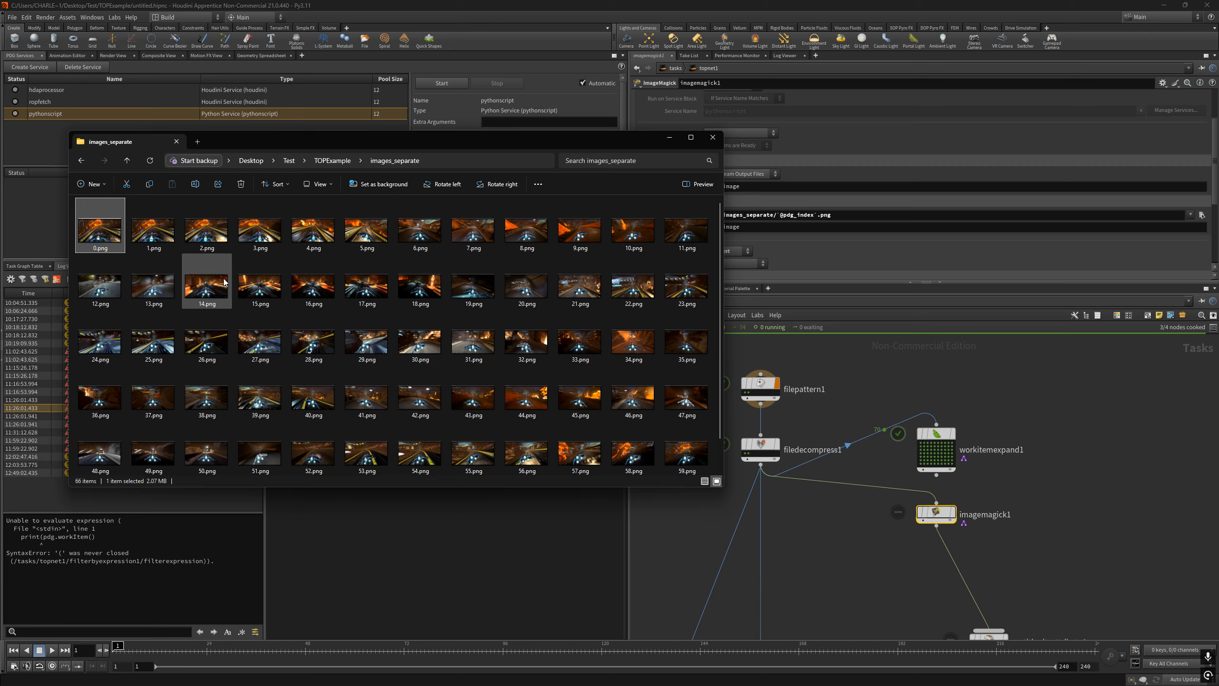
Examine the single-index file names in images_separate and close the folder window
{"action": "mouse_move", "coordinate": [224, 281]}
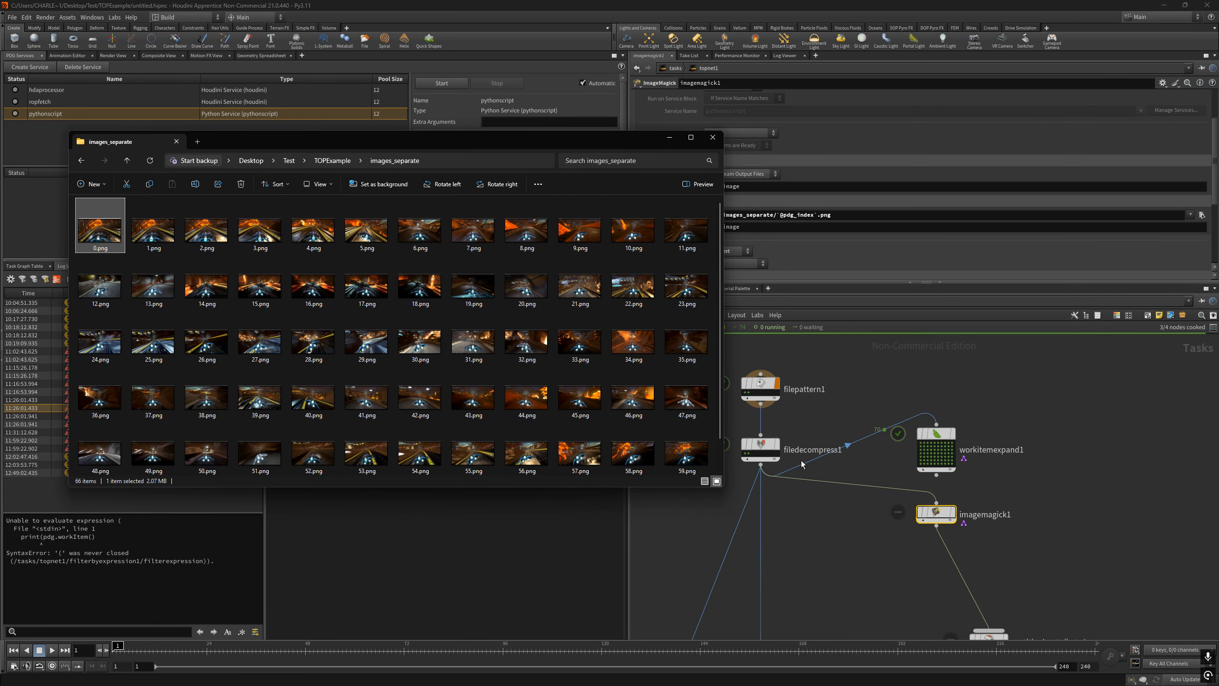
{"action": "scroll", "coordinate": [280, 271], "scroll_direction": "down", "scroll_amount": 1}
{"action": "left_click_drag", "start_coordinate": [422, 464], "coordinate": [145, 182]}
{"action": "left_click", "coordinate": [473, 341]}
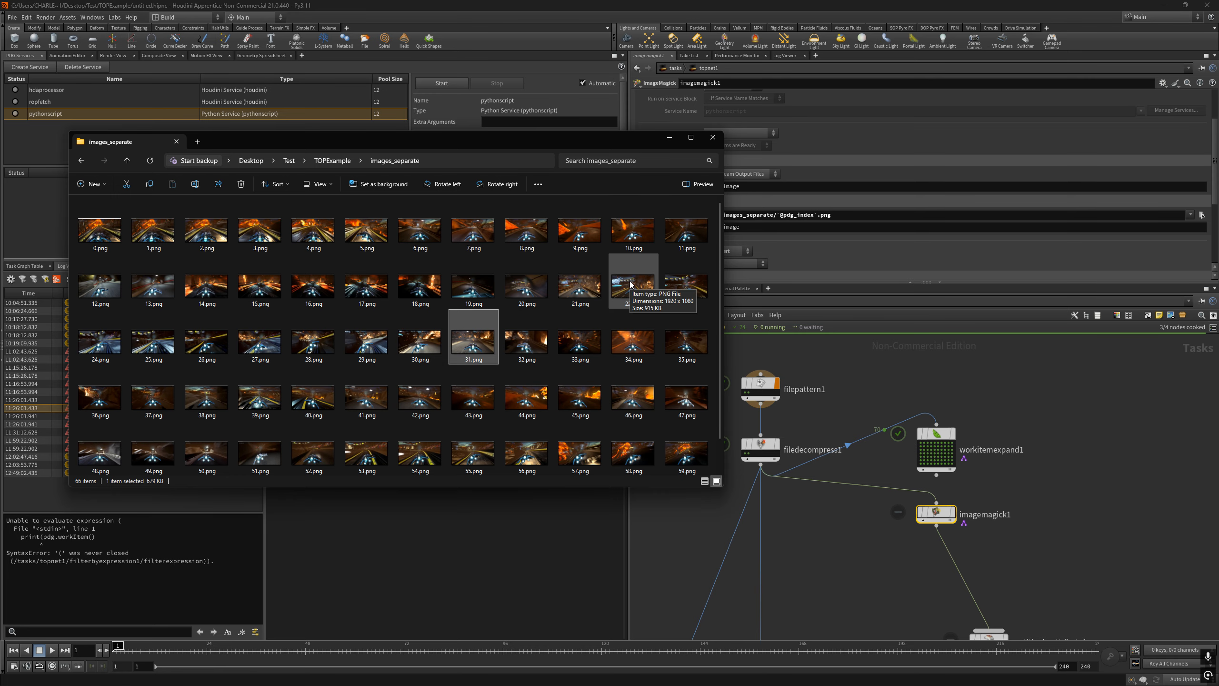
{"action": "left_click", "coordinate": [712, 137]}
{"action": "left_click", "coordinate": [901, 404]}
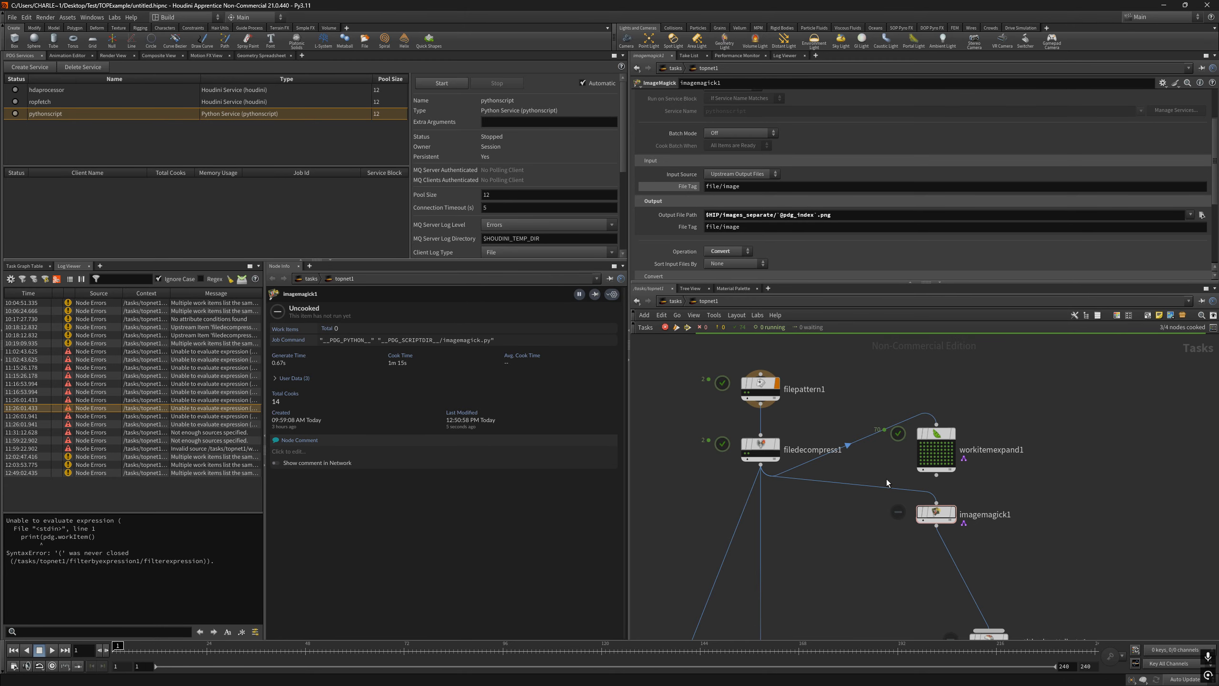
Reposition imagemagick1 closer to filedecompress1, start cooking it, and cancel the cook
{"action": "left_click_drag", "start_coordinate": [942, 514], "coordinate": [887, 523]}
{"action": "mouse_move", "coordinate": [879, 520]}
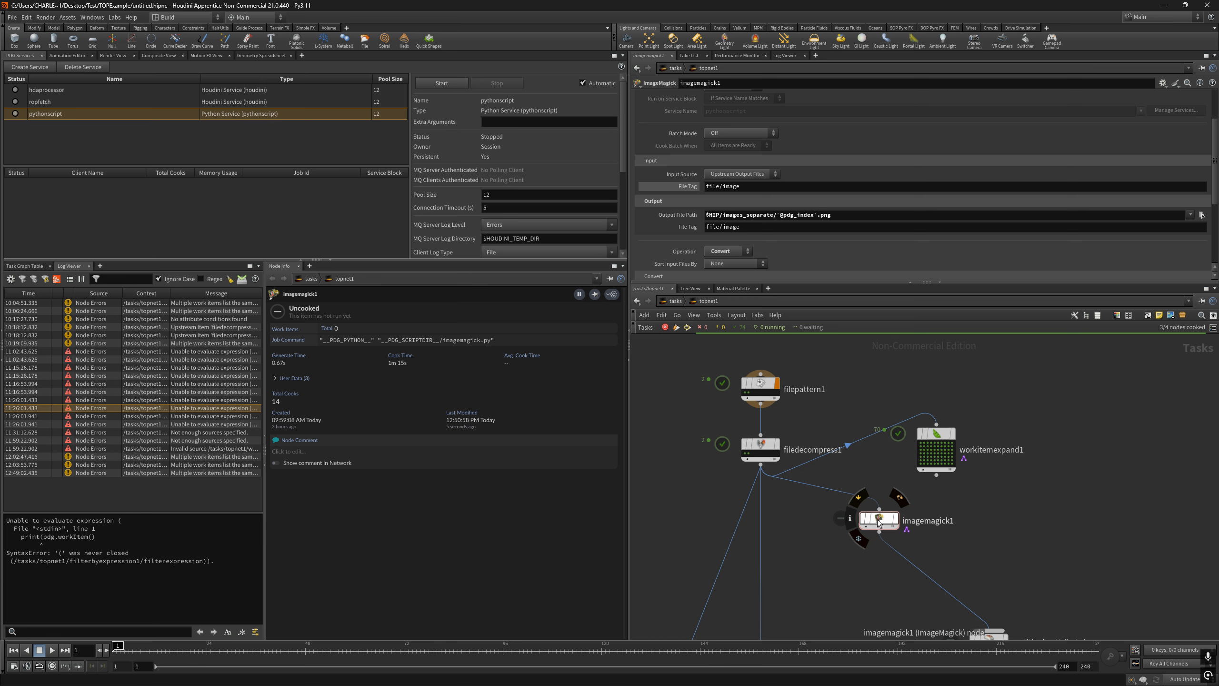
{"action": "mouse_move", "coordinate": [878, 520]}
{"action": "left_mouse_down"}
{"action": "mouse_move", "coordinate": [896, 534]}
{"action": "mouse_move", "coordinate": [901, 516]}
{"action": "left_mouse_up"}
{"action": "left_click", "coordinate": [901, 519]}
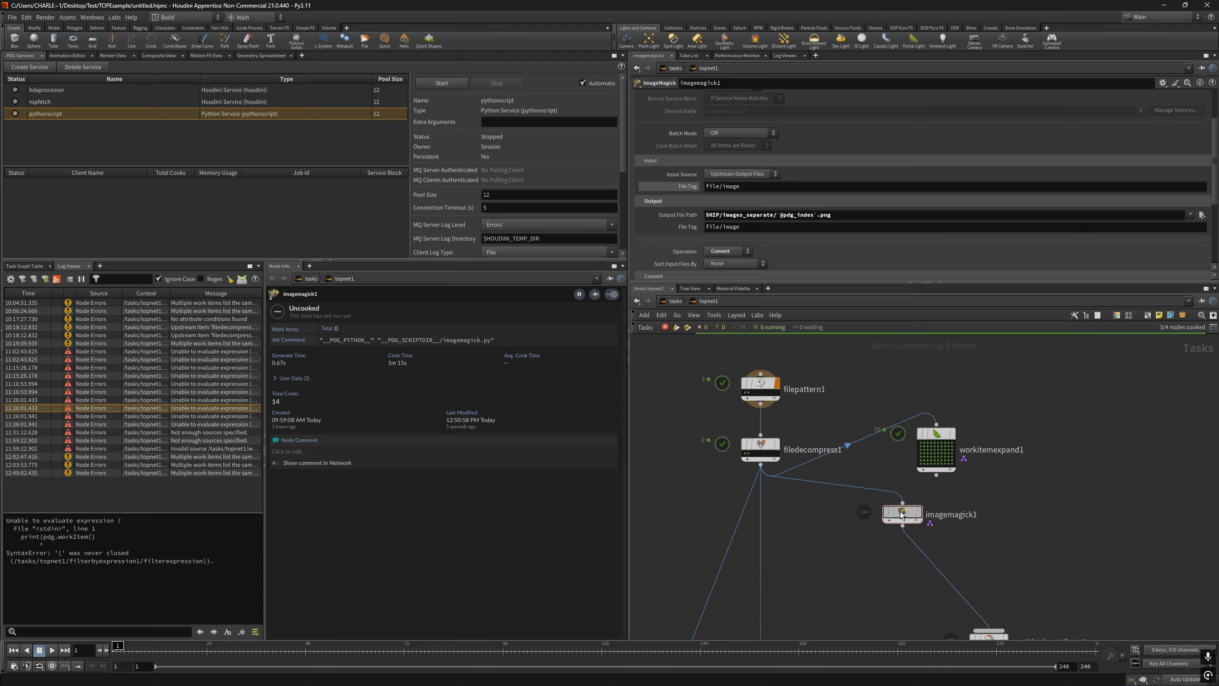
{"action": "key", "text": "shift+v"}
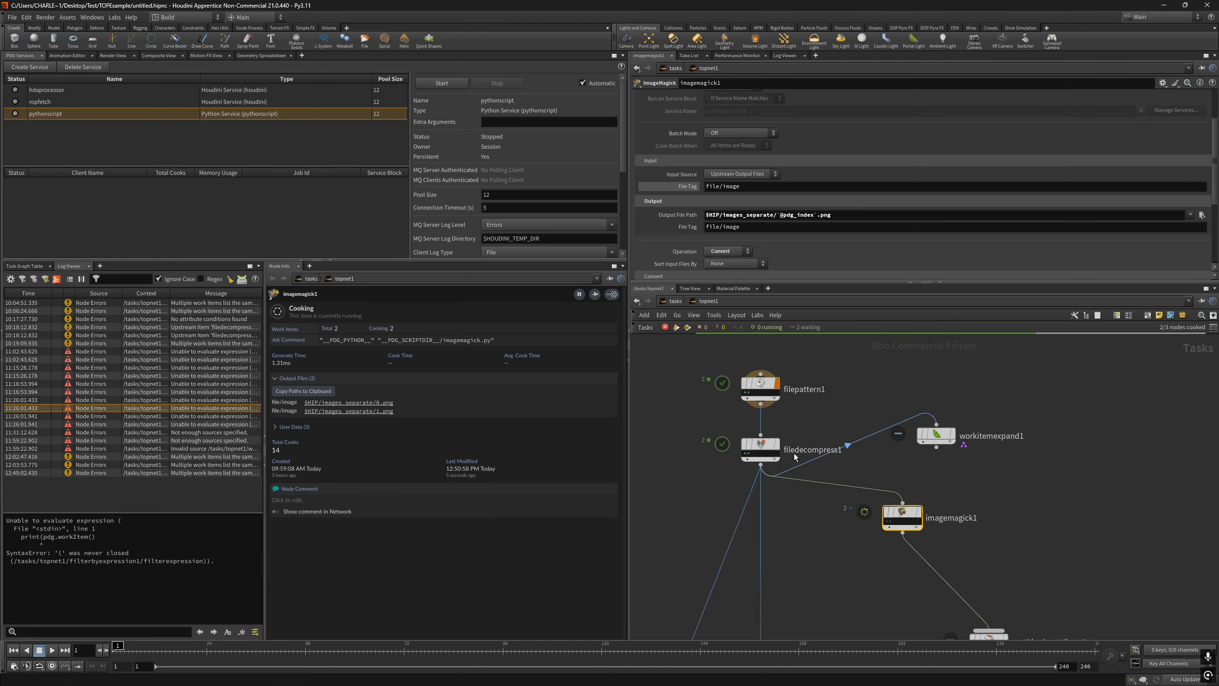
{"action": "left_click", "coordinate": [663, 327]}
Open the information of imagemagick1's index 0 work item, keep it open as a separate window, and move that window up
{"action": "mouse_move", "coordinate": [887, 524]}
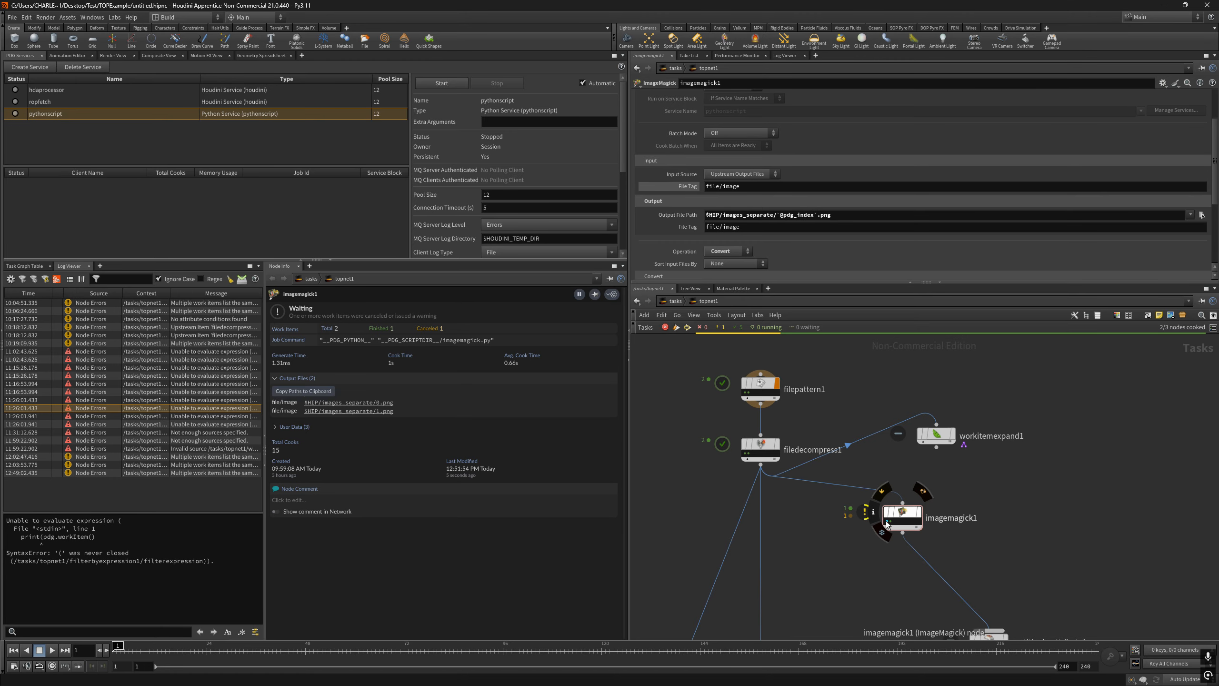
{"action": "left_click", "coordinate": [888, 520]}
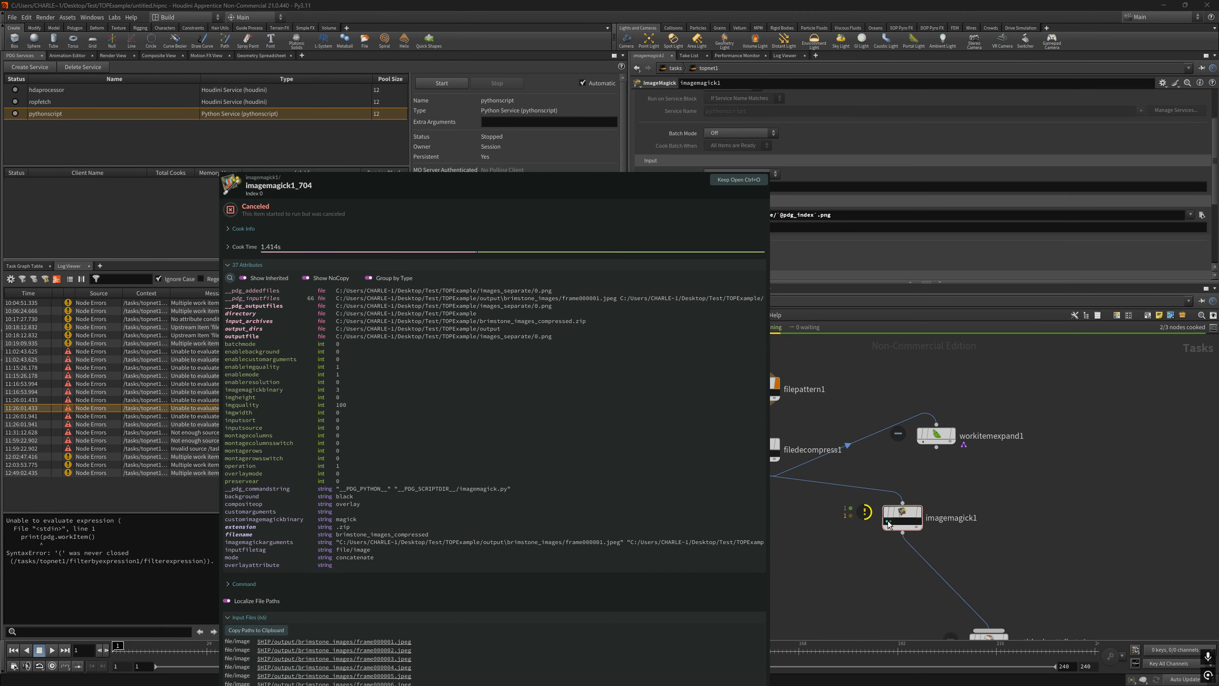
{"action": "key", "text": "ctrl+o"}
{"action": "left_click_drag", "start_coordinate": [518, 179], "coordinate": [507, 38]}
Compare the work item's attribute list with Show NoCopy and Group by Type toggled off and on
{"action": "left_click", "coordinate": [296, 151]}
{"action": "left_click", "coordinate": [296, 151]}
{"action": "left_click", "coordinate": [359, 150]}
{"action": "left_click", "coordinate": [359, 150]}
{"action": "scroll", "coordinate": [466, 328], "scroll_direction": "down", "scroll_amount": 1}
{"action": "scroll", "coordinate": [472, 319], "scroll_direction": "up", "scroll_amount": 1}
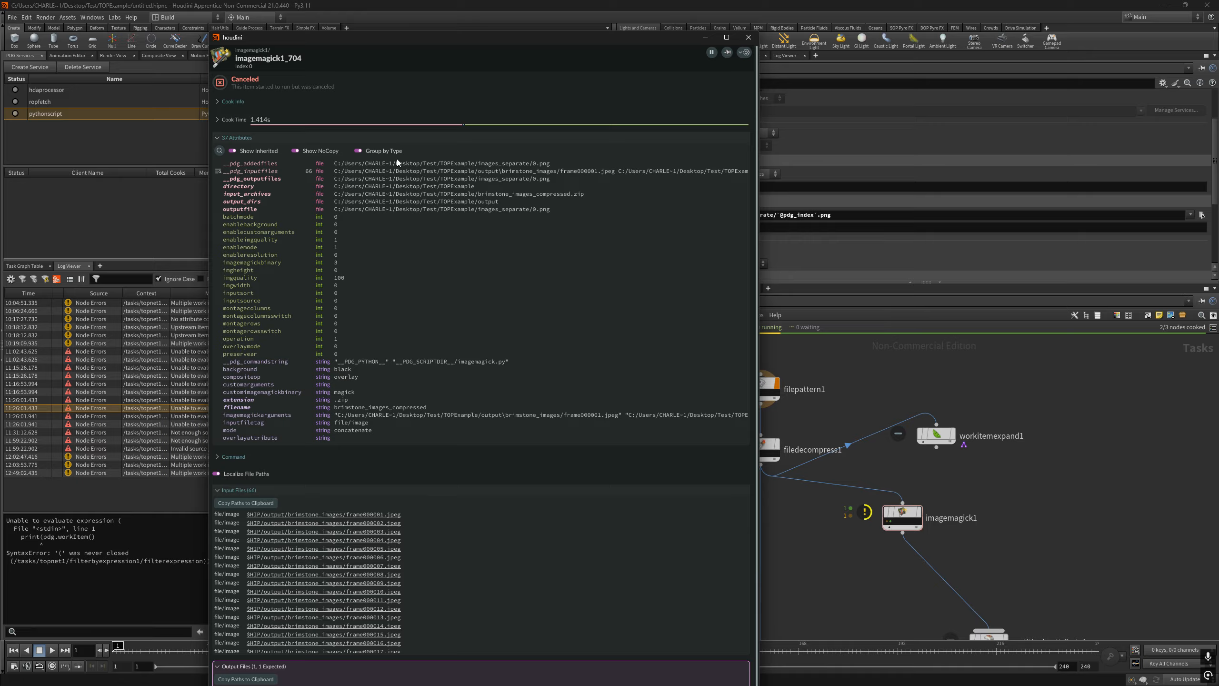
{"action": "left_click", "coordinate": [360, 152]}
{"action": "left_click", "coordinate": [358, 151]}
Examine the __pdg_inputfiles attribute and the input file list, and move the information window clear of the network
{"action": "left_click", "coordinate": [346, 172]}
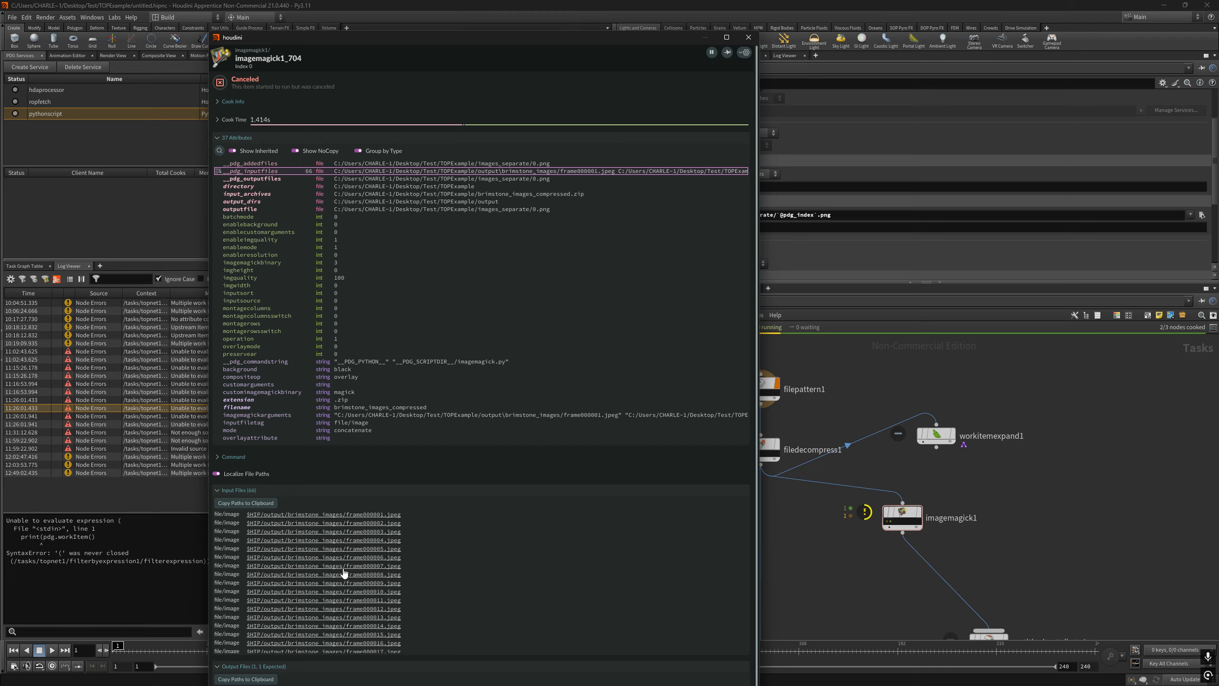
{"action": "scroll", "coordinate": [336, 557], "scroll_direction": "down", "scroll_amount": 9}
{"action": "scroll", "coordinate": [398, 576], "scroll_direction": "up", "scroll_amount": 9}
{"action": "left_click_drag", "start_coordinate": [623, 44], "coordinate": [501, 37]}
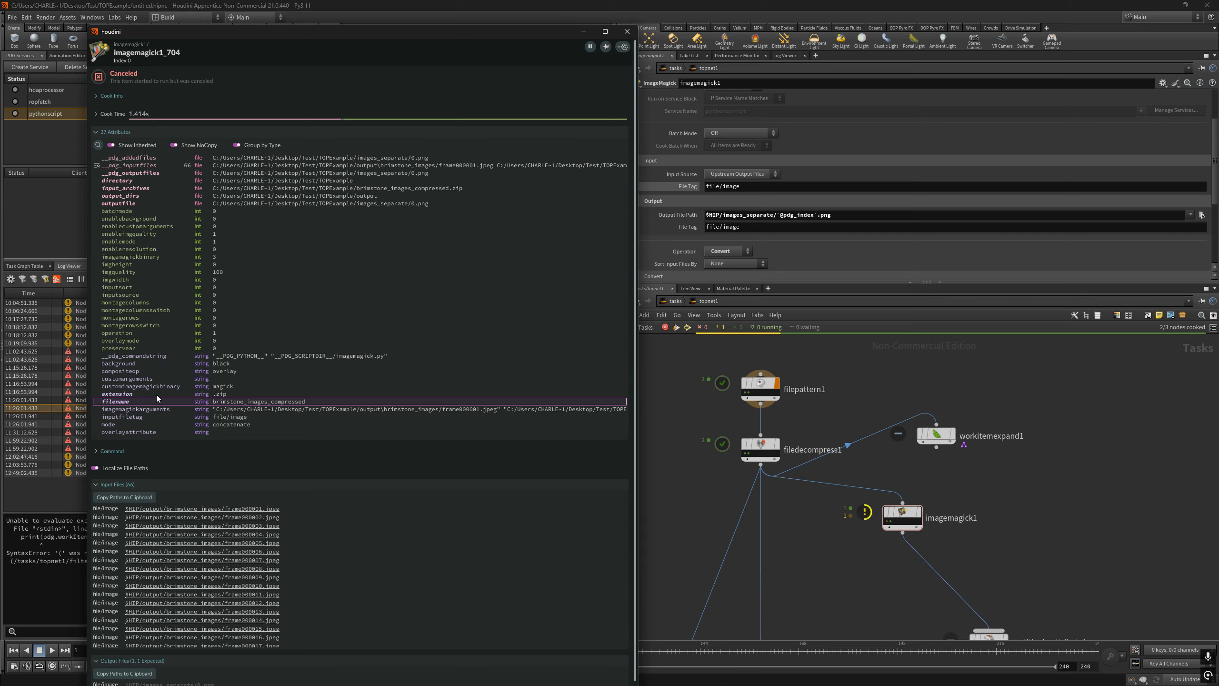
Inspect filepattern1's File, Directory and Extension Attribute parameters and reselect imagemagick1
{"action": "left_click", "coordinate": [760, 388]}
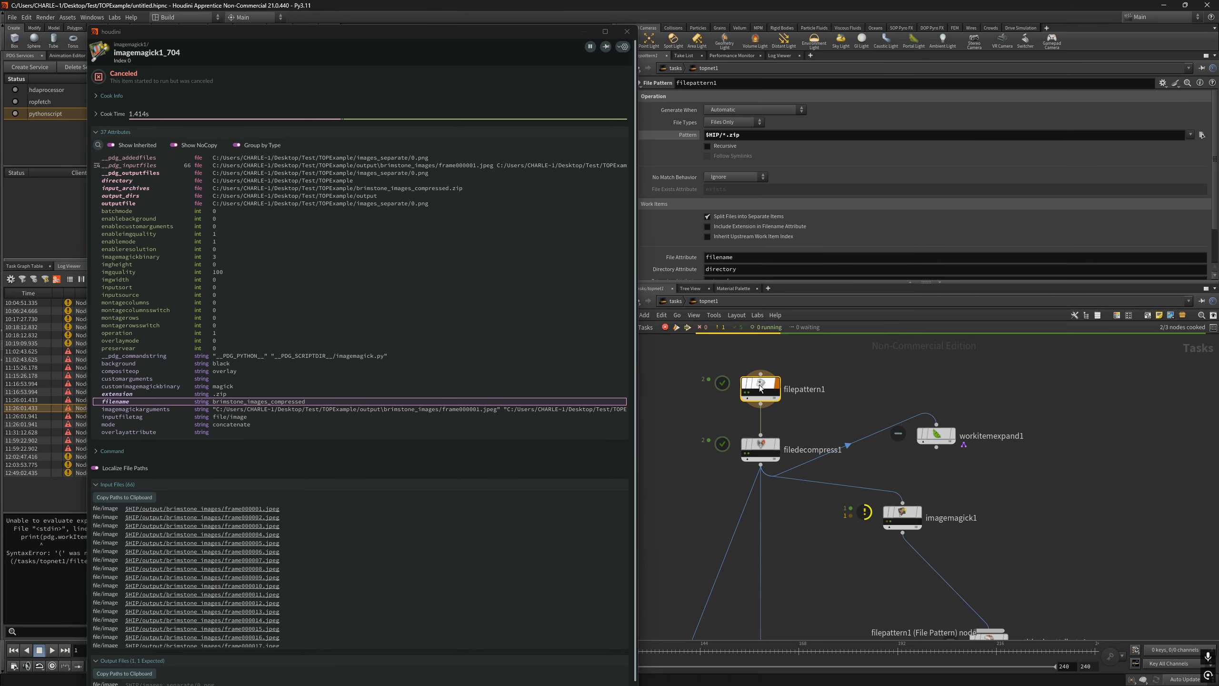
{"action": "scroll", "coordinate": [667, 211], "scroll_direction": "down", "scroll_amount": 2}
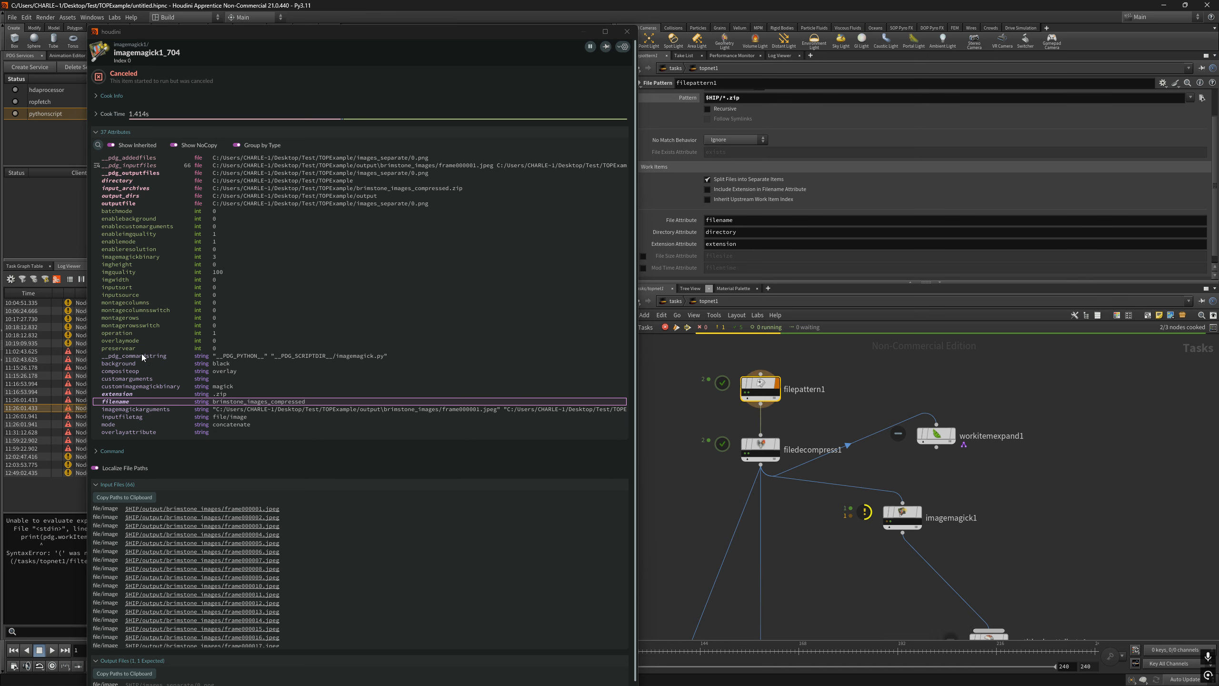
{"action": "left_click", "coordinate": [907, 508]}
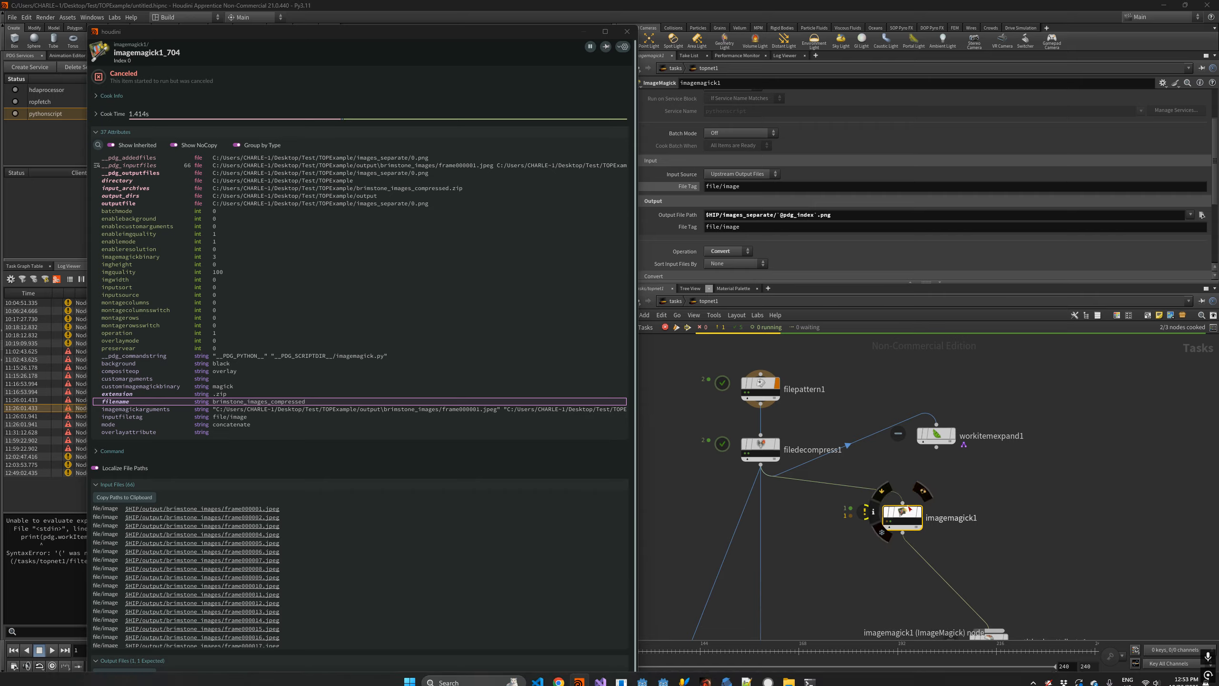
Look up batchmode among the TOP attributes in the ImageMagick documentation and highlight the matching attribute on the work item
{"action": "key", "text": "alt+Tab"}
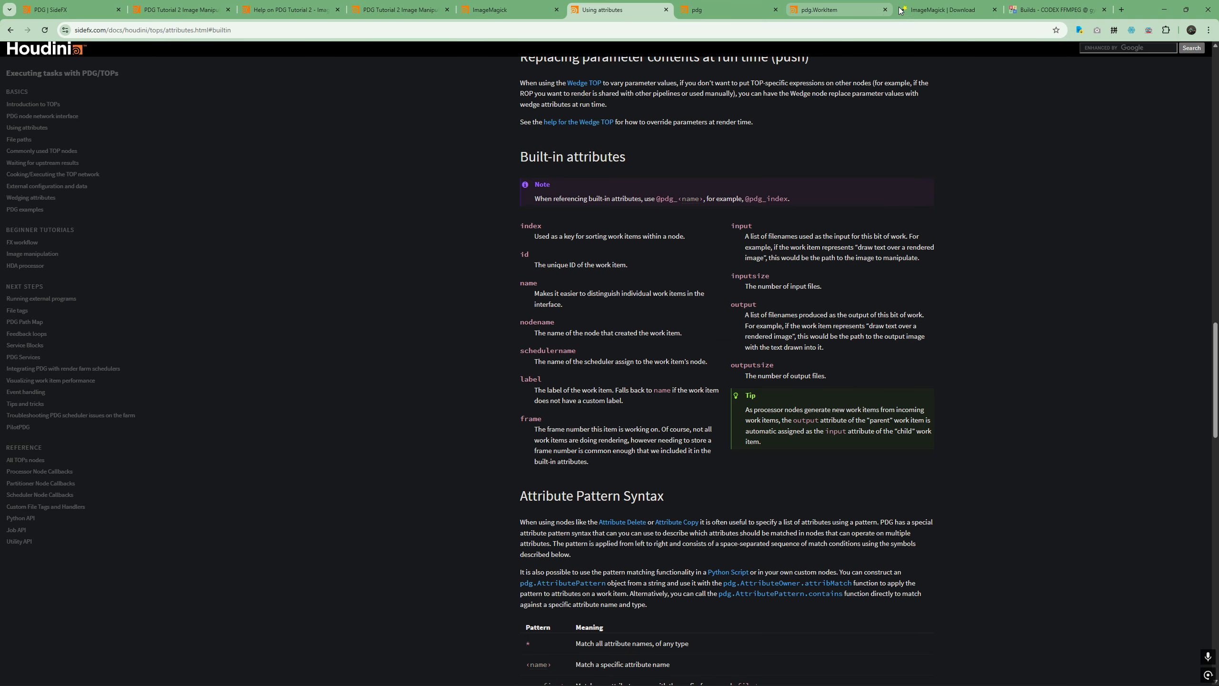
{"action": "left_click", "coordinate": [509, 7]}
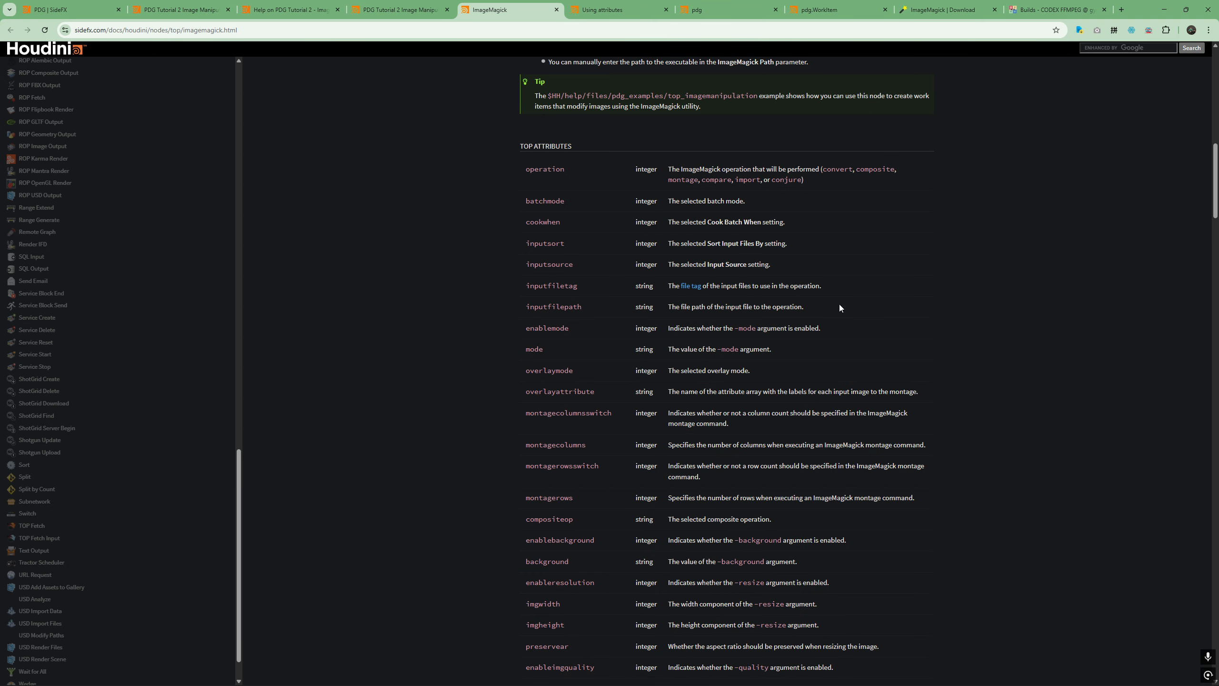
{"action": "double_click", "coordinate": [552, 202]}
{"action": "key", "text": "alt+Tab"}
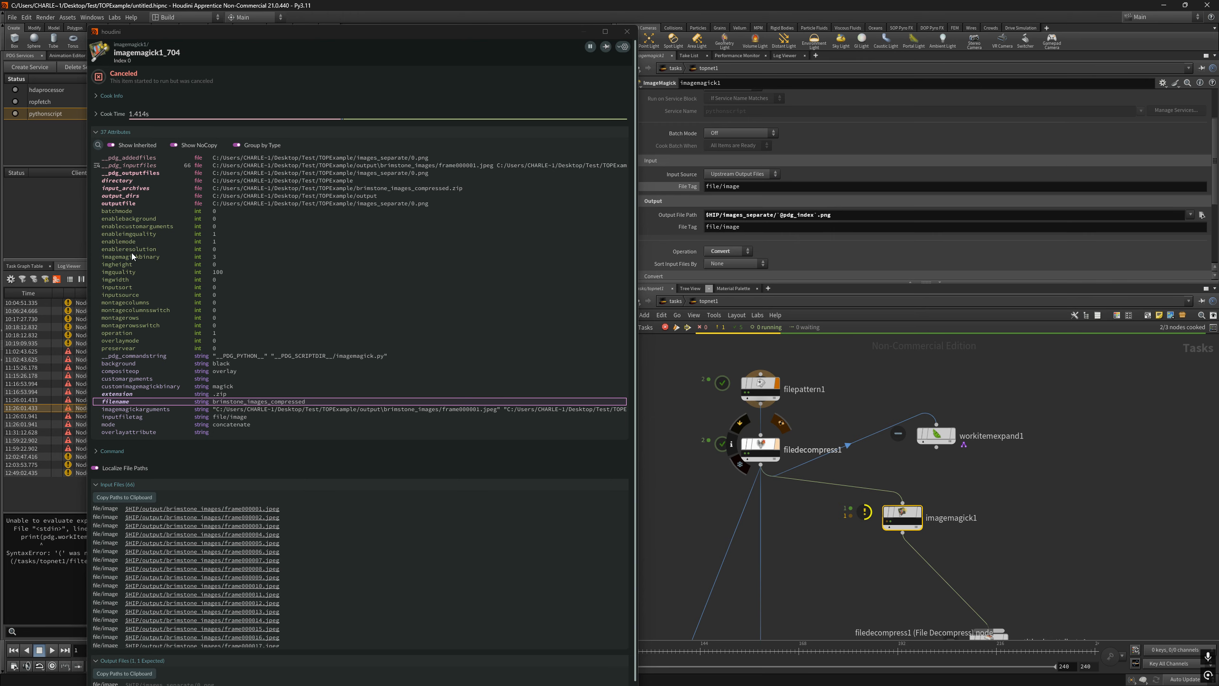
{"action": "left_click", "coordinate": [118, 212]}
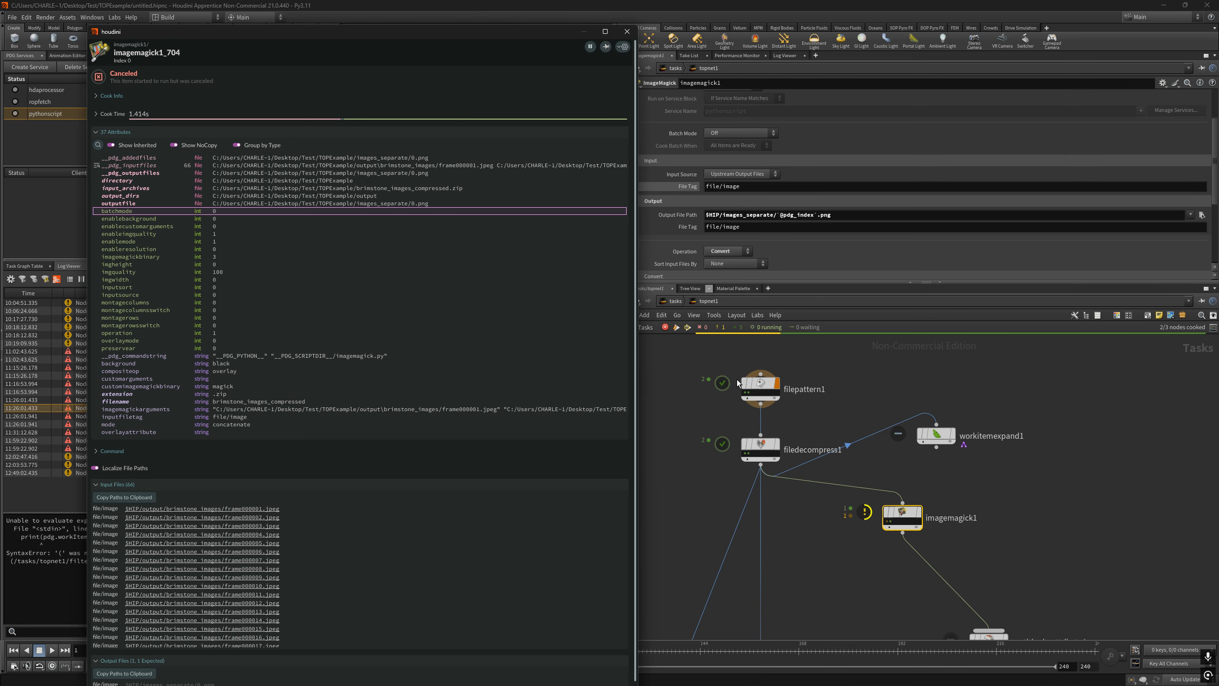
Move filepattern1 farther above filedecompress1 and show the attributes of its index 0 work item
{"action": "left_click_drag", "start_coordinate": [760, 386], "coordinate": [761, 371]}
{"action": "left_click", "coordinate": [765, 372]}
{"action": "middle_click_drag", "start_coordinate": [764, 369], "coordinate": [811, 412]}
{"action": "left_click_drag", "start_coordinate": [811, 414], "coordinate": [810, 396]}
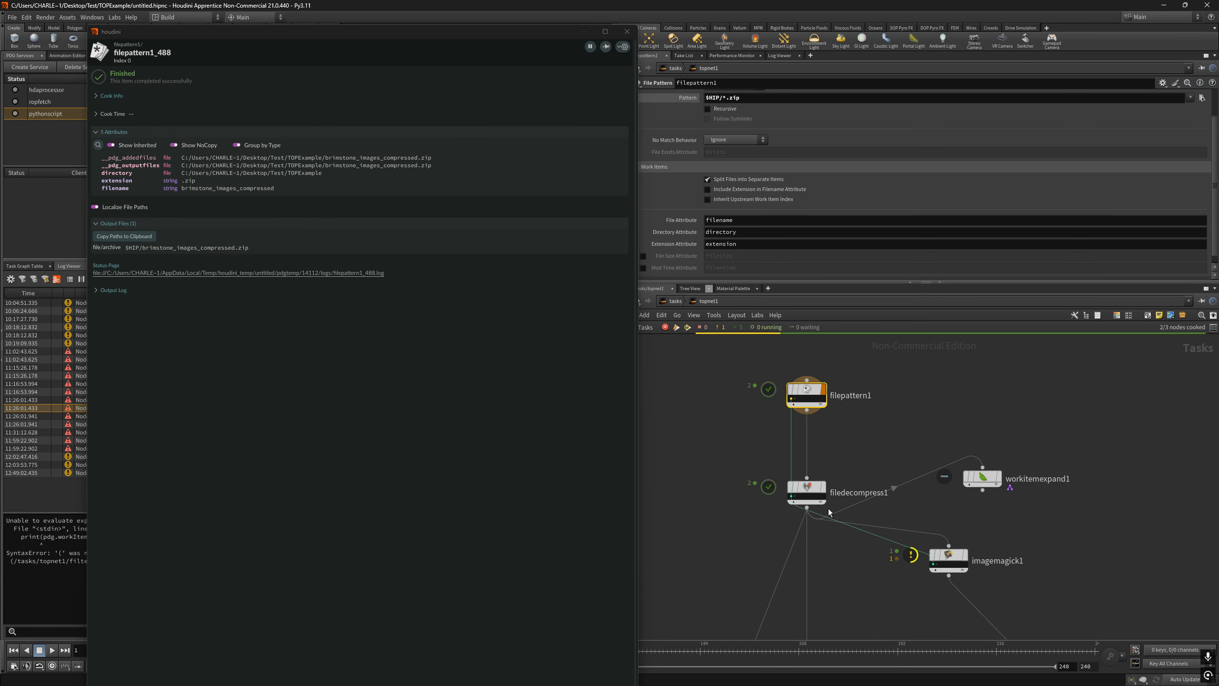
Follow the work item through filedecompress1 to imagemagick1 and show the attributes of imagemagick1's index 0 work item
{"action": "mouse_move", "coordinate": [816, 505]}
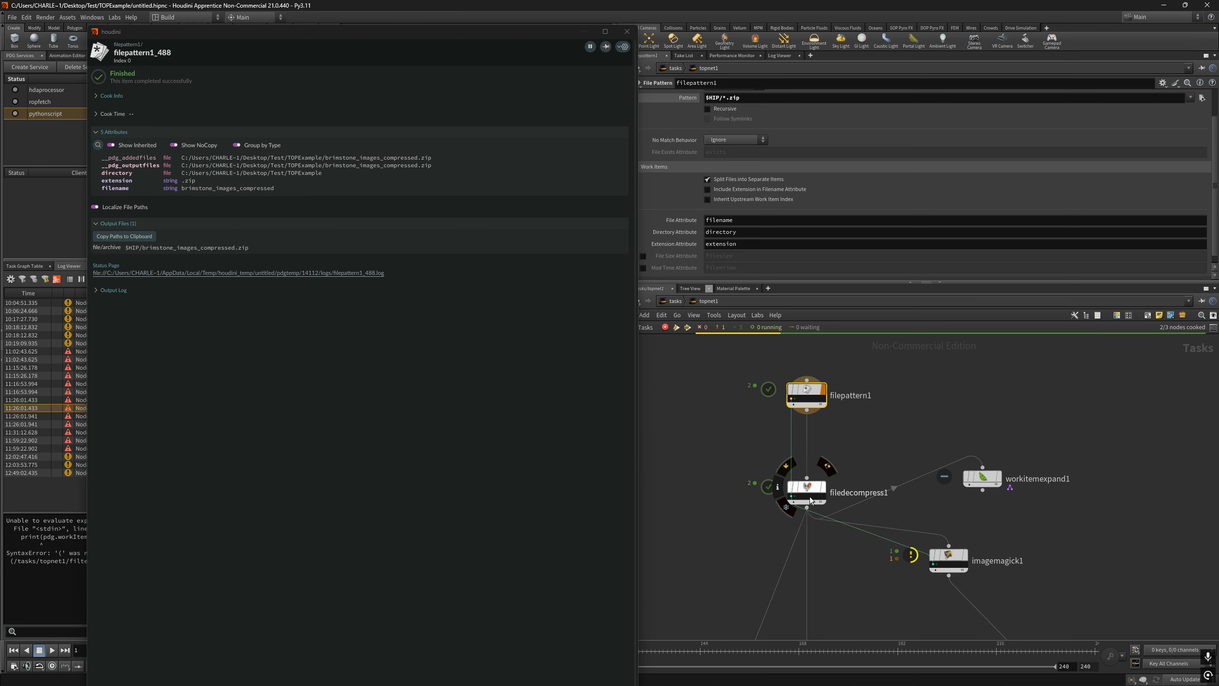
{"action": "left_click", "coordinate": [819, 487]}
{"action": "left_click", "coordinate": [951, 564]}
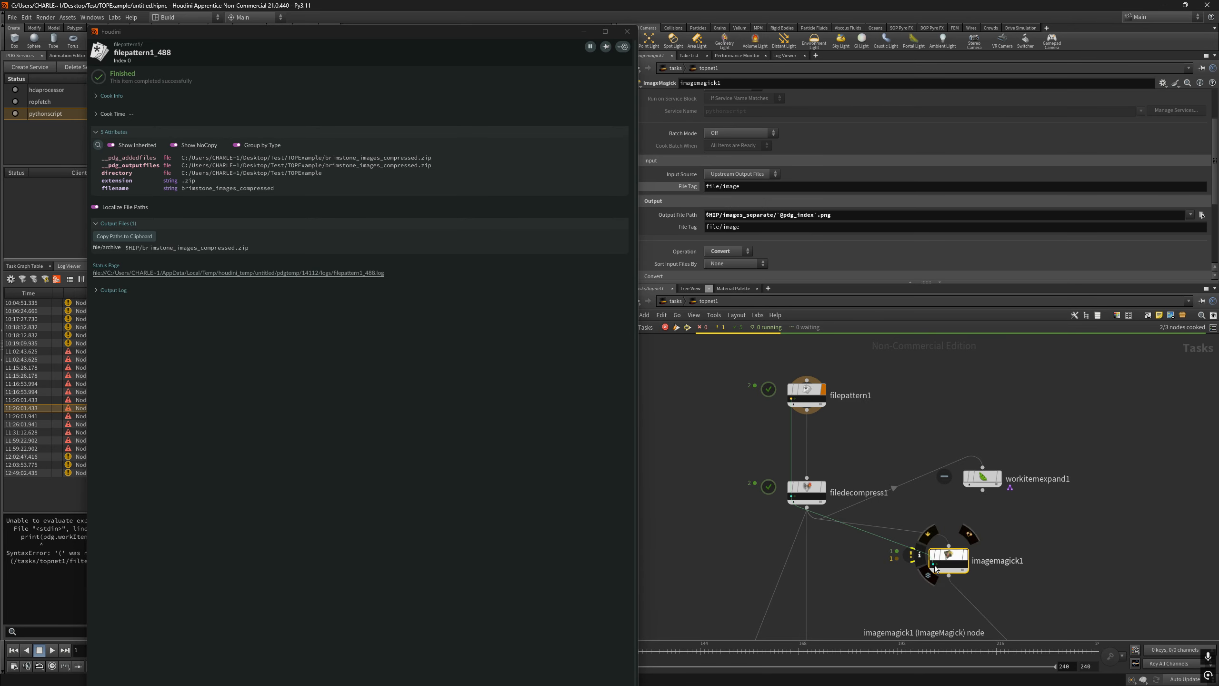
{"action": "left_click", "coordinate": [933, 566]}
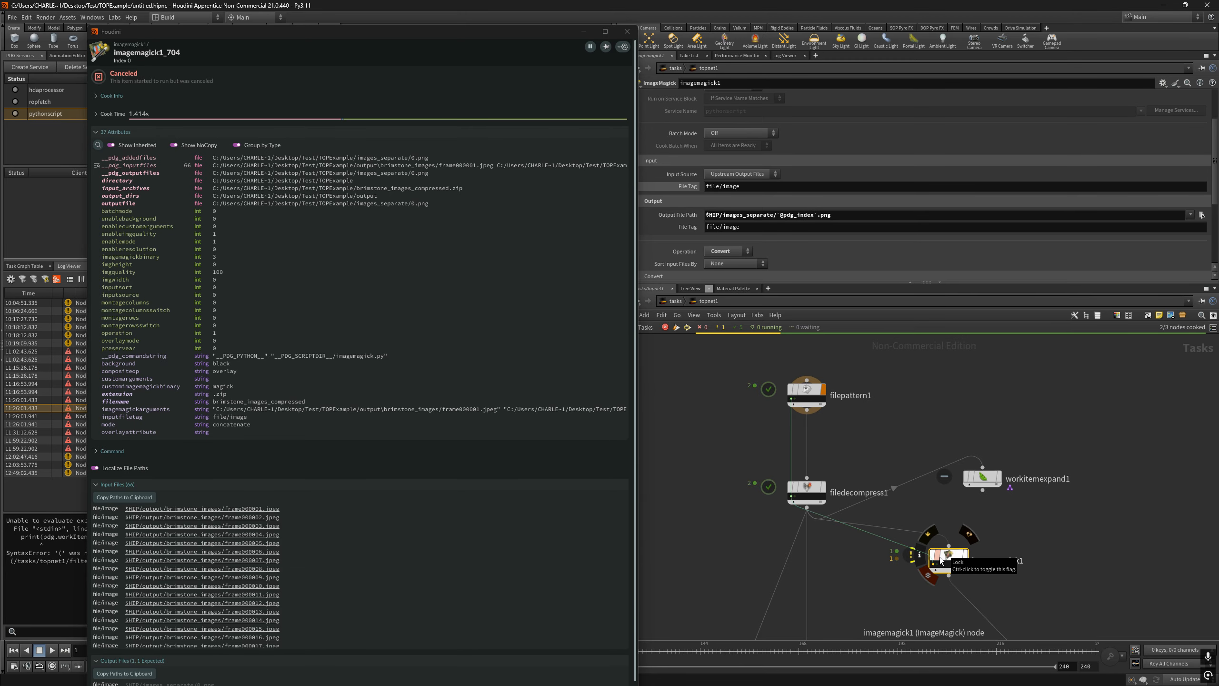
Insert {attribute} before .png in imagemagick1's Output File Path
{"action": "left_click", "coordinate": [820, 216]}
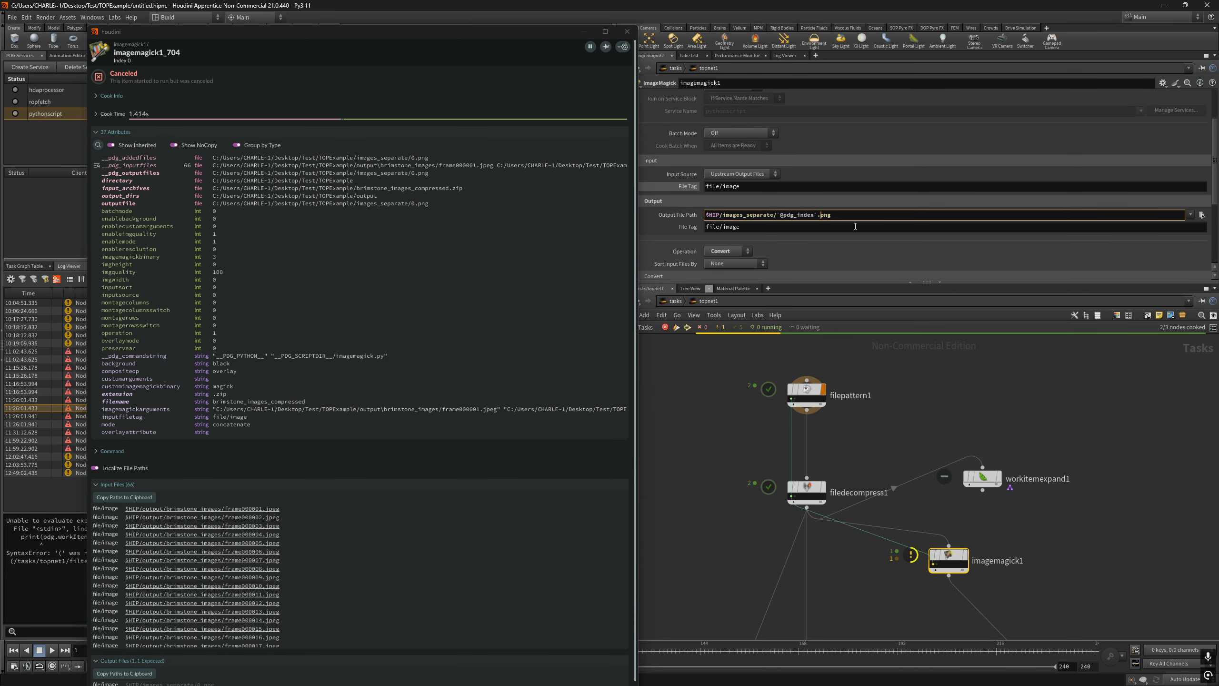
{"action": "type", "text": "{}"}
{"action": "type", "text": "attribute"}
Switch to Chrome, highlight {inputfilename} in the PDG Tutorial 2 forum thread's title, and minimize the browser
{"action": "key", "text": "alt+Tab"}
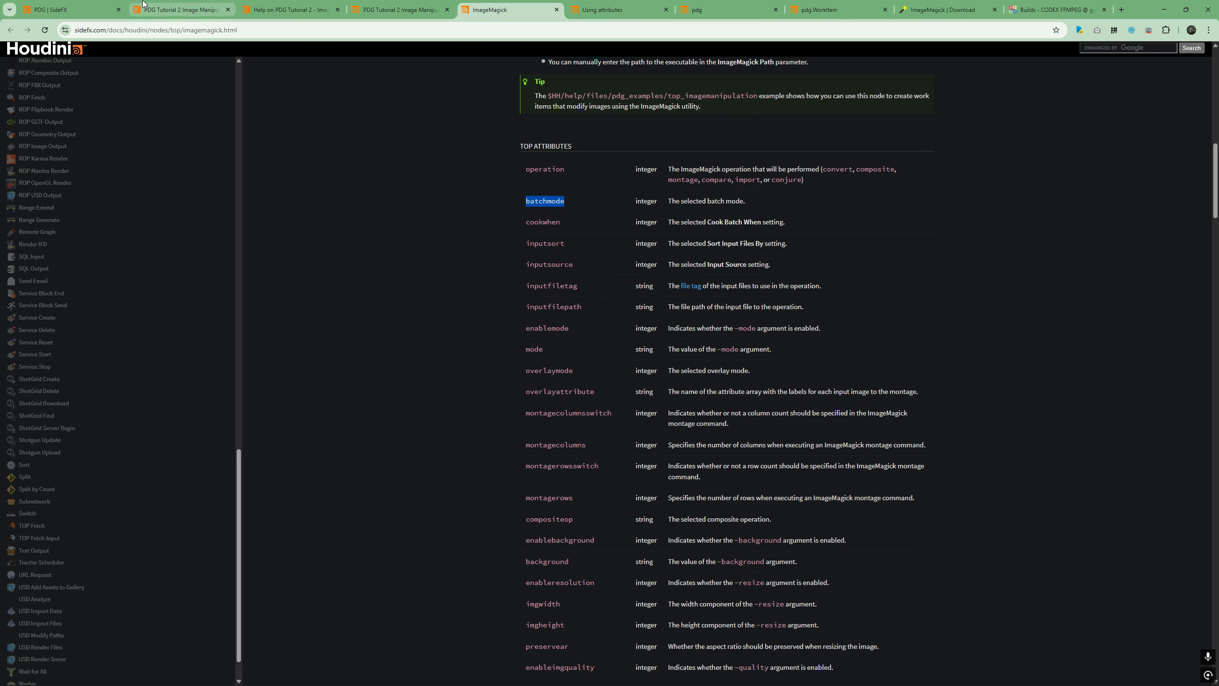
{"action": "left_click", "coordinate": [72, 9]}
{"action": "left_click", "coordinate": [183, 10]}
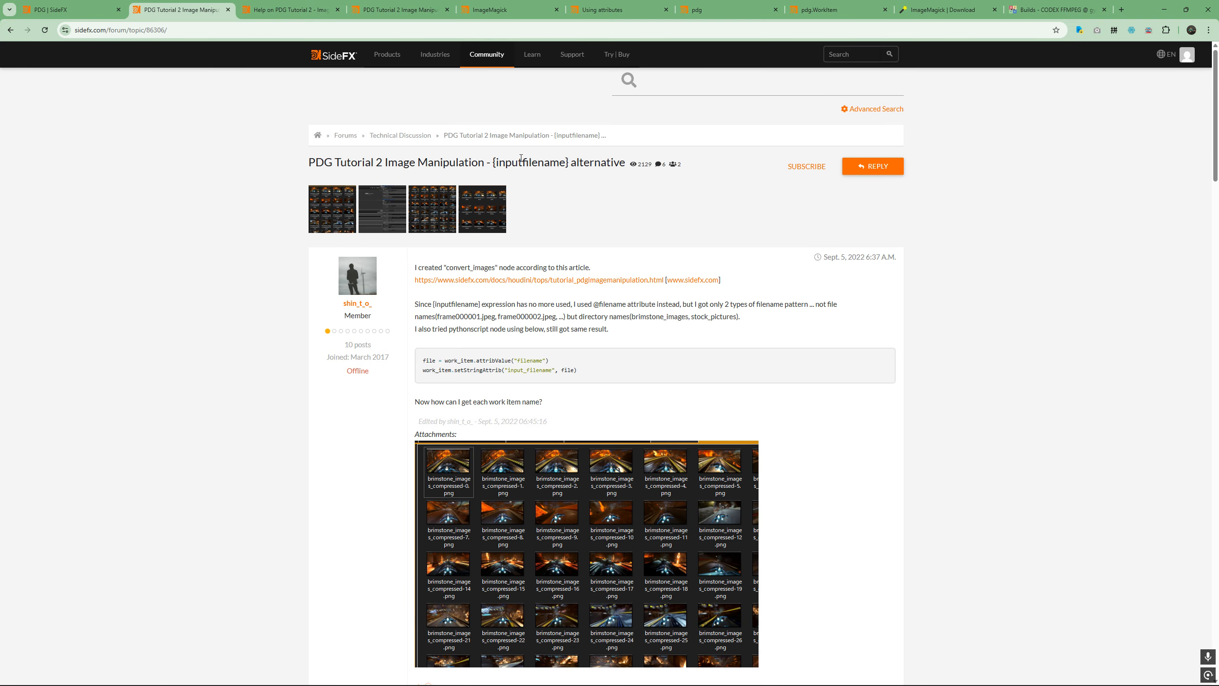
{"action": "mouse_move", "coordinate": [496, 161]}
{"action": "left_mouse_down"}
{"action": "mouse_move", "coordinate": [568, 164]}
{"action": "mouse_move", "coordinate": [493, 163]}
{"action": "left_mouse_up"}
{"action": "left_click", "coordinate": [568, 164]}
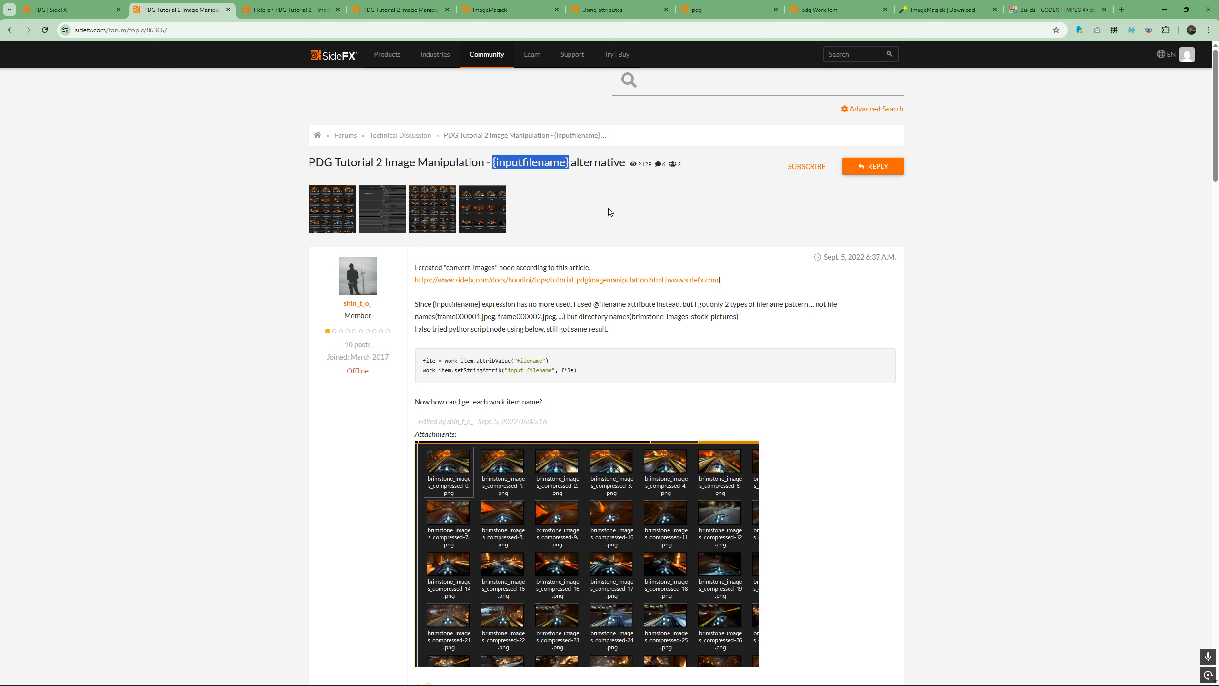
{"action": "left_click", "coordinate": [1164, 9]}
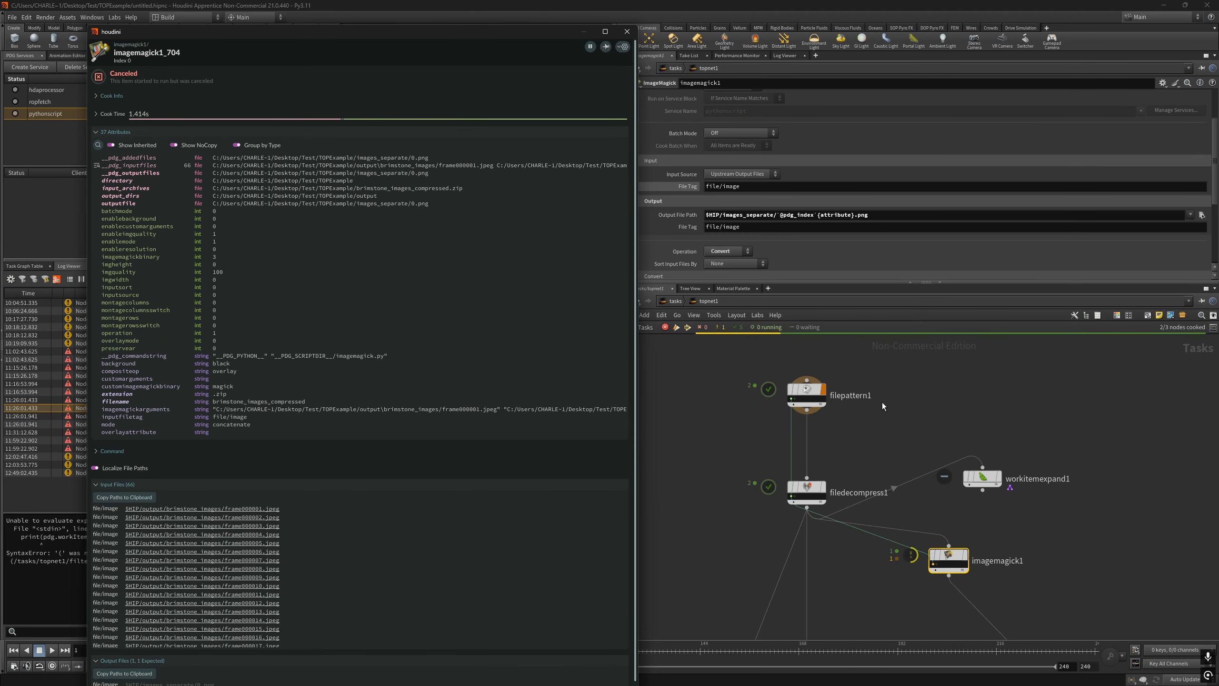
Move imagemagick1 closer beneath filedecompress1 and open the PDG Tutorial 2 Image Manipulation documentation in Chrome
{"action": "left_click_drag", "start_coordinate": [950, 559], "coordinate": [894, 557]}
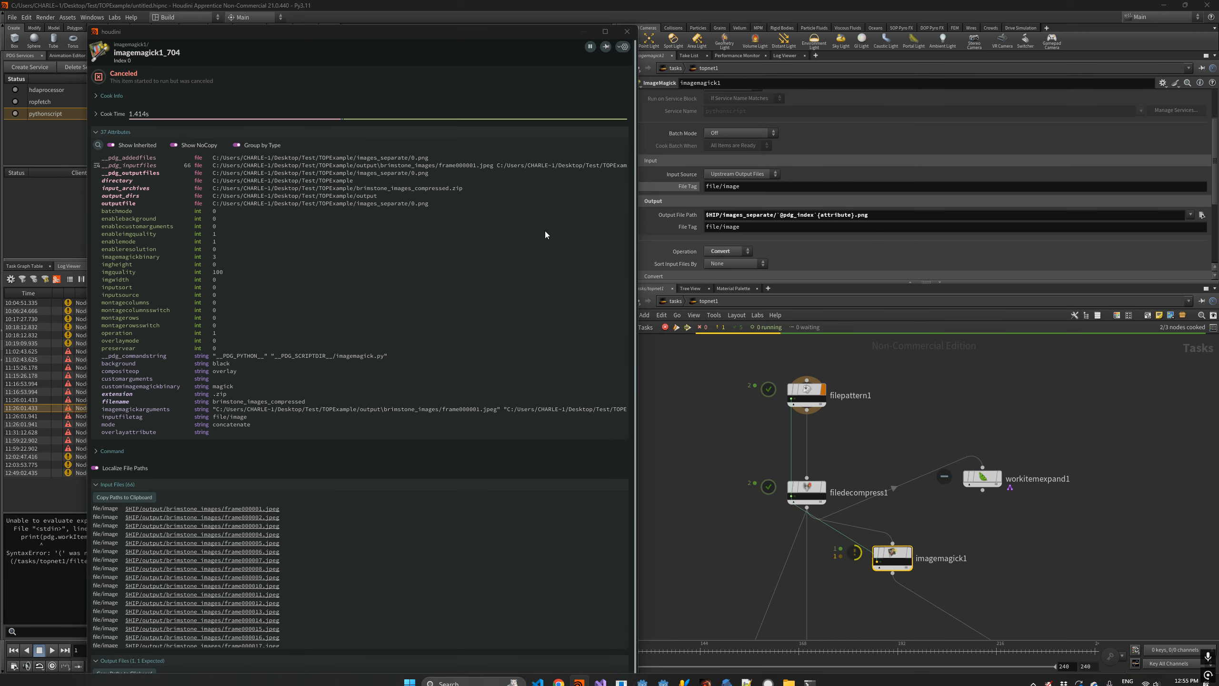
{"action": "key", "text": "alt+Tab"}
{"action": "left_click", "coordinate": [412, 3]}
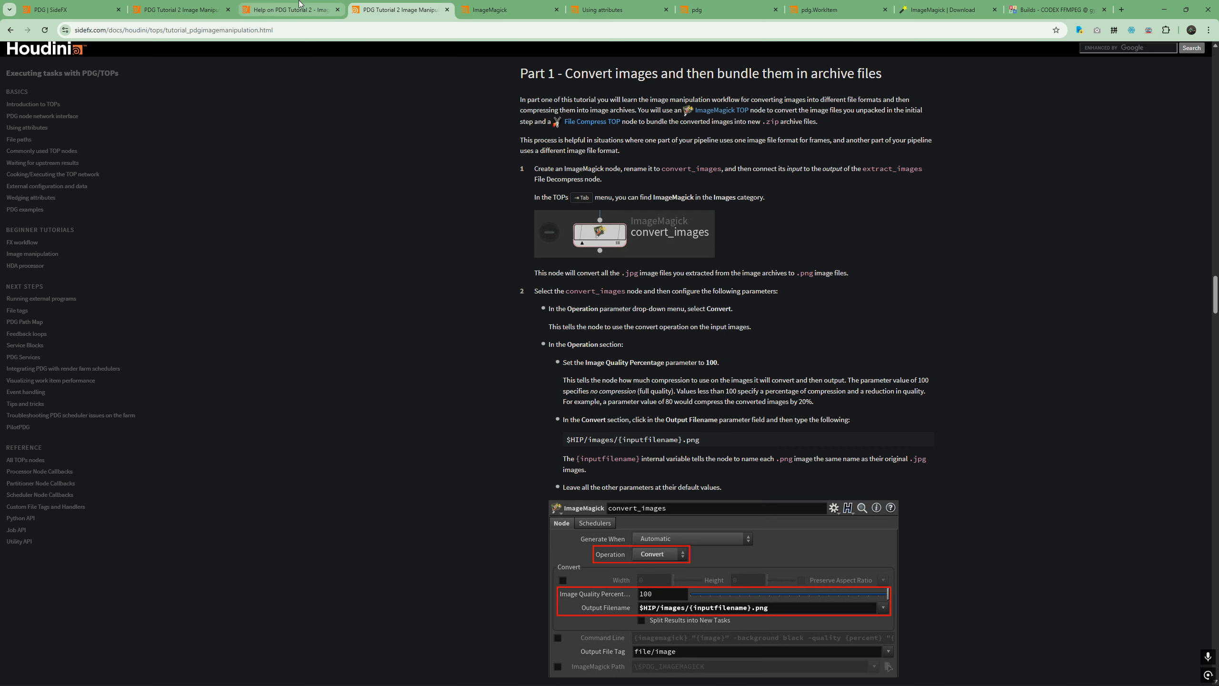
Copy $HIP/images/{inputfilename}.png from the Houdini tutorial page and use it as imagemagick1's output file path
{"action": "left_click_drag", "start_coordinate": [565, 440], "coordinate": [700, 441]}
{"action": "key", "text": "ctrl+c"}
{"action": "double_click", "coordinate": [1158, 4]}
{"action": "left_click", "coordinate": [1141, 35]}
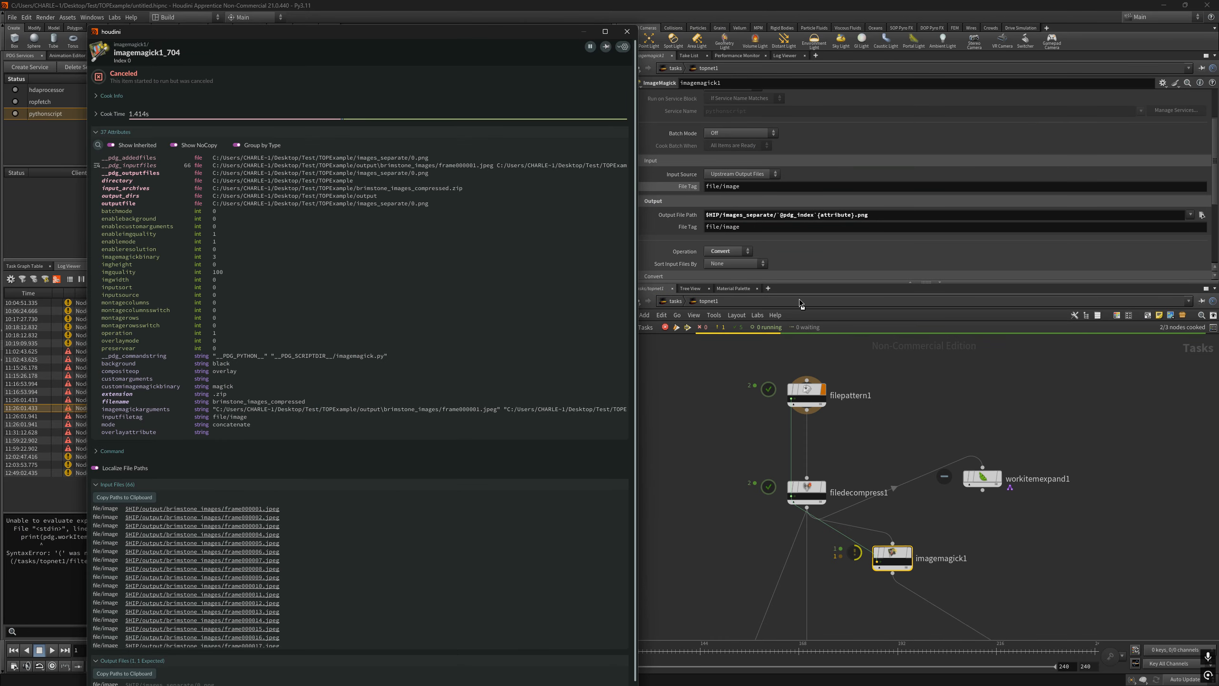
{"action": "left_click", "coordinate": [813, 214]}
{"action": "key", "text": "ctrl+a"}
{"action": "key", "text": "ctrl+v"}
{"action": "left_click", "coordinate": [913, 407]}
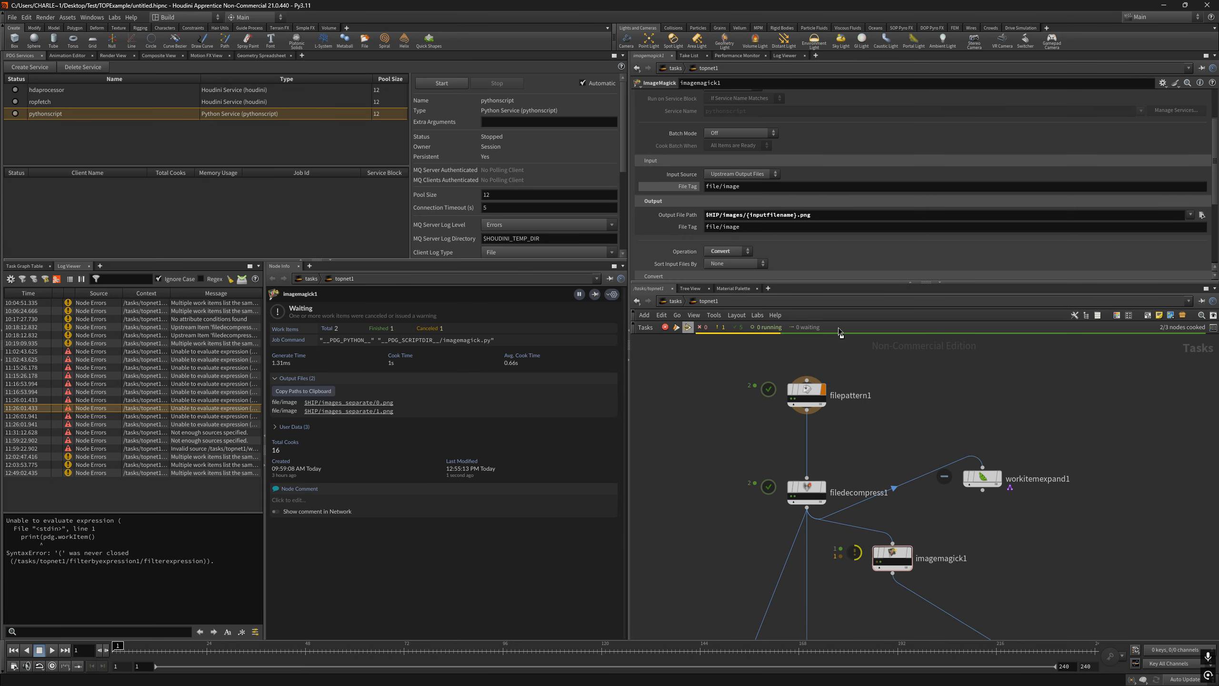
Move imagemagick1 slightly aside and inspect the attributes of filedecompress1's stock pictures work item
{"action": "mouse_move", "coordinate": [894, 565]}
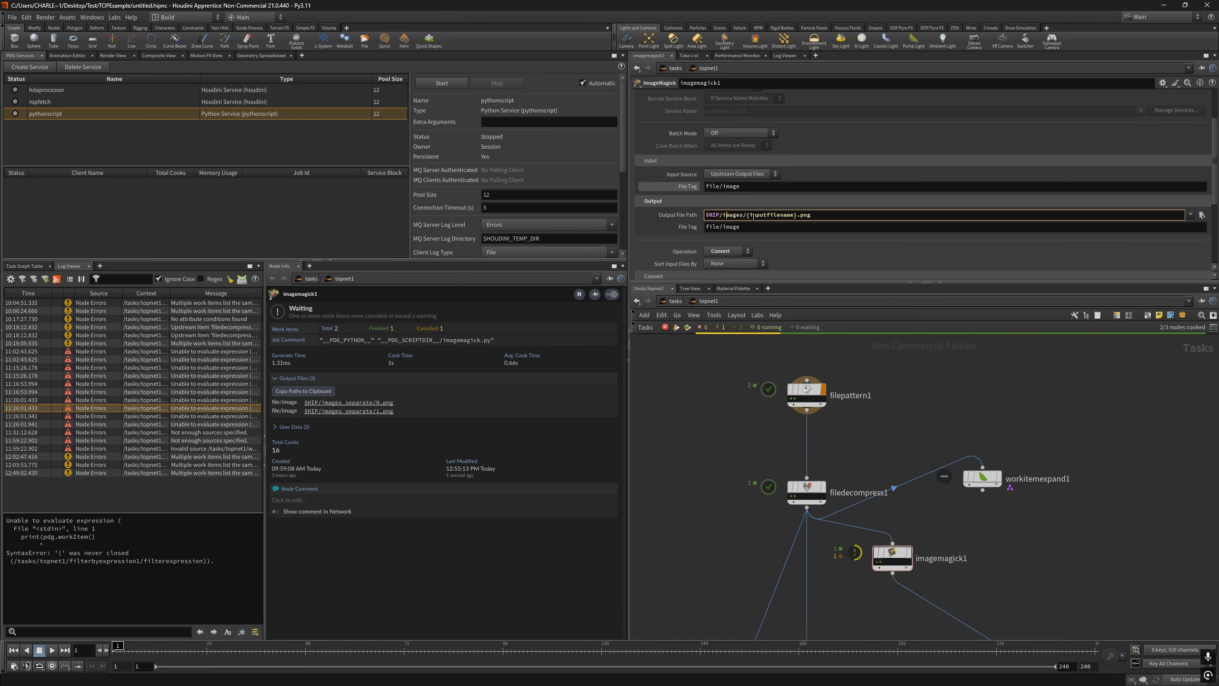
{"action": "left_click_drag", "start_coordinate": [749, 215], "coordinate": [792, 213]}
{"action": "left_click_drag", "start_coordinate": [892, 555], "coordinate": [932, 555]}
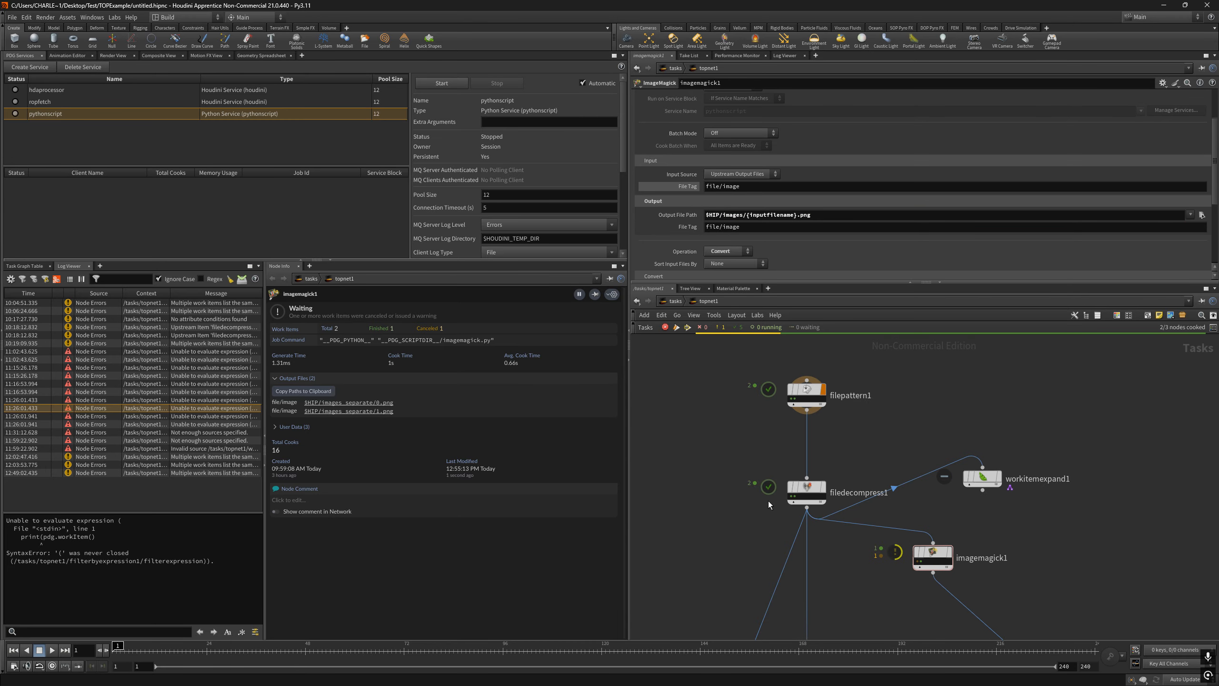
{"action": "left_click", "coordinate": [793, 500]}
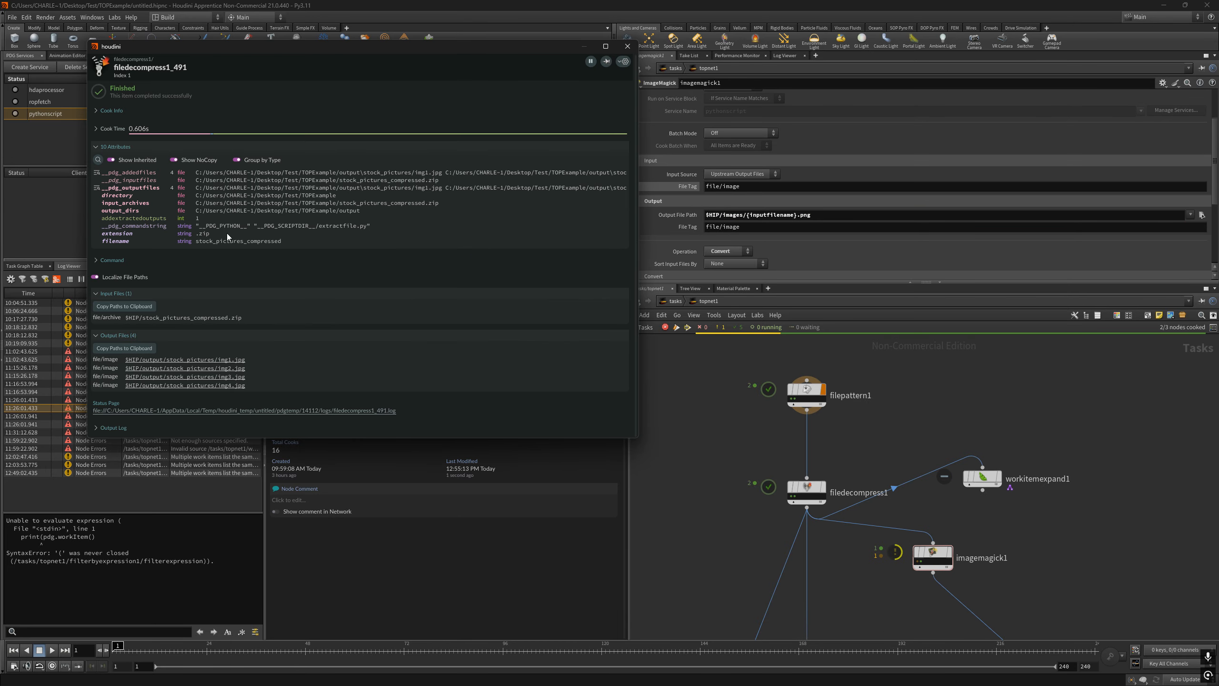
{"action": "left_click", "coordinate": [627, 46]}
Cook imagemagick1 and check how the converted PNG files are named in the images folder
{"action": "left_click", "coordinate": [957, 532]}
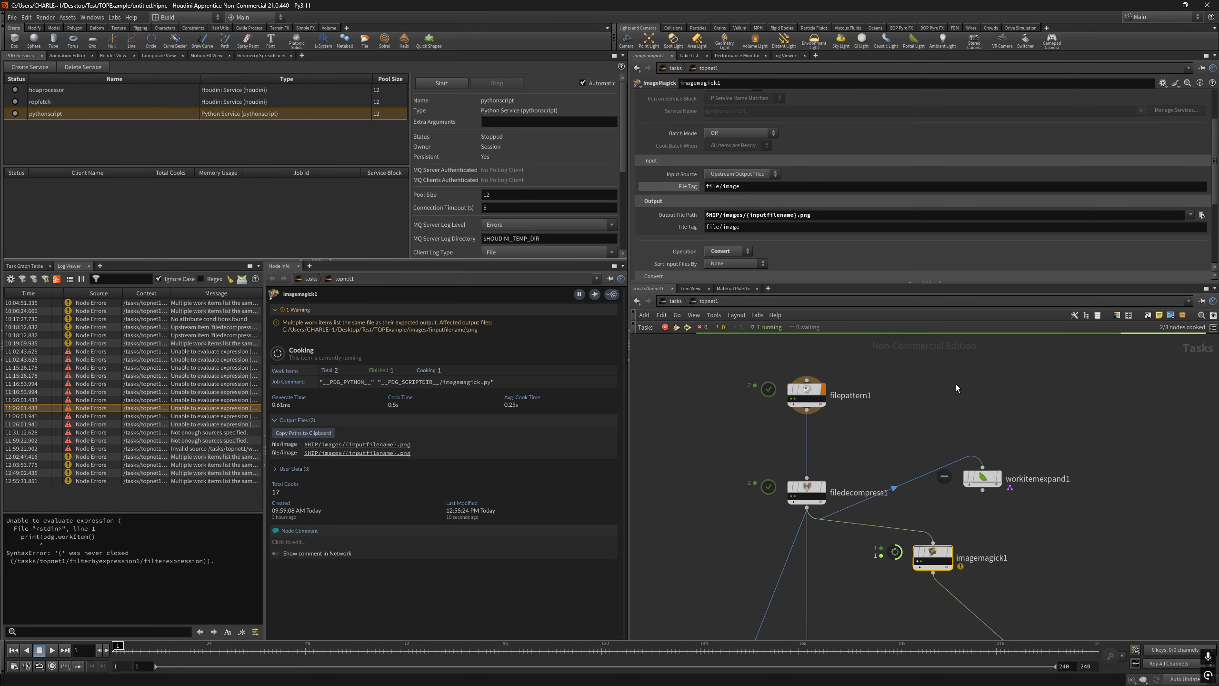
{"action": "key", "text": "alt+Tab"}
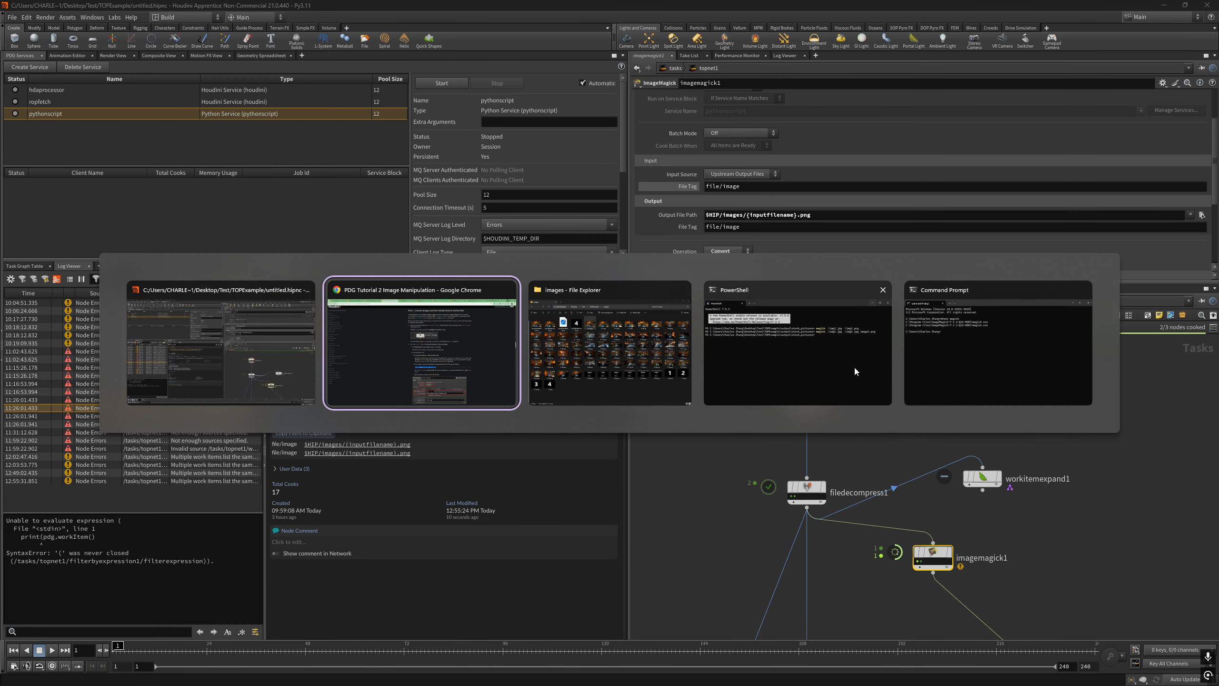
{"action": "left_click", "coordinate": [649, 357]}
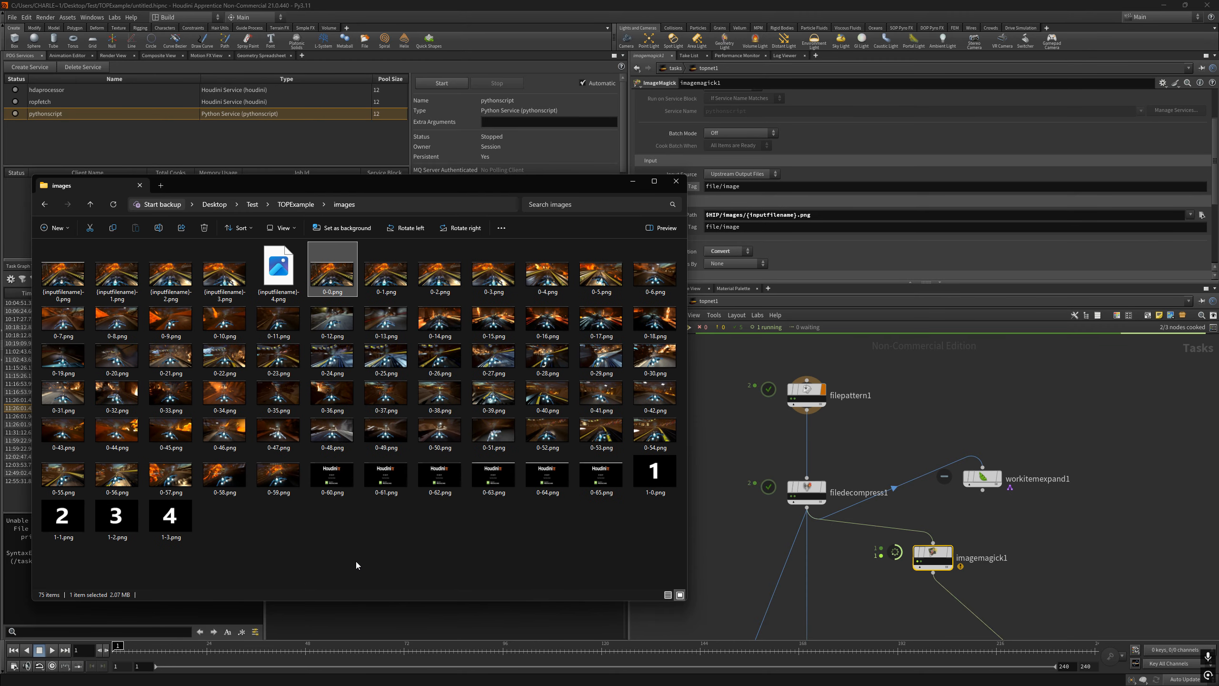
{"action": "left_click", "coordinate": [82, 293]}
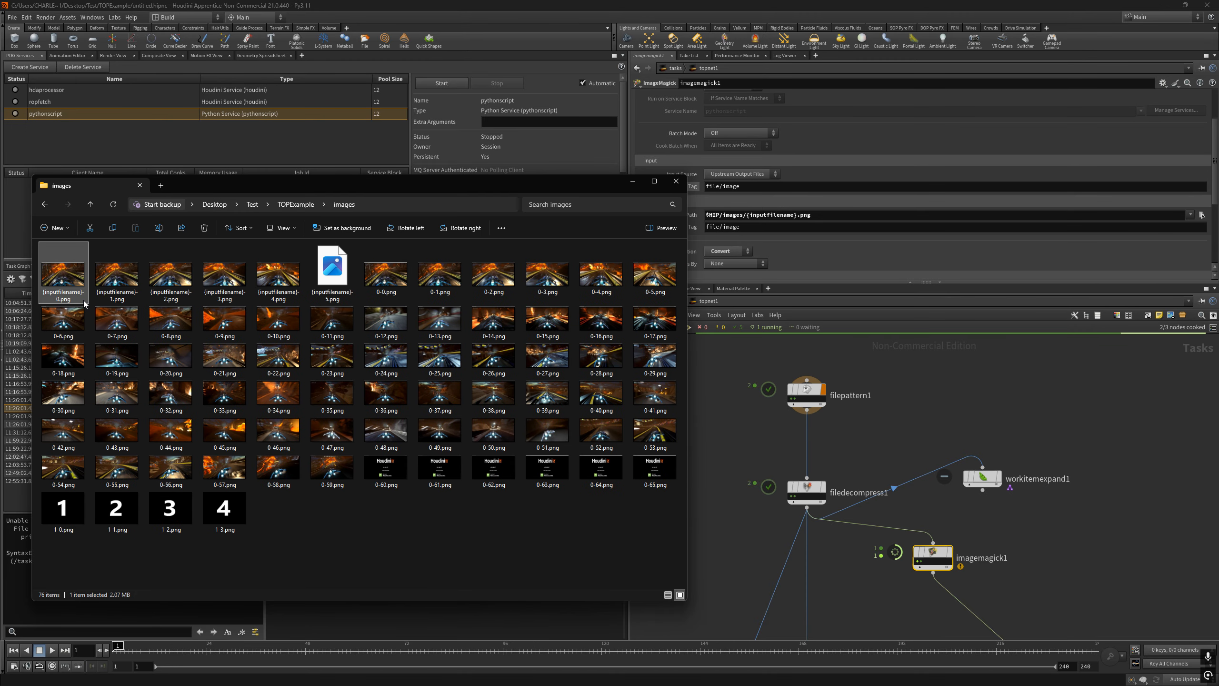
{"action": "left_click", "coordinate": [85, 294]}
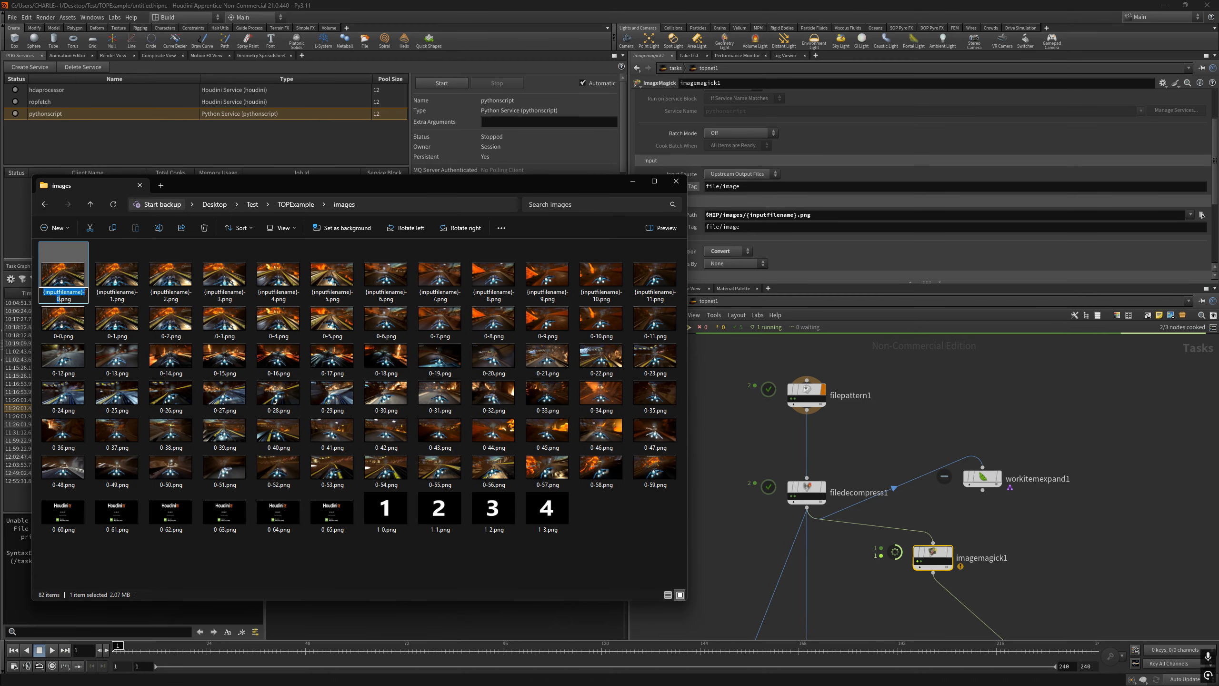
{"action": "left_click", "coordinate": [175, 280]}
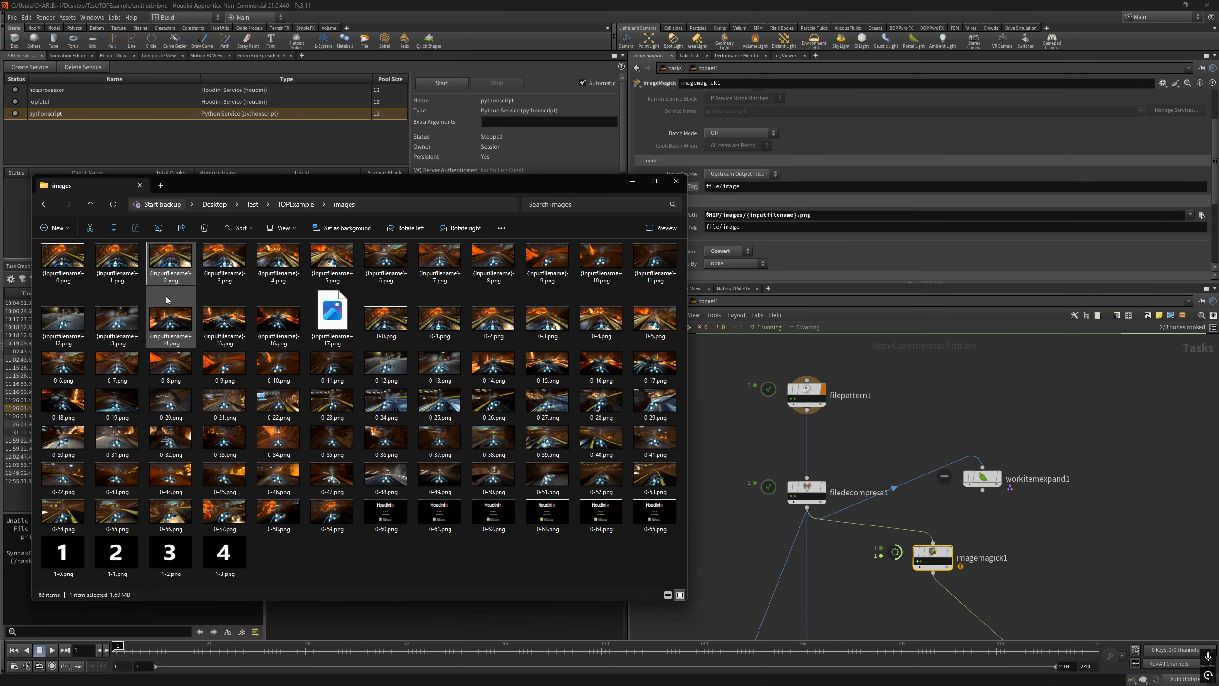
{"action": "left_click", "coordinate": [57, 278]}
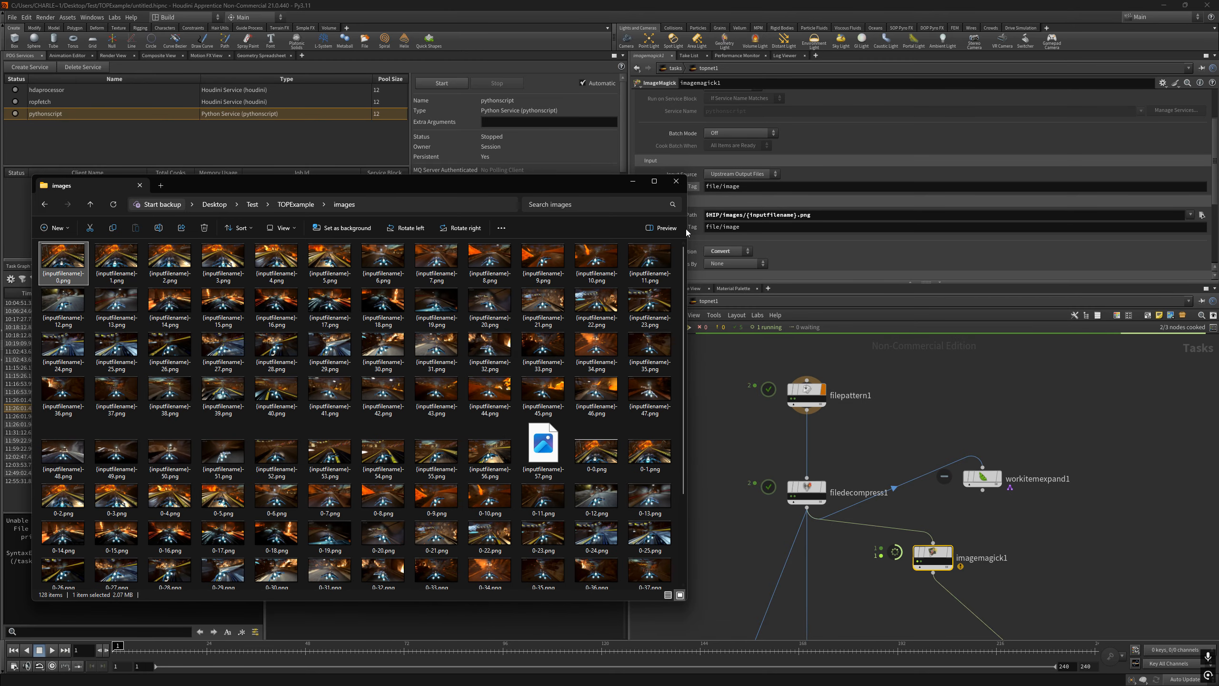
Return to Houdini, cancel the cook and inspect the attributes of imagemagick1's stock pictures work item
{"action": "left_click", "coordinate": [743, 419]}
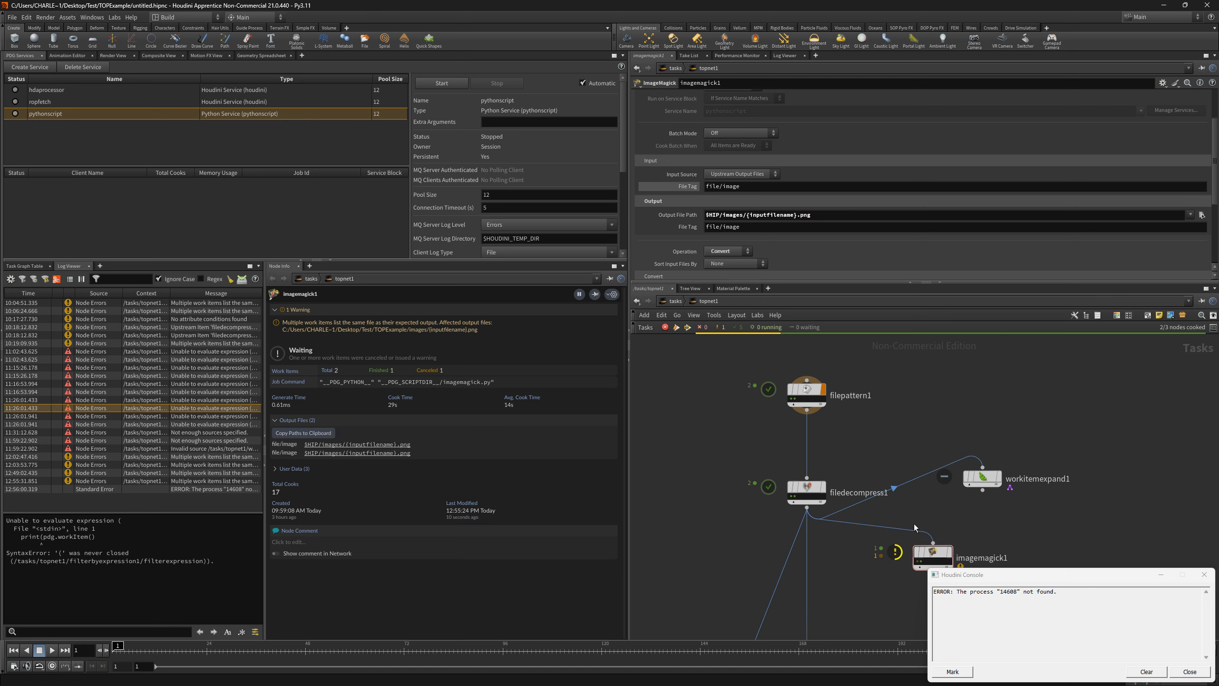
{"action": "middle_click_drag", "start_coordinate": [885, 525], "coordinate": [855, 469]}
{"action": "middle_click", "coordinate": [893, 505]}
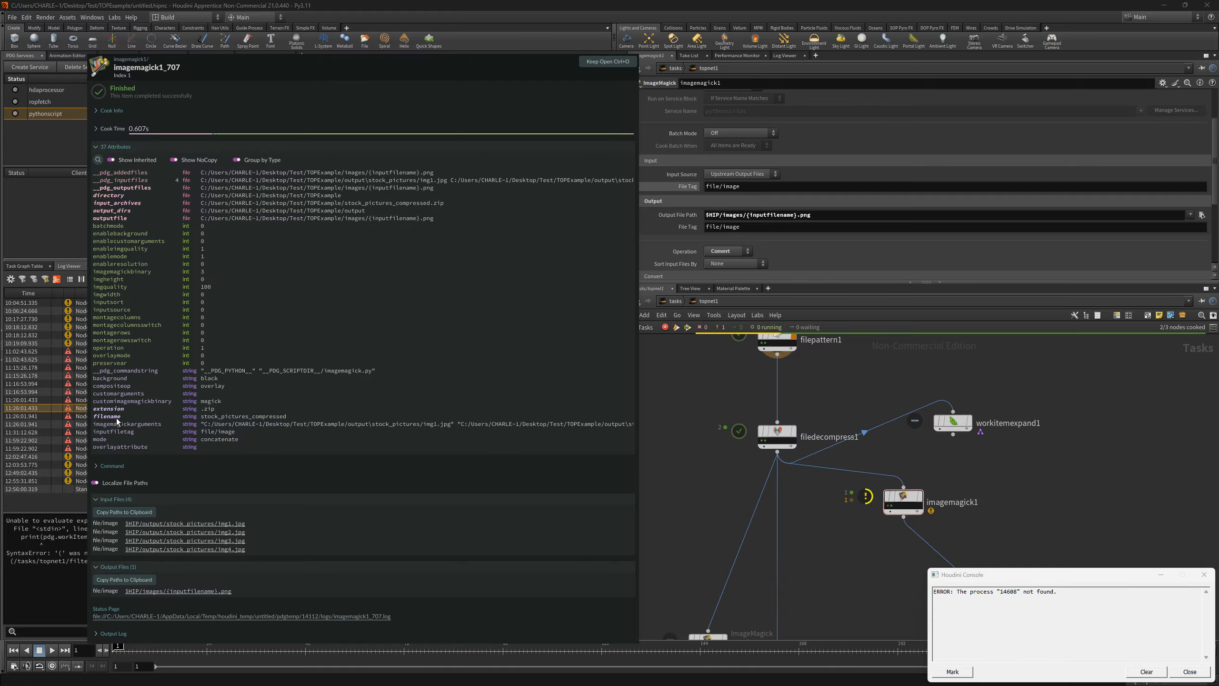
Change imagemagick1's output file path to $HIP/images/{filename}.png
{"action": "left_click", "coordinate": [761, 214]}
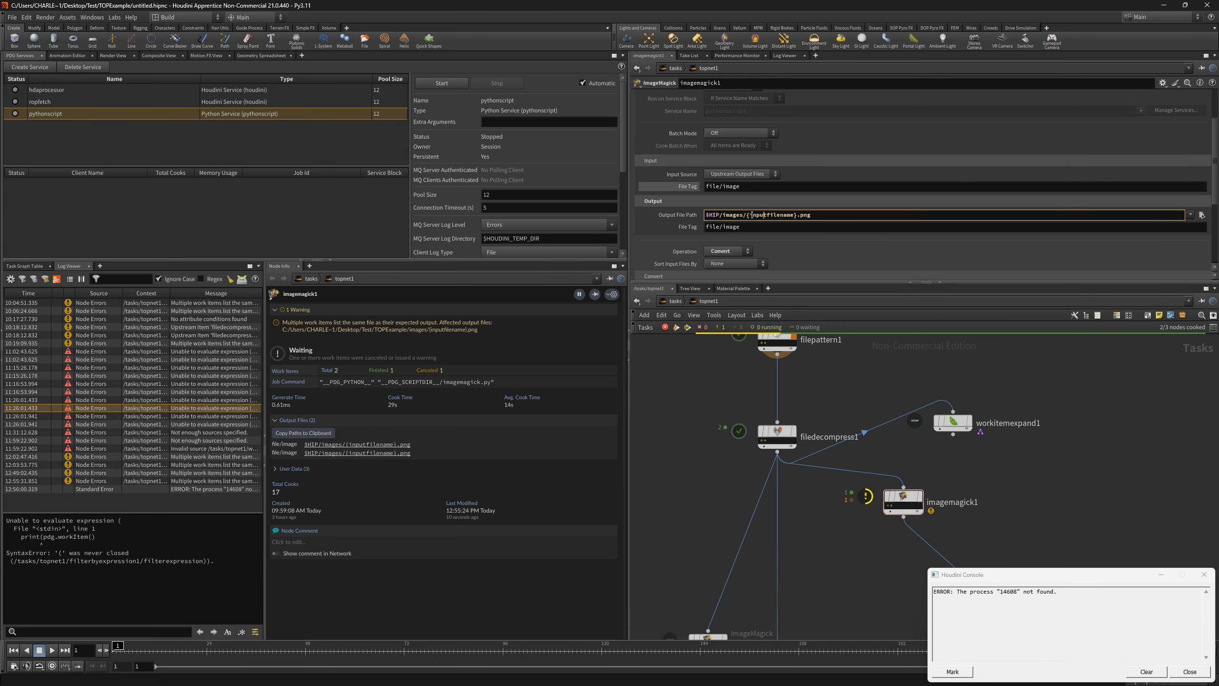
{"action": "key", "text": "Left"}
{"action": "key", "text": "ctrl+shift+Right"}
{"action": "type", "text": "filename"}
{"action": "key", "text": "Return"}
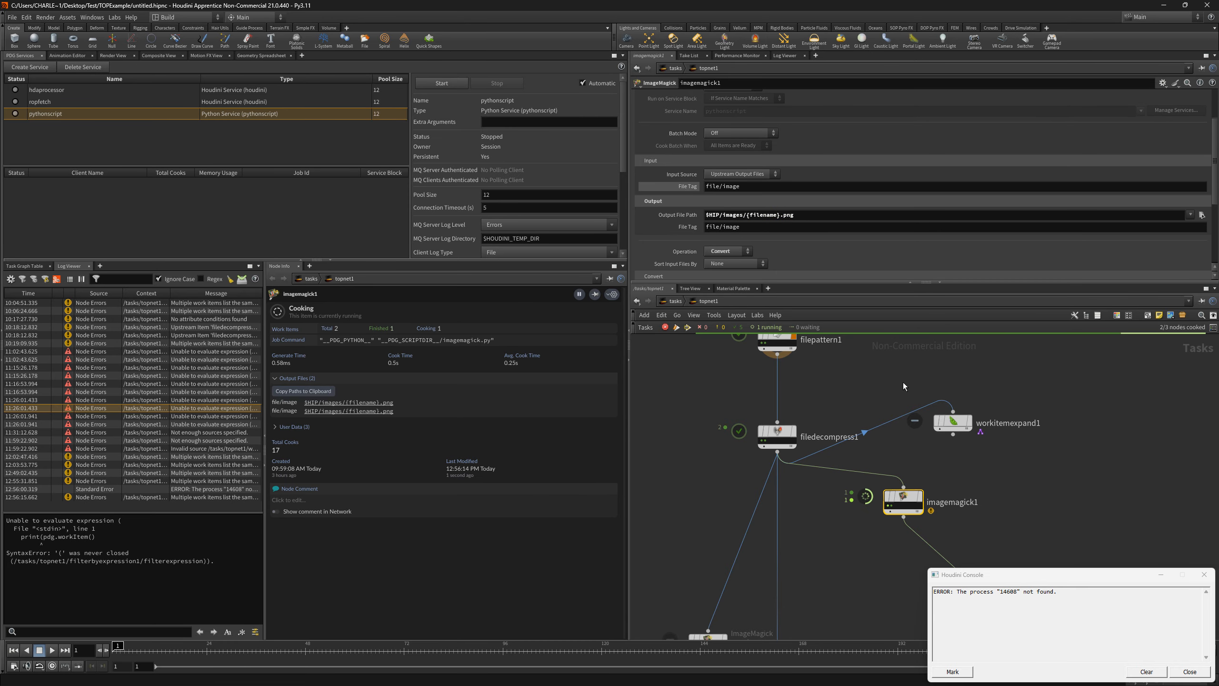
Check the names of the newly written PNGs in the images folder and cancel the running cook
{"action": "key", "text": "alt+Tab"}
{"action": "left_click", "coordinate": [561, 347]}
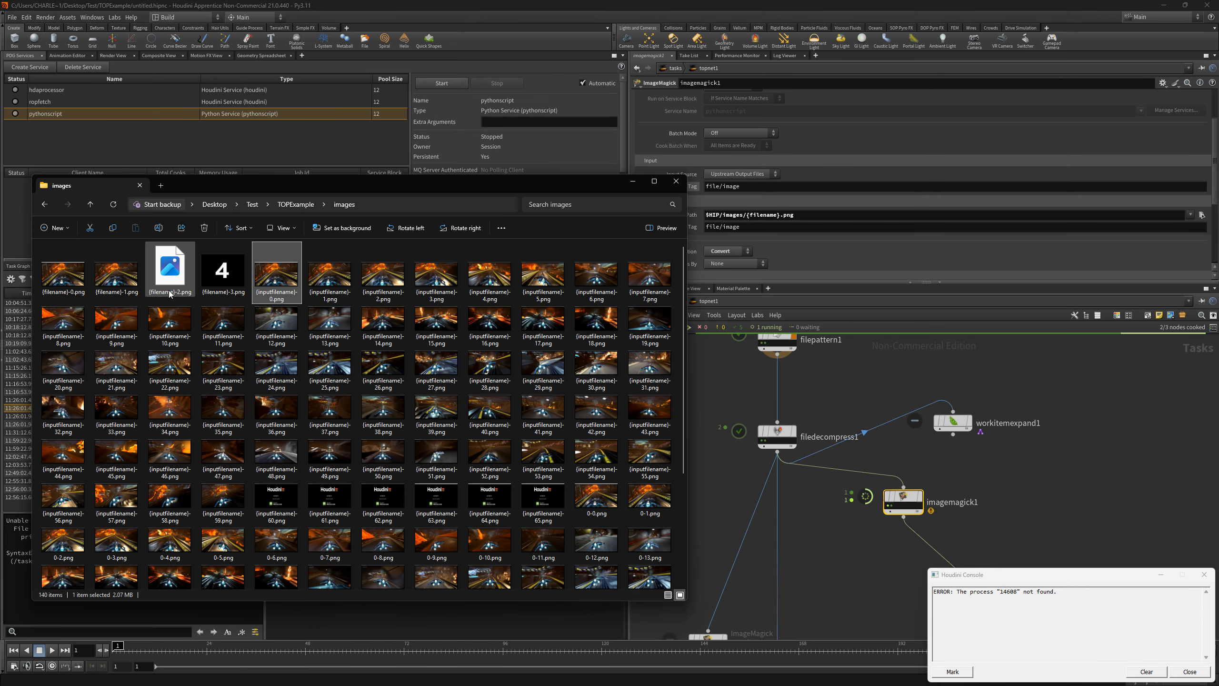
{"action": "left_click", "coordinate": [72, 292]}
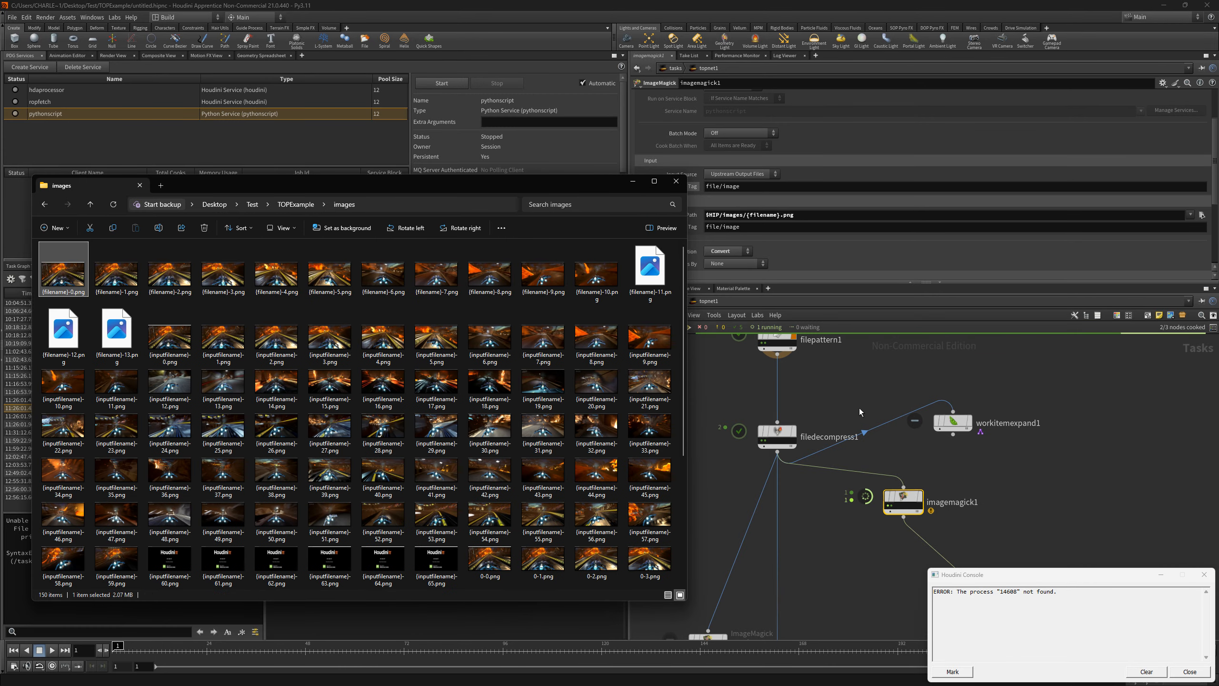
{"action": "left_click", "coordinate": [831, 360]}
{"action": "left_click", "coordinate": [675, 327]}
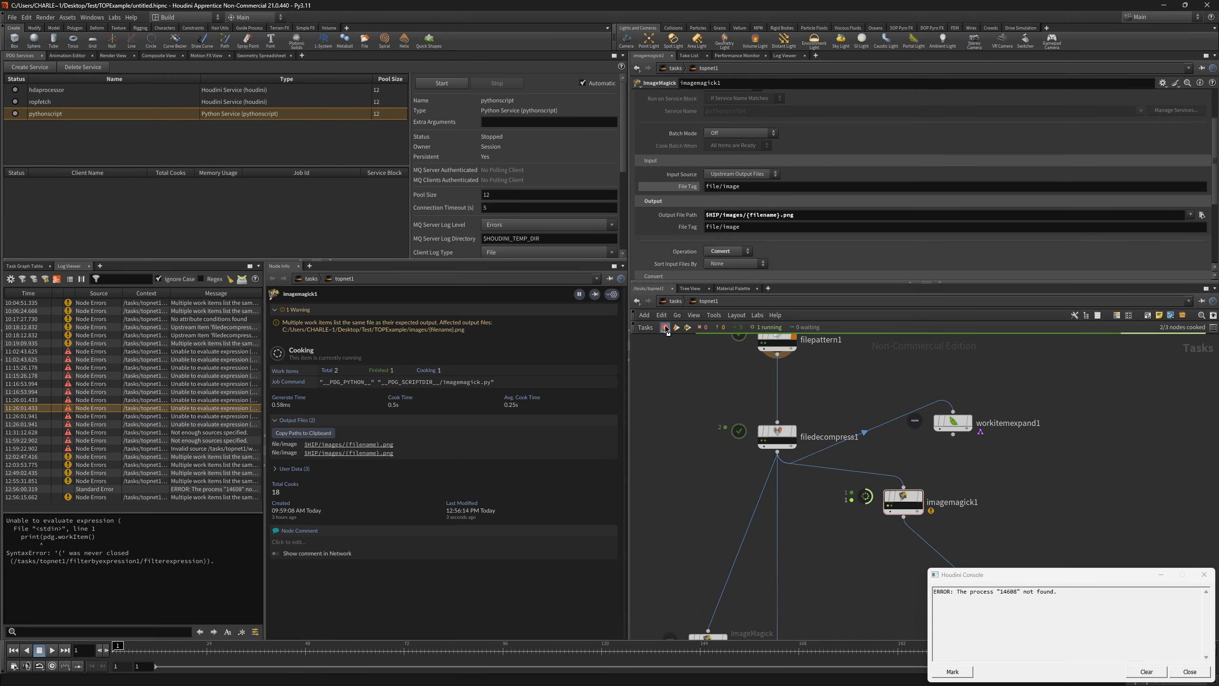
Wrap {filename} in backticks in imagemagick1's output file path
{"action": "left_click", "coordinate": [753, 216]}
{"action": "type", "text": "`"}
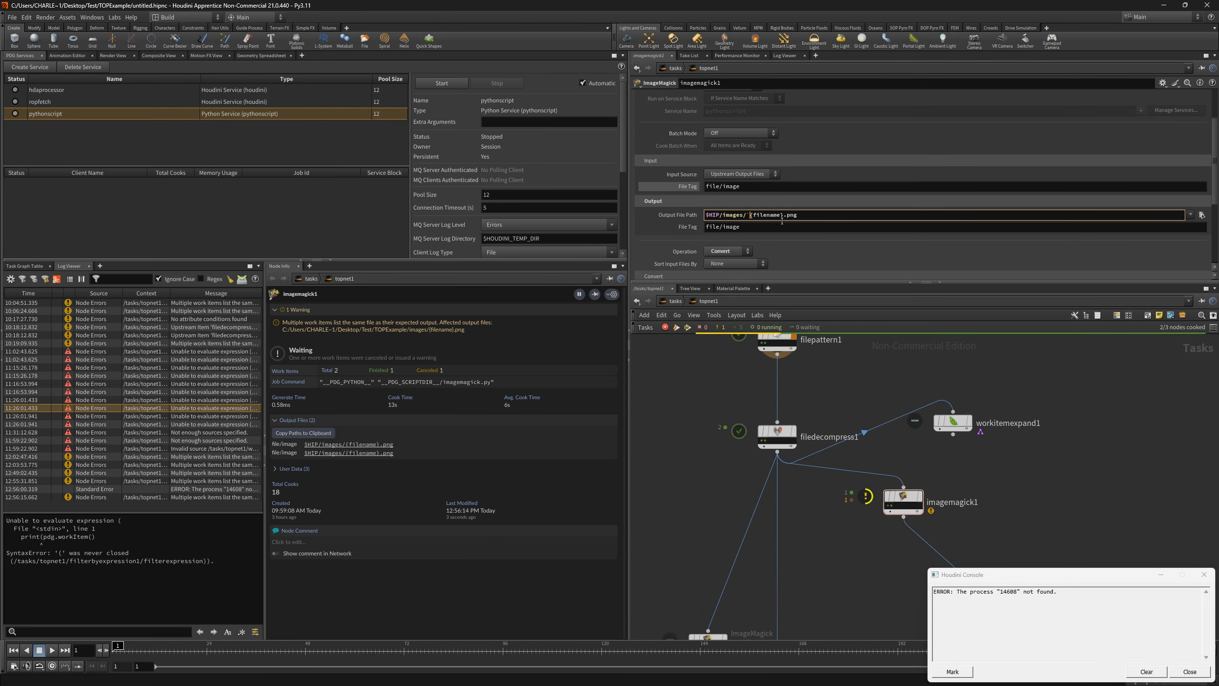
{"action": "left_click", "coordinate": [785, 216]}
{"action": "type", "text": "`"}
{"action": "key", "text": "Return"}
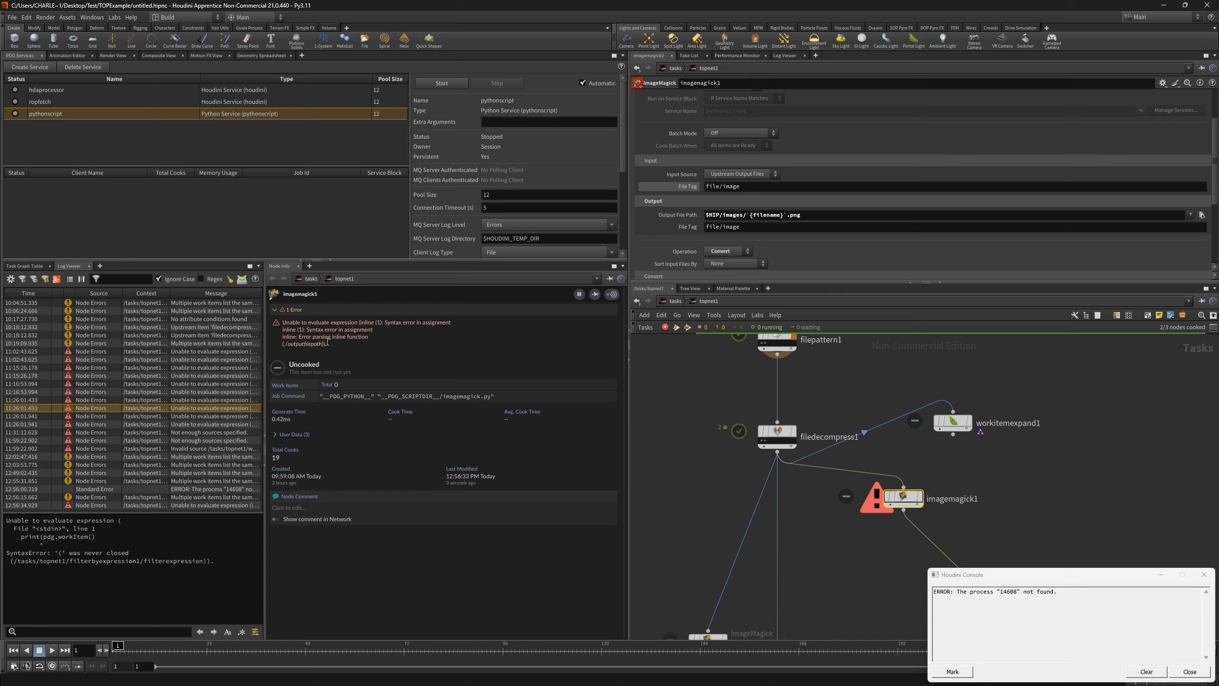
Read imagemagick1's expression error and look through the SideFX forum thread on PDG Tutorial 2 for the correct output path expression
{"action": "left_click_drag", "start_coordinate": [291, 337], "coordinate": [352, 343]}
{"action": "left_click", "coordinate": [353, 343]}
{"action": "key", "text": "alt+Tab"}
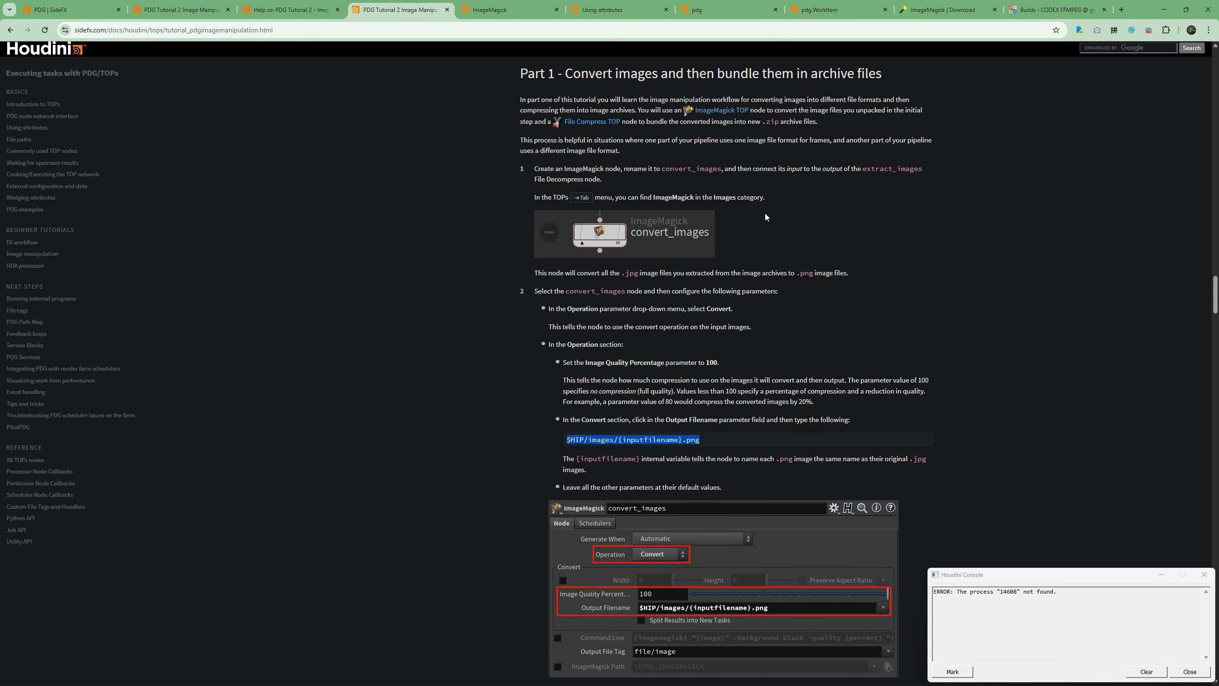
{"action": "left_click", "coordinate": [509, 9]}
{"action": "left_click", "coordinate": [399, 10]}
{"action": "left_click", "coordinate": [280, 6]}
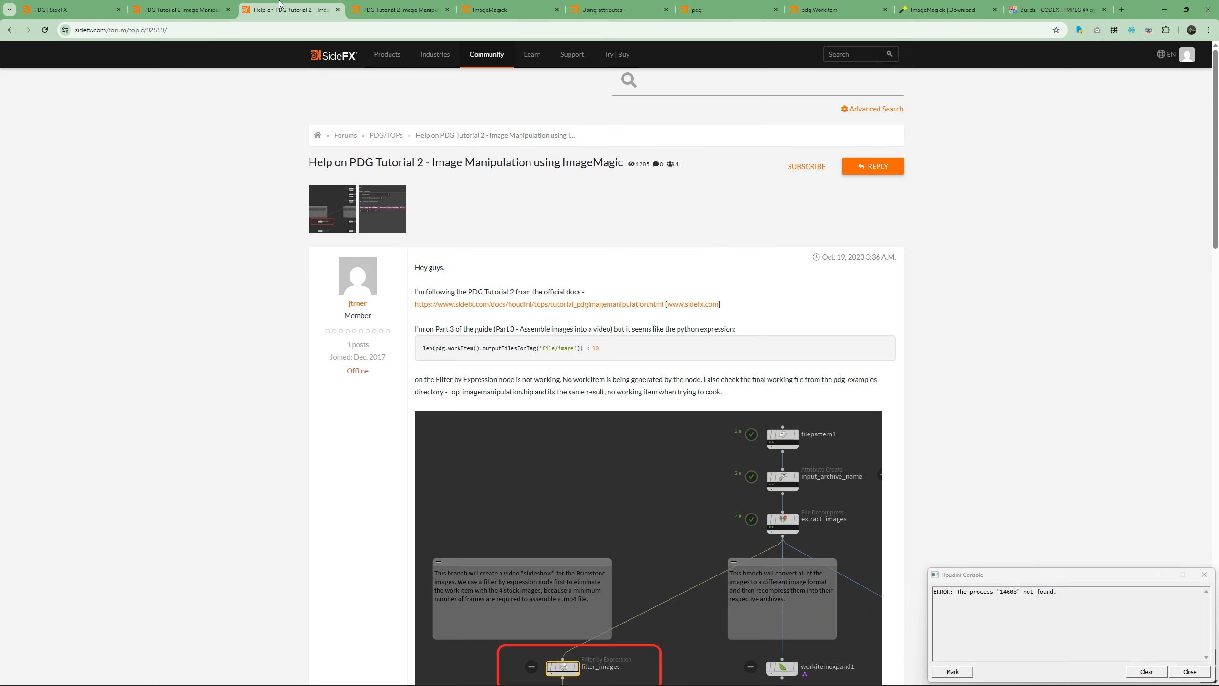
{"action": "left_click", "coordinate": [180, 10]}
{"action": "scroll", "coordinate": [624, 365], "scroll_direction": "down", "scroll_amount": 15}
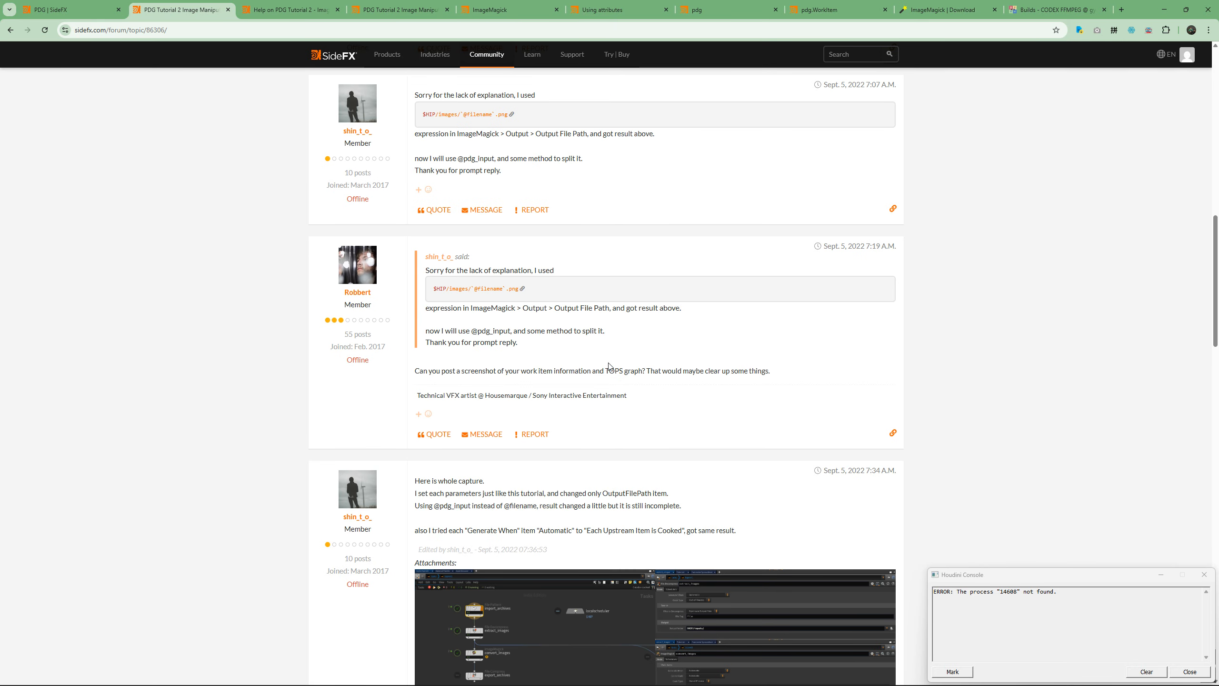
{"action": "scroll", "coordinate": [624, 389], "scroll_direction": "down", "scroll_amount": 5}
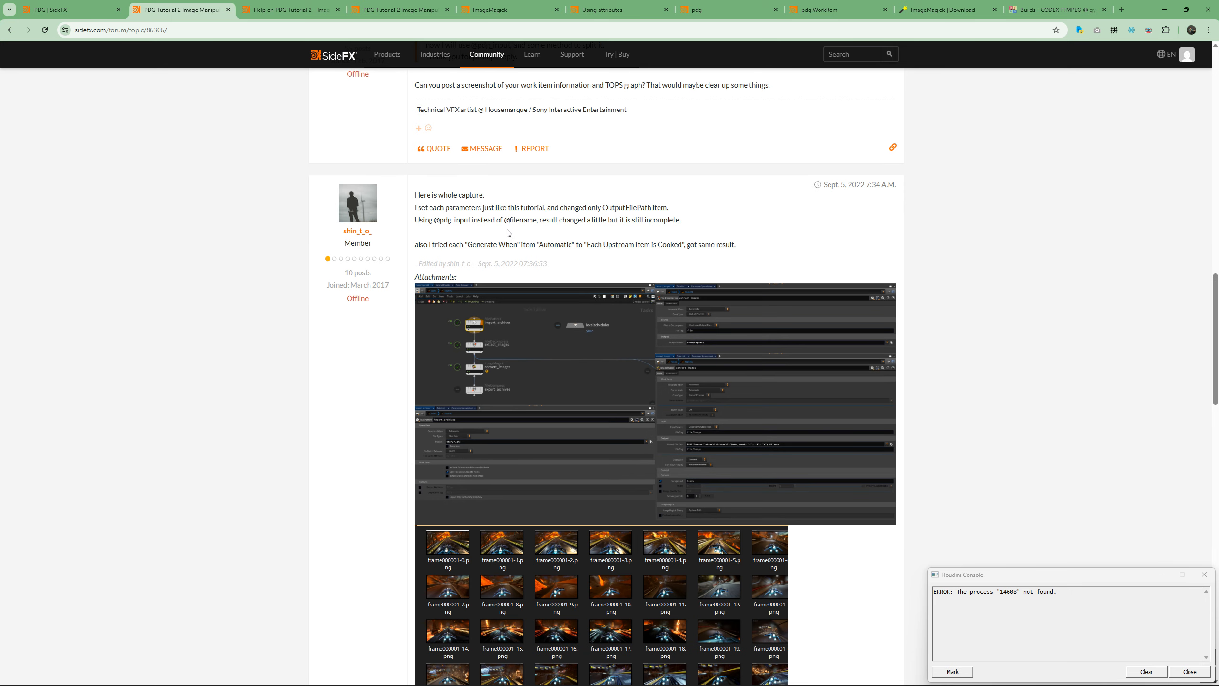
{"action": "left_click_drag", "start_coordinate": [504, 220], "coordinate": [538, 221]}
{"action": "left_click", "coordinate": [1167, 6]}
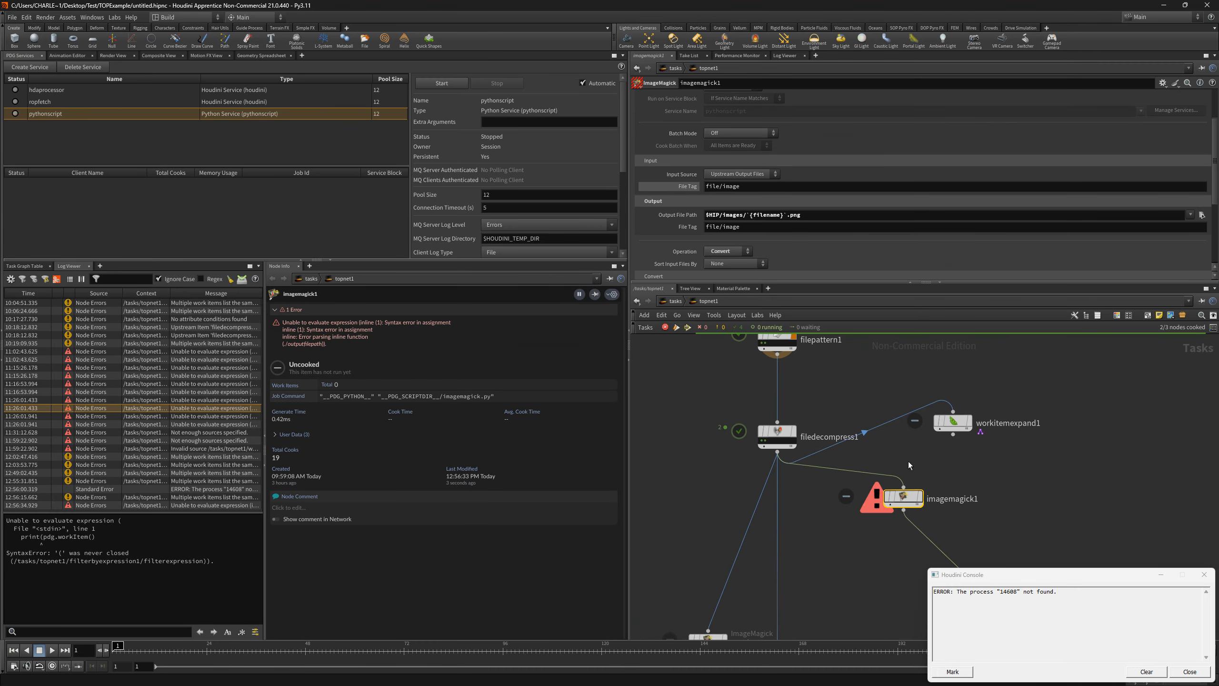
{"action": "left_click_drag", "start_coordinate": [746, 215], "coordinate": [783, 216]}
{"action": "key", "text": "BackSpace"}
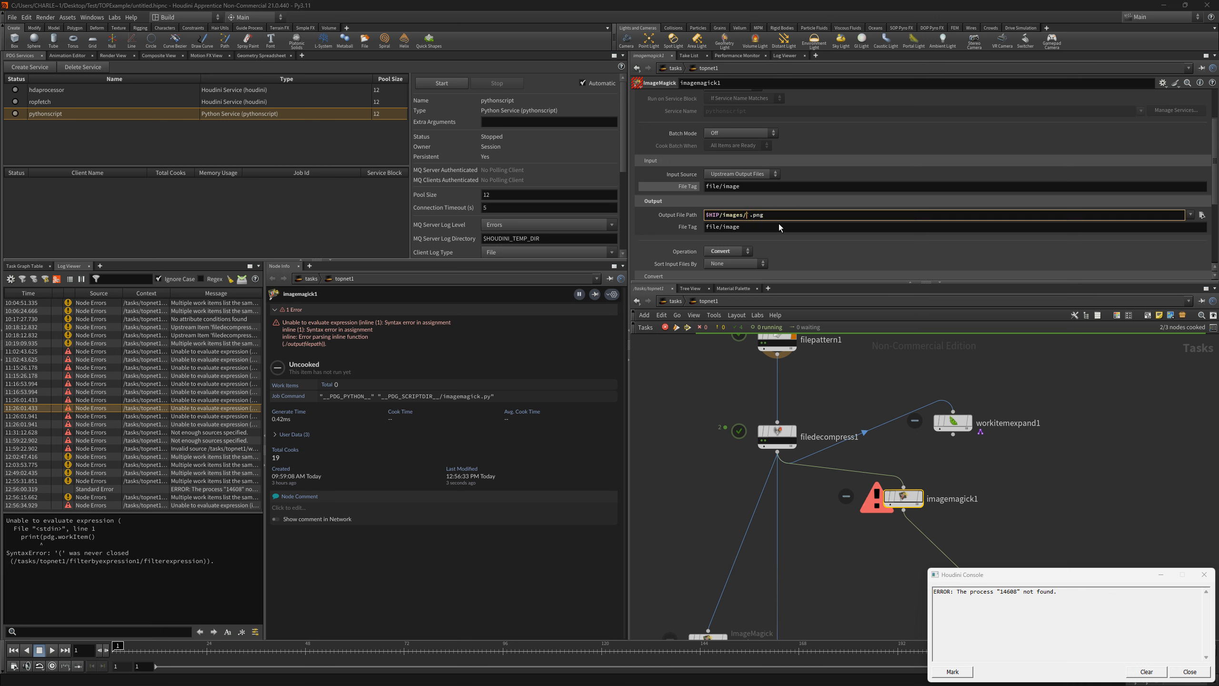
{"action": "type", "text": "@filename"}
{"action": "key", "text": "Return"}
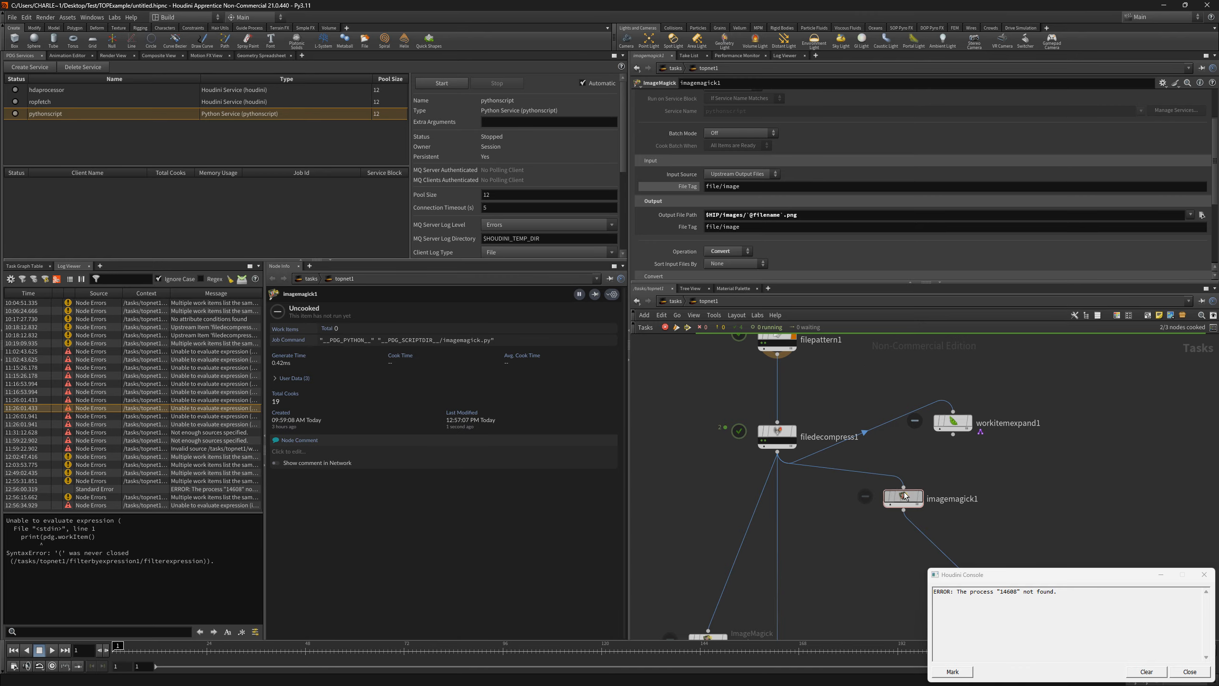
{"action": "left_click_drag", "start_coordinate": [902, 496], "coordinate": [891, 481]}
{"action": "key", "text": "shift+v"}
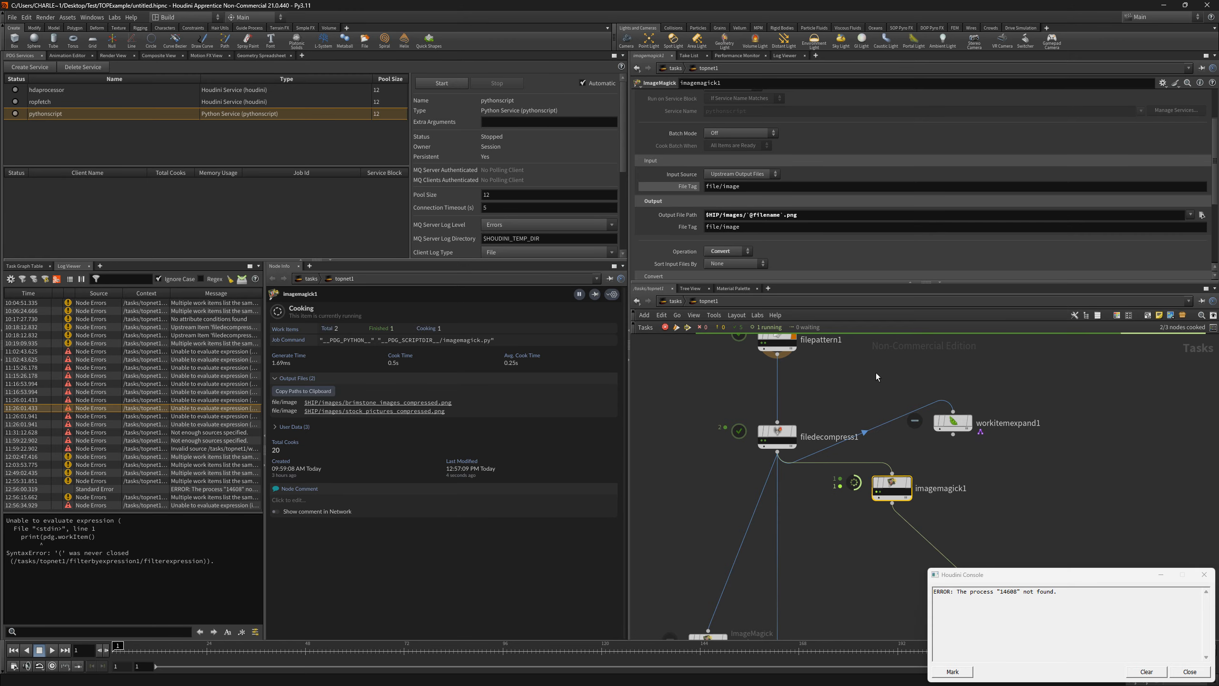
Trace the filename attribute used in imagemagick1's output path back to the filepattern1 node
{"action": "left_click_drag", "start_coordinate": [781, 215], "coordinate": [755, 212]}
{"action": "mouse_move", "coordinate": [778, 439]}
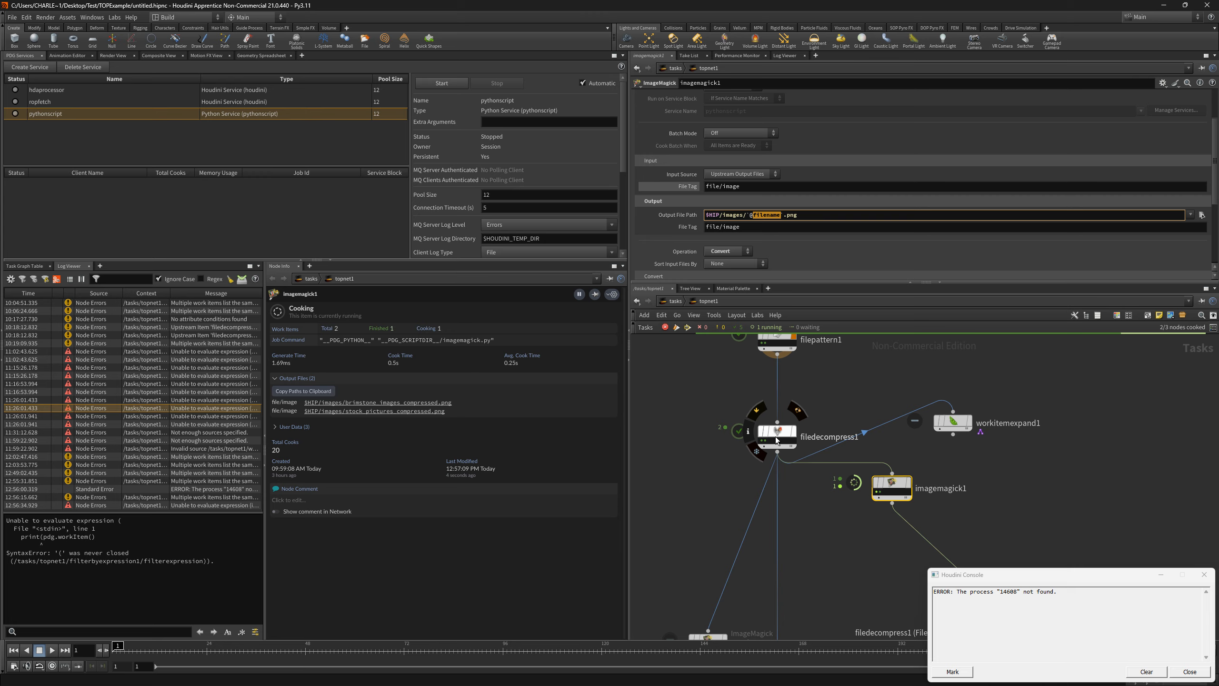
{"action": "middle_click_drag", "start_coordinate": [834, 373], "coordinate": [832, 402]}
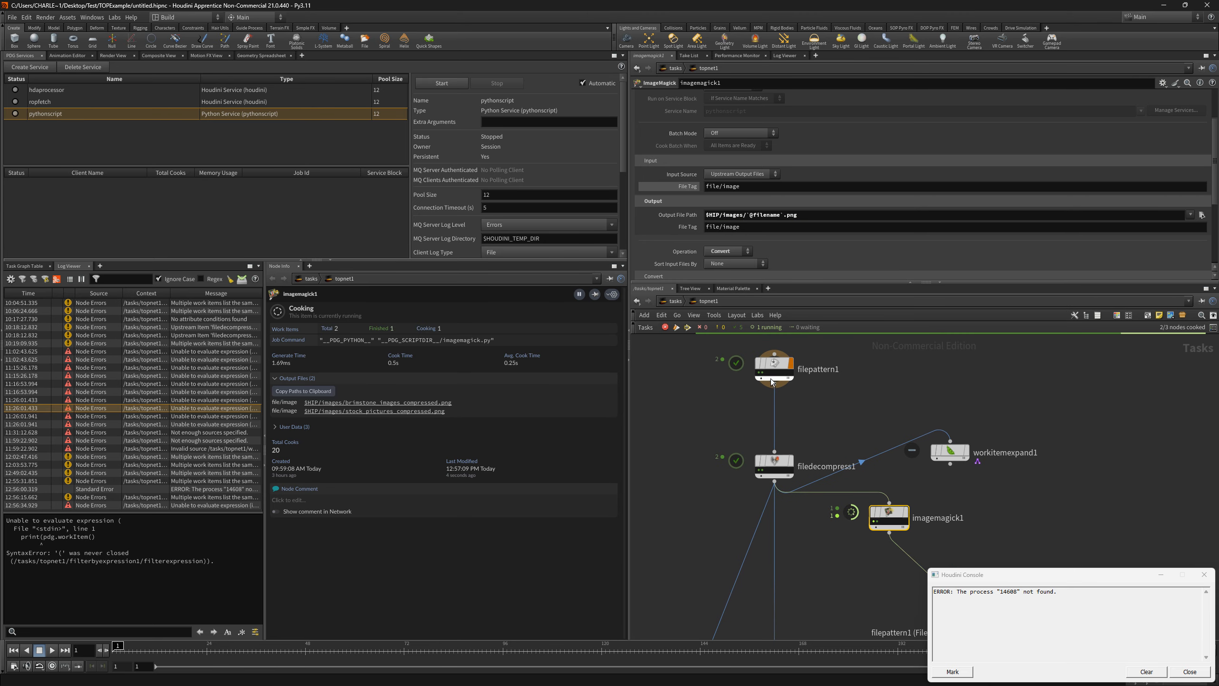
{"action": "left_click", "coordinate": [763, 376]}
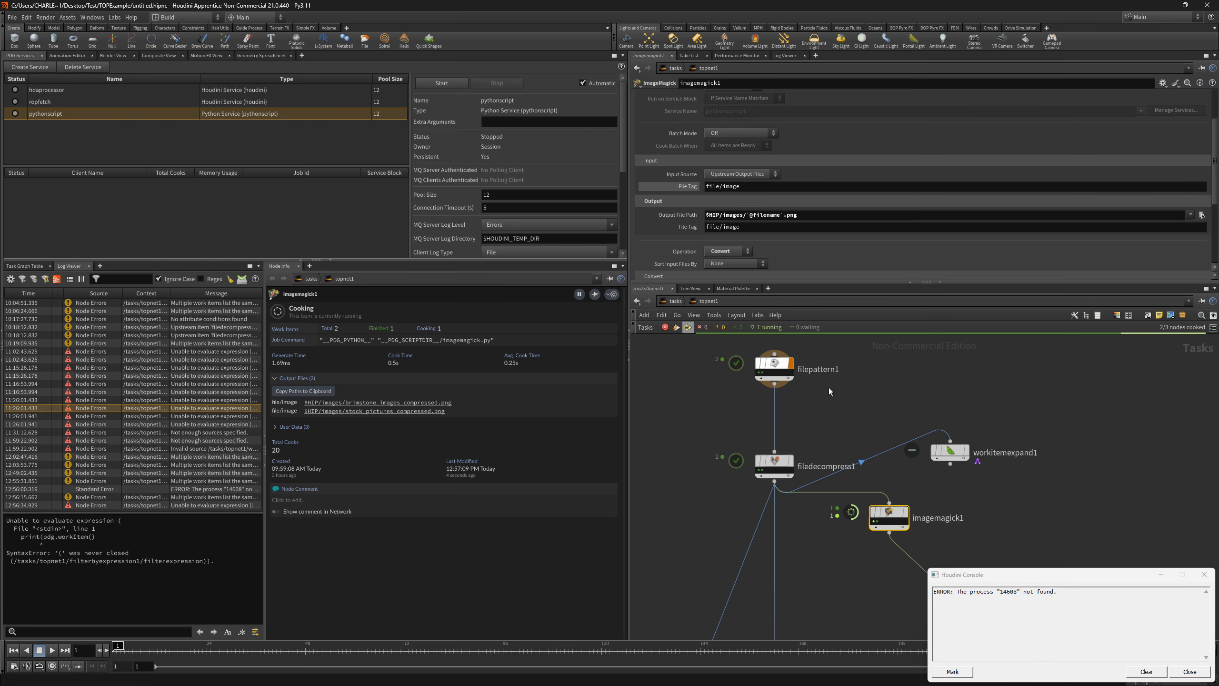
Switch to File Explorer and reopen the images folder from TOPExample to check the exported PNG names
{"action": "key", "text": "alt+Tab"}
{"action": "key", "text": "alt+Tab"}
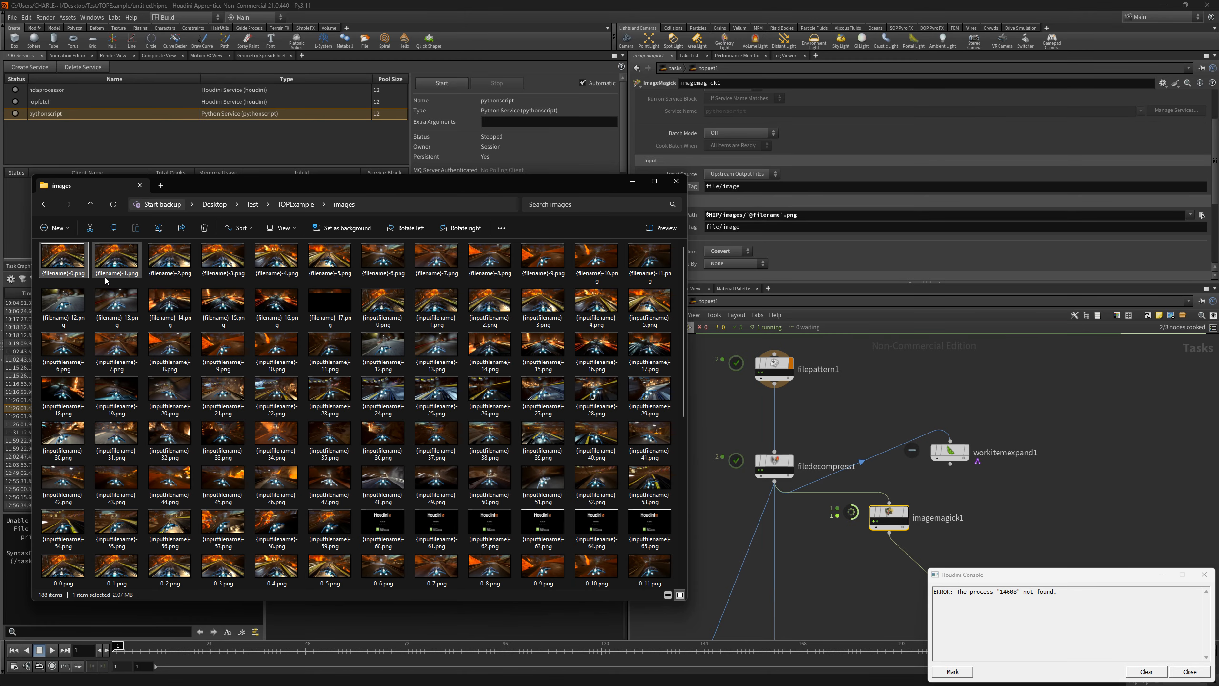
{"action": "left_click", "coordinate": [294, 204]}
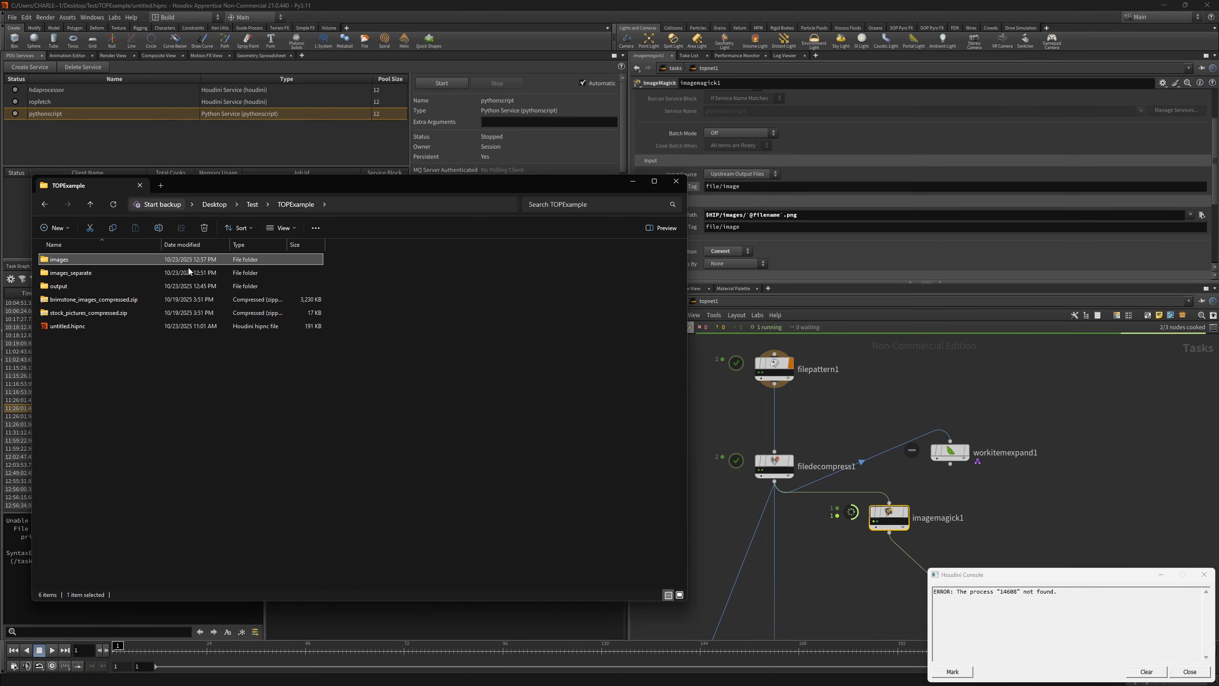
{"action": "double_click", "coordinate": [123, 262]}
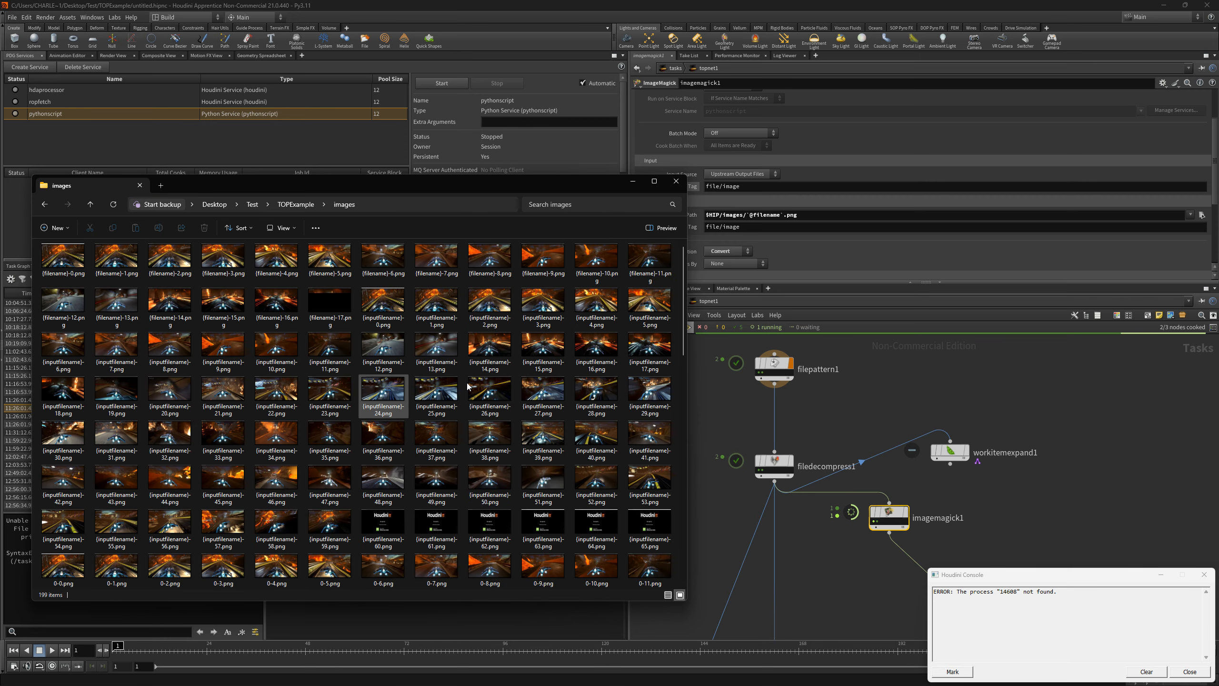
Look through the exported PNG files in the images folder, and close File Explorer and the Houdini Console
{"action": "scroll", "coordinate": [390, 368], "scroll_direction": "down", "scroll_amount": 10}
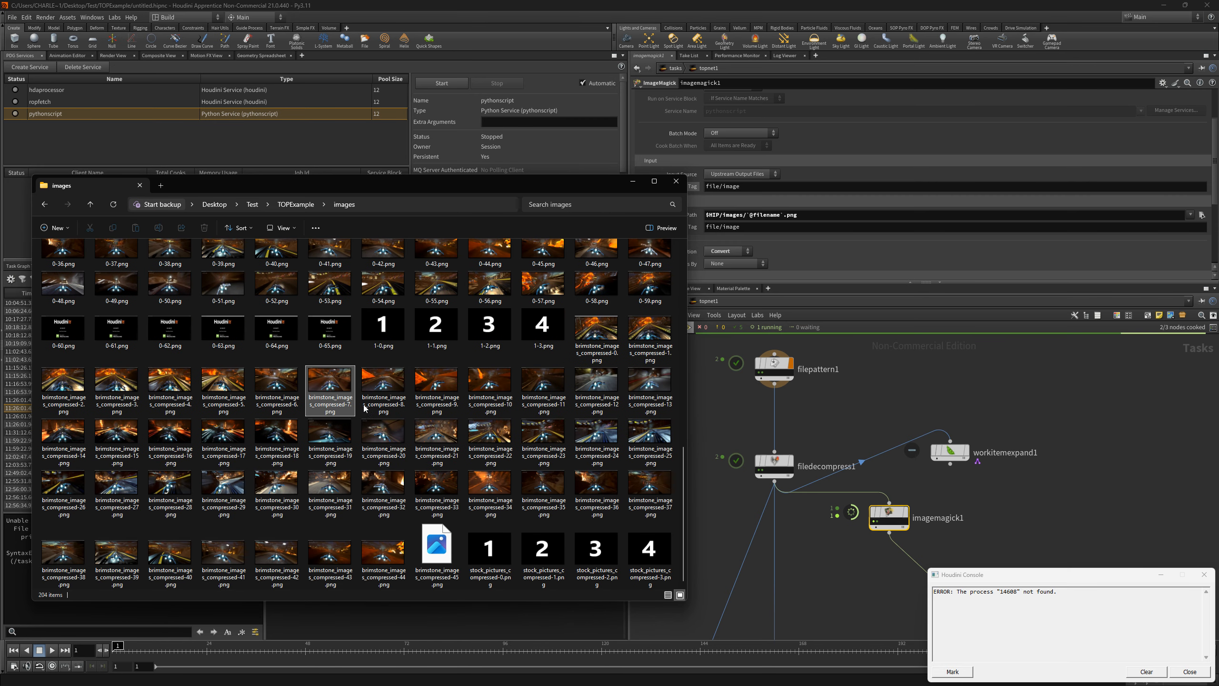
{"action": "left_click", "coordinate": [390, 368]}
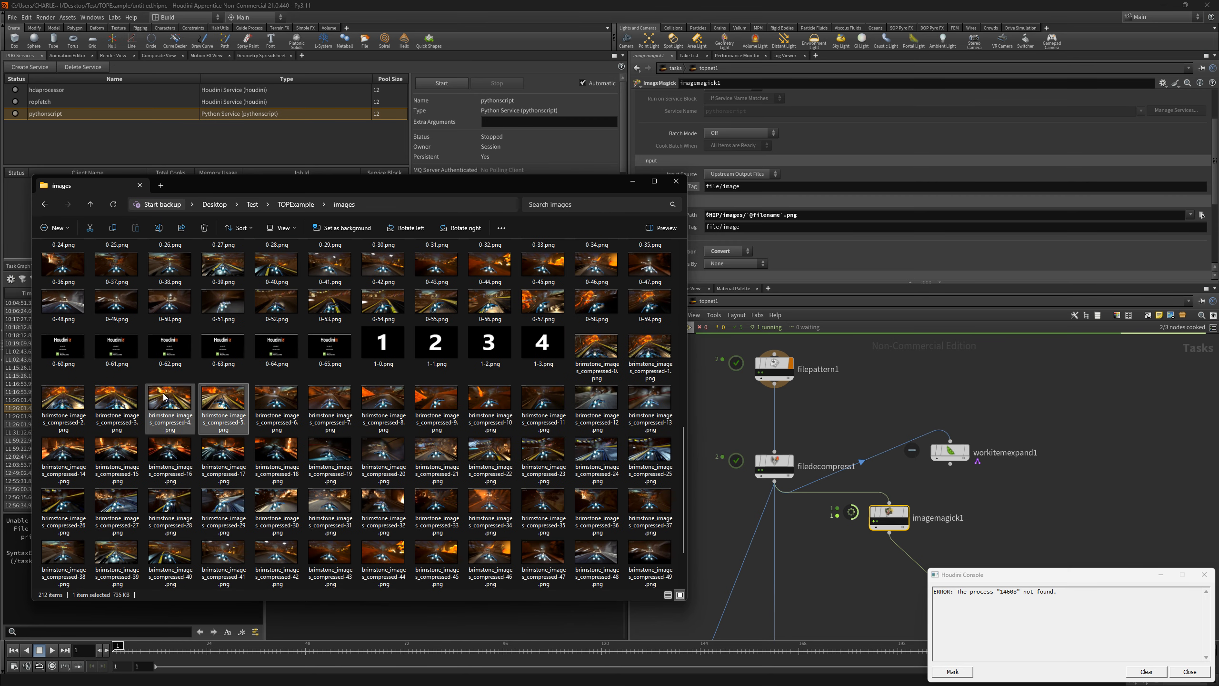
{"action": "left_click", "coordinate": [435, 408]}
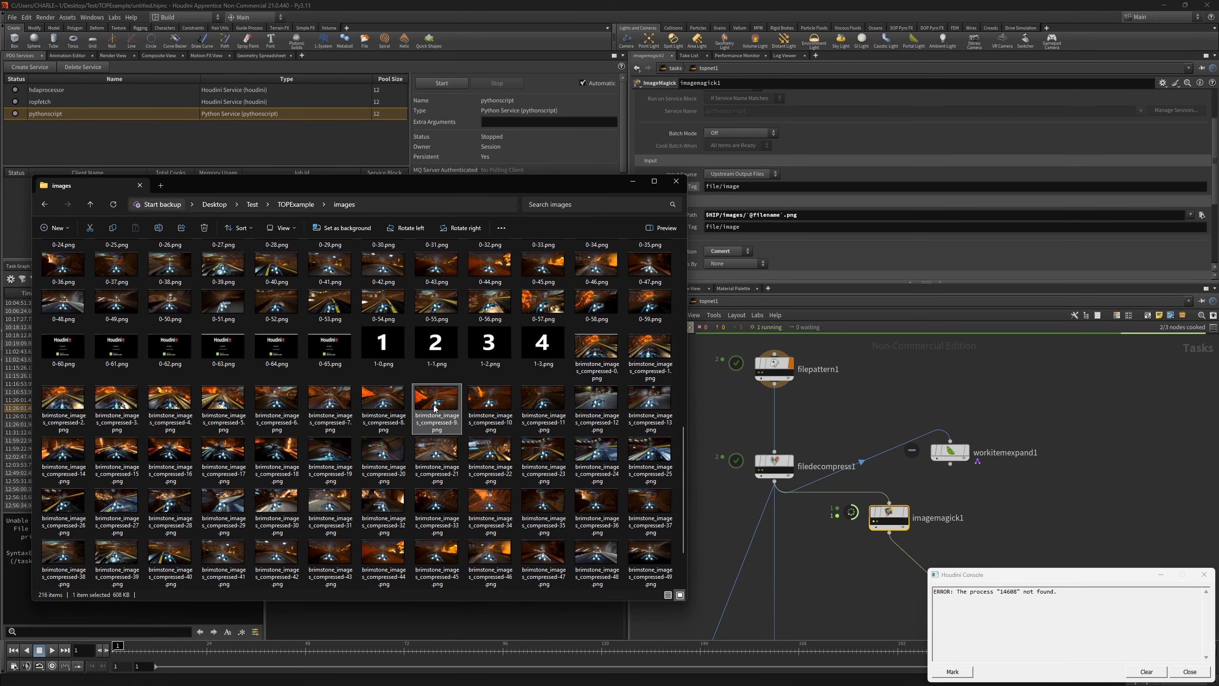
{"action": "scroll", "coordinate": [435, 409], "scroll_direction": "down", "scroll_amount": 1}
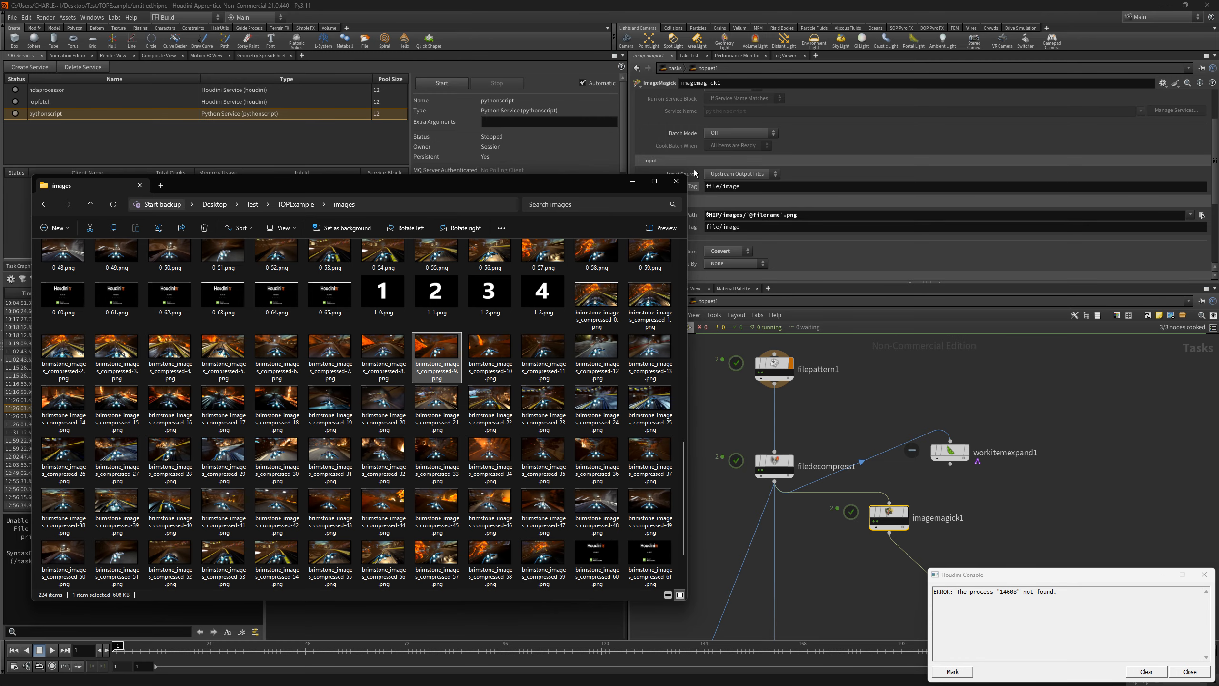
{"action": "left_click", "coordinate": [676, 181]}
{"action": "left_click", "coordinate": [1198, 576]}
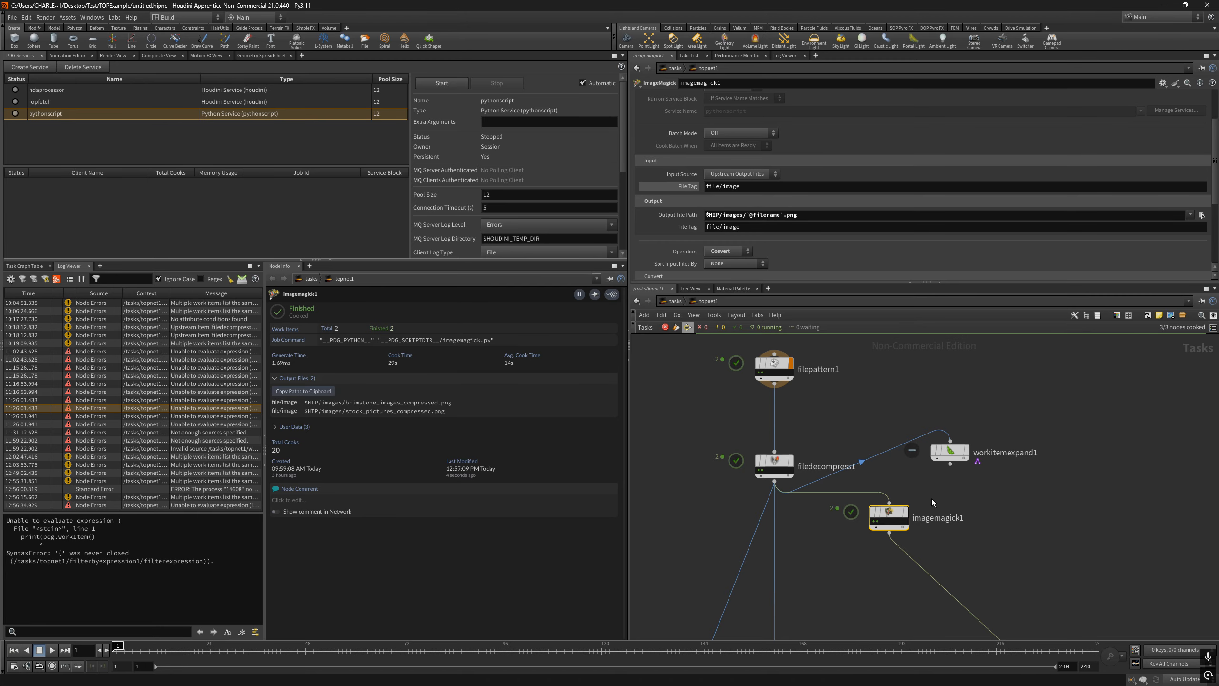
Place imagemagick1 below workitemexpand1 and wire workitemexpand1's output into it
{"action": "left_click_drag", "start_coordinate": [894, 514], "coordinate": [923, 464]}
{"action": "key", "text": "Escape"}
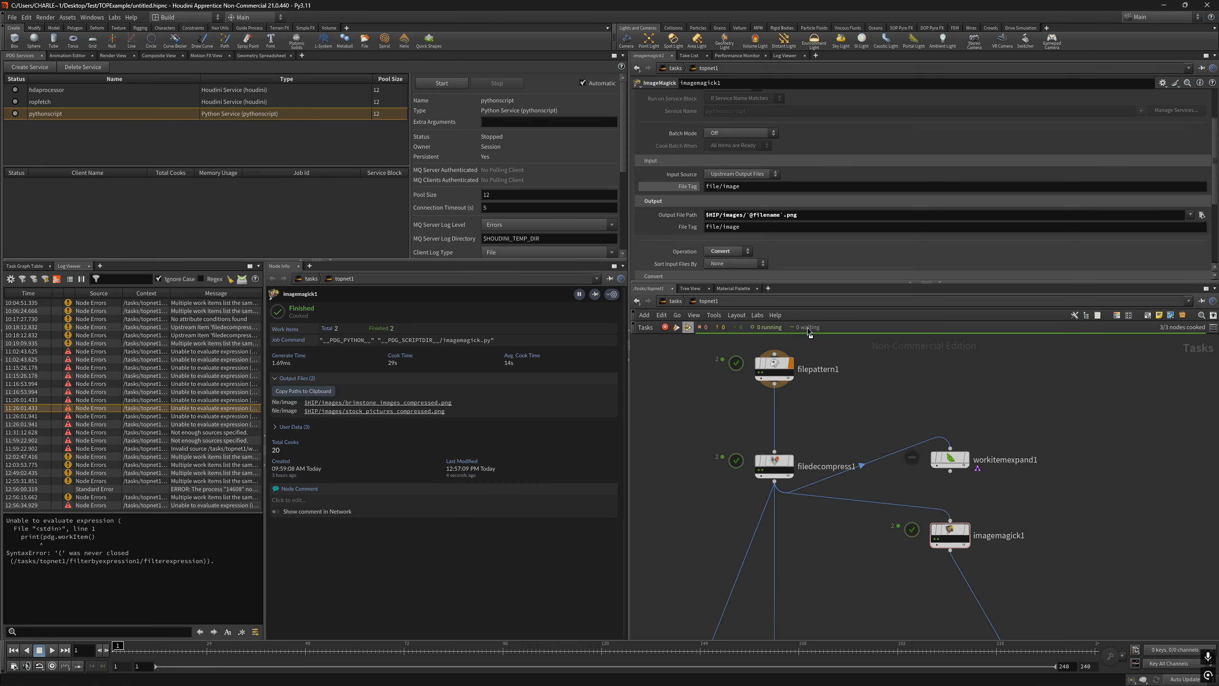
{"action": "left_click_drag", "start_coordinate": [747, 215], "coordinate": [782, 213]}
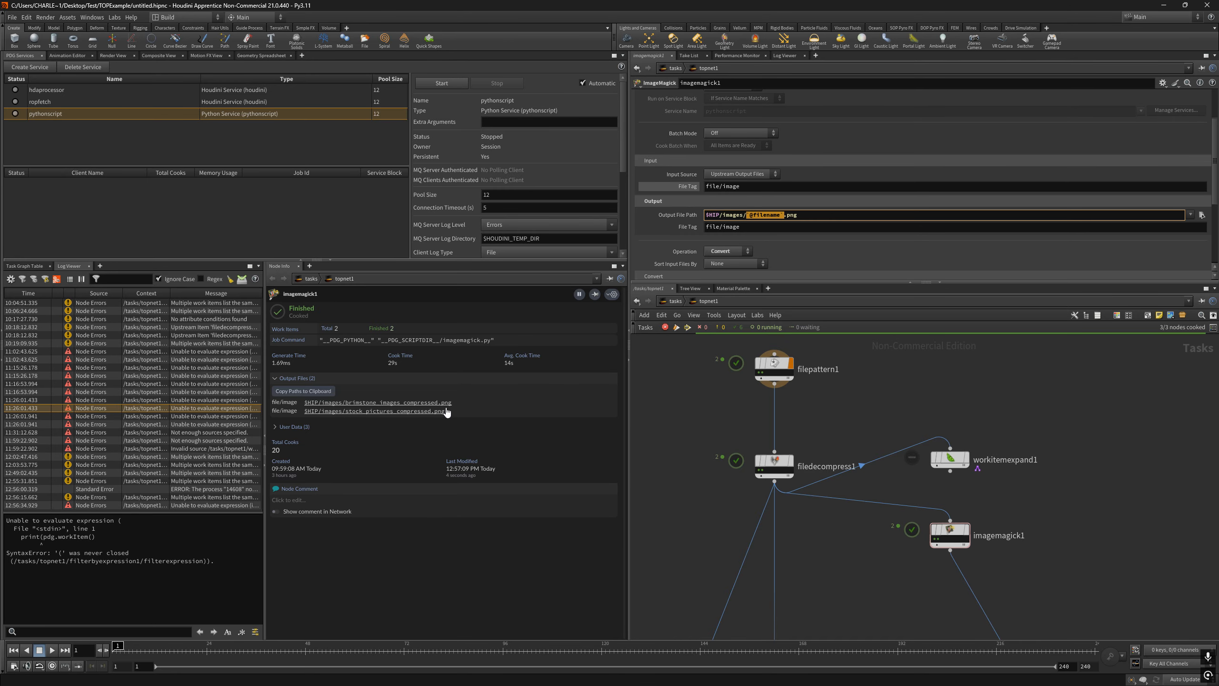
{"action": "left_click", "coordinate": [762, 470]}
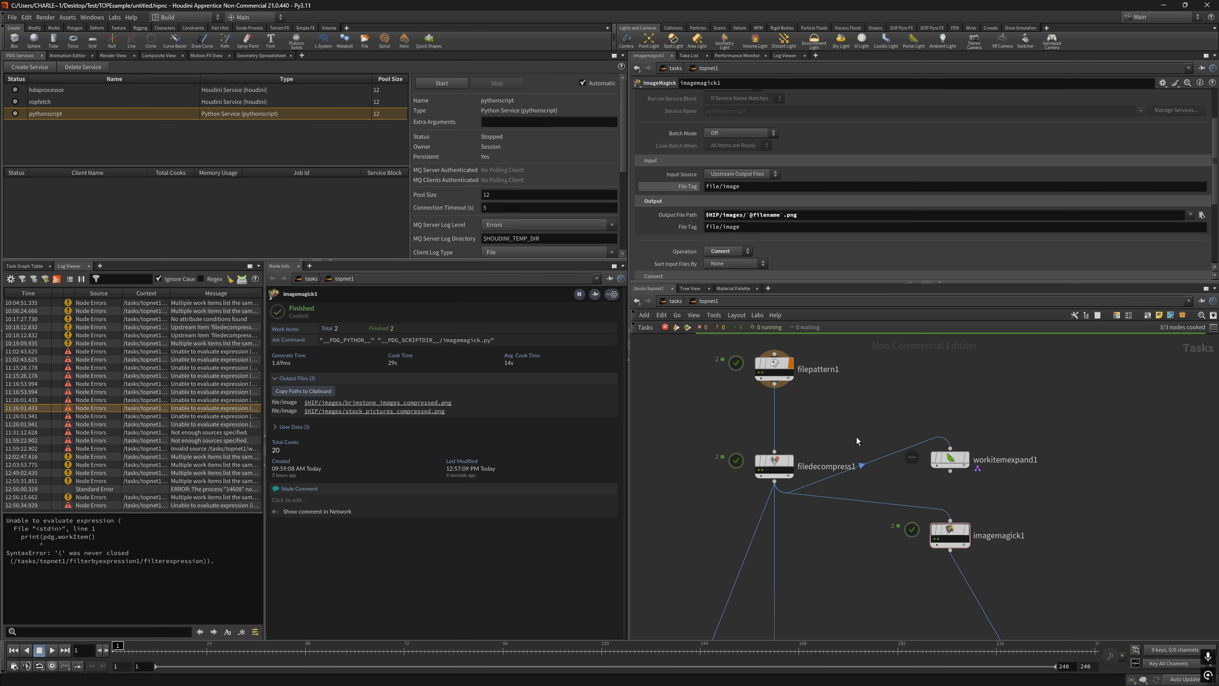
{"action": "mouse_move", "coordinate": [959, 462]}
{"action": "left_click_drag", "start_coordinate": [950, 472], "coordinate": [950, 528]}
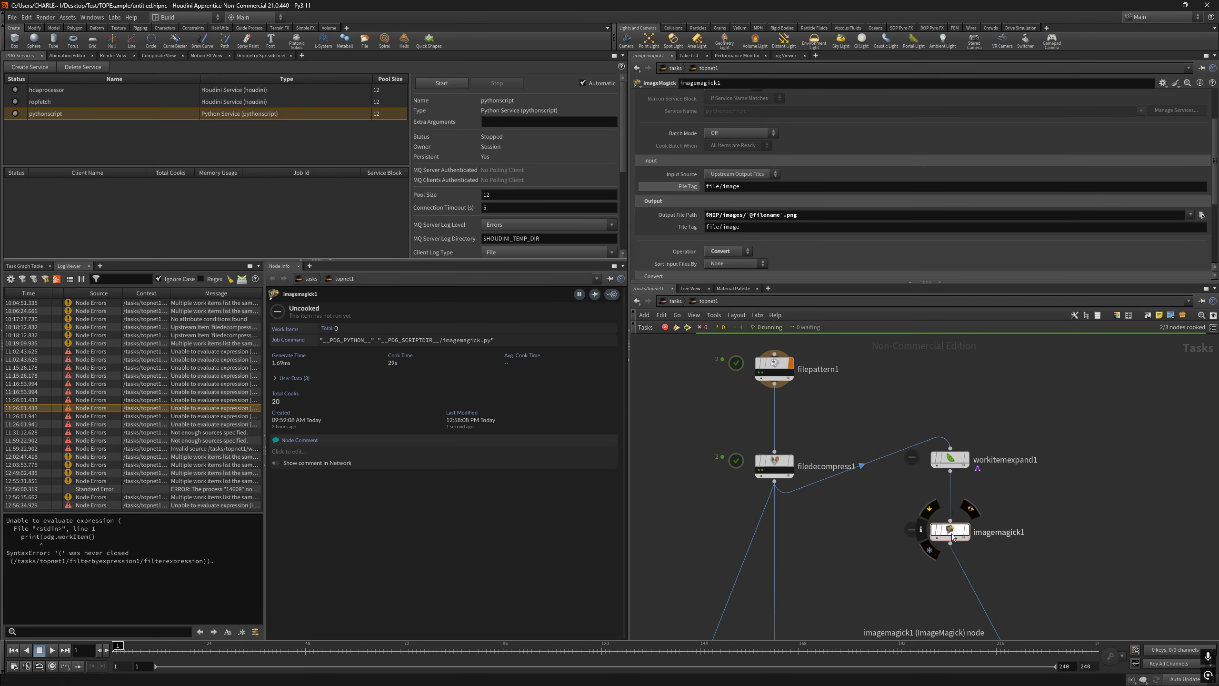
Select workitemexpand1 and imagemagick1 together and move them aside, away from the filedecompress1 node
{"action": "key", "text": "alt+Tab"}
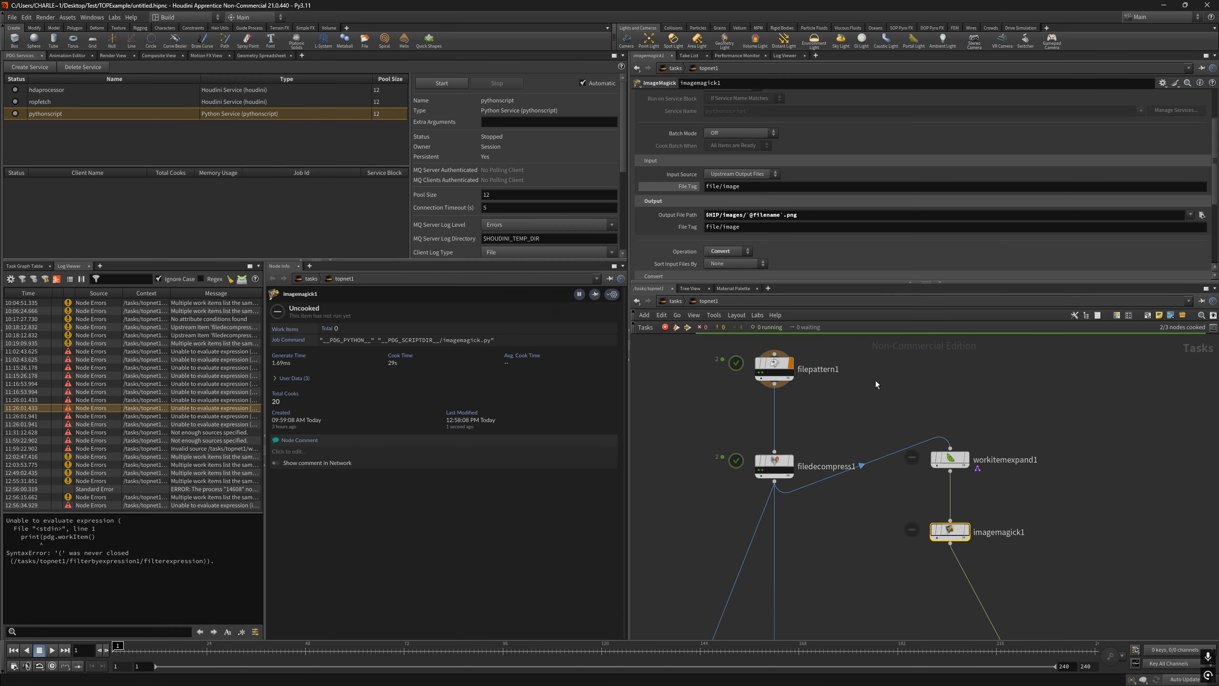
{"action": "left_click_drag", "start_coordinate": [866, 408], "coordinate": [1142, 585]}
{"action": "left_click", "coordinate": [914, 439]}
{"action": "left_click_drag", "start_coordinate": [1132, 511], "coordinate": [1132, 548]}
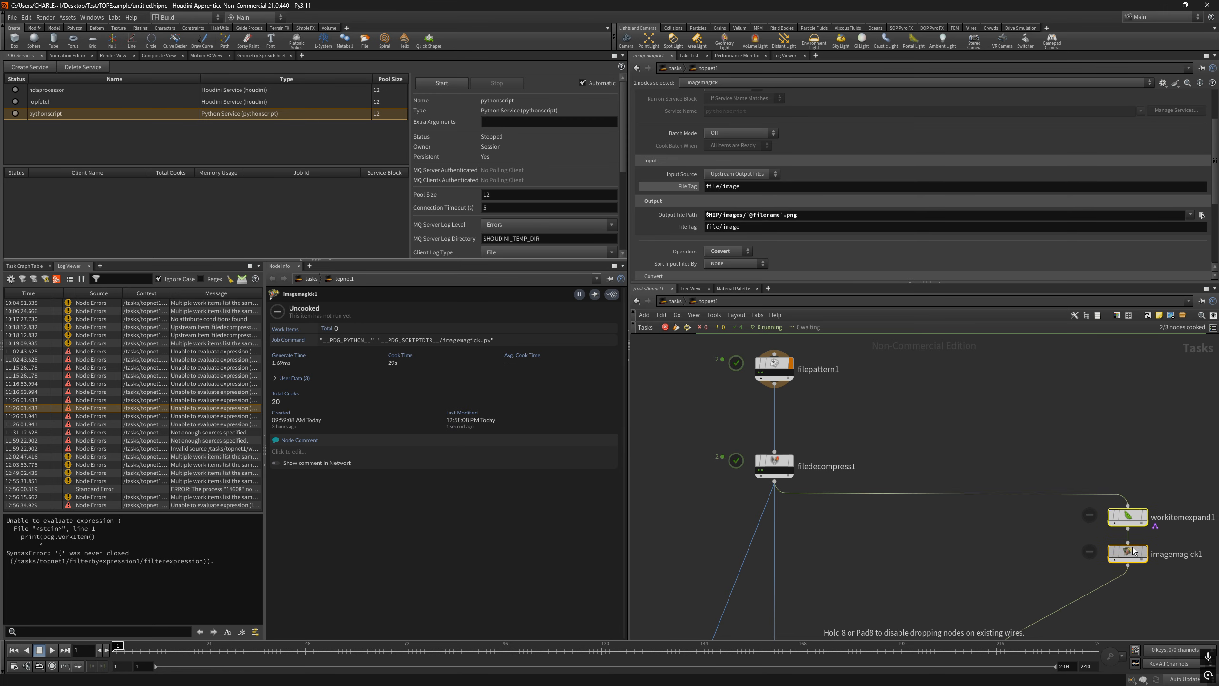
{"action": "left_click_drag", "start_coordinate": [1129, 554], "coordinate": [1193, 574]}
Bring the montage ImageMagick node beneath filedecompress1 and adjust the placement of both nodes
{"action": "left_click", "coordinate": [827, 535]}
{"action": "middle_click_drag", "start_coordinate": [825, 535], "coordinate": [994, 458]}
{"action": "left_click_drag", "start_coordinate": [876, 590], "coordinate": [834, 462]}
{"action": "middle_click_drag", "start_coordinate": [834, 462], "coordinate": [795, 521]}
{"action": "left_click", "coordinate": [793, 519]}
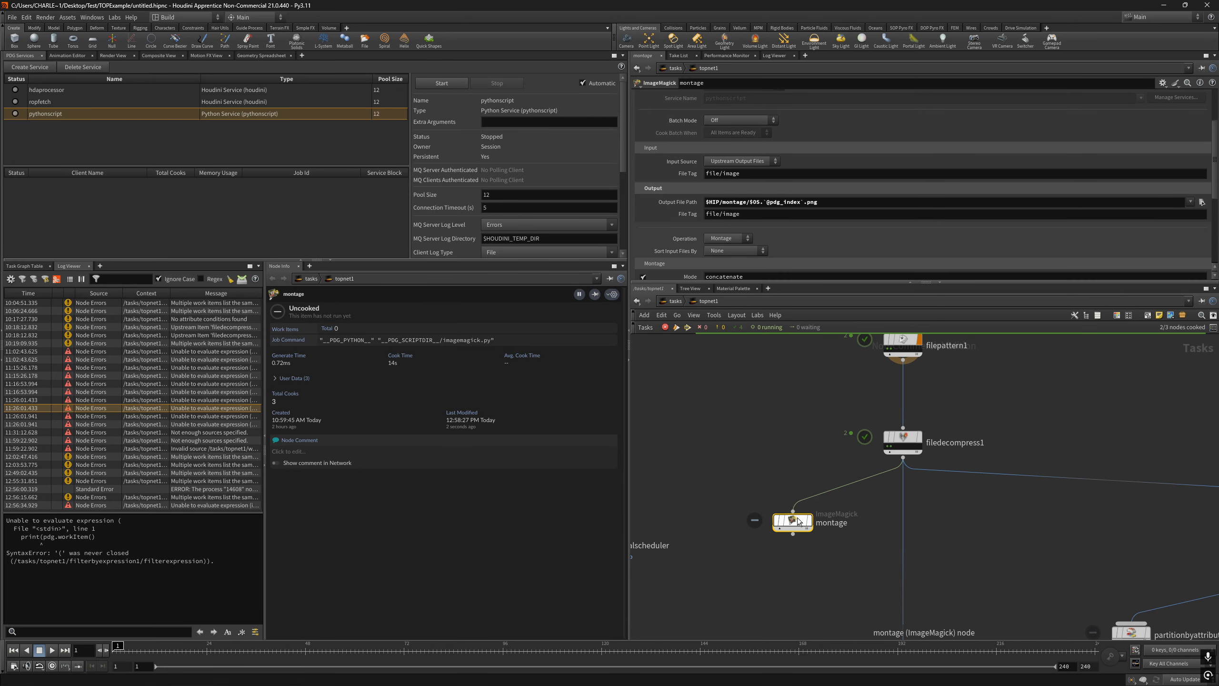
{"action": "mouse_move", "coordinate": [901, 445]}
{"action": "left_mouse_down"}
{"action": "mouse_move", "coordinate": [899, 412]}
{"action": "mouse_move", "coordinate": [899, 424]}
{"action": "left_mouse_up"}
{"action": "left_click_drag", "start_coordinate": [796, 517], "coordinate": [800, 494]}
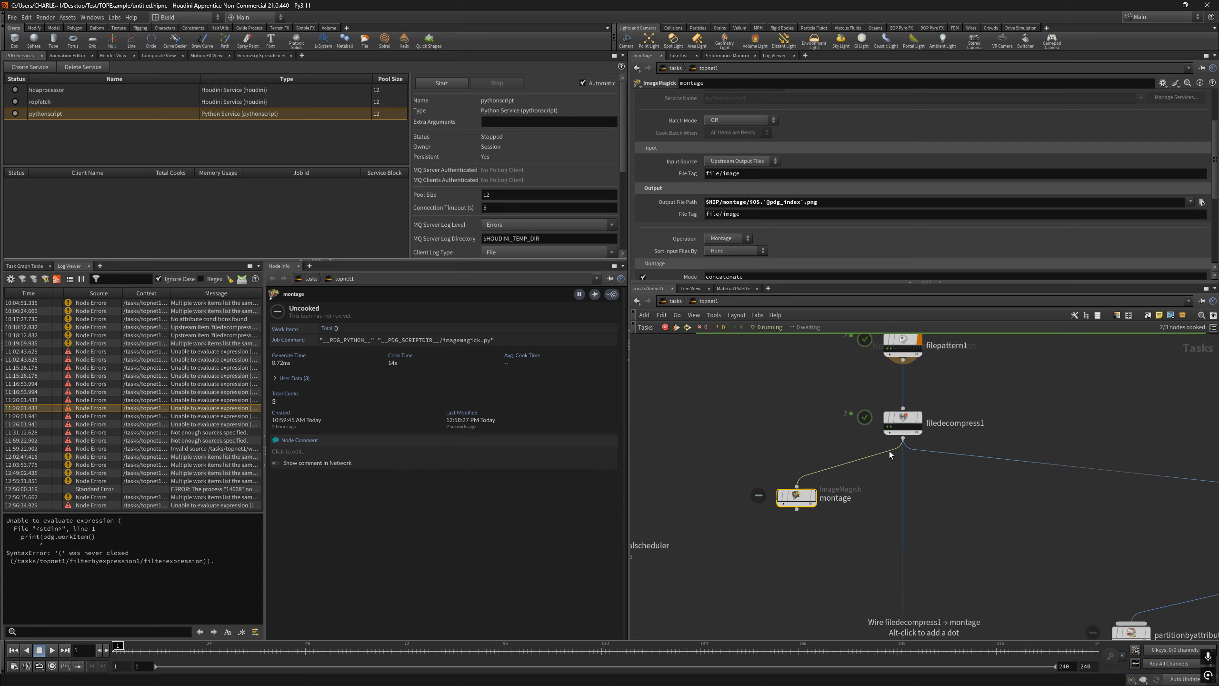
Check the montage node's output file path and cook the node to generate the montage images
{"action": "double_click", "coordinate": [807, 206]}
{"action": "left_click", "coordinate": [798, 397]}
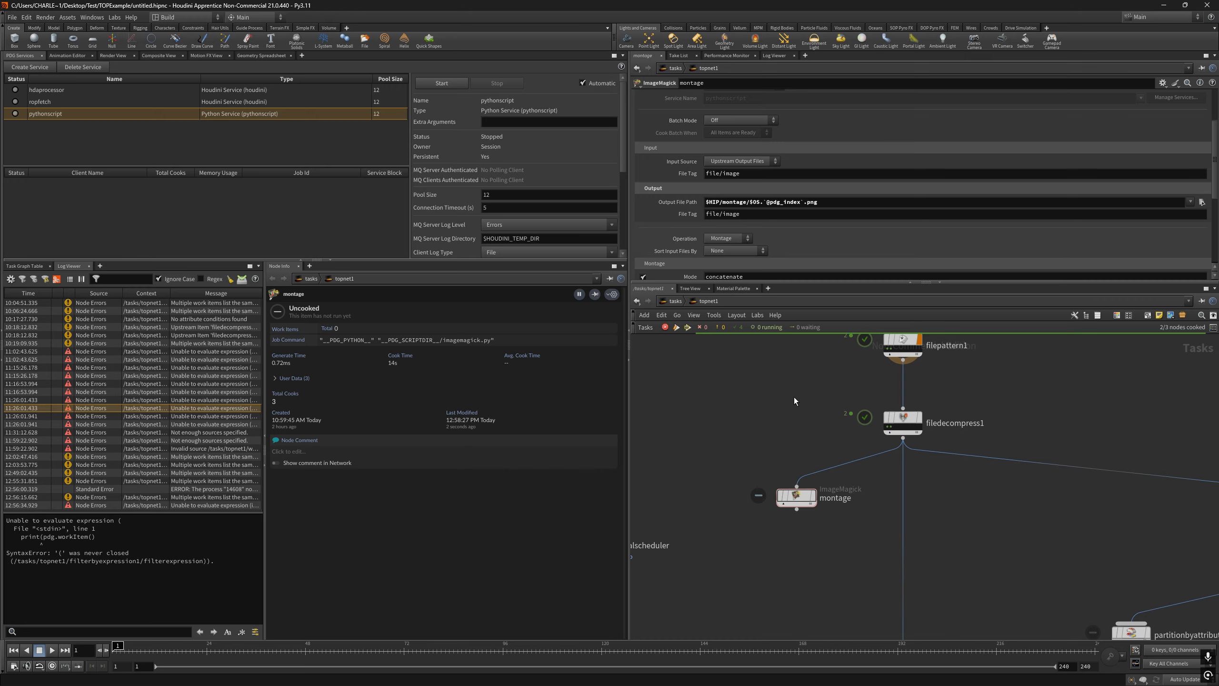
{"action": "left_click", "coordinate": [887, 427]}
{"action": "left_click", "coordinate": [796, 495]}
{"action": "key", "text": "shift+v"}
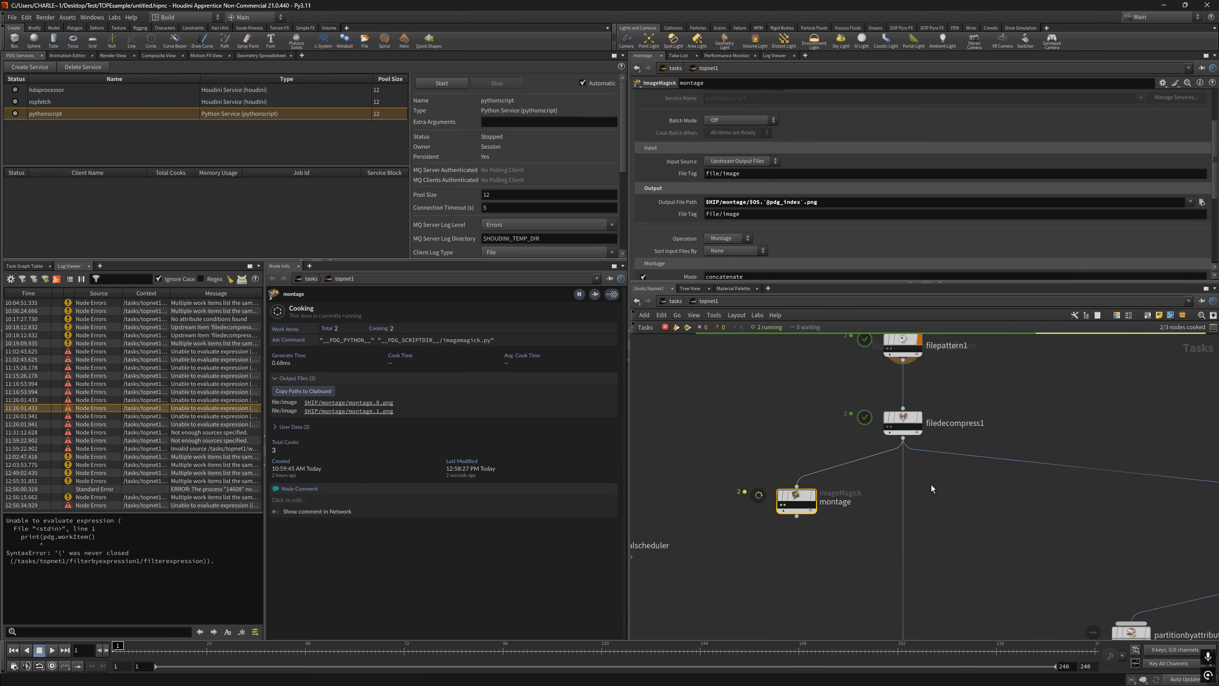
{"action": "key", "text": "alt+Tab"}
{"action": "key", "text": "alt+Tab"}
{"action": "left_click", "coordinate": [840, 280]}
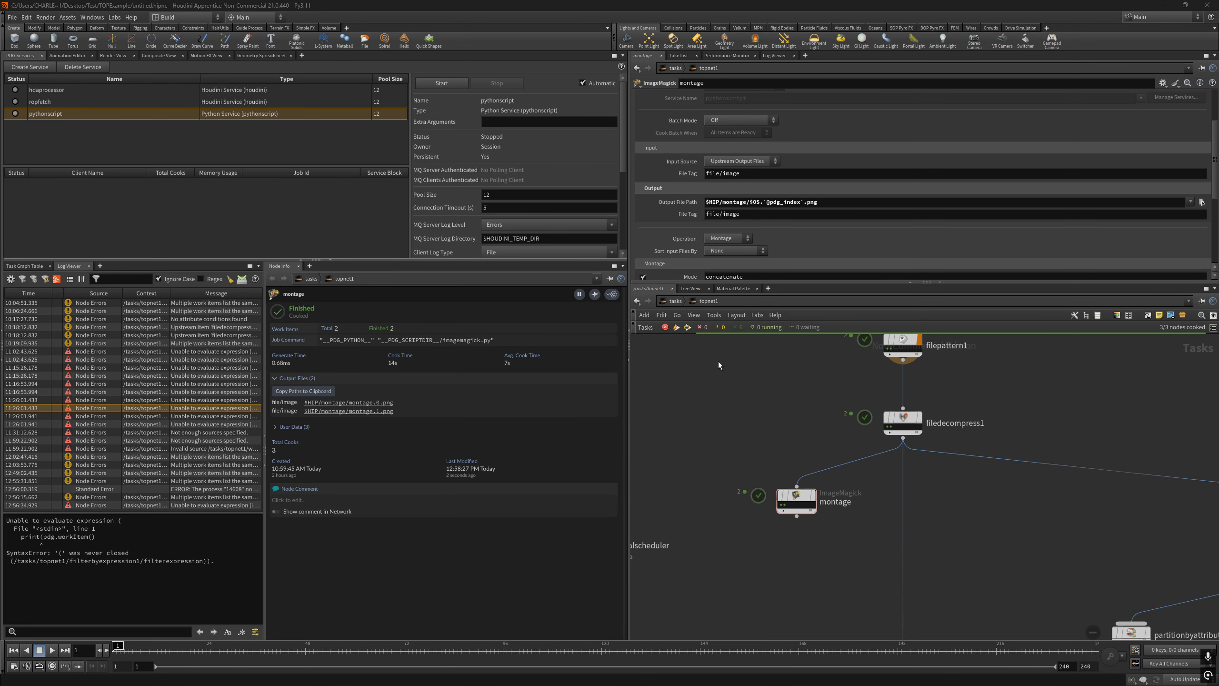
Switch to the browser and read Part 3 of PDG Tutorial 2 on assembling images into a video
{"action": "key", "text": "alt+Tab"}
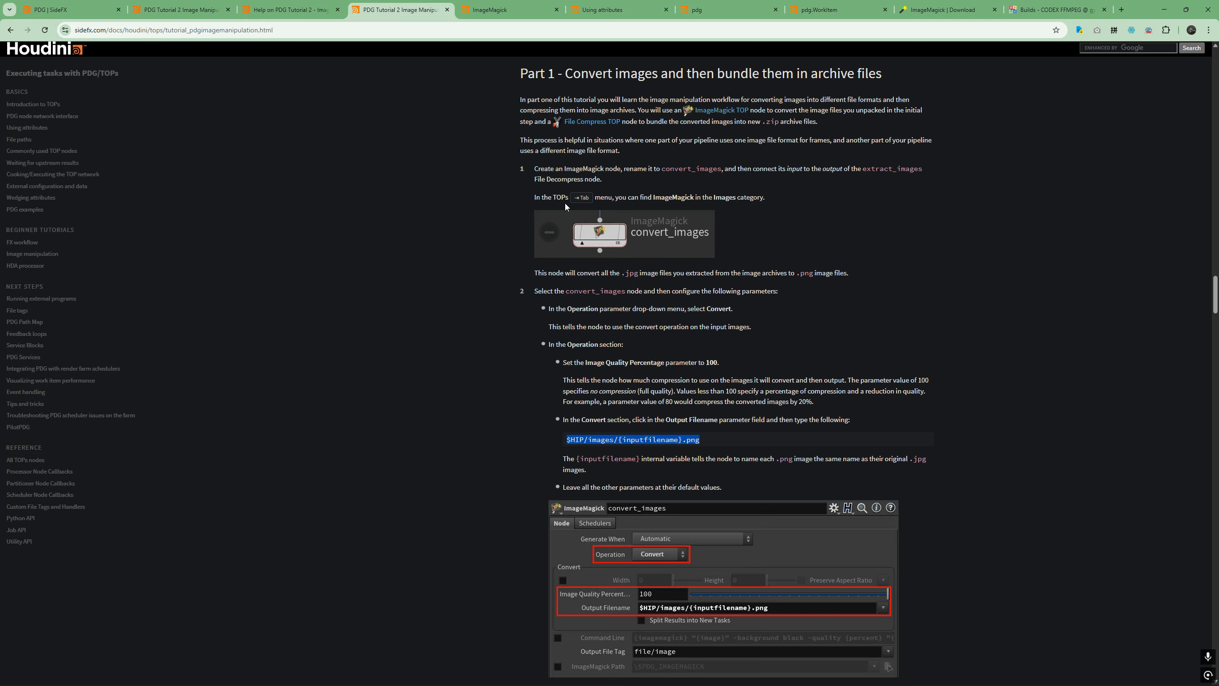
{"action": "left_click", "coordinate": [399, 9]}
{"action": "middle_click", "coordinate": [867, 344]}
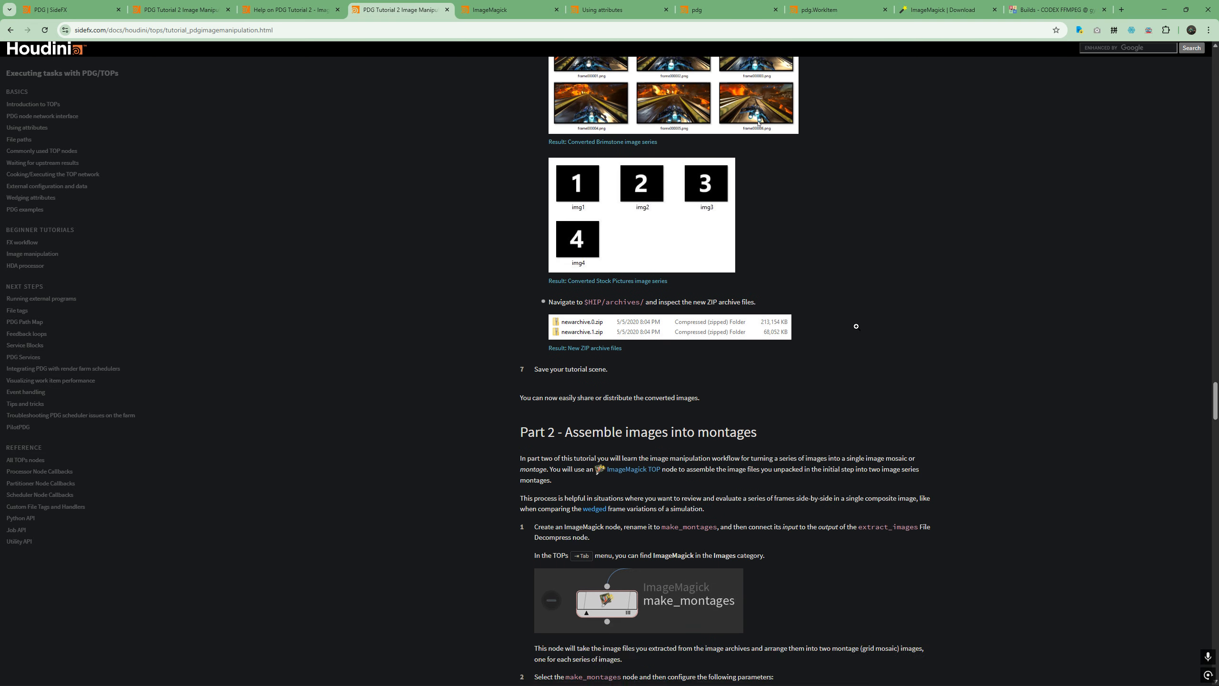
{"action": "scroll", "coordinate": [708, 256], "scroll_direction": "down", "scroll_amount": 7}
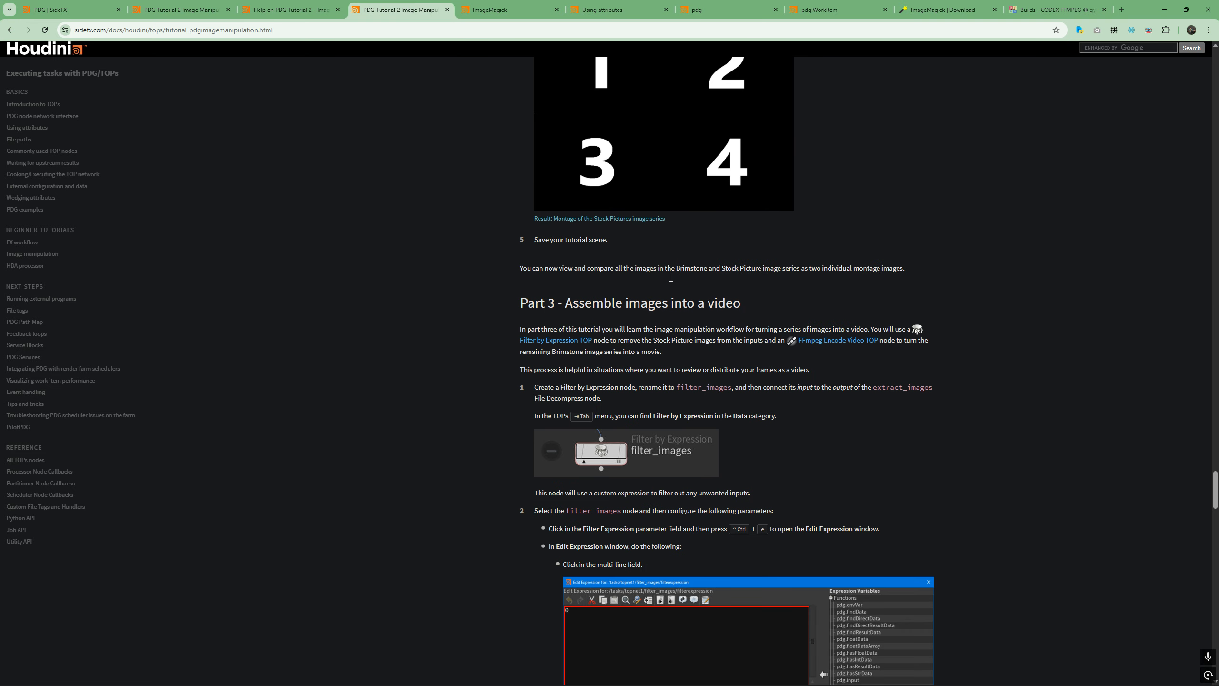
{"action": "left_click_drag", "start_coordinate": [565, 304], "coordinate": [696, 304]}
{"action": "left_click", "coordinate": [694, 323]}
{"action": "double_click", "coordinate": [686, 388]}
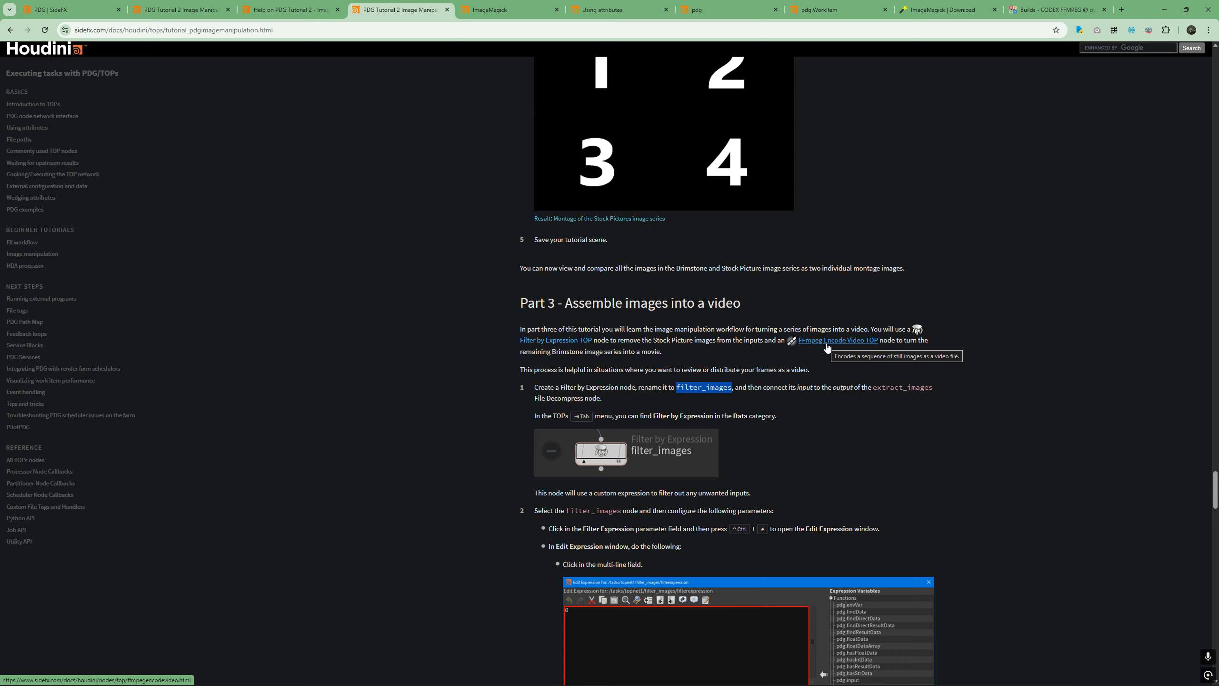
{"action": "left_click", "coordinate": [656, 377]}
{"action": "double_click", "coordinate": [687, 391]}
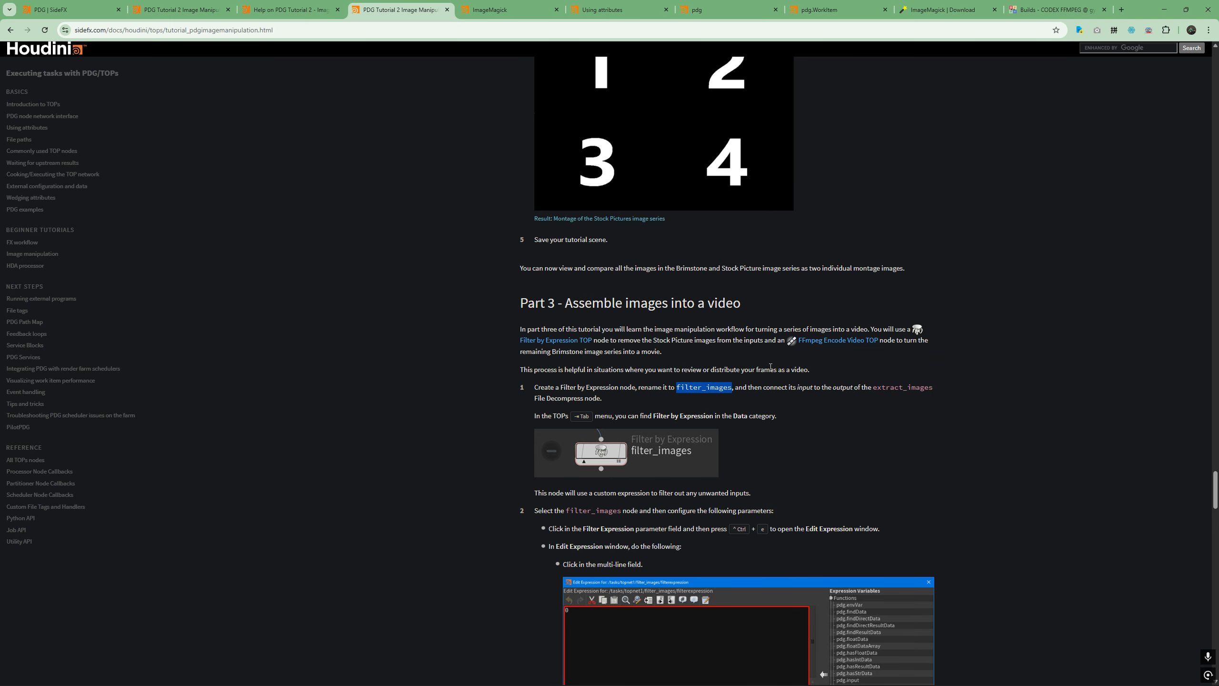
{"action": "left_click", "coordinate": [1164, 9]}
Return to Houdini and delete the montage node from the TOP network
{"action": "middle_click_drag", "start_coordinate": [860, 464], "coordinate": [827, 417]}
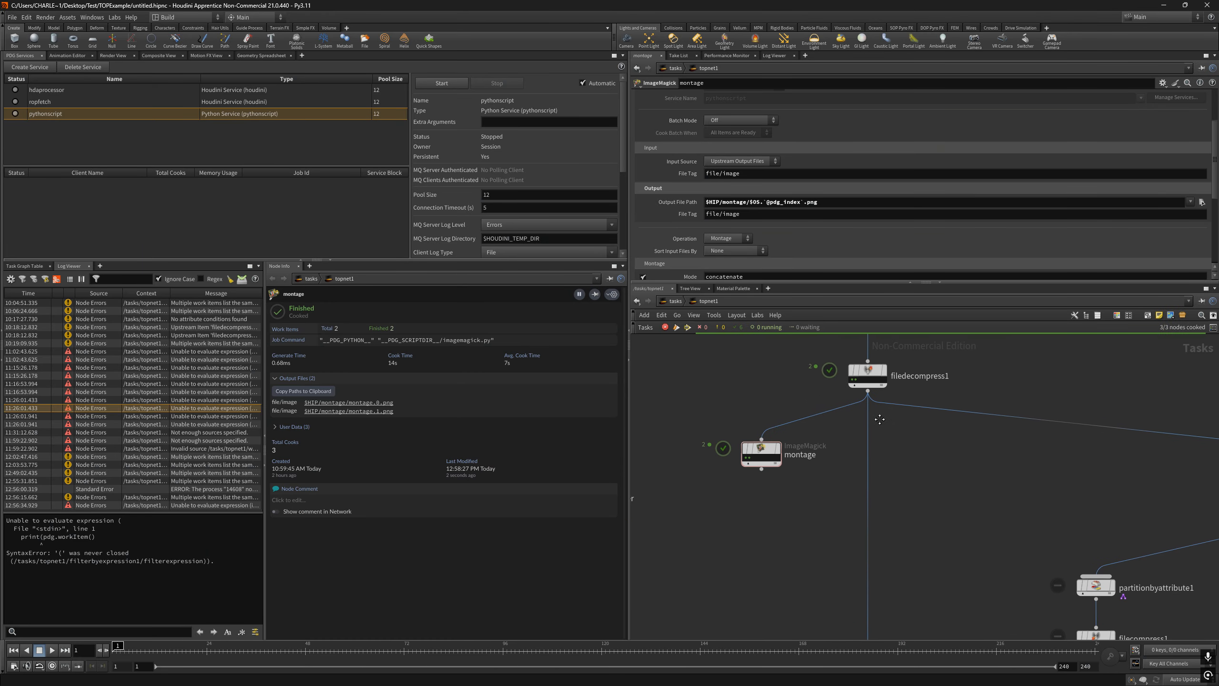
{"action": "left_click", "coordinate": [763, 451]}
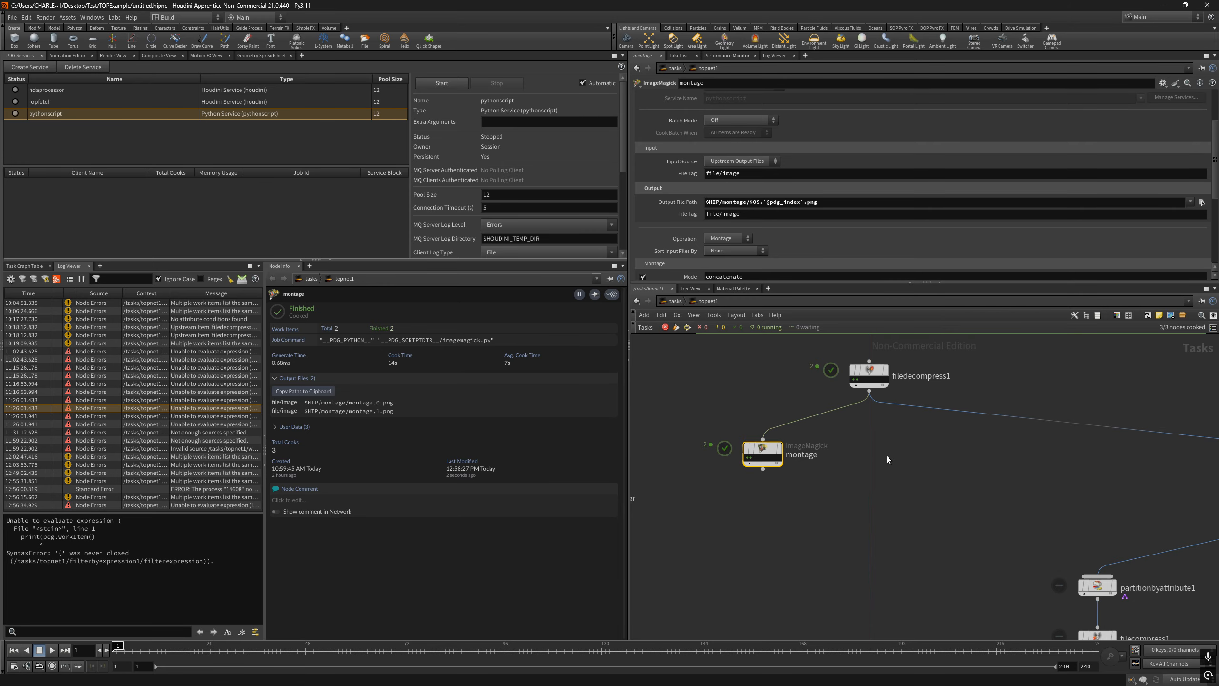
{"action": "scroll", "coordinate": [887, 456], "scroll_direction": "down", "scroll_amount": 3}
{"action": "scroll", "coordinate": [764, 437], "scroll_direction": "up", "scroll_amount": 2}
{"action": "key", "text": "Delete"}
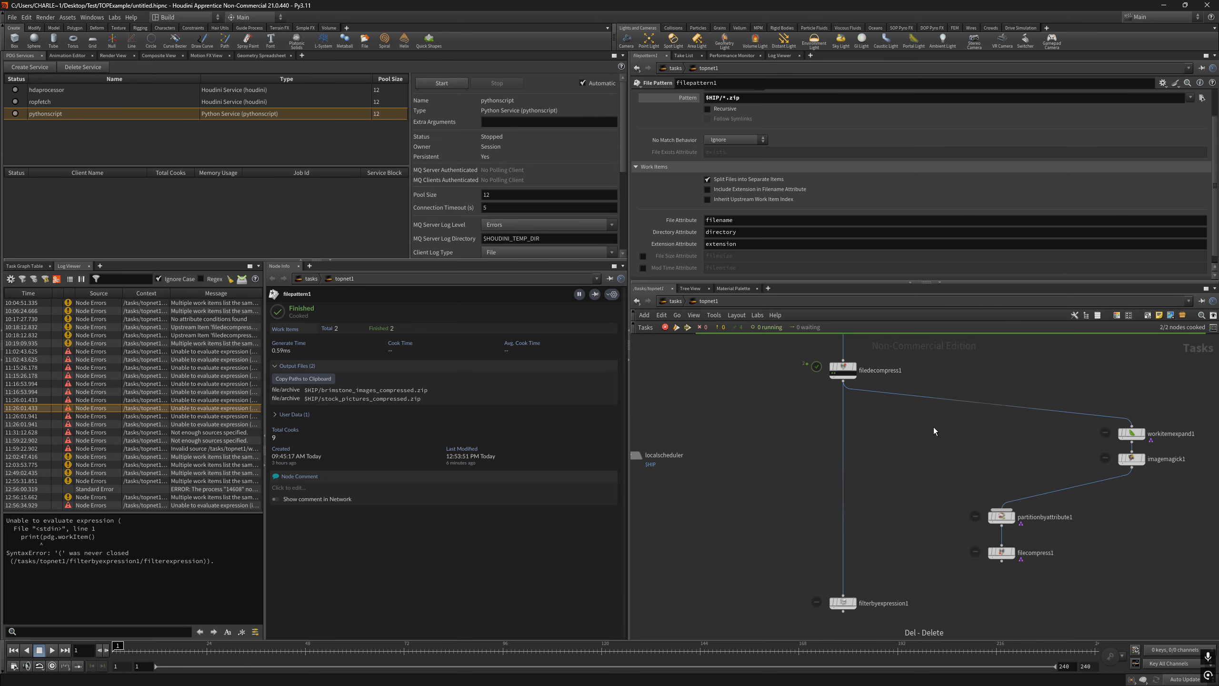
Move partitionbyattribute1 and filecompress1 aside and place filterbyexpression1 directly below filedecompress1
{"action": "left_click_drag", "start_coordinate": [956, 508], "coordinate": [1136, 506]}
{"action": "left_click", "coordinate": [1032, 533]}
{"action": "left_click_drag", "start_coordinate": [849, 599], "coordinate": [846, 433]}
{"action": "scroll", "coordinate": [908, 407], "scroll_direction": "up", "scroll_amount": 3}
{"action": "scroll", "coordinate": [888, 523], "scroll_direction": "up", "scroll_amount": 1}
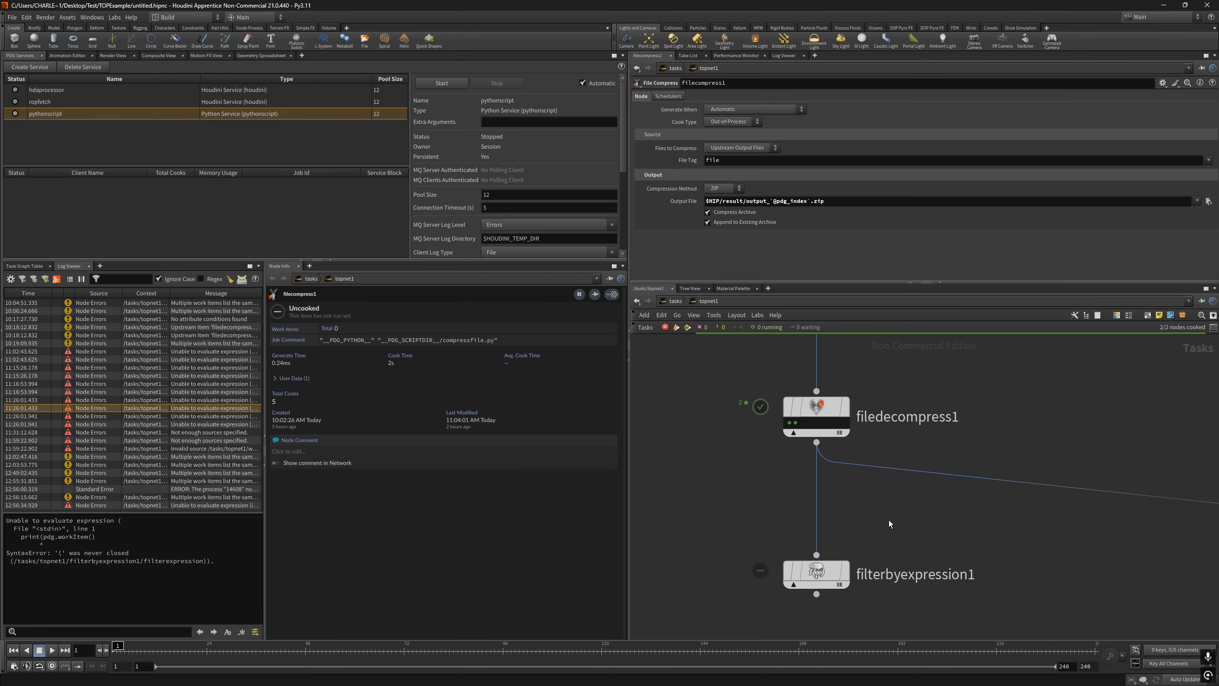
{"action": "left_click", "coordinate": [816, 571]}
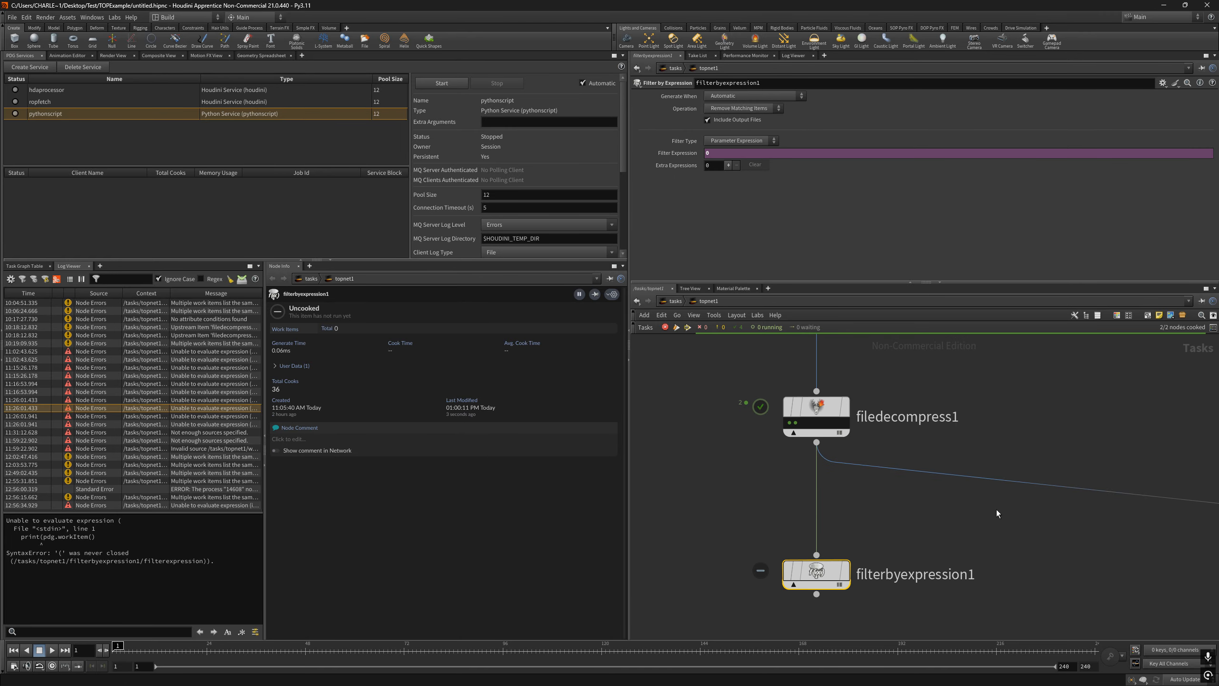
{"action": "left_click_drag", "start_coordinate": [815, 573], "coordinate": [814, 530]}
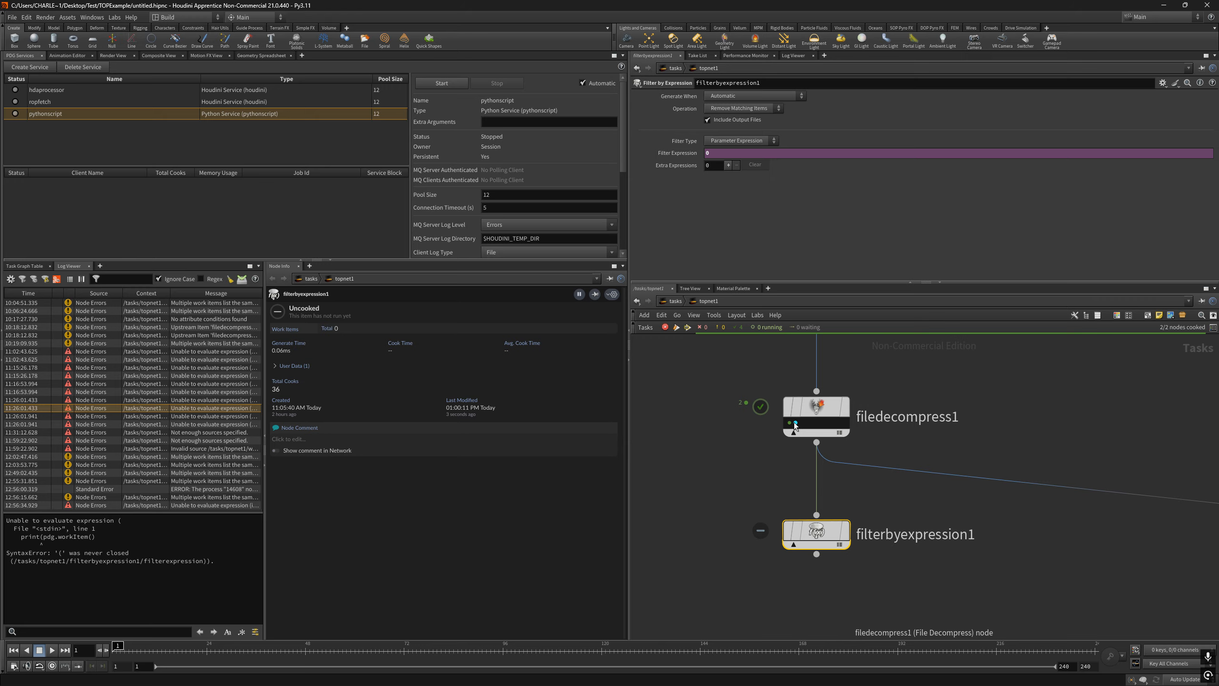
Replace filterbyexpression1 with a new Filter by Expression node and wire filedecompress1's output into it
{"action": "mouse_move", "coordinate": [819, 533]}
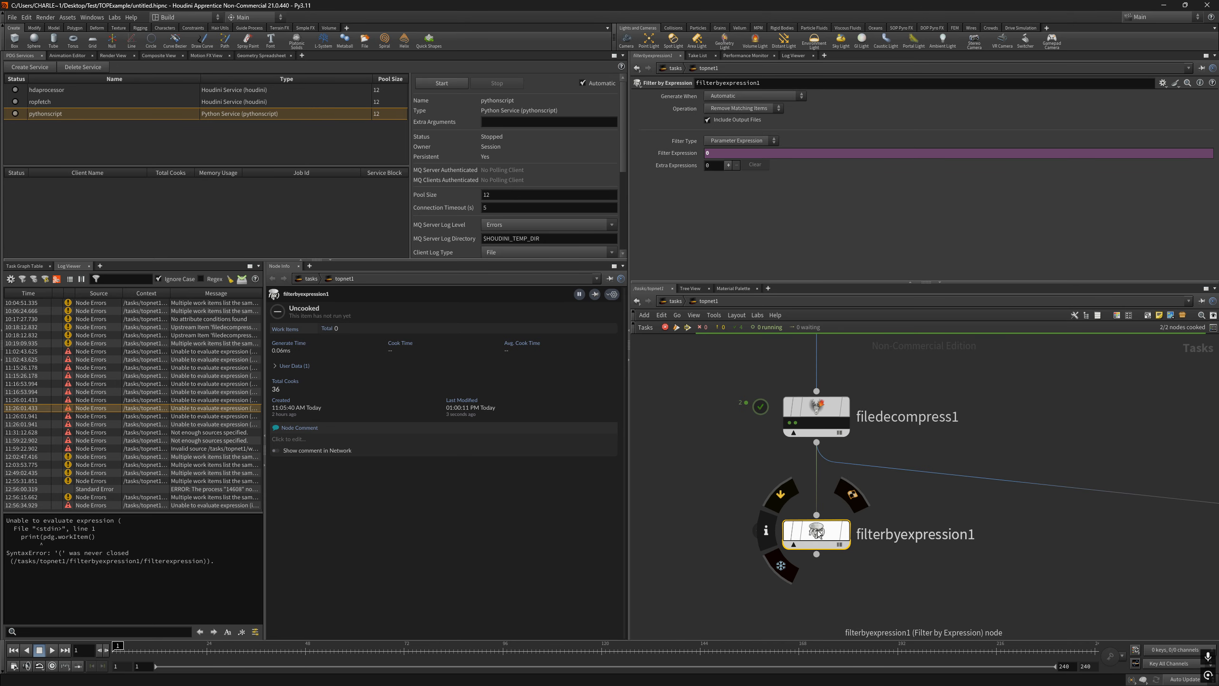
{"action": "key", "text": "Delete"}
{"action": "key", "text": "Tab"}
{"action": "type", "text": "filter"}
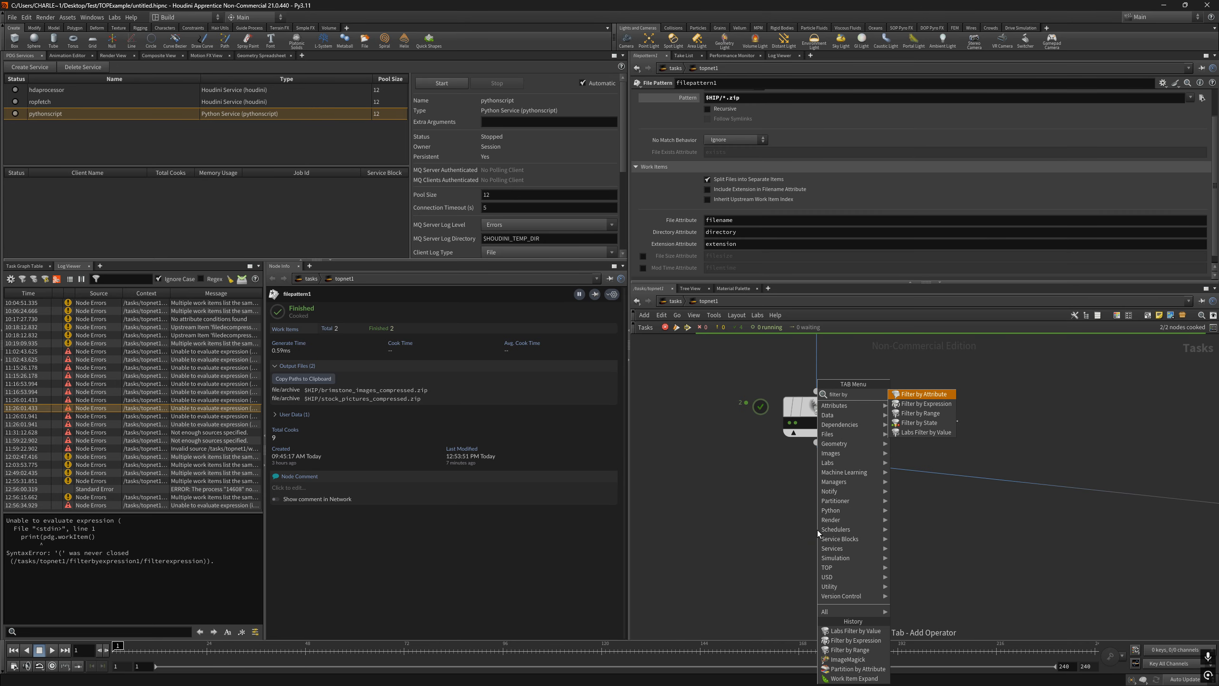
{"action": "key", "text": "Return"}
{"action": "left_click", "coordinate": [817, 530]}
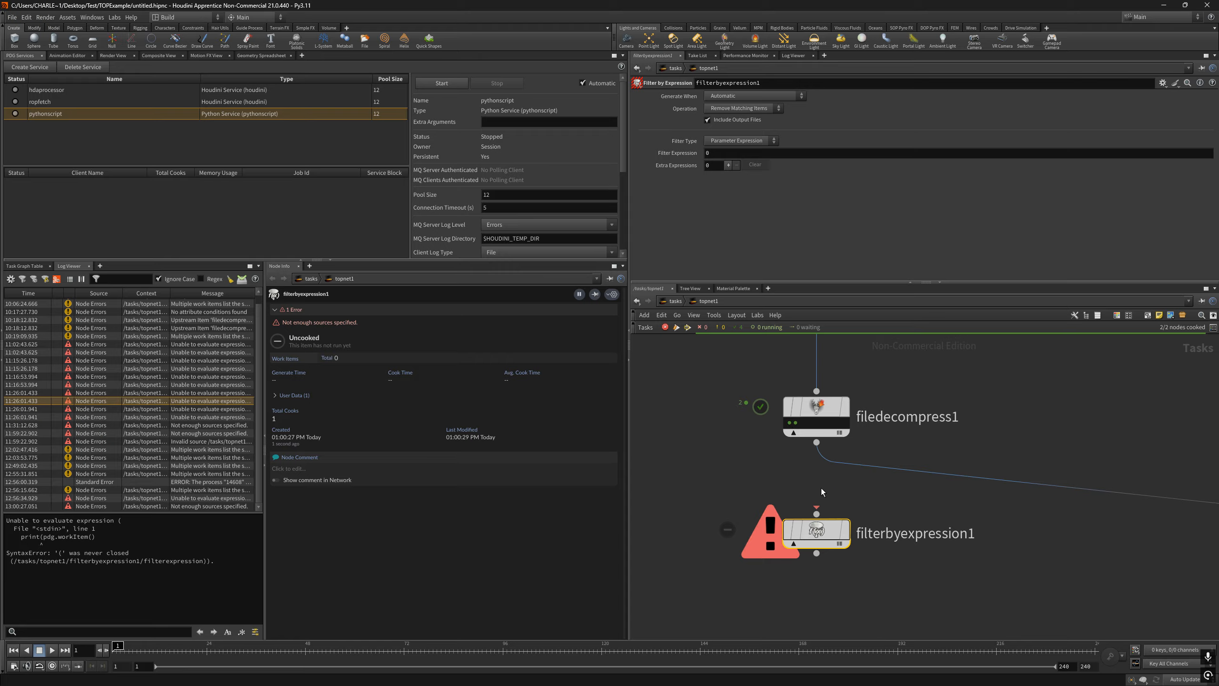
{"action": "left_click_drag", "start_coordinate": [816, 443], "coordinate": [816, 514]}
{"action": "middle_click_drag", "start_coordinate": [813, 536], "coordinate": [815, 481]}
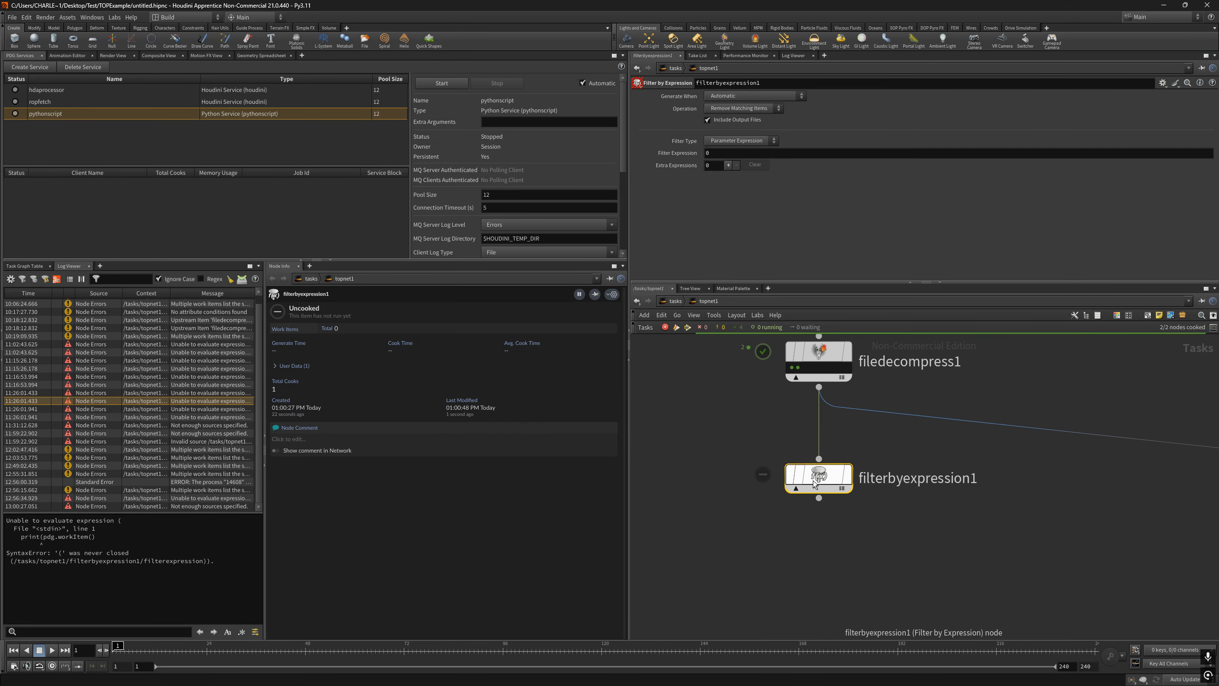
Cook filterbyexpression1 and inspect its work item's attributes and files alongside those of filedecompress1
{"action": "left_click", "coordinate": [725, 153]}
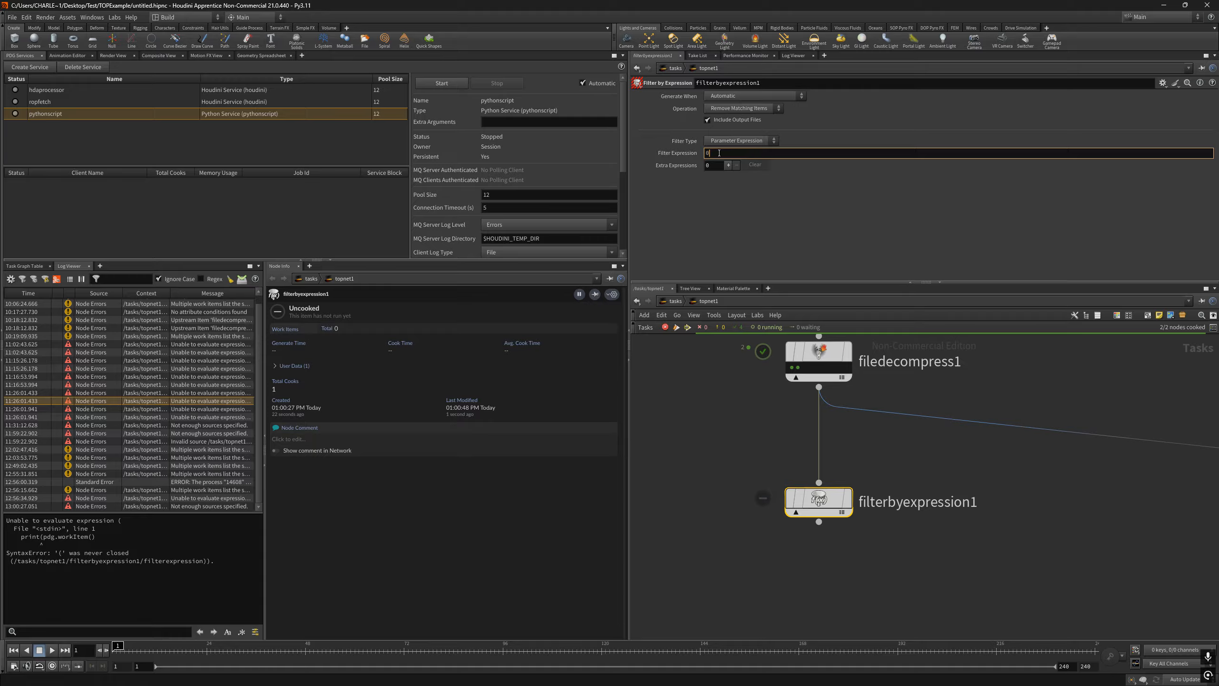
{"action": "key", "text": "shift+v"}
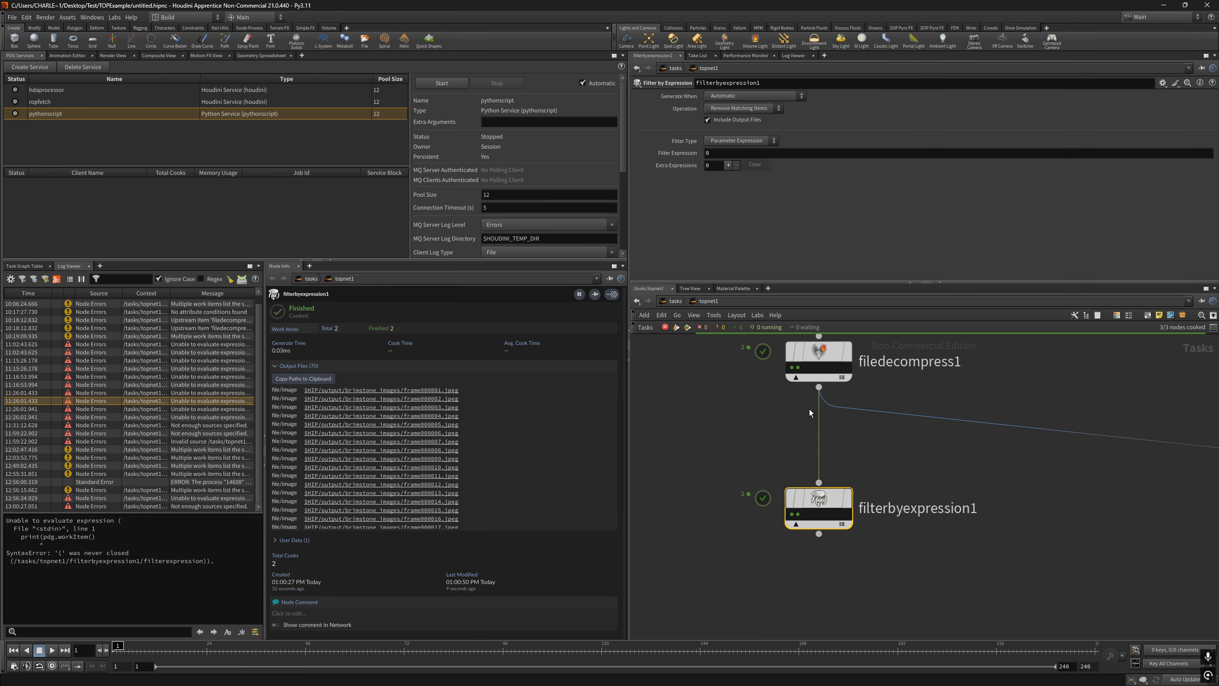
{"action": "left_click", "coordinate": [798, 515]}
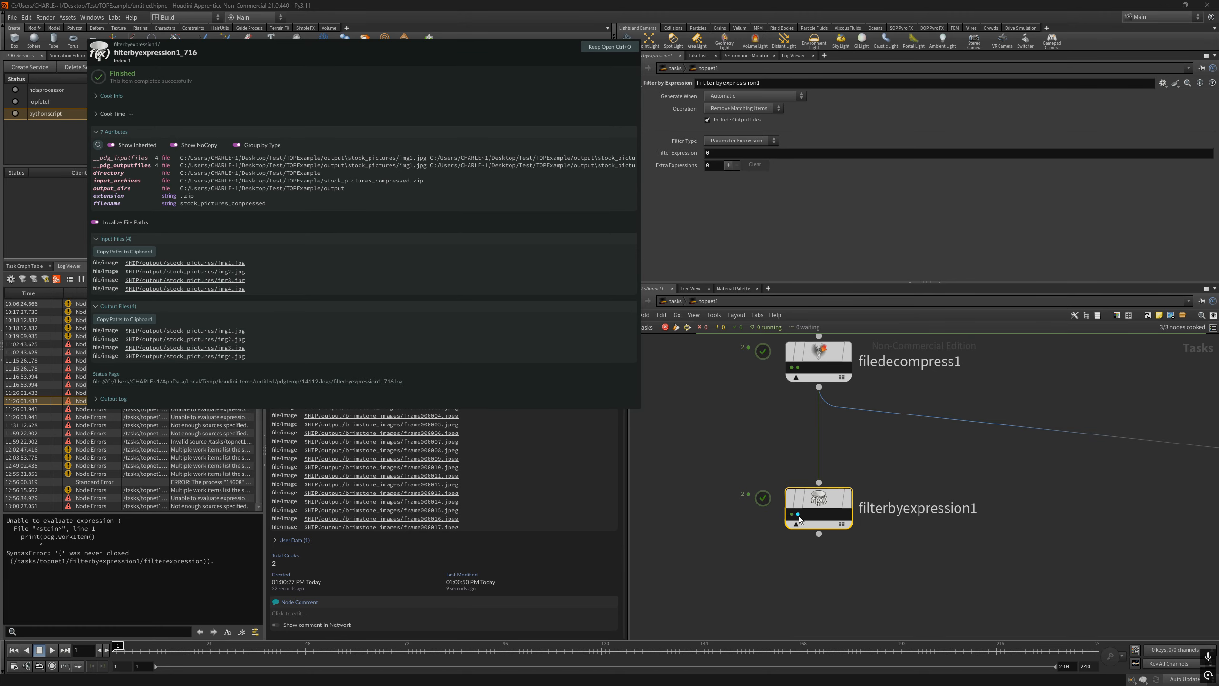
{"action": "left_click", "coordinate": [798, 368]}
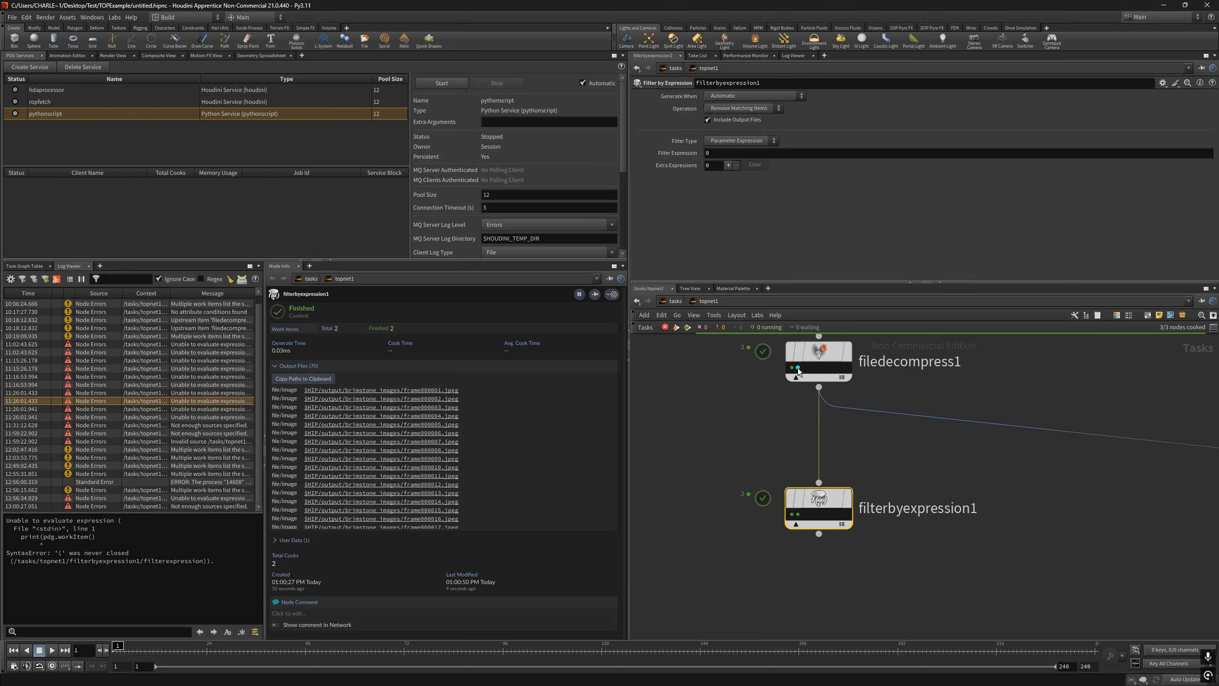
Inspect the second work item's attributes and output files on filterbyexpression1 and filedecompress1
{"action": "left_click", "coordinate": [799, 515]}
{"action": "left_click", "coordinate": [798, 367]}
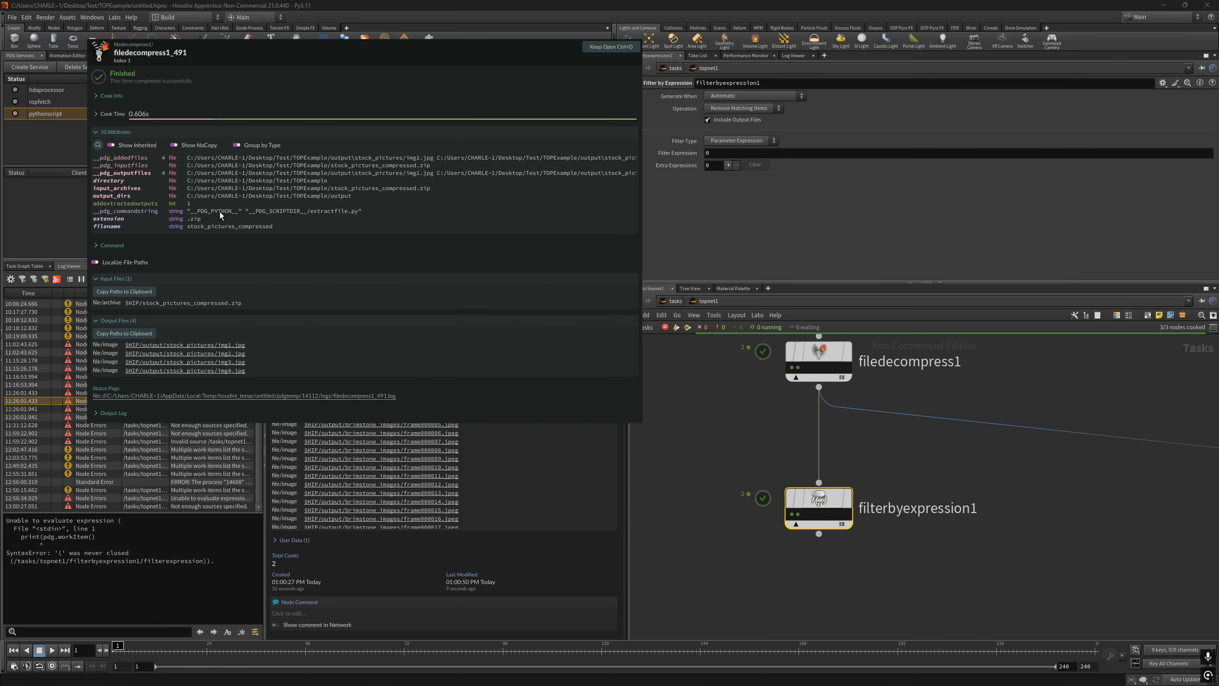
{"action": "left_click", "coordinate": [863, 459]}
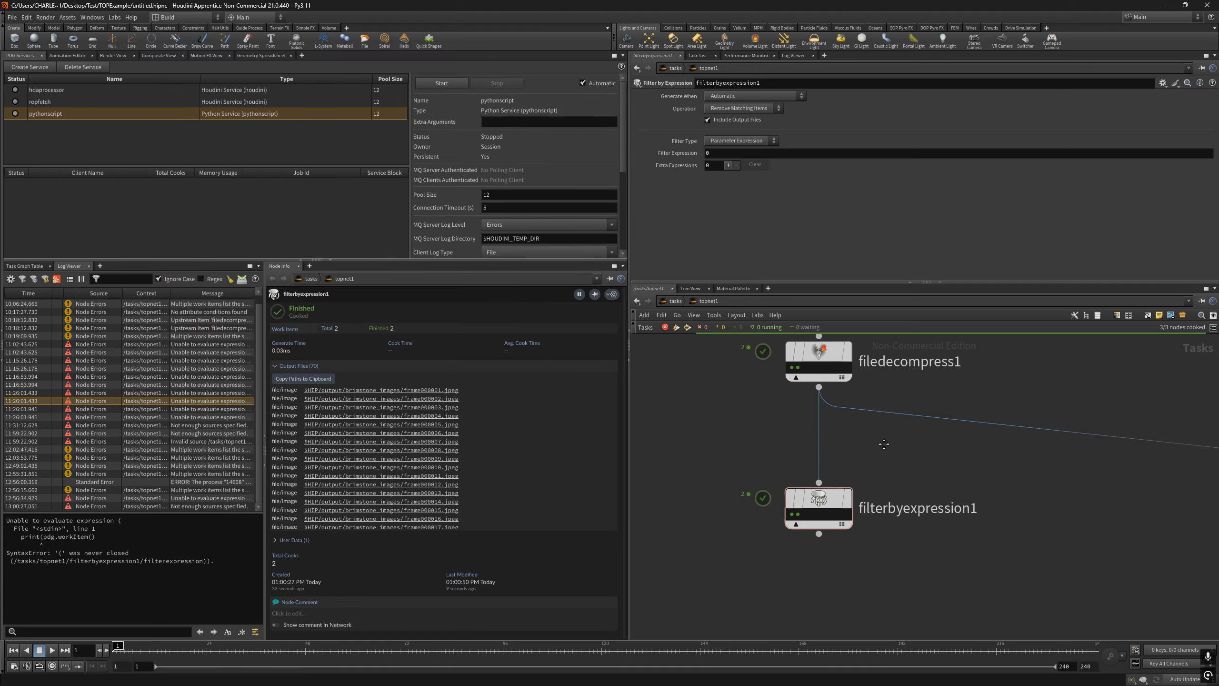
{"action": "middle_click_drag", "start_coordinate": [884, 444], "coordinate": [897, 455]}
Set filterbyexpression1's Filter Expression to 1 and cook the node
{"action": "left_click", "coordinate": [832, 512]}
{"action": "left_click", "coordinate": [721, 152]}
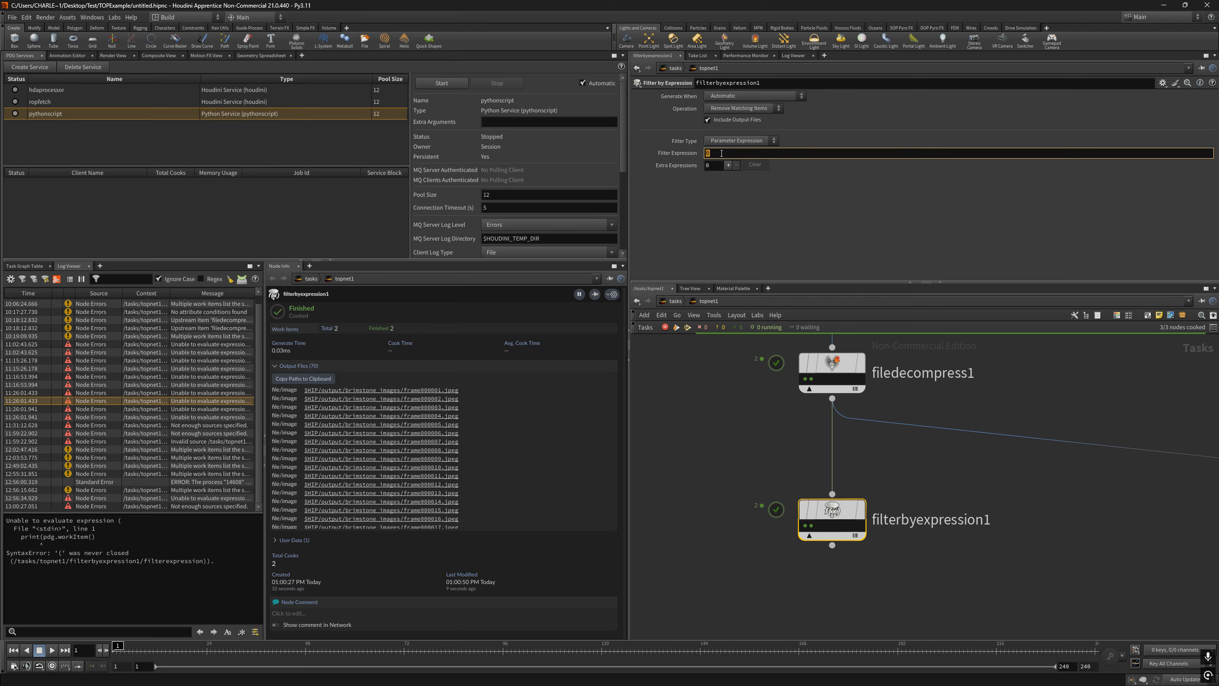
{"action": "type", "text": "1"}
{"action": "left_click", "coordinate": [924, 440]}
{"action": "left_click", "coordinate": [859, 512]}
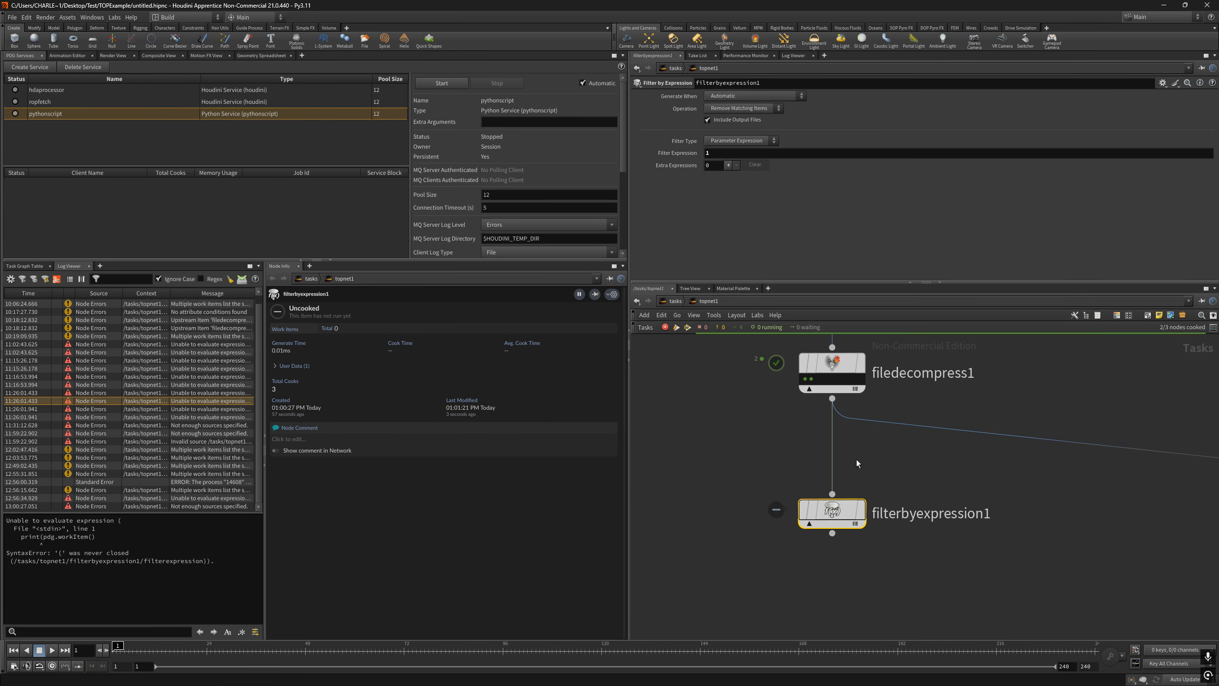
Switch to the browser tutorial and copy the Python expression len(pdg.workItem().outputFilesForTag('file/image')) < 10 from Part 3
{"action": "key", "text": "alt+Tab"}
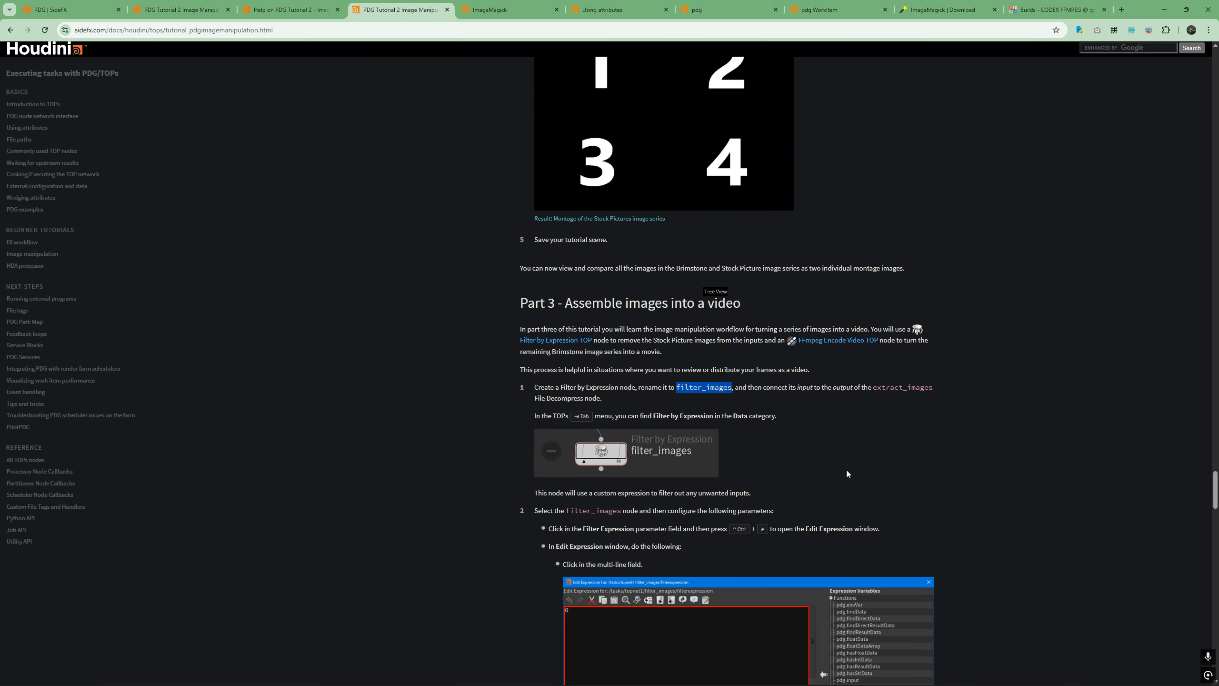
{"action": "scroll", "coordinate": [831, 472], "scroll_direction": "down", "scroll_amount": 1}
{"action": "scroll", "coordinate": [785, 355], "scroll_direction": "down", "scroll_amount": 6}
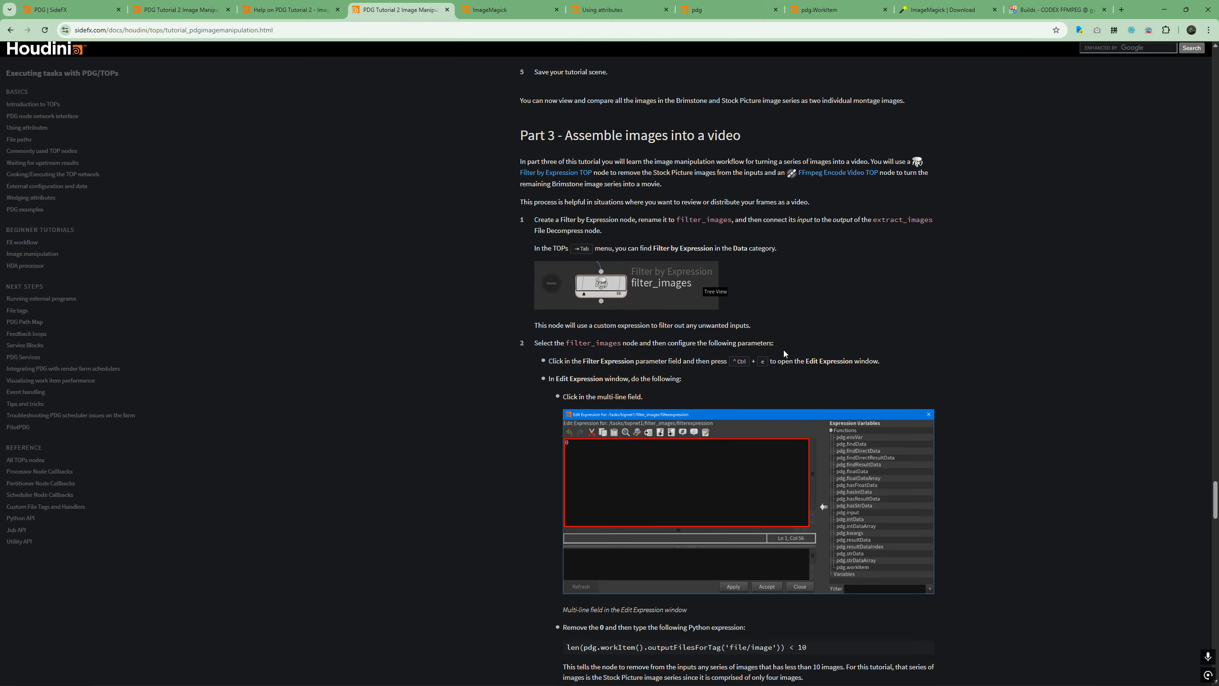
{"action": "left_click_drag", "start_coordinate": [808, 435], "coordinate": [566, 435]}
{"action": "key", "text": "ctrl+c"}
{"action": "left_click", "coordinate": [1163, 9]}
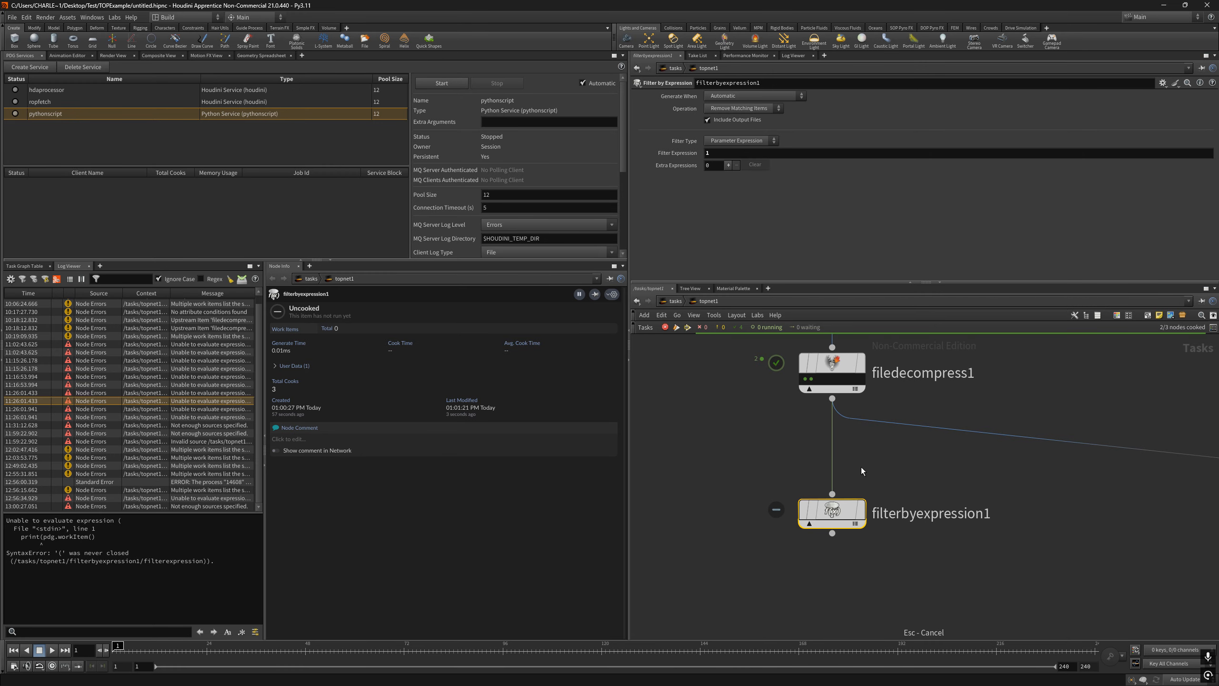
Set filterbyexpression1's Filter Expression to the Python expression len(pdg.workItem().outputFilesForTag('file/image')) < 10
{"action": "left_click", "coordinate": [805, 380]}
{"action": "left_click", "coordinate": [793, 155]}
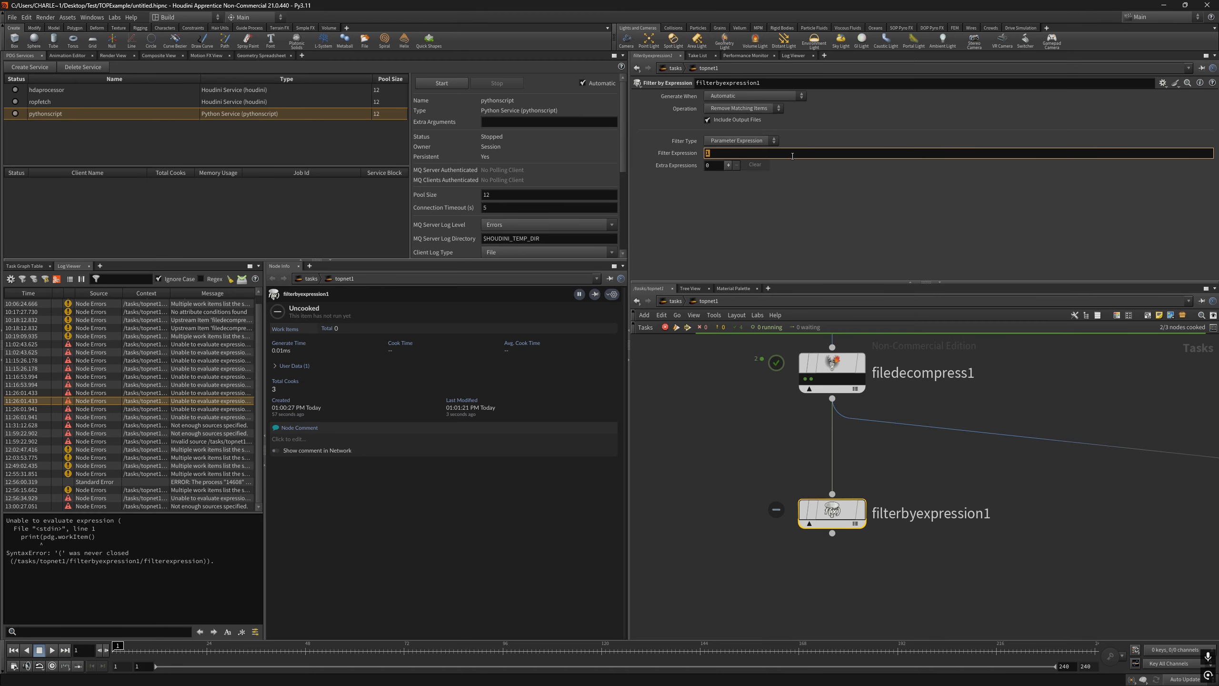
{"action": "key", "text": "alt+e"}
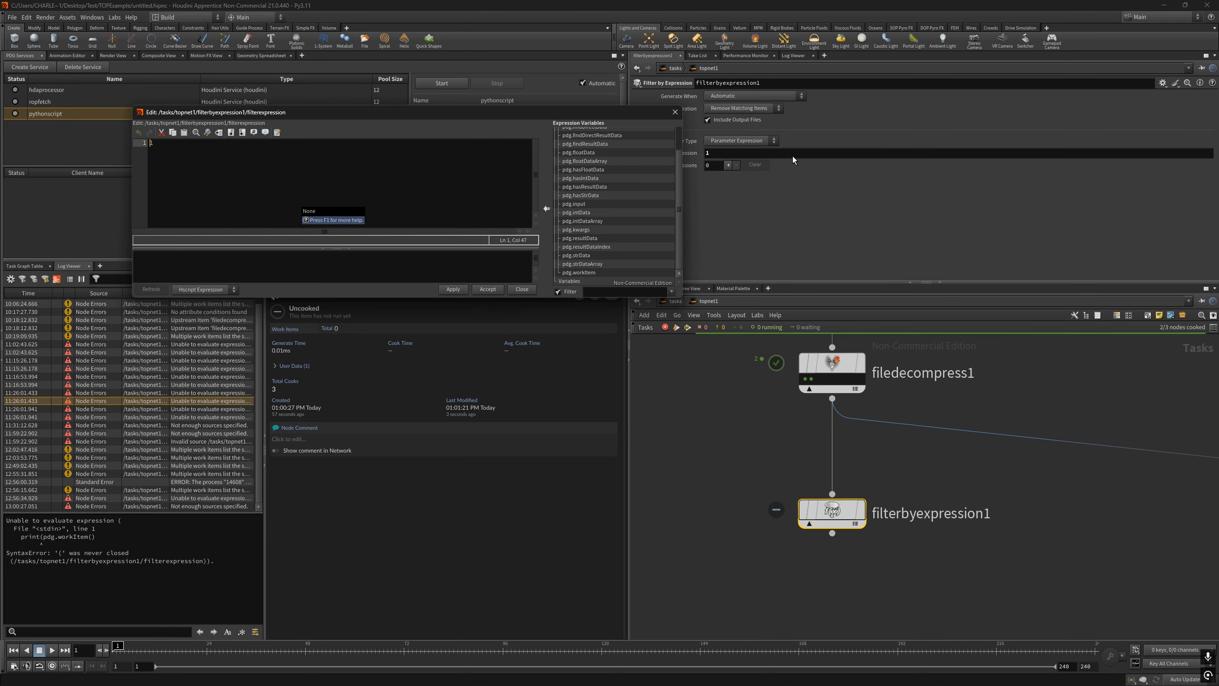
{"action": "left_click_drag", "start_coordinate": [457, 118], "coordinate": [662, 278]}
{"action": "left_click", "coordinate": [410, 453]}
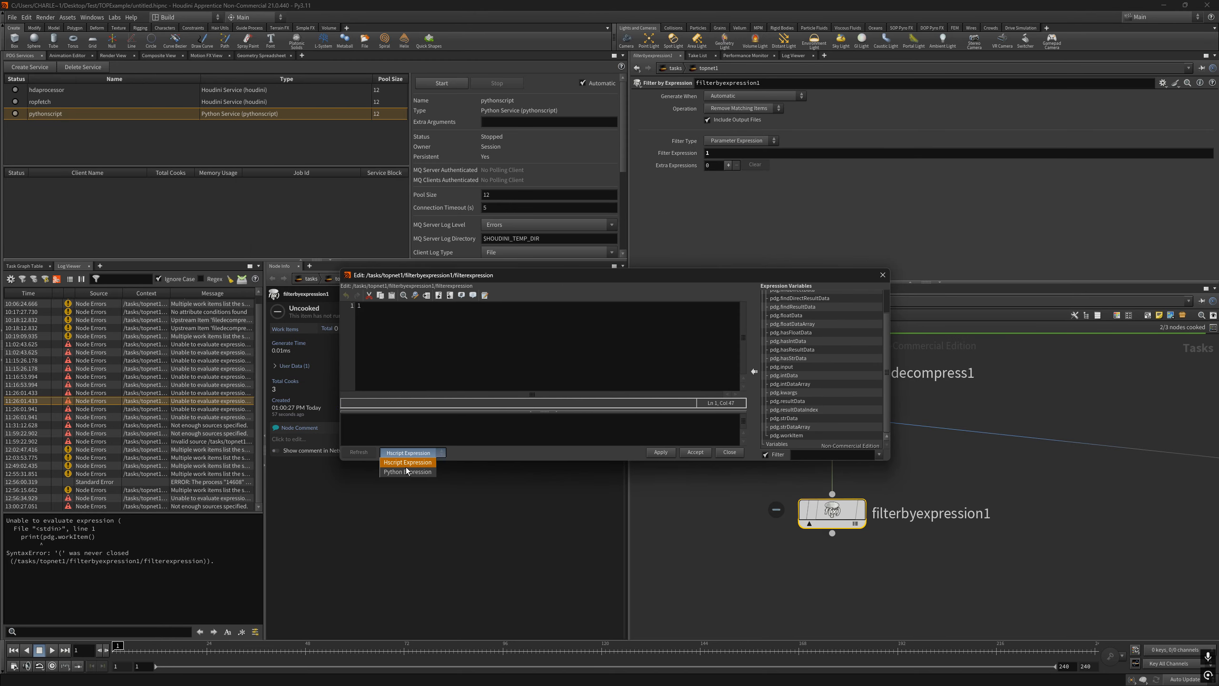
{"action": "left_click", "coordinate": [408, 472]}
{"action": "key", "text": "ctrl+v"}
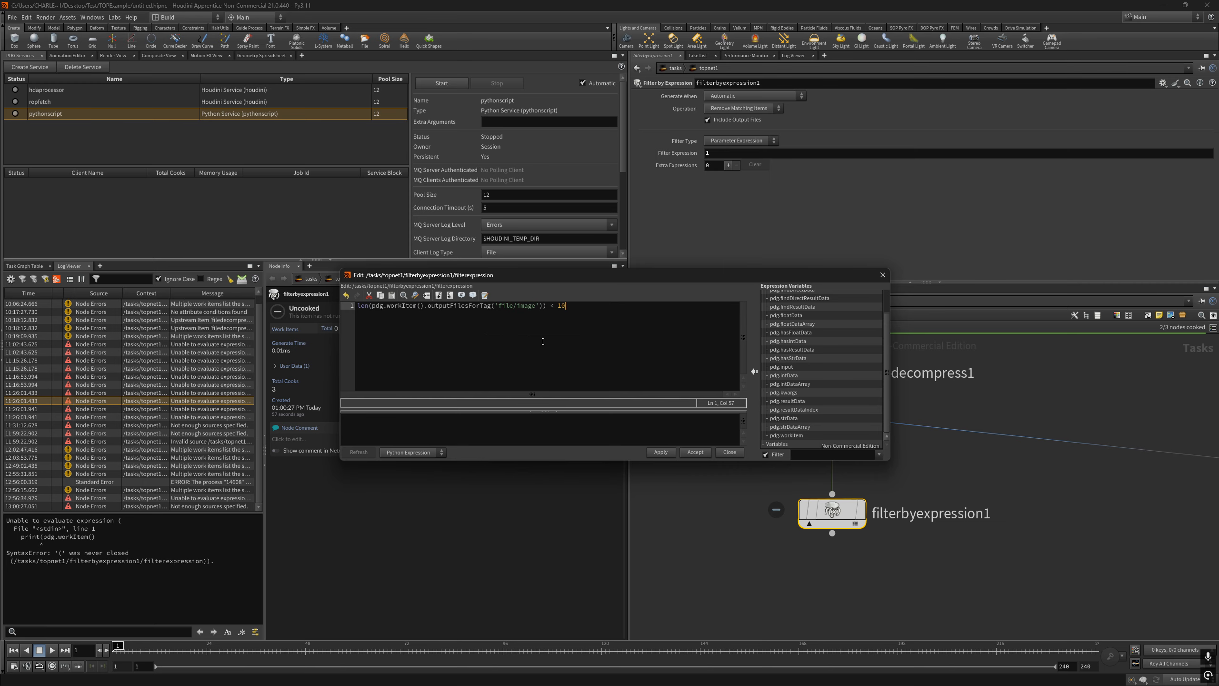
{"action": "left_click", "coordinate": [661, 452]}
{"action": "left_click", "coordinate": [695, 452]}
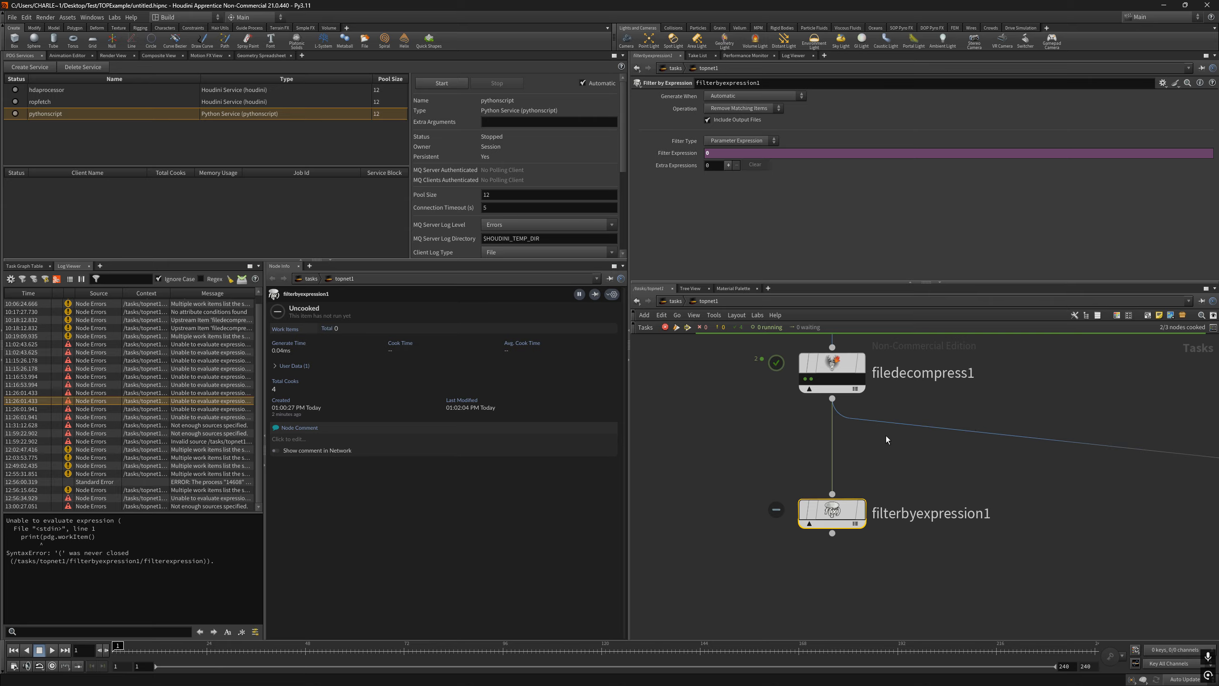
Reopen filterbyexpression1's filter expression in the editor and check its syntax and closing parentheses
{"action": "mouse_move", "coordinate": [833, 515]}
{"action": "key", "text": "alt+e"}
{"action": "left_click_drag", "start_coordinate": [504, 287], "coordinate": [491, 332]}
{"action": "key", "text": "shift+Home"}
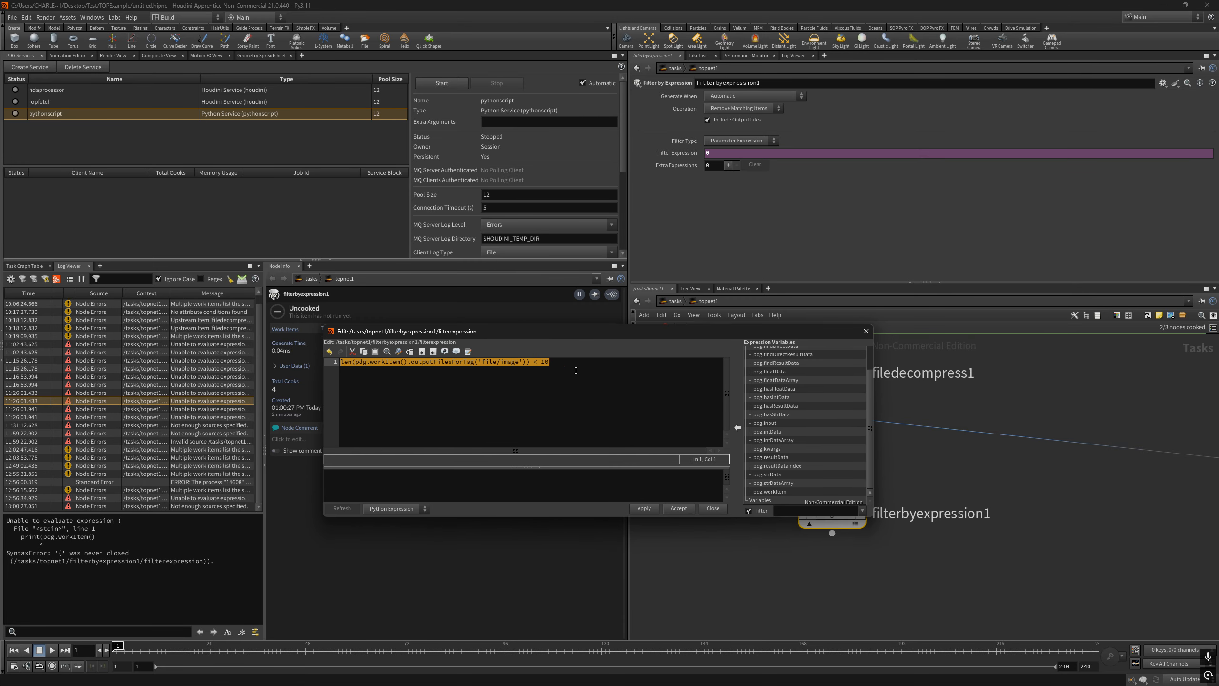
{"action": "left_click", "coordinate": [575, 359]}
{"action": "left_click_drag", "start_coordinate": [358, 365], "coordinate": [415, 247]}
{"action": "left_click", "coordinate": [529, 362]}
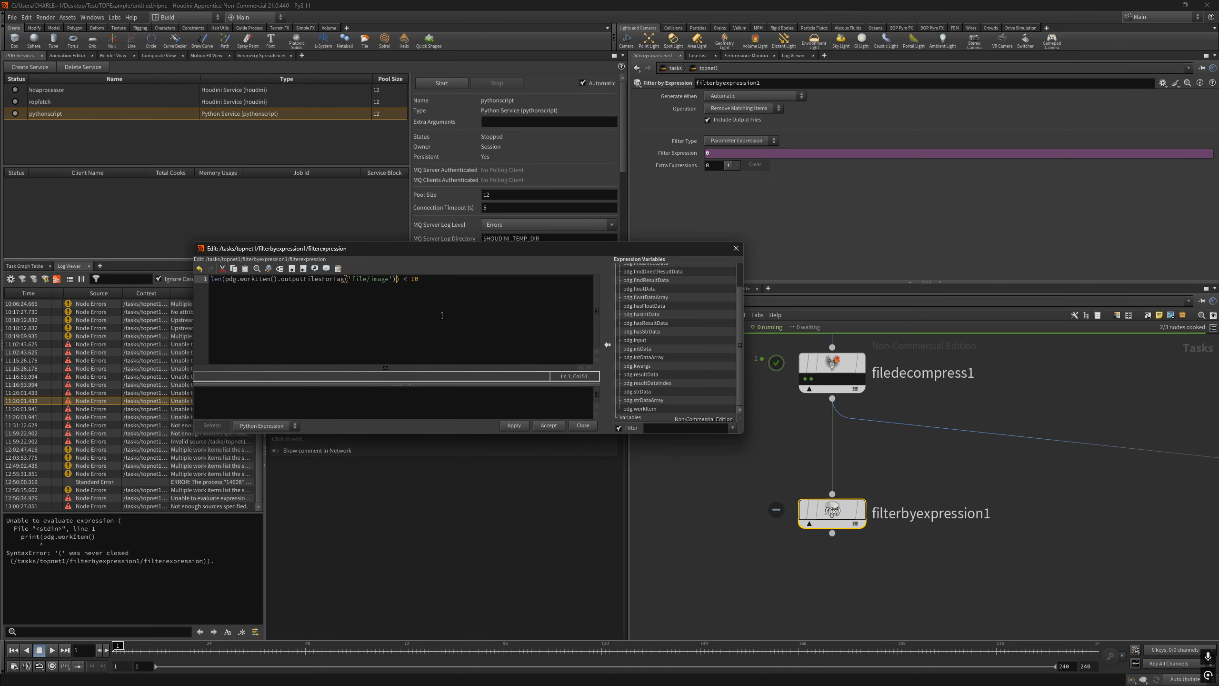
{"action": "left_click_drag", "start_coordinate": [440, 248], "coordinate": [714, 168]}
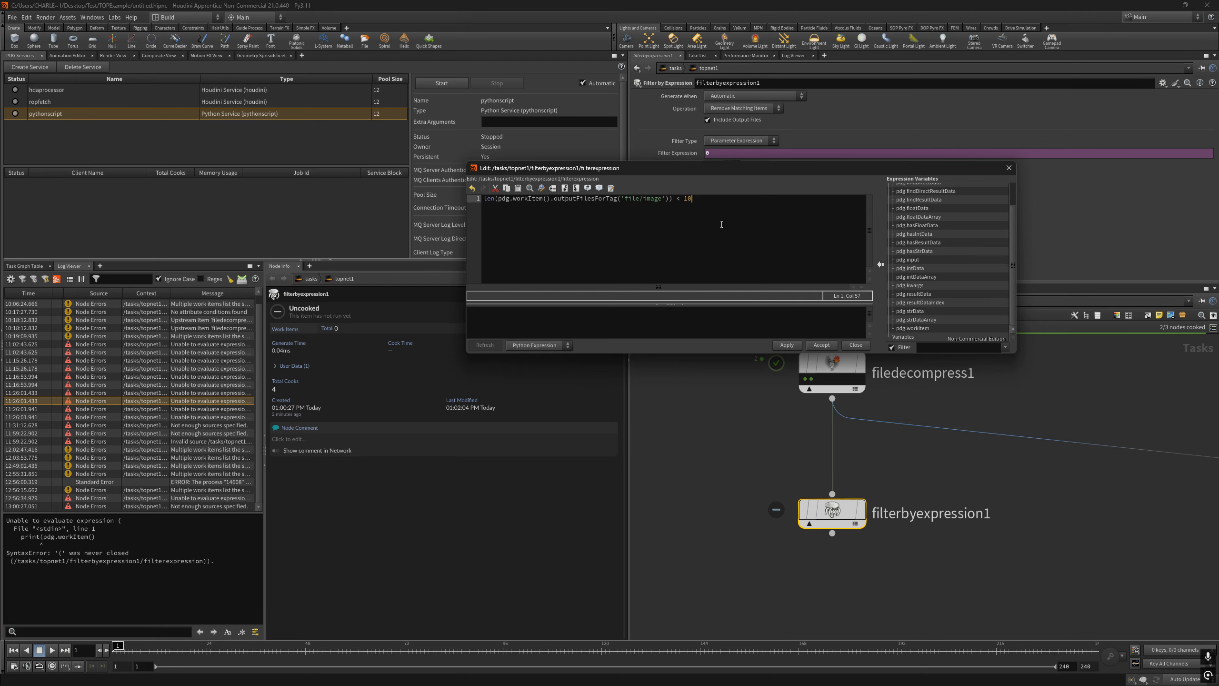
{"action": "left_click", "coordinate": [671, 198]}
{"action": "type", "text": ")"}
{"action": "left_click", "coordinate": [732, 199]}
{"action": "left_click_drag", "start_coordinate": [706, 179], "coordinate": [595, 284]}
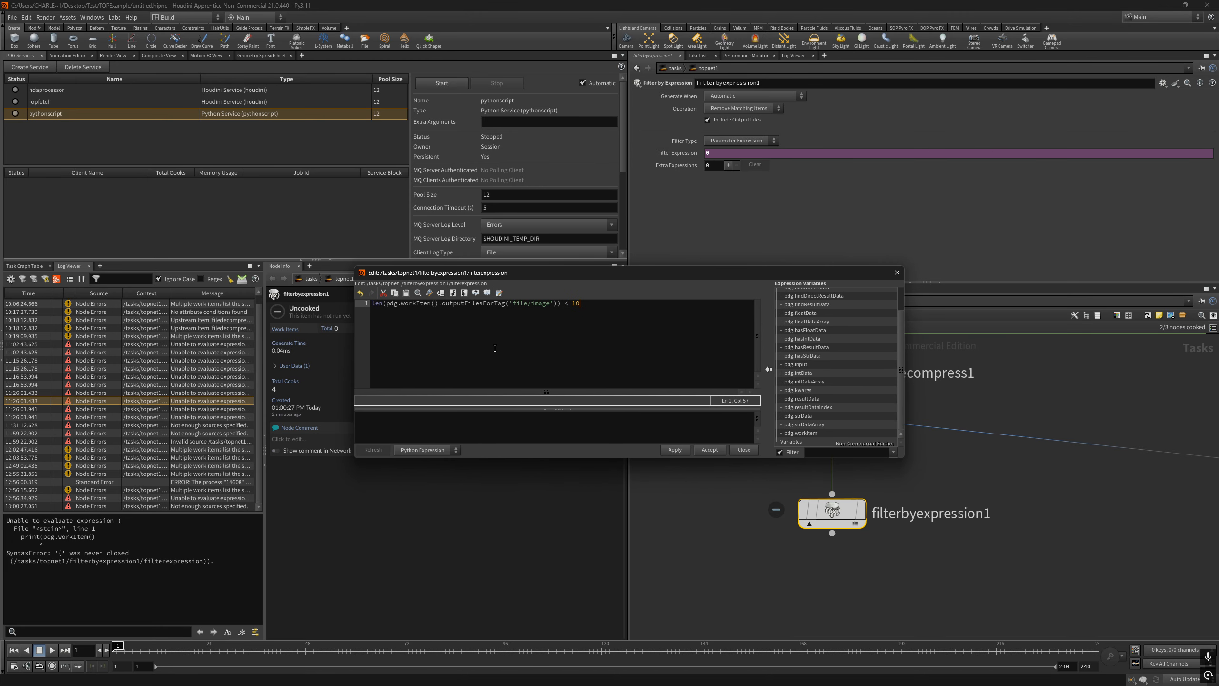
Change outputFilesForTag to inputFilesForTag in the filter expression, apply it and cook filterbyexpression1
{"action": "double_click", "coordinate": [486, 303]}
{"action": "left_click", "coordinate": [478, 304]}
{"action": "left_click_drag", "start_coordinate": [465, 305], "coordinate": [445, 304]}
{"action": "type", "text": "input"}
{"action": "left_click", "coordinate": [673, 449]}
{"action": "left_click", "coordinate": [834, 511]}
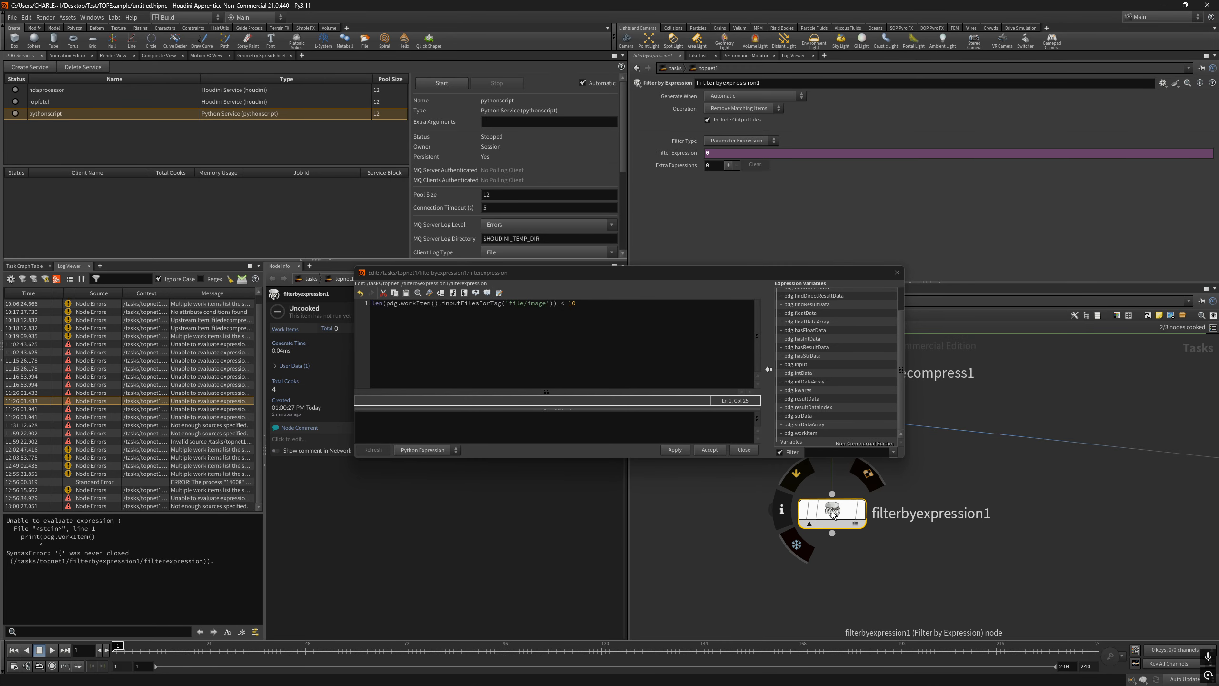
Search the pdg.WorkItem documentation in the browser for inputfiles, read the inputFilesForTag entry and return to Houdini
{"action": "left_click", "coordinate": [479, 303]}
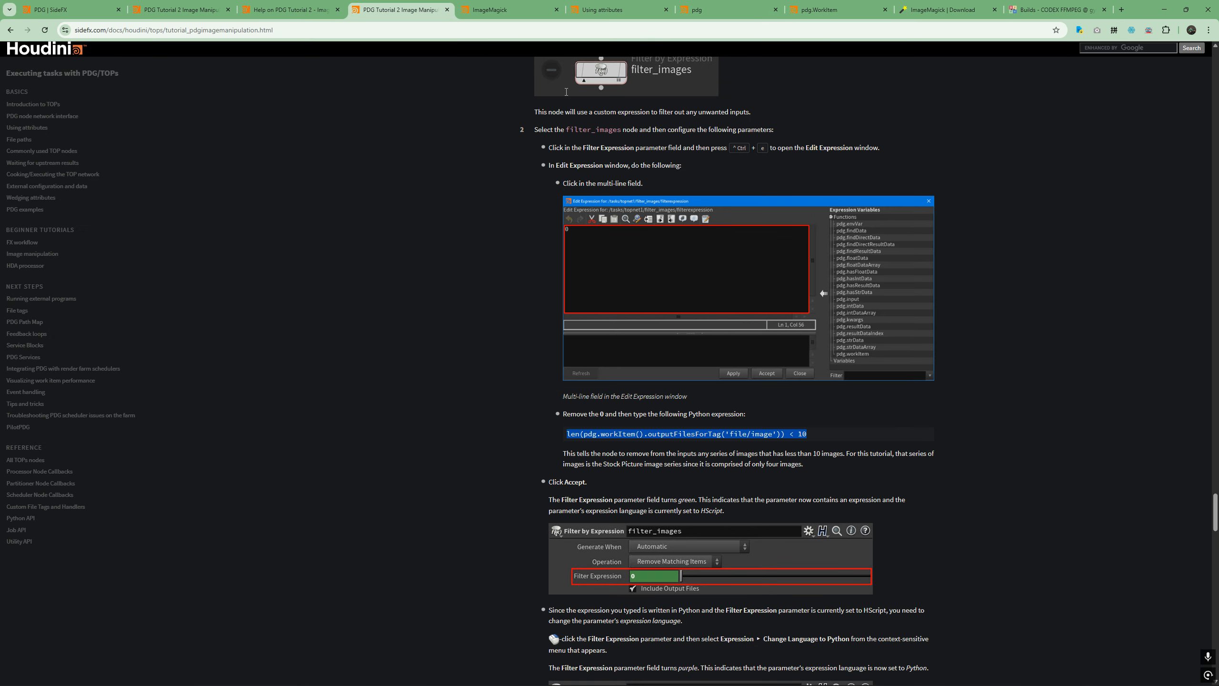
{"action": "left_click", "coordinate": [840, 10]}
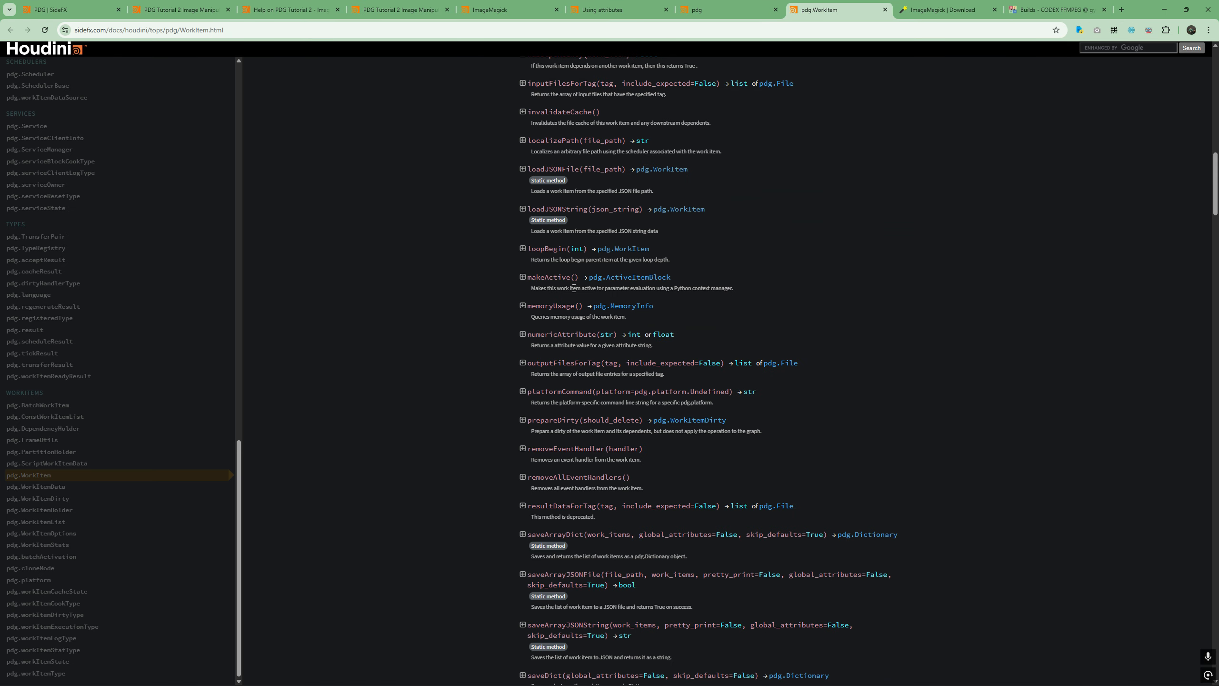
{"action": "left_click", "coordinate": [868, 303]}
{"action": "scroll", "coordinate": [859, 320], "scroll_direction": "up", "scroll_amount": 2}
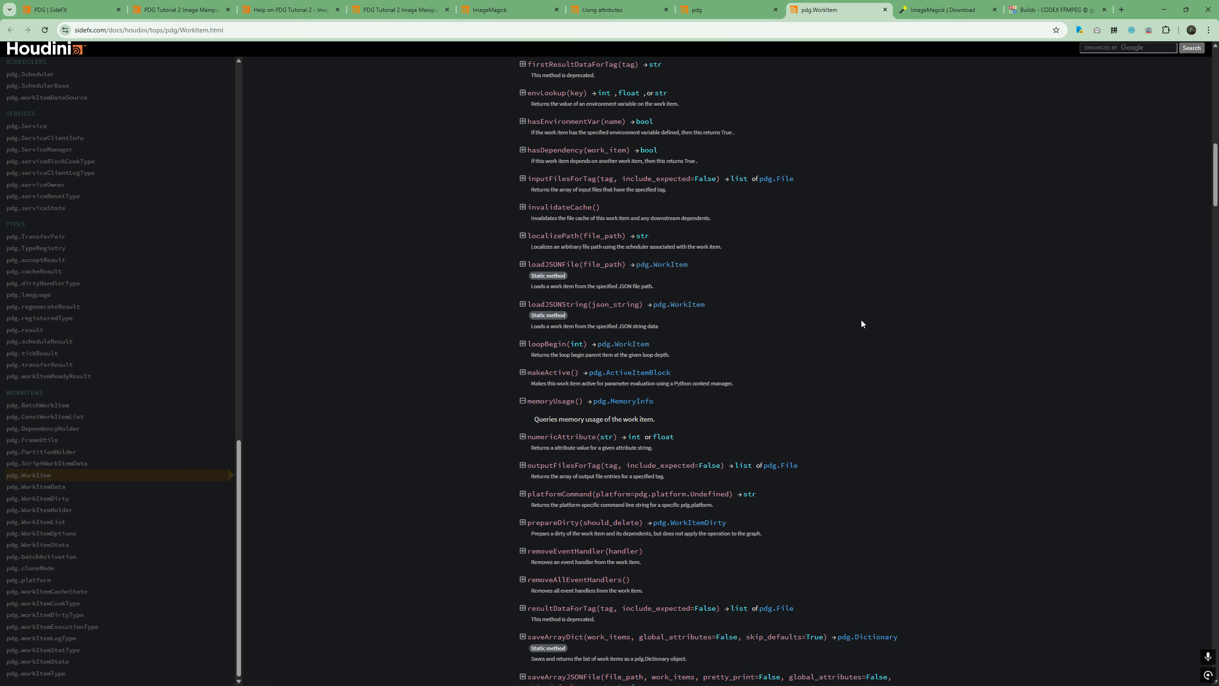
{"action": "key", "text": "ctrl+f"}
{"action": "type", "text": "input"}
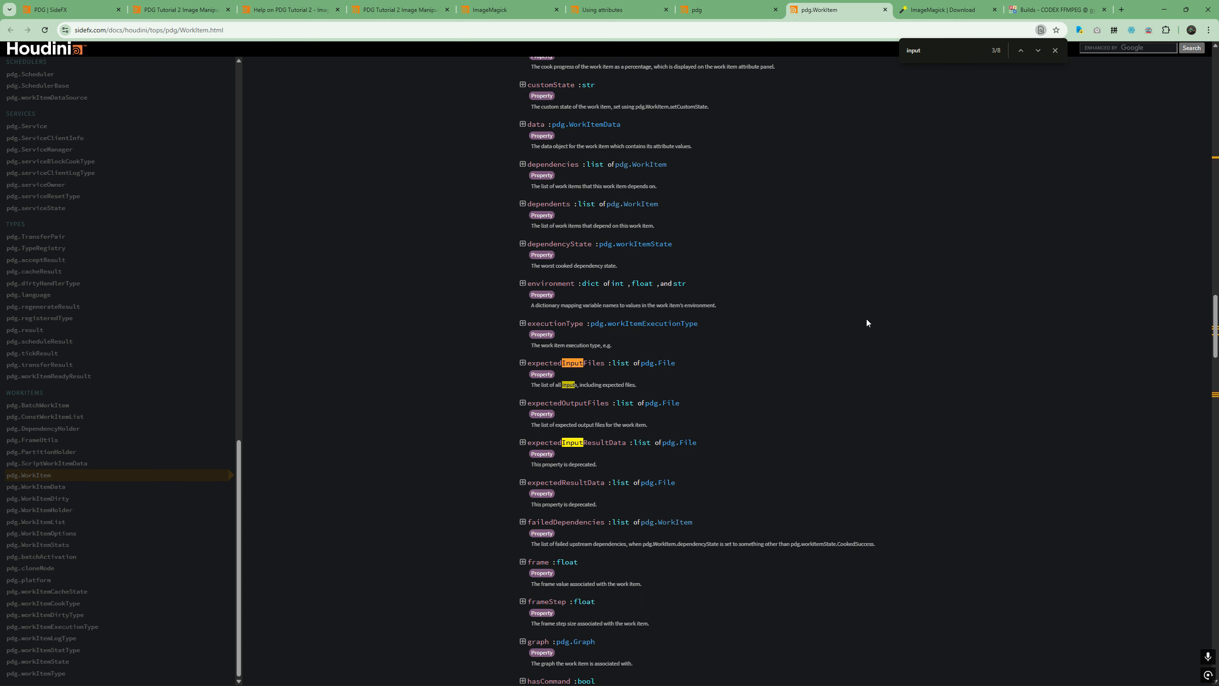
{"action": "type", "text": "files"}
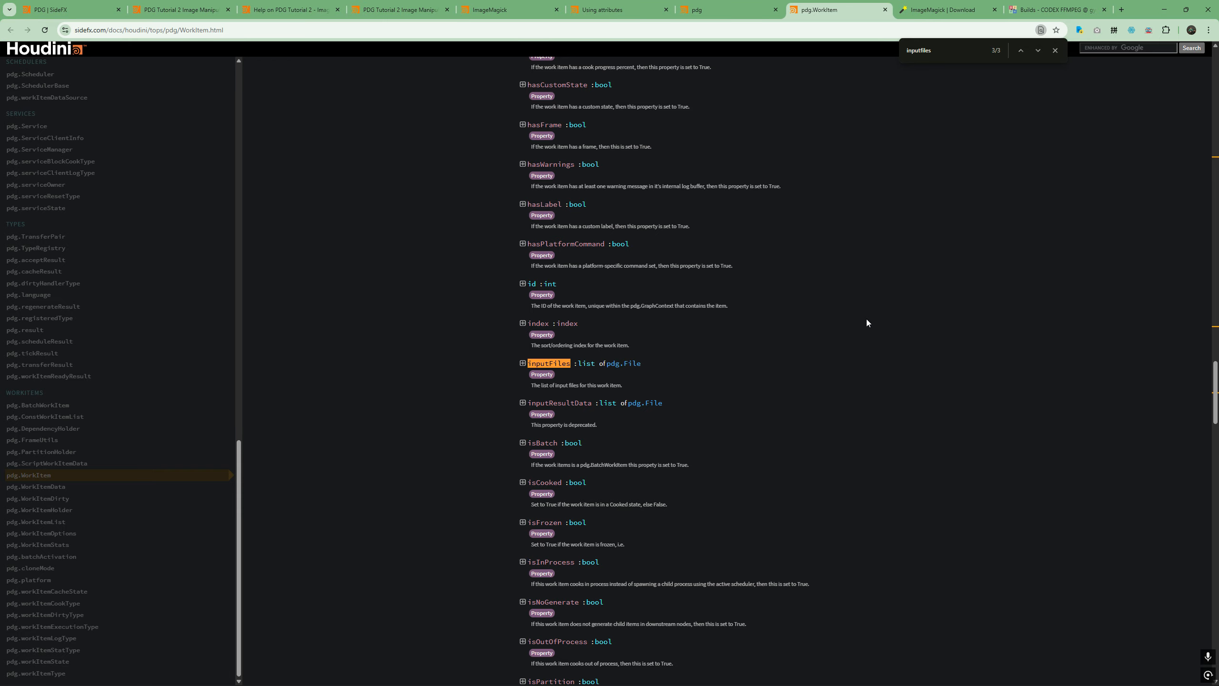
{"action": "key", "text": "shift+Return"}
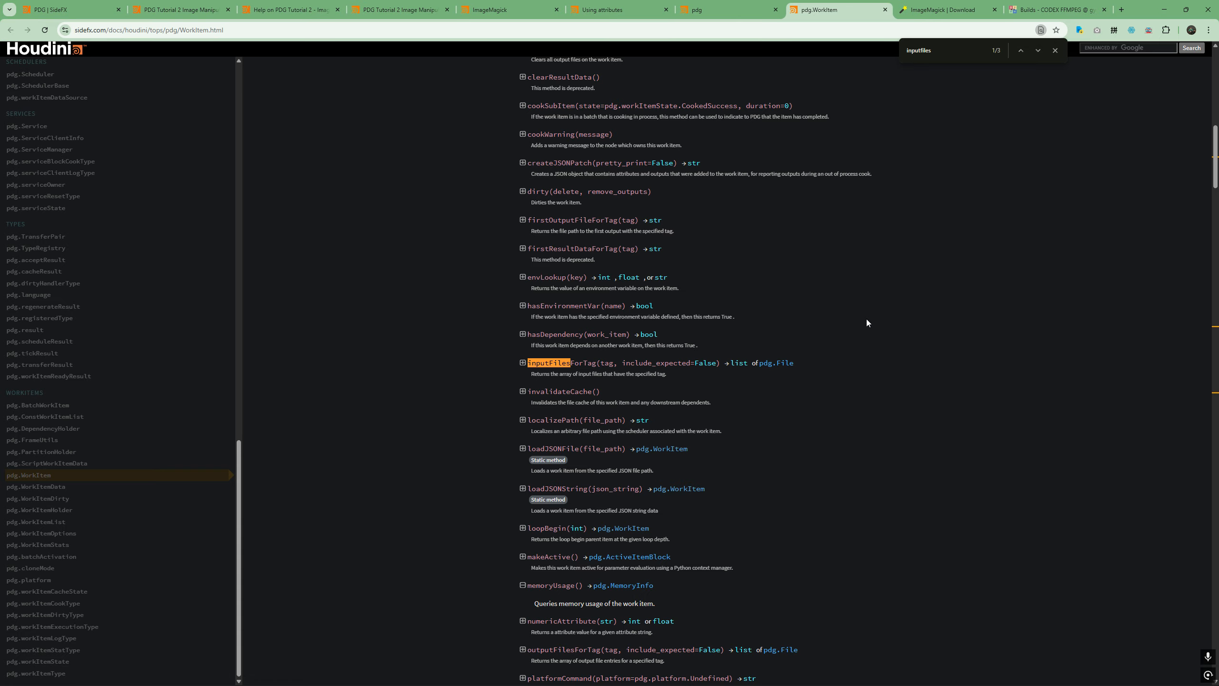
{"action": "key", "text": "alt+Tab"}
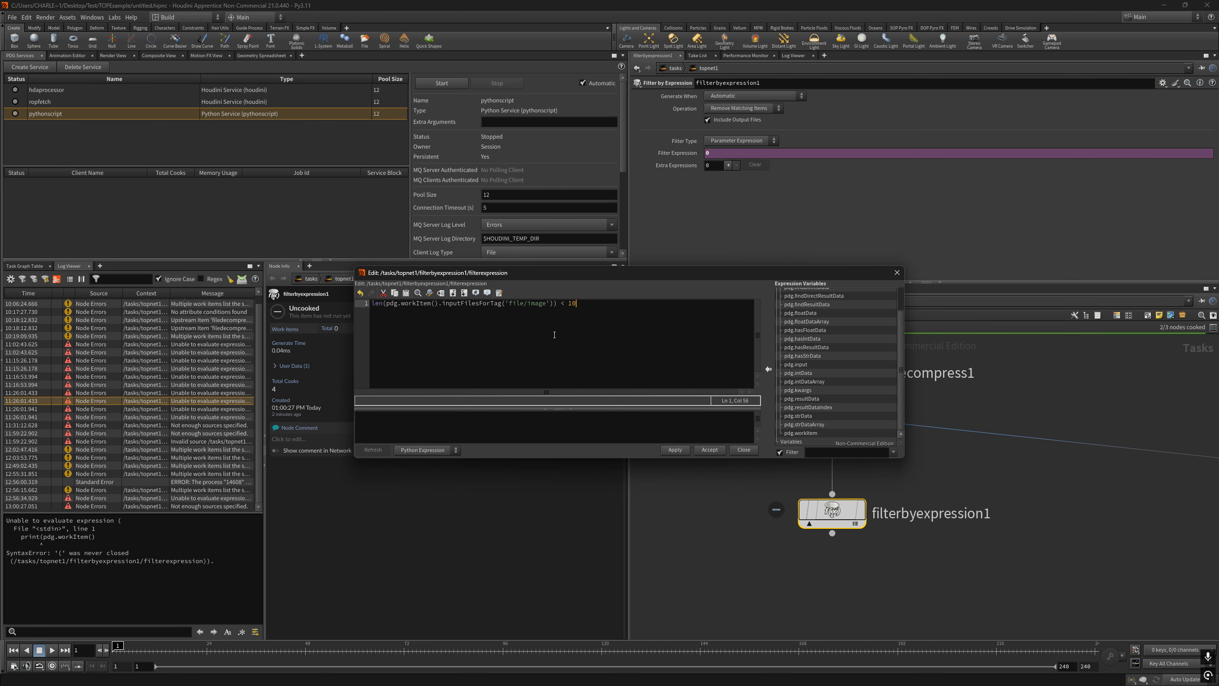
{"action": "left_click_drag", "start_coordinate": [613, 318], "coordinate": [372, 307]}
{"action": "left_click", "coordinate": [631, 327]}
{"action": "left_click_drag", "start_coordinate": [631, 327], "coordinate": [409, 305]}
{"action": "left_click", "coordinate": [643, 323]}
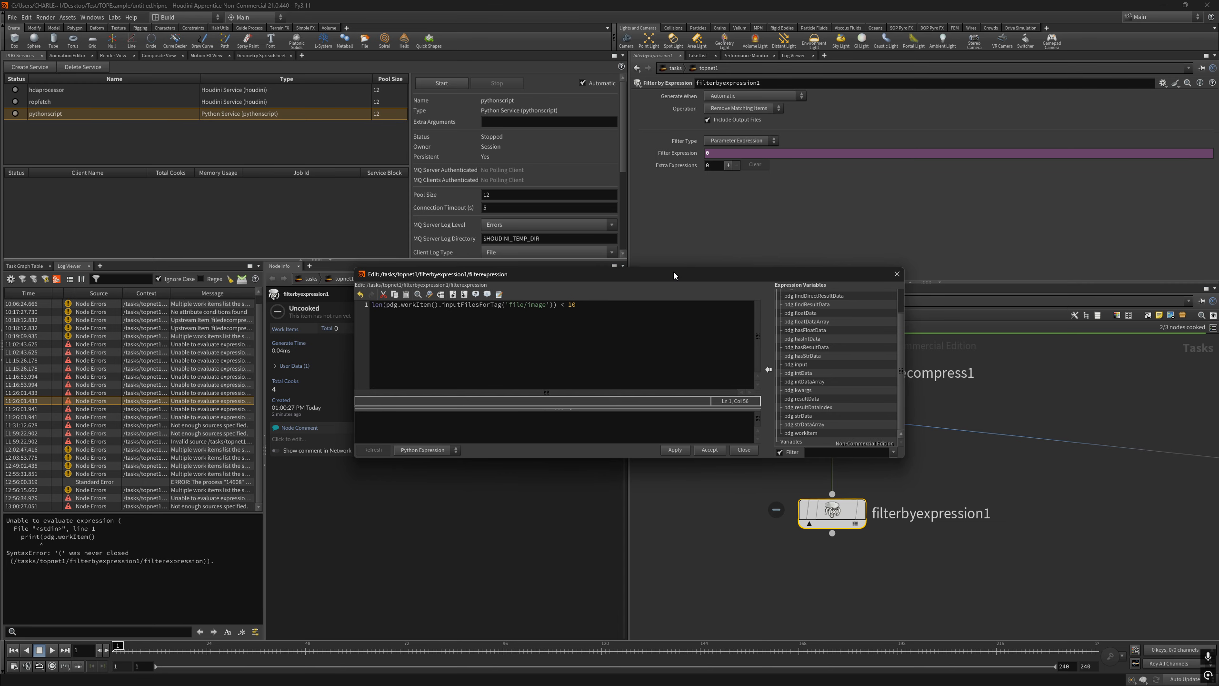
{"action": "left_click_drag", "start_coordinate": [679, 273], "coordinate": [700, 272]}
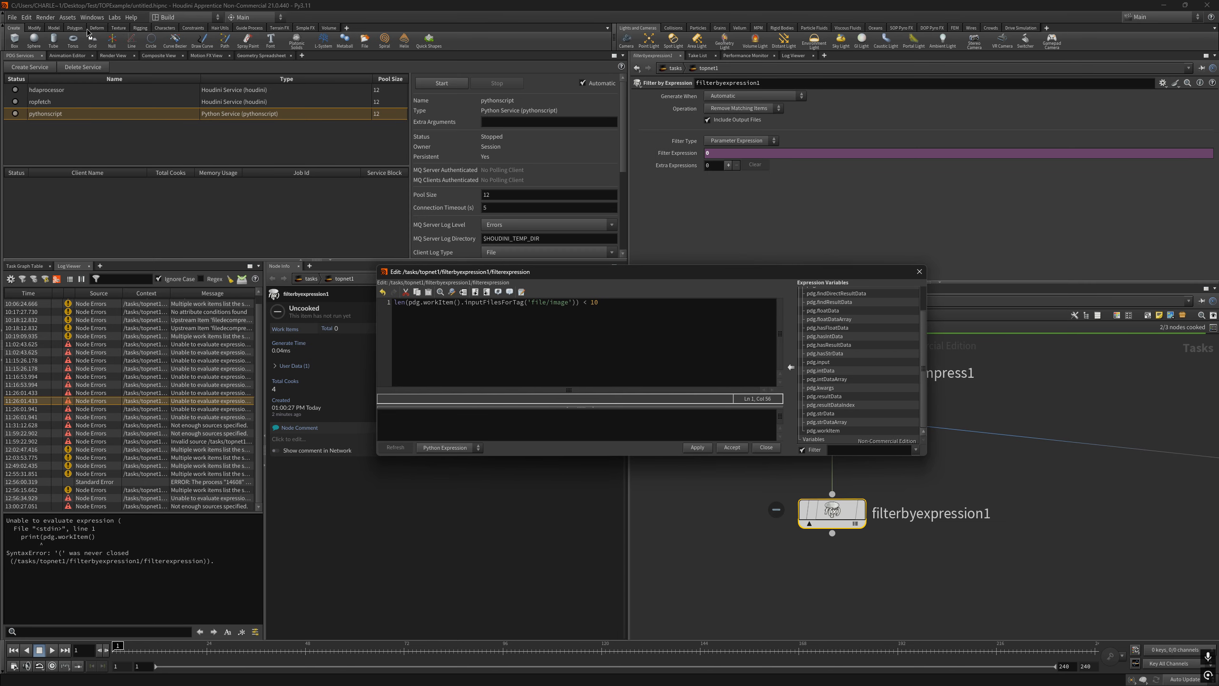
Open a Python Shell and arrange it below the expression editor, clear of the network nodes
{"action": "left_click", "coordinate": [96, 17]}
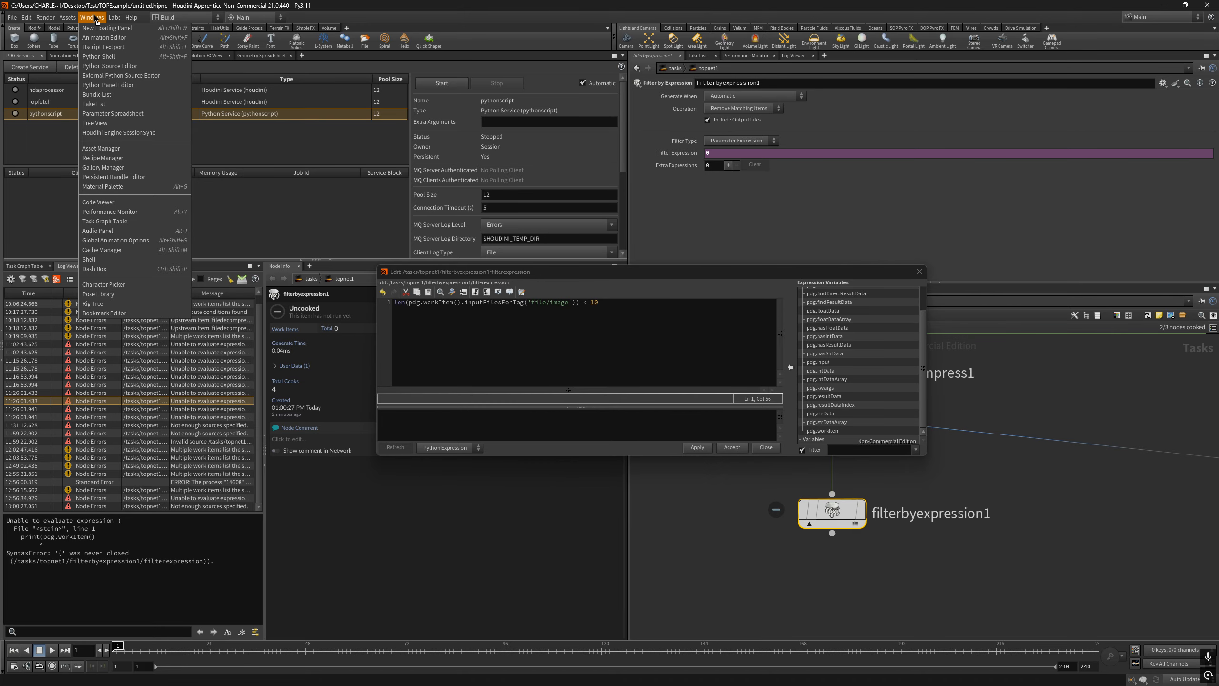
{"action": "left_click", "coordinate": [108, 62]}
{"action": "left_click_drag", "start_coordinate": [351, 196], "coordinate": [293, 378]}
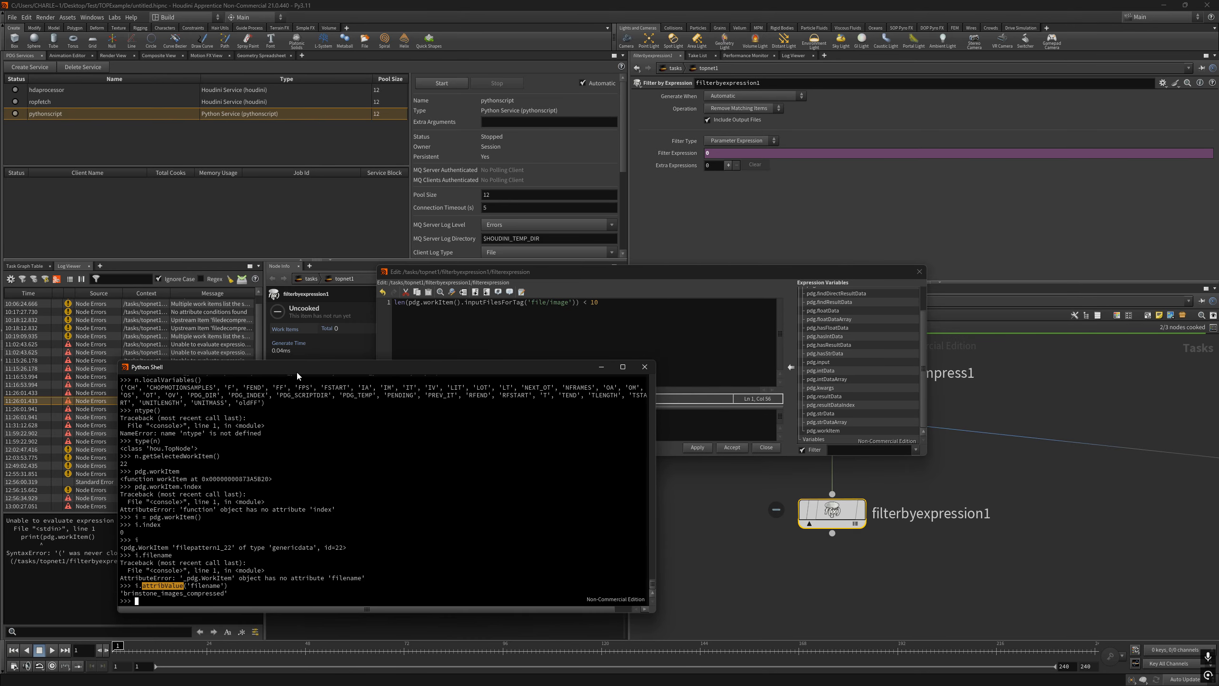
{"action": "left_click_drag", "start_coordinate": [542, 278], "coordinate": [352, 111]}
{"action": "left_click_drag", "start_coordinate": [369, 366], "coordinate": [468, 327]}
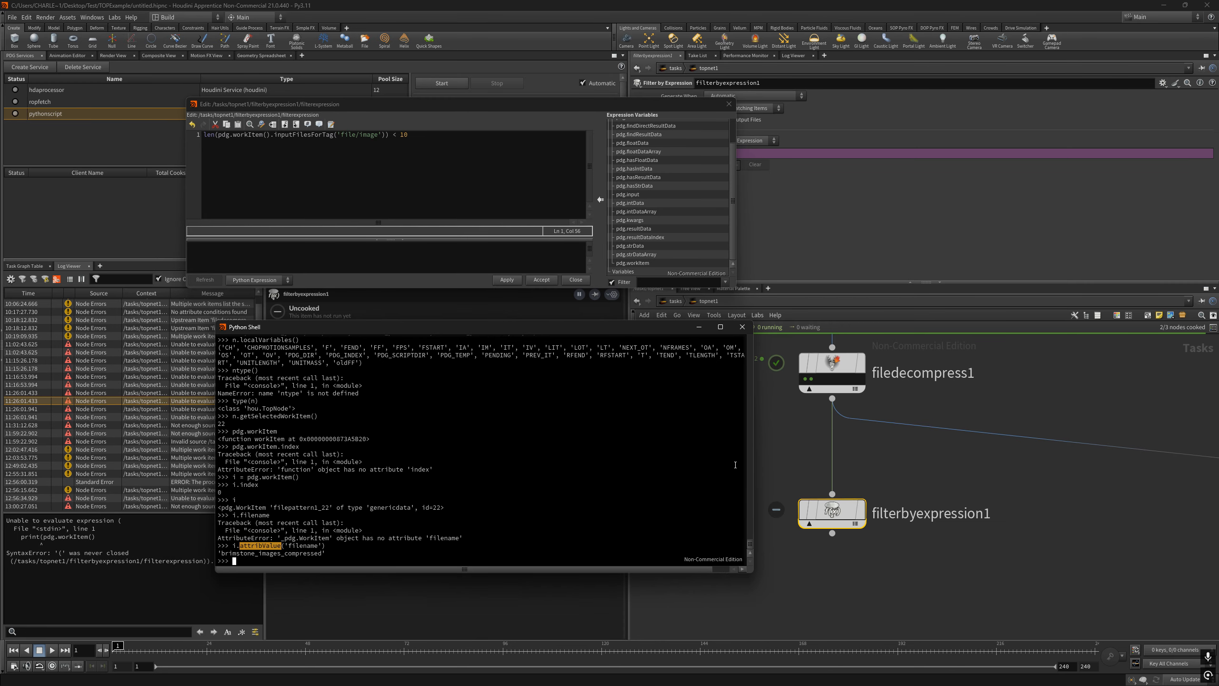
Select filedecompress1's second work item and query pdg.workItem().index in the Python Shell
{"action": "left_click", "coordinate": [811, 383]}
{"action": "left_click", "coordinate": [486, 496]}
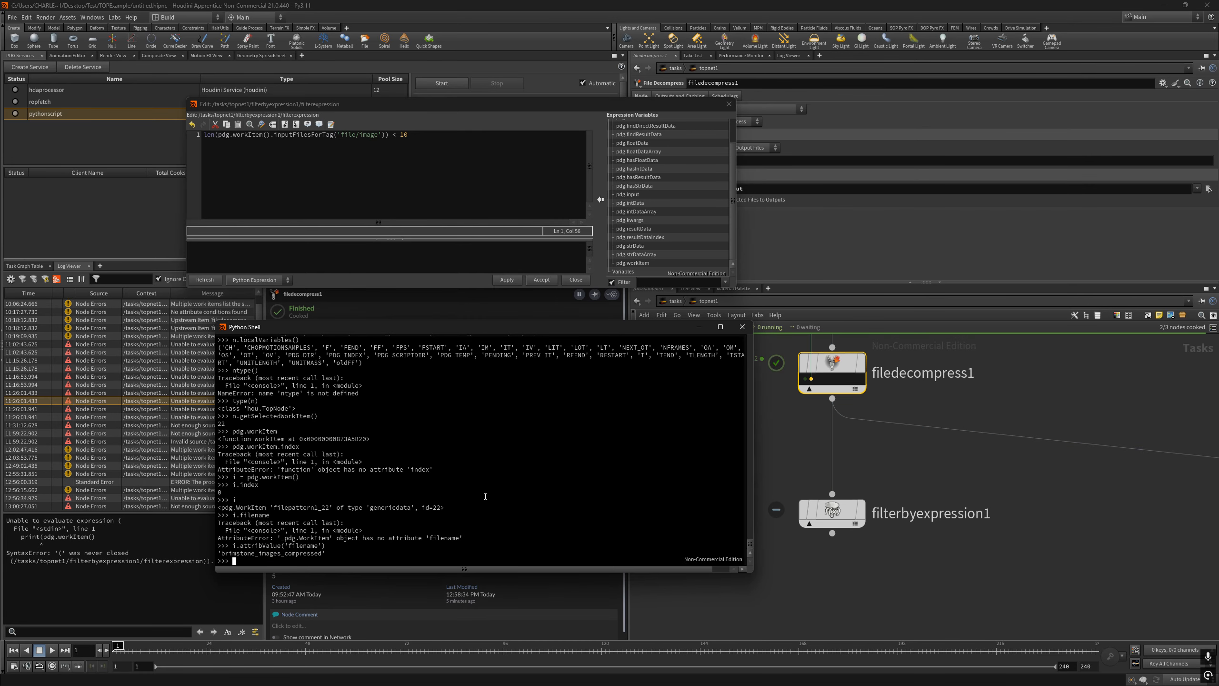
{"action": "key", "text": "Up"}
{"action": "key", "text": "Up"}
{"action": "key", "text": "Up"}
{"action": "key", "text": "Up"}
{"action": "key", "text": "Up"}
{"action": "key", "text": "Up"}
{"action": "key", "text": "BackSpace"}
{"action": "key", "text": "BackSpace"}
{"action": "key", "text": "BackSpace"}
{"action": "key", "text": "BackSpace"}
{"action": "key", "text": "BackSpace"}
{"action": "key", "text": "BackSpace"}
{"action": "type", "text": "().index"}
{"action": "key", "text": "Return"}
Query pdg.workItem().id for the selected work item in the Python Shell
{"action": "key", "text": "Up"}
{"action": "key", "text": "BackSpace"}
{"action": "key", "text": "BackSpace"}
{"action": "key", "text": "BackSpace"}
{"action": "key", "text": "BackSpace"}
{"action": "type", "text": "d"}
{"action": "key", "text": "Return"}
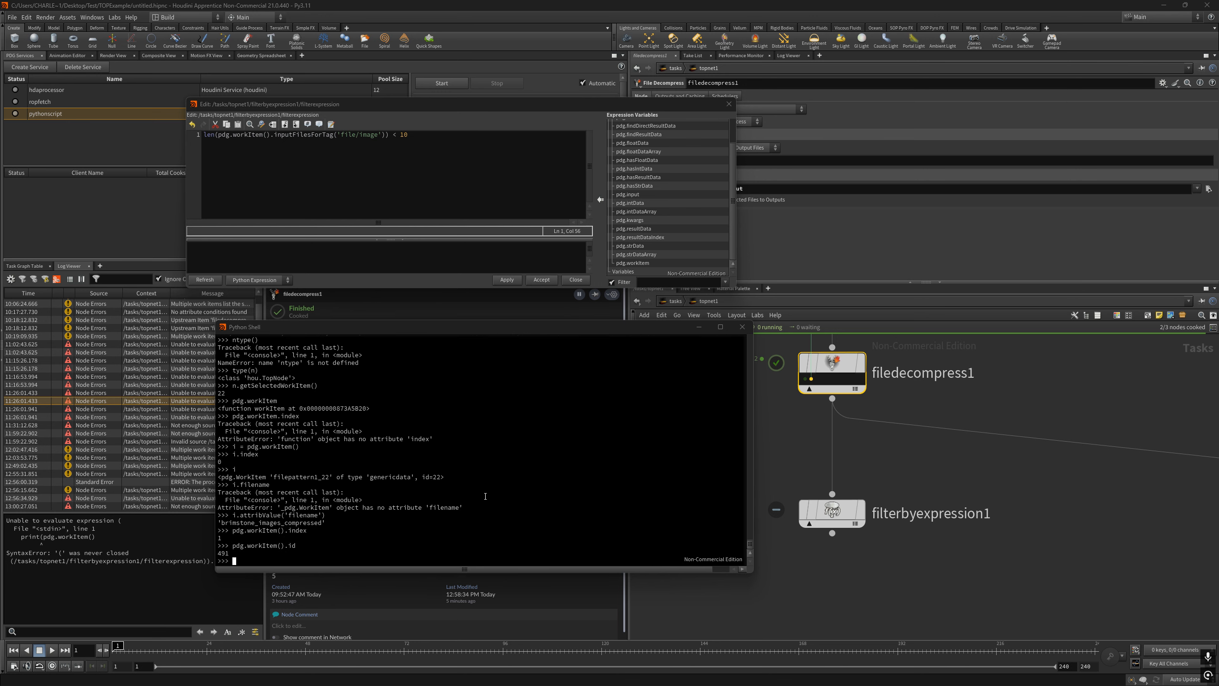
Reuse the last shell command, trimmed to pdg.workItem()., and keep the expression editor's text in view
{"action": "key", "text": "Up"}
{"action": "key", "text": "BackSpace"}
{"action": "key", "text": "BackSpace"}
{"action": "key", "text": "BackSpace"}
{"action": "left_click_drag", "start_coordinate": [497, 104], "coordinate": [417, 94]}
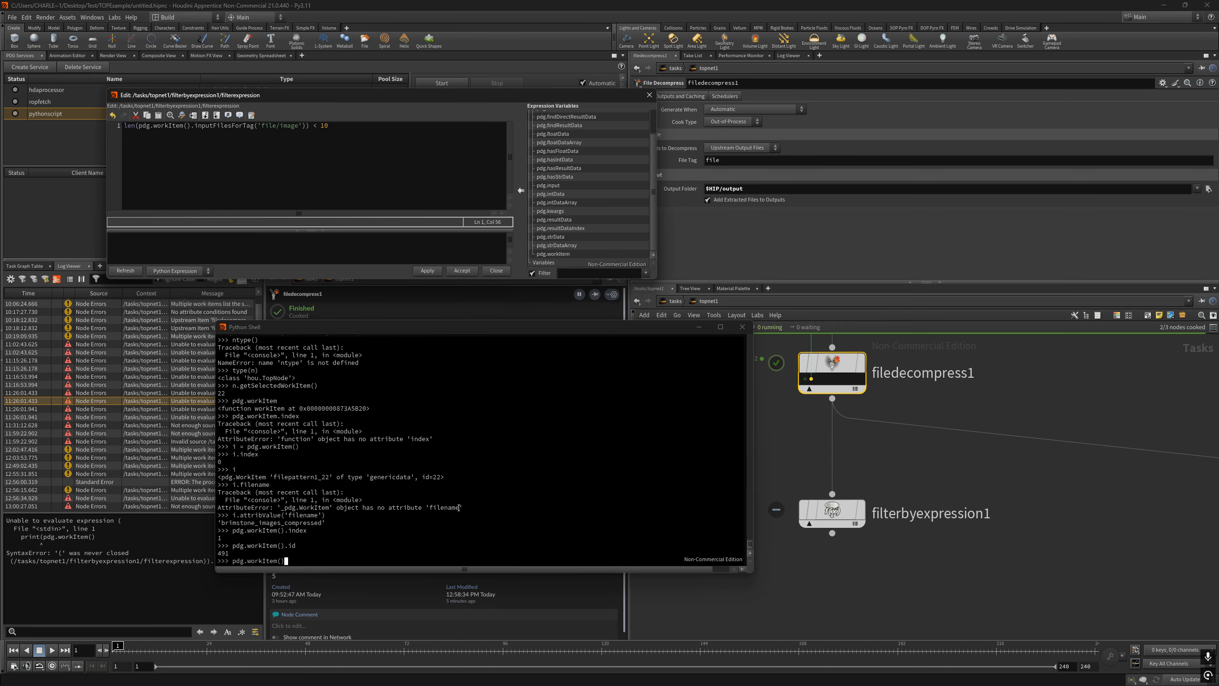
{"action": "type", "text": "."}
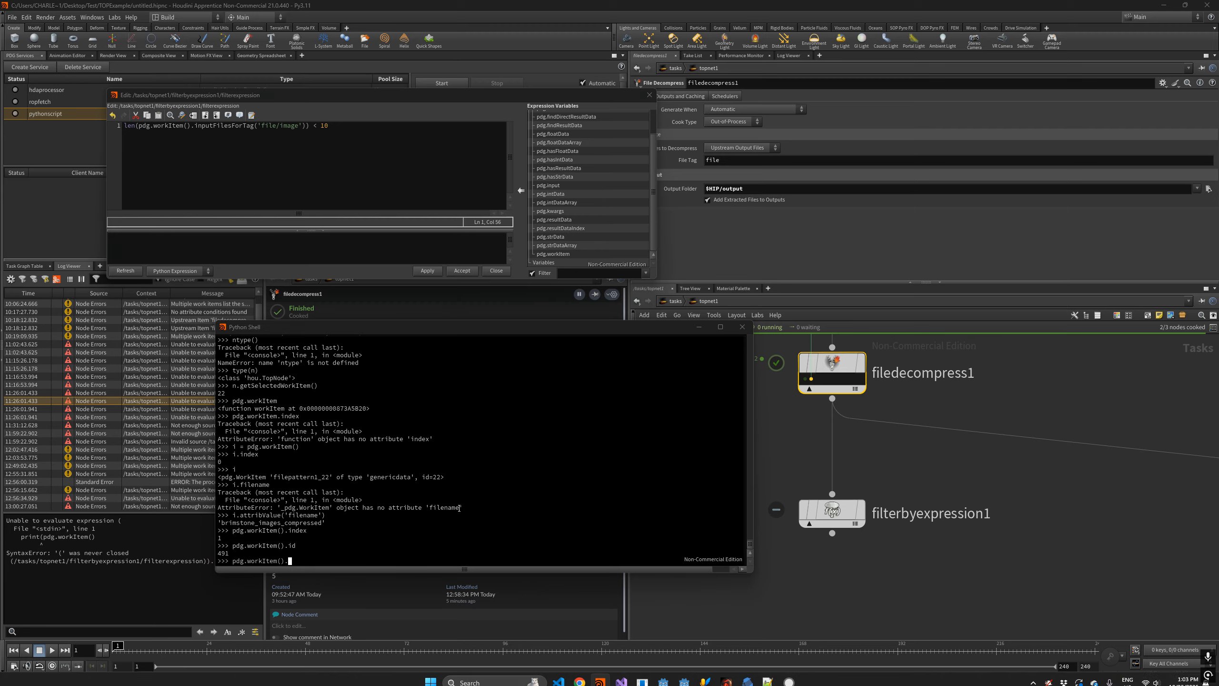
Switch to the browser tutorial and copy the outputFilesForTag('file/image') call from the sample expression
{"action": "left_click", "coordinate": [494, 679]}
{"action": "left_click", "coordinate": [449, 2]}
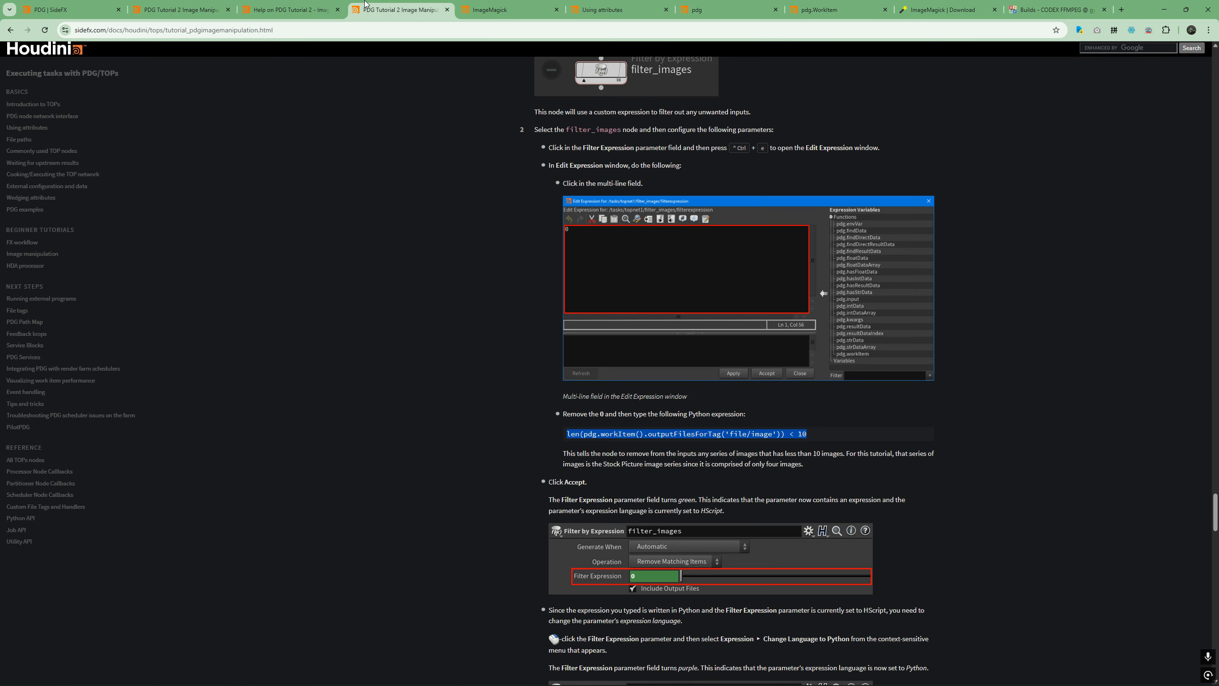
{"action": "double_click", "coordinate": [693, 434]}
{"action": "left_click", "coordinate": [780, 438], "text": "shift"}
{"action": "key", "text": "ctrl+c"}
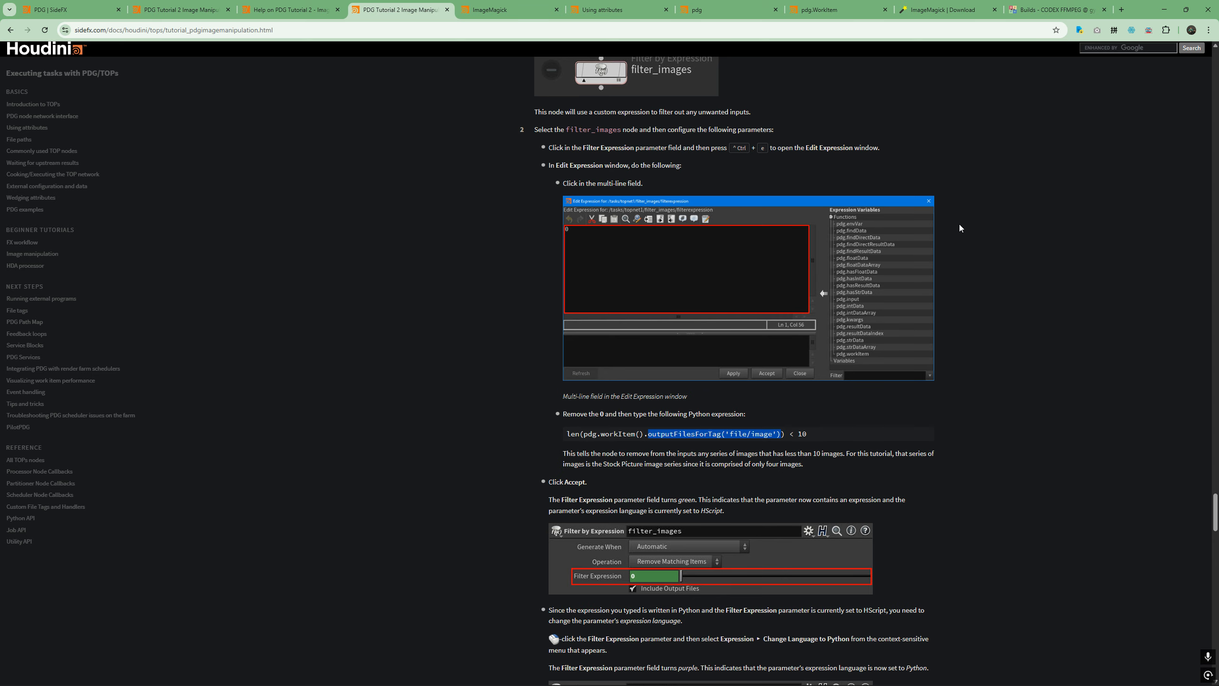
Return to Houdini and query pdg.workItem().outputFilesForTag('file/image') in the Python Shell
{"action": "left_click", "coordinate": [1164, 9]}
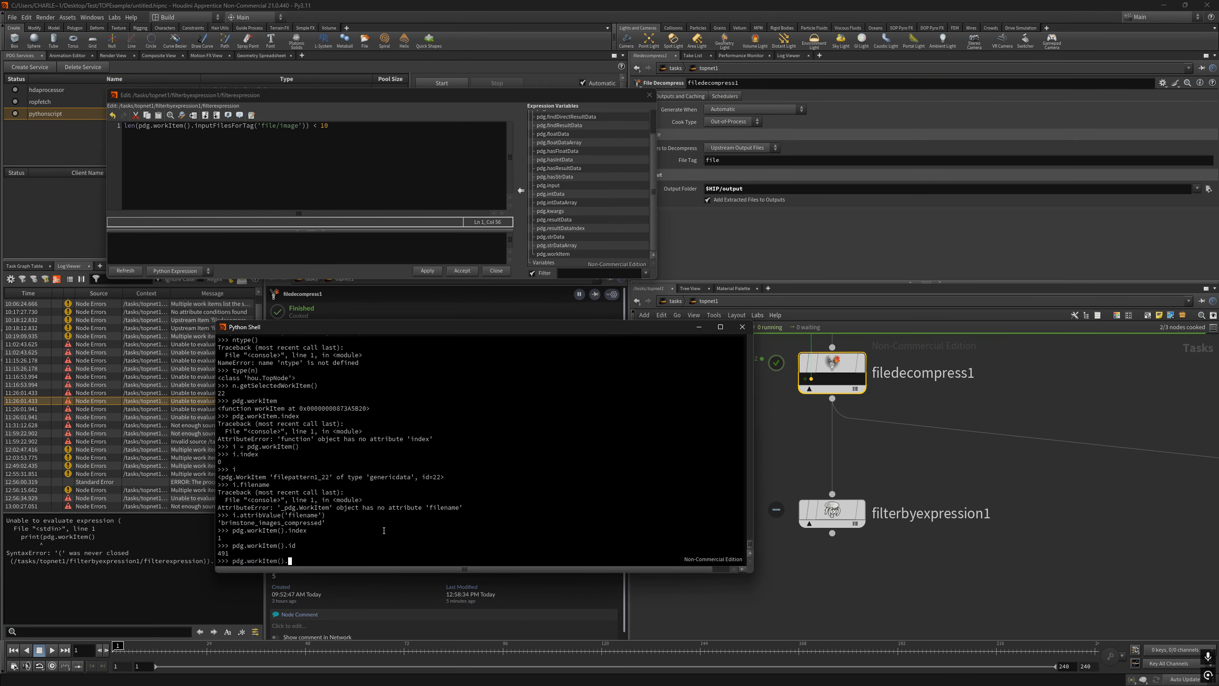
{"action": "key", "text": "ctrl+v"}
{"action": "key", "text": "Return"}
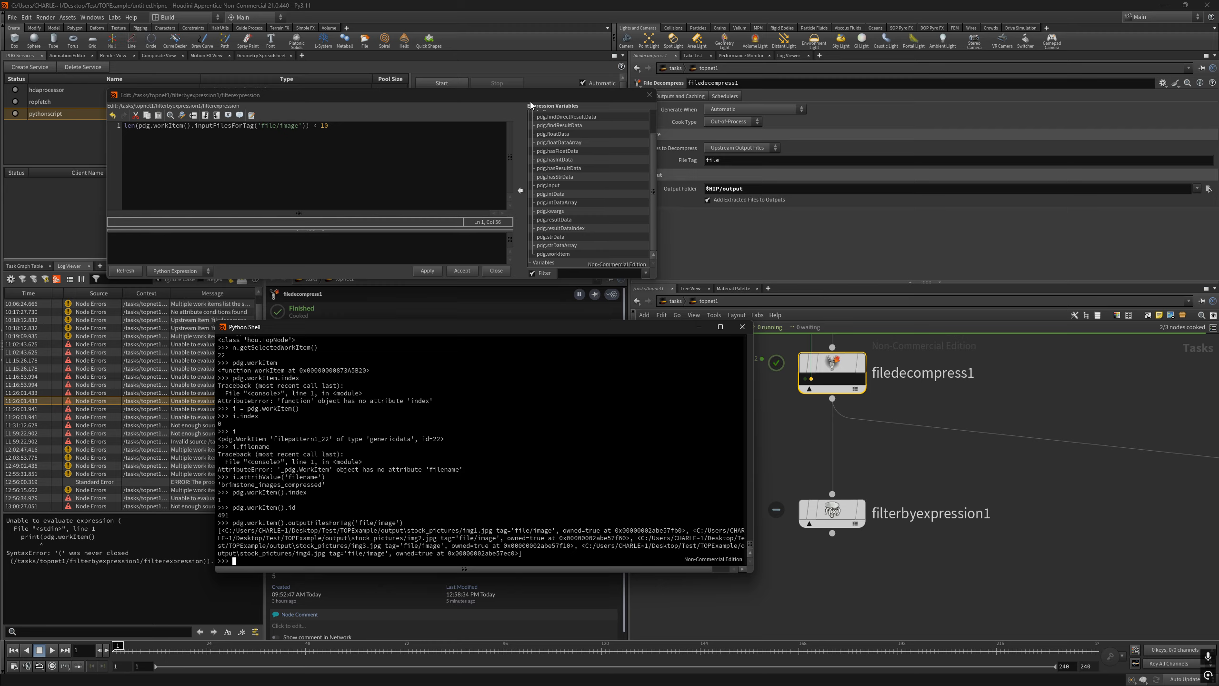
Remove the Python expression from filterbyexpression1 and set its Filter Expression to 0
{"action": "left_click_drag", "start_coordinate": [541, 97], "coordinate": [476, 79]}
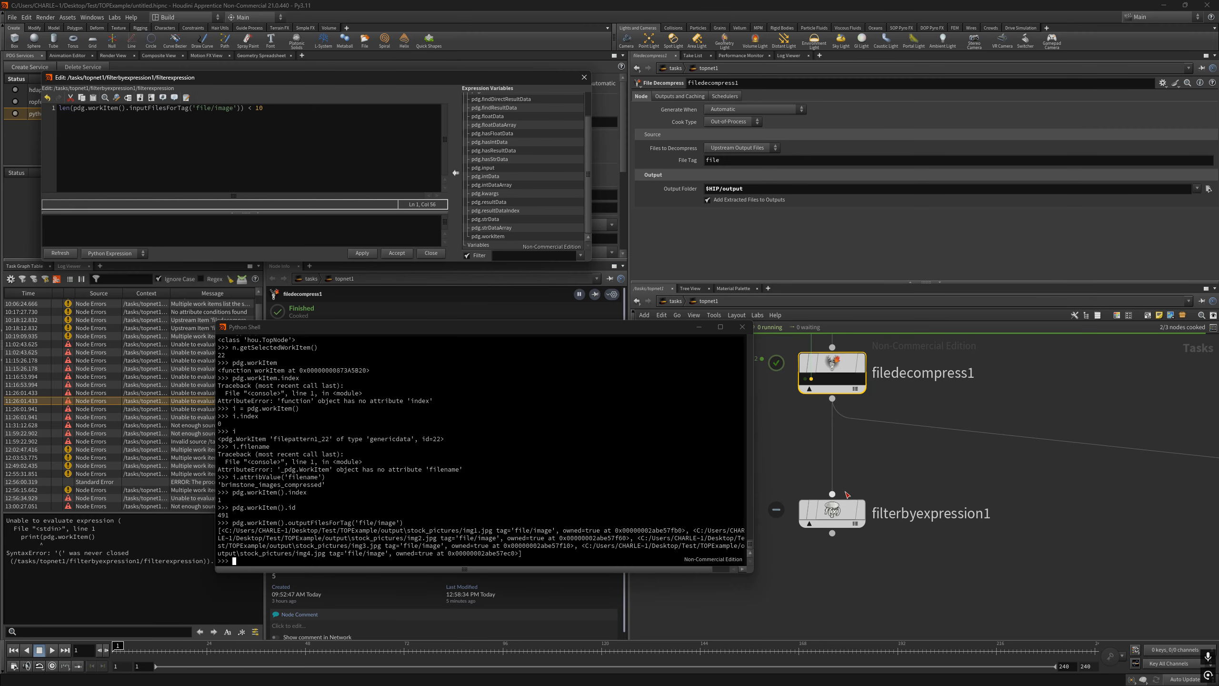
{"action": "left_click", "coordinate": [842, 507]}
{"action": "triple_click", "coordinate": [339, 133]}
{"action": "key", "text": "BackSpace"}
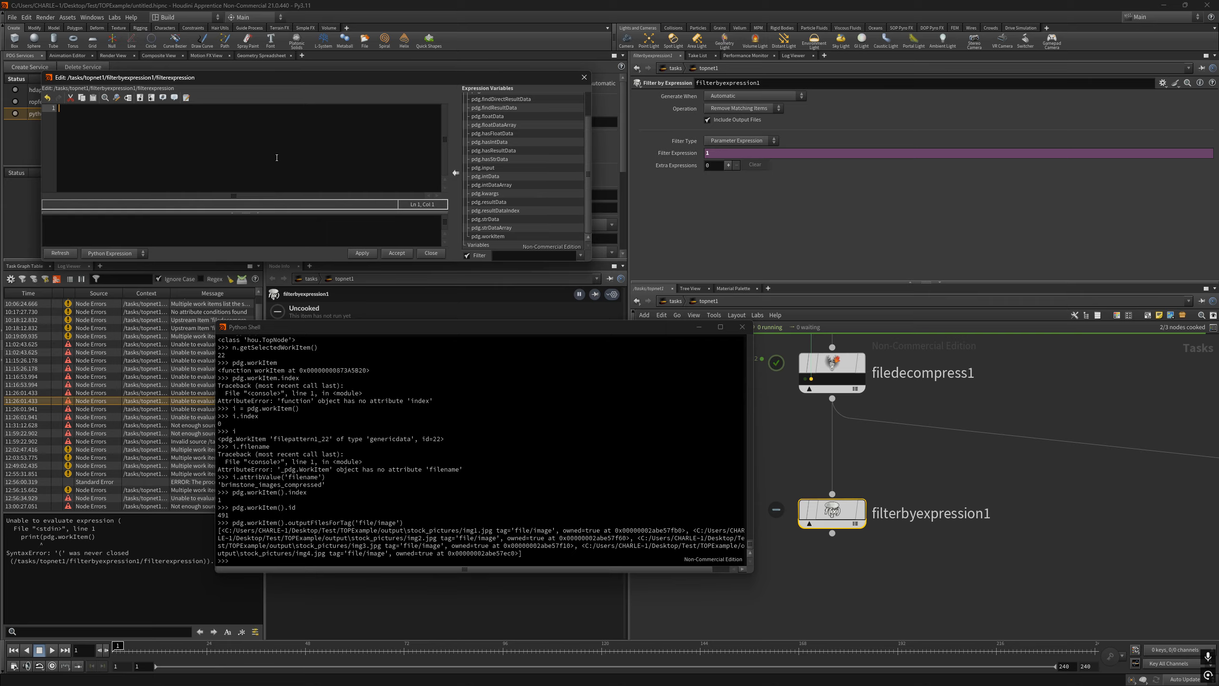
{"action": "left_click", "coordinate": [584, 76]}
{"action": "right_click", "coordinate": [733, 152]}
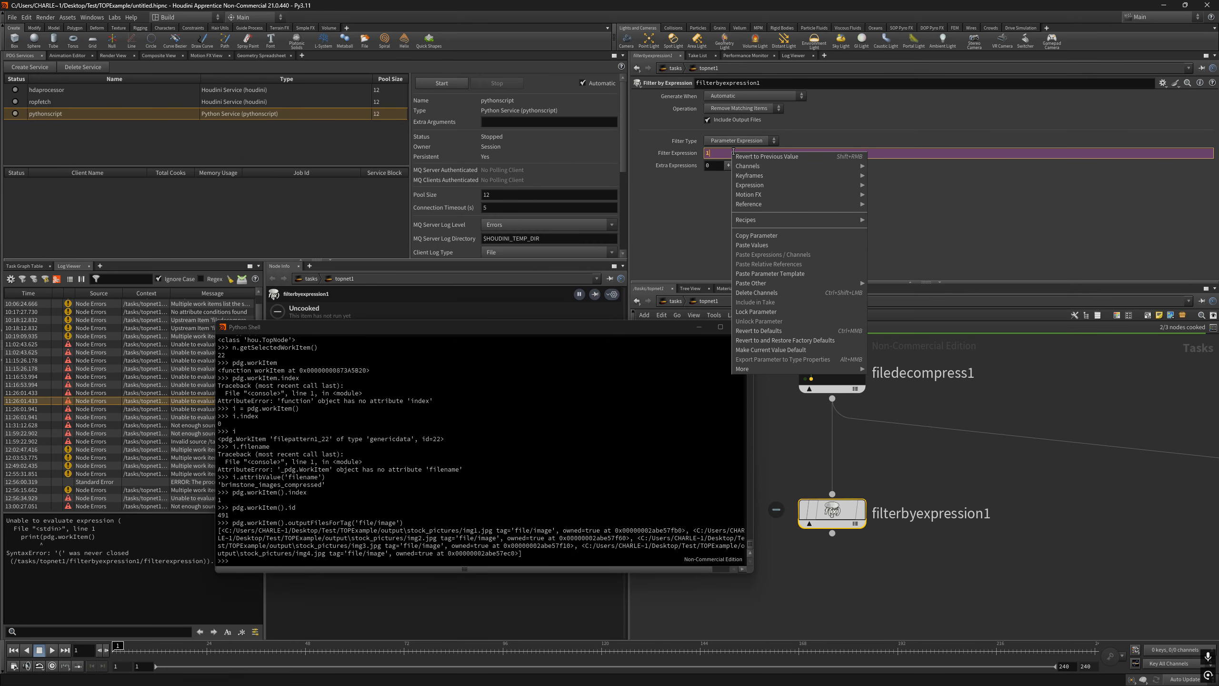
{"action": "mouse_move", "coordinate": [780, 184]}
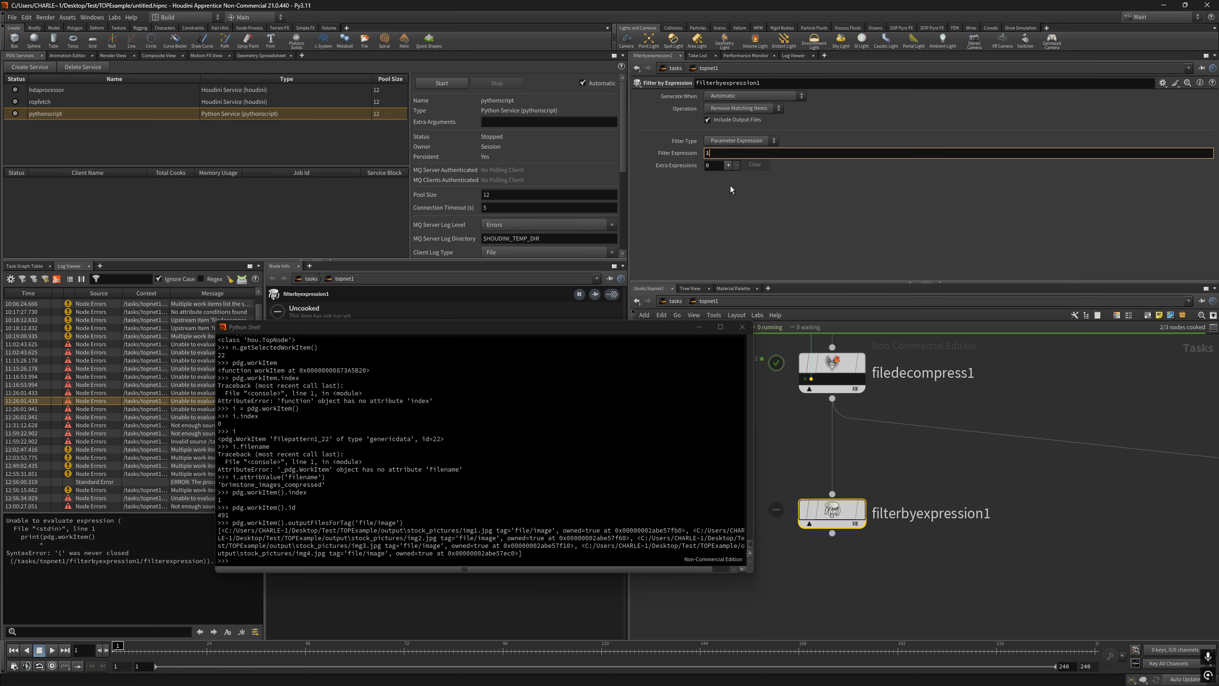
{"action": "double_click", "coordinate": [734, 158]}
{"action": "type", "text": "0"}
{"action": "key", "text": "Return"}
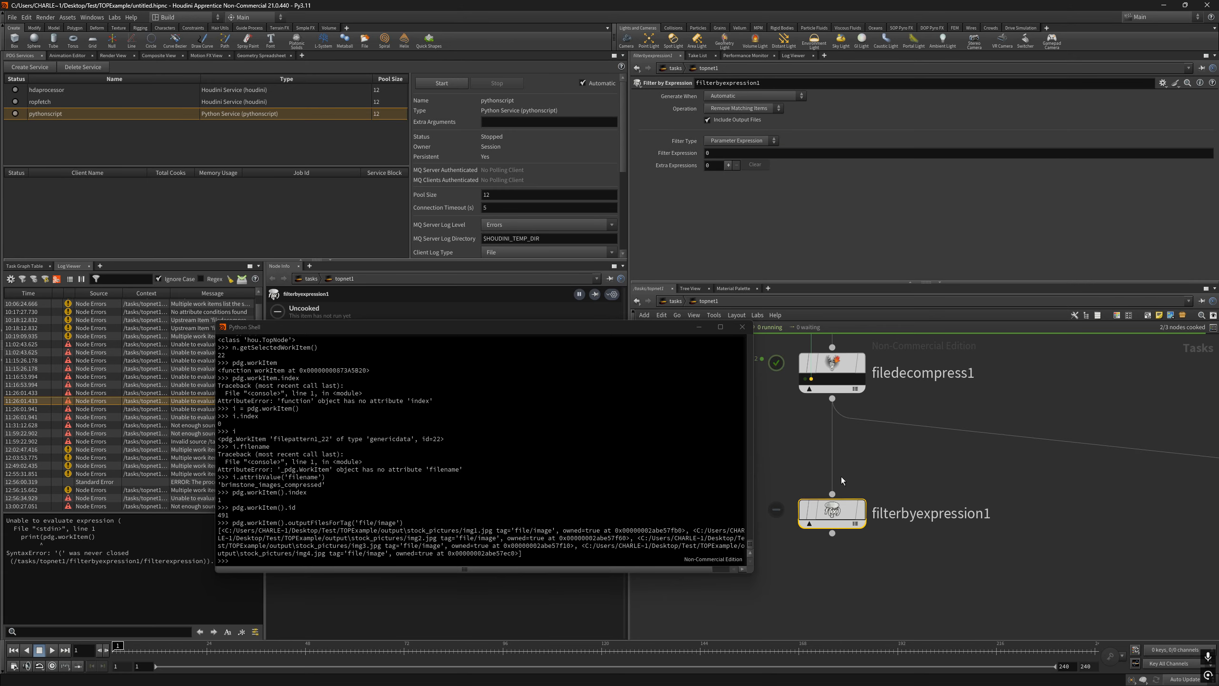
Cook filterbyexpression1, select its second work item, and rerun the outputFilesForTag('file/image') query in the Python Shell
{"action": "key", "text": "shift+v"}
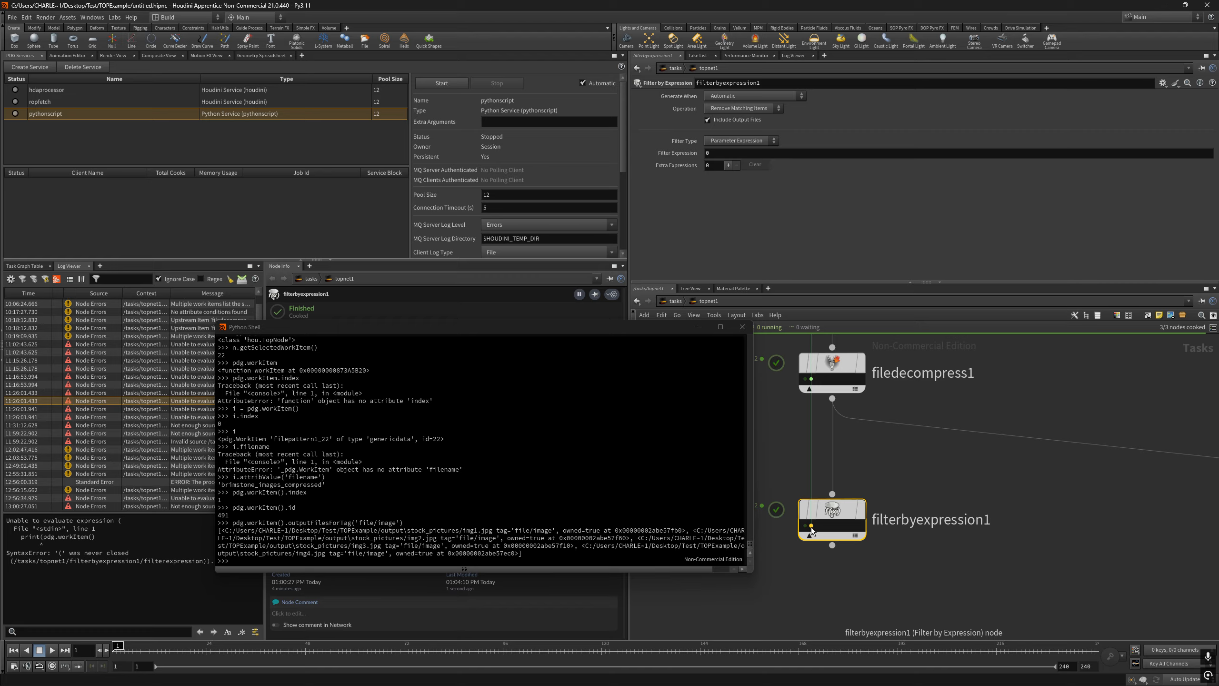
{"action": "left_click", "coordinate": [513, 557]}
{"action": "key", "text": "Up"}
{"action": "key", "text": "Return"}
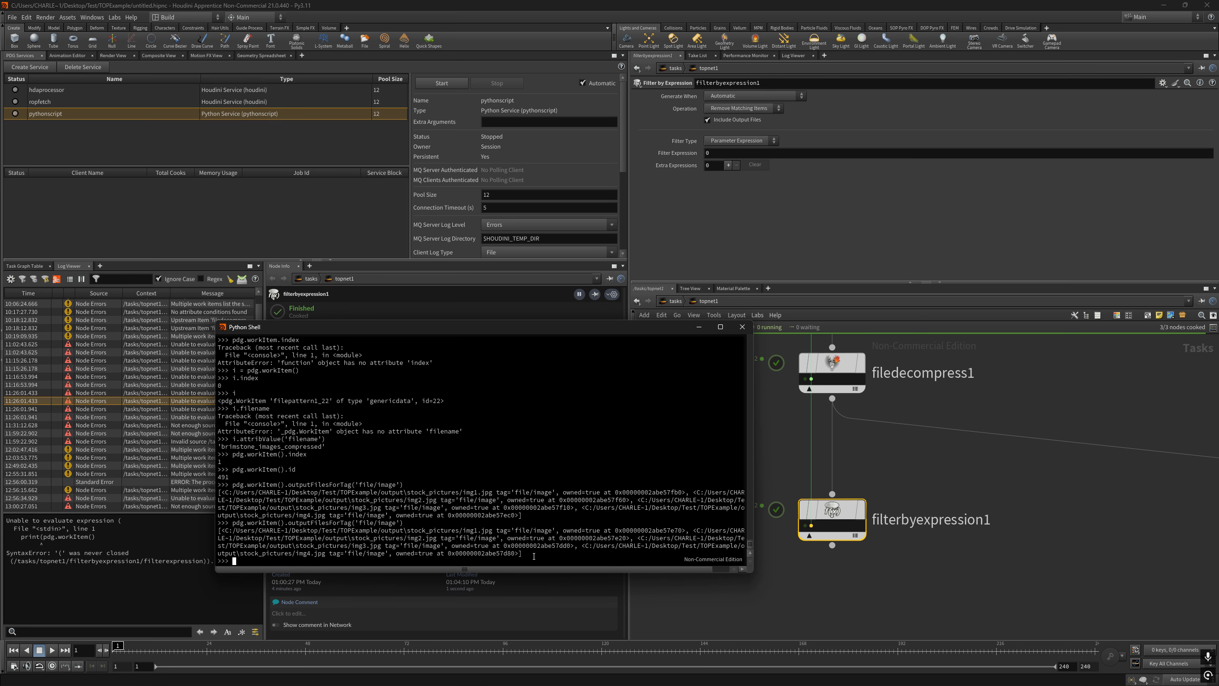
Query pdg.workItem().inputFilesForTag('file/image') in the Python Shell for the same work item and examine the listed files
{"action": "key", "text": "Up"}
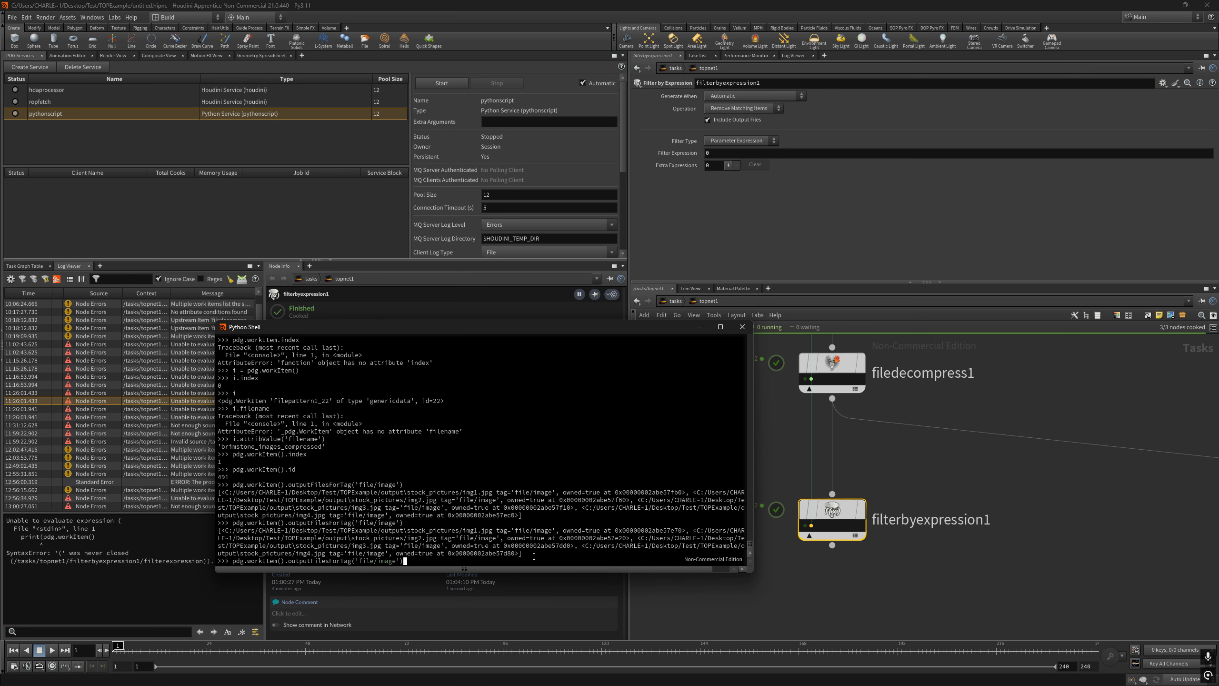
{"action": "key", "text": "Left"}
{"action": "key", "text": "Left"}
{"action": "key", "text": "Left"}
{"action": "key", "text": "Left"}
{"action": "key", "text": "Left"}
{"action": "key", "text": "Left"}
{"action": "key", "text": "Left"}
{"action": "key", "text": "Left"}
{"action": "key", "text": "Left"}
{"action": "key", "text": "Left"}
{"action": "key", "text": "Left"}
{"action": "key", "text": "Left"}
{"action": "key", "text": "Left"}
{"action": "key", "text": "Left"}
{"action": "key", "text": "Left"}
{"action": "key", "text": "Left"}
{"action": "key", "text": "Left"}
{"action": "key", "text": "Left"}
{"action": "key", "text": "Left"}
{"action": "key", "text": "Left"}
{"action": "key", "text": "BackSpace"}
{"action": "key", "text": "BackSpace"}
{"action": "key", "text": "BackSpace"}
{"action": "key", "text": "BackSpace"}
{"action": "key", "text": "BackSpace"}
{"action": "key", "text": "BackSpace"}
{"action": "type", "text": "input"}
{"action": "key", "text": "Return"}
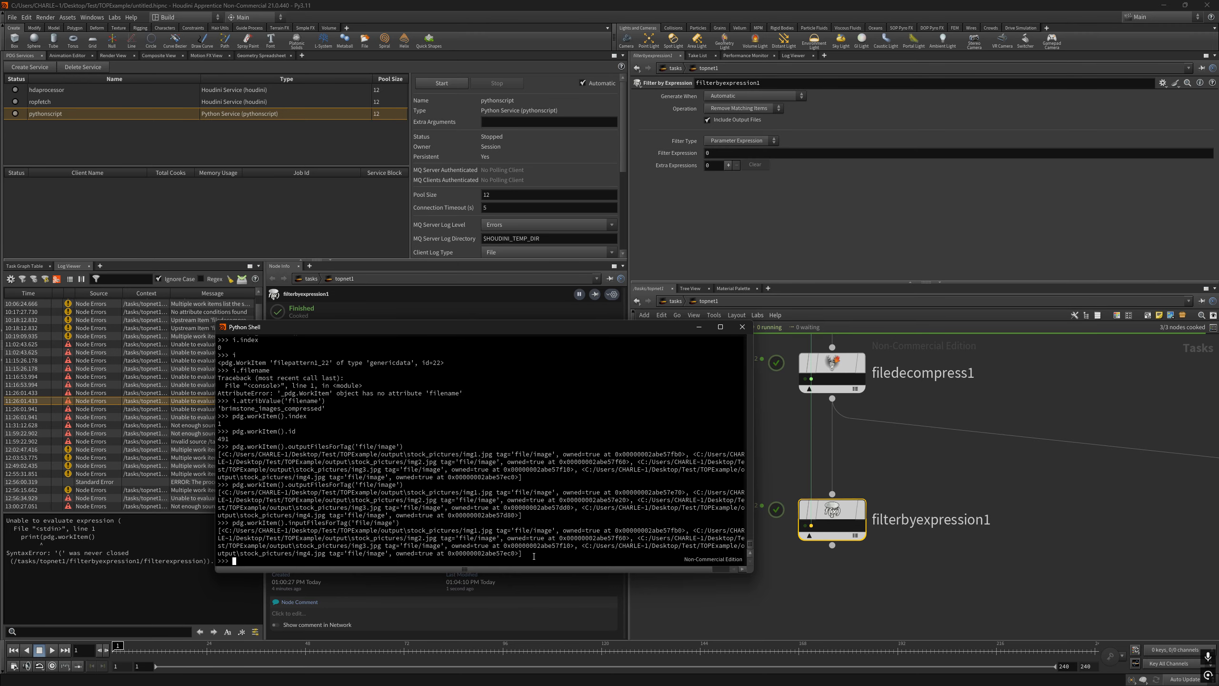
{"action": "left_click_drag", "start_coordinate": [523, 553], "coordinate": [209, 528]}
Evaluate len(pdg.workItem().outputFilesForTag('file/image')) > 10 in the Python Shell for the selected work item
{"action": "key", "text": "Up"}
{"action": "key", "text": "Up"}
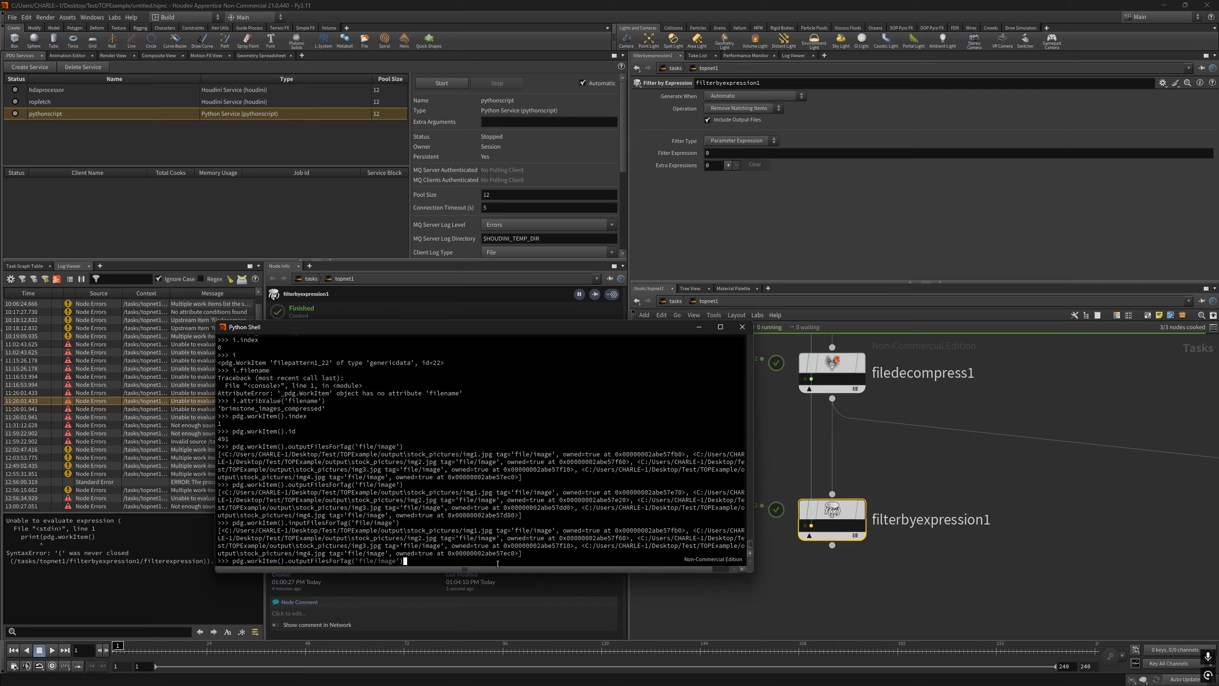
{"action": "key", "text": "Home"}
{"action": "type", "text": "len("}
{"action": "key", "text": "End"}
{"action": "type", "text": ")"}
{"action": "type", "text": " > 10"}
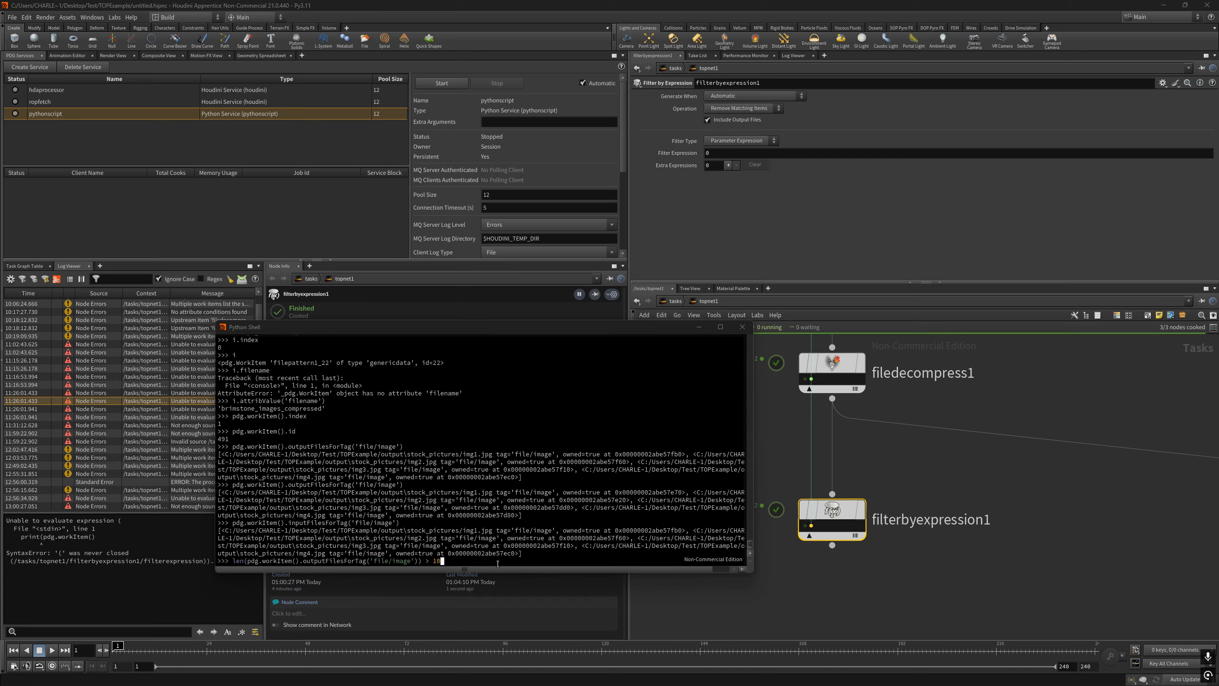
{"action": "key", "text": "Return"}
Select filterbyexpression1's first work item and run the same length comparison for it in the Python Shell
{"action": "key", "text": "Up"}
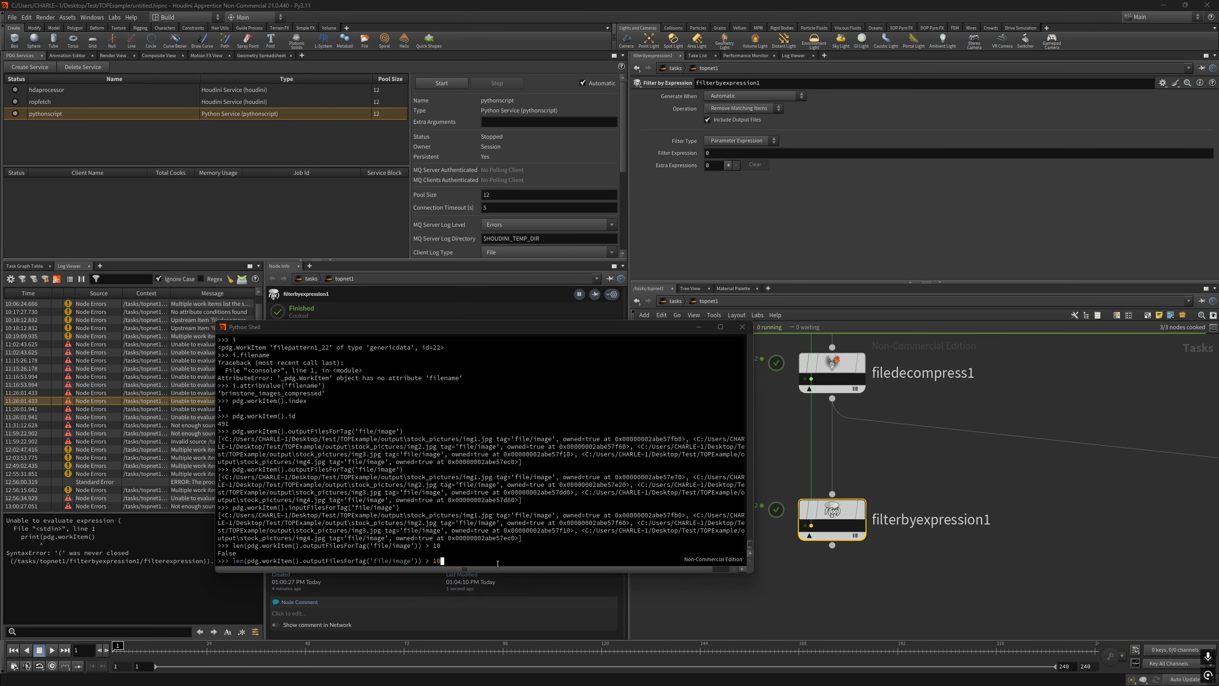
{"action": "left_click", "coordinate": [806, 525]}
{"action": "left_click", "coordinate": [584, 521]}
{"action": "key", "text": "Return"}
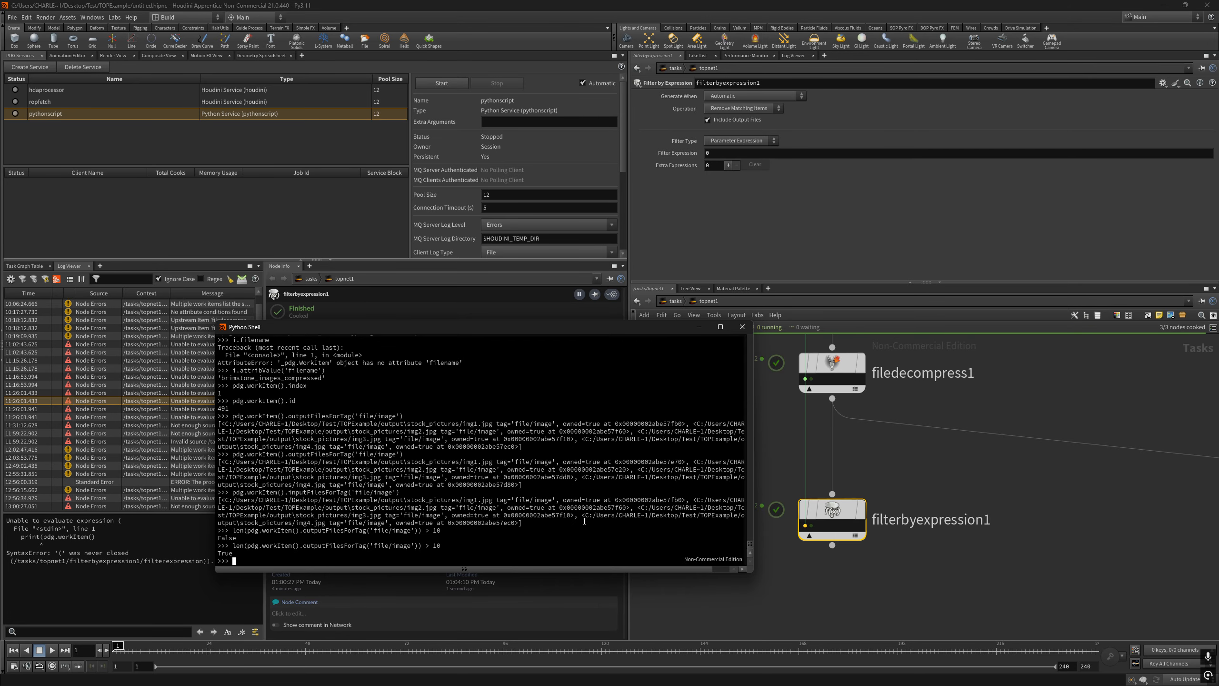
Copy len(pdg.workItem().outputFilesForTag('file/image')) < 10 from the browser tutorial into filterbyexpression1's expression editor
{"action": "left_click", "coordinate": [917, 154]}
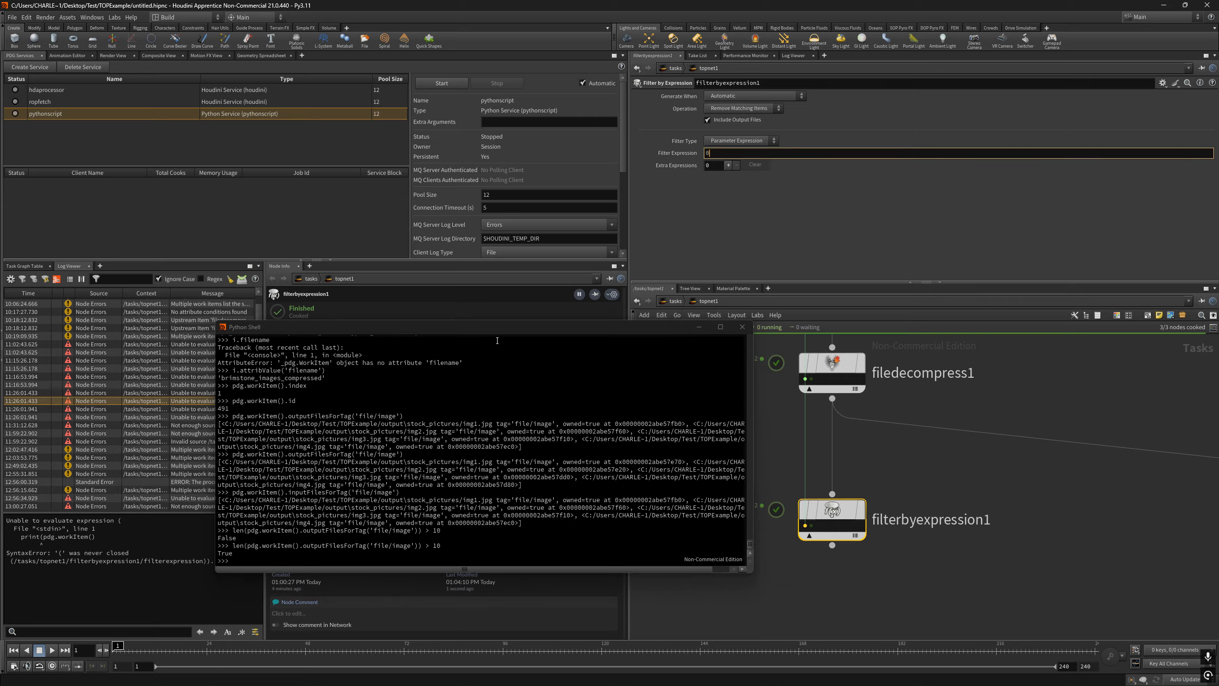
{"action": "left_click_drag", "start_coordinate": [512, 326], "coordinate": [500, 351]}
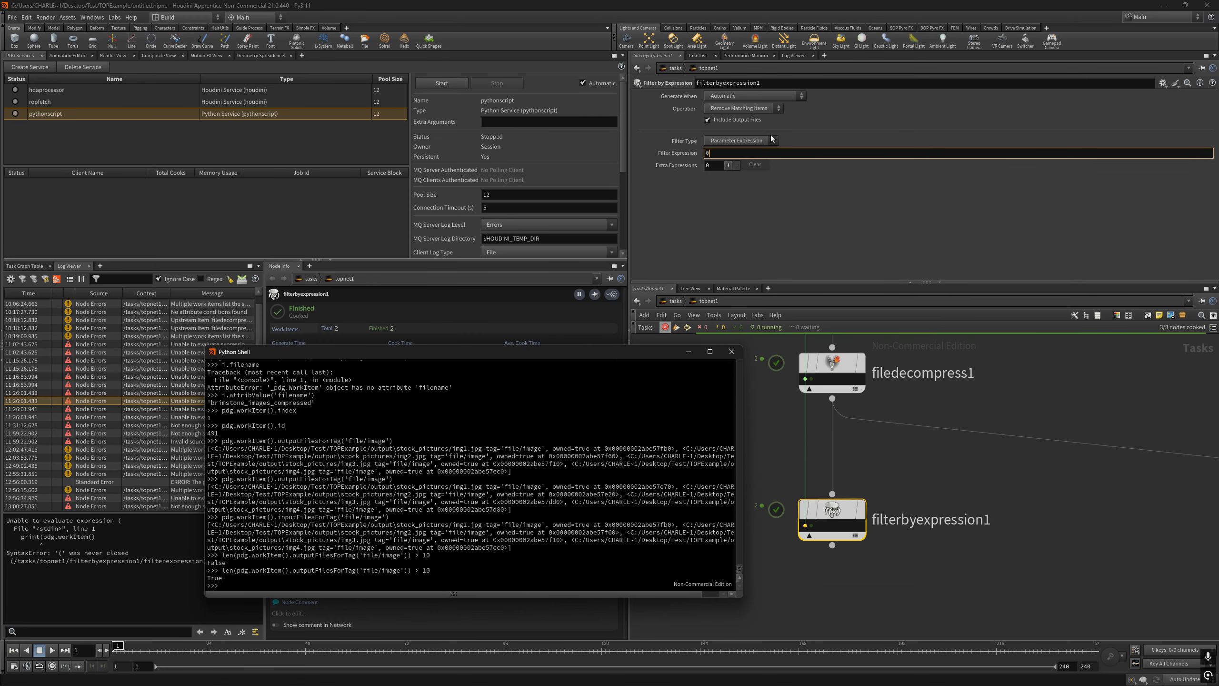
{"action": "key", "text": "alt+e"}
{"action": "left_click", "coordinate": [113, 253]}
{"action": "left_click", "coordinate": [115, 277]}
{"action": "key", "text": "alt+Tab"}
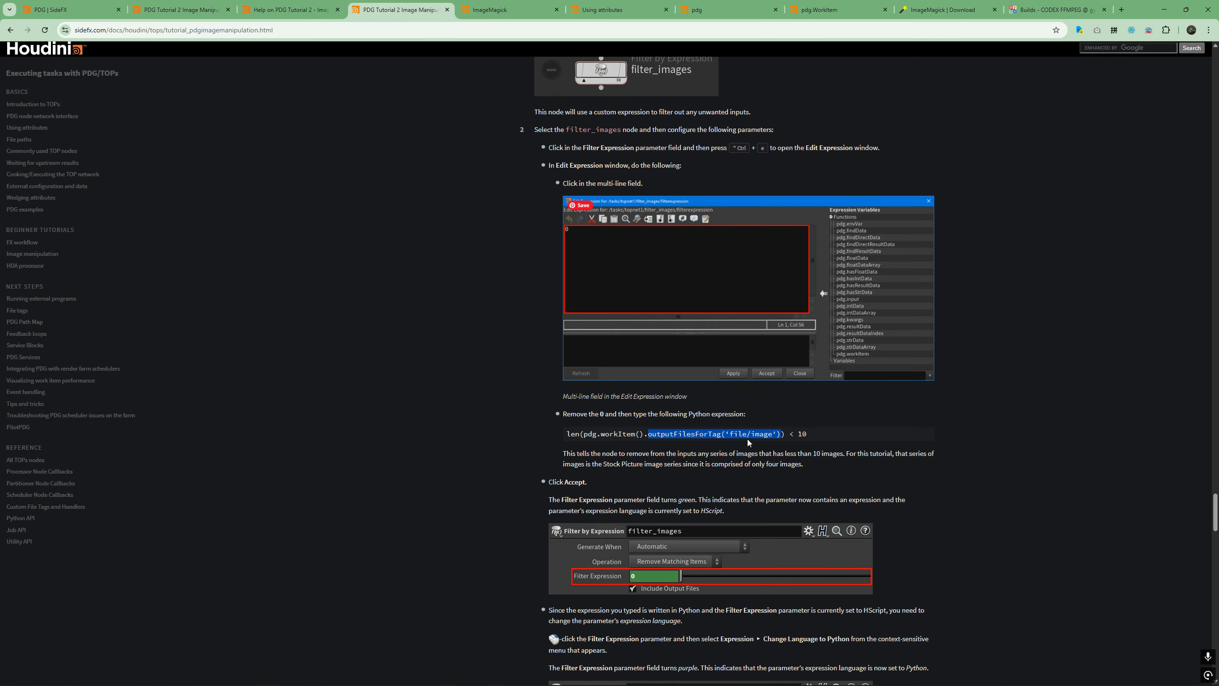
{"action": "left_click_drag", "start_coordinate": [814, 437], "coordinate": [541, 423]}
{"action": "key", "text": "ctrl+c"}
{"action": "left_click", "coordinate": [1165, 9]}
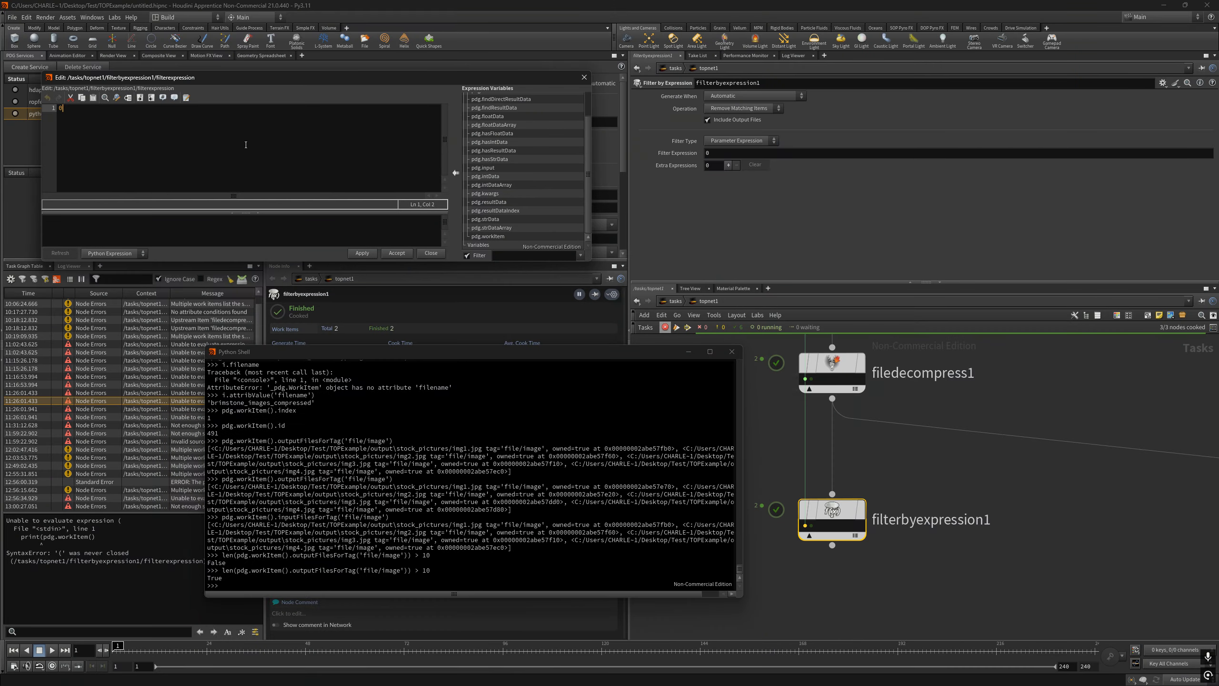
{"action": "key", "text": "ctrl+v"}
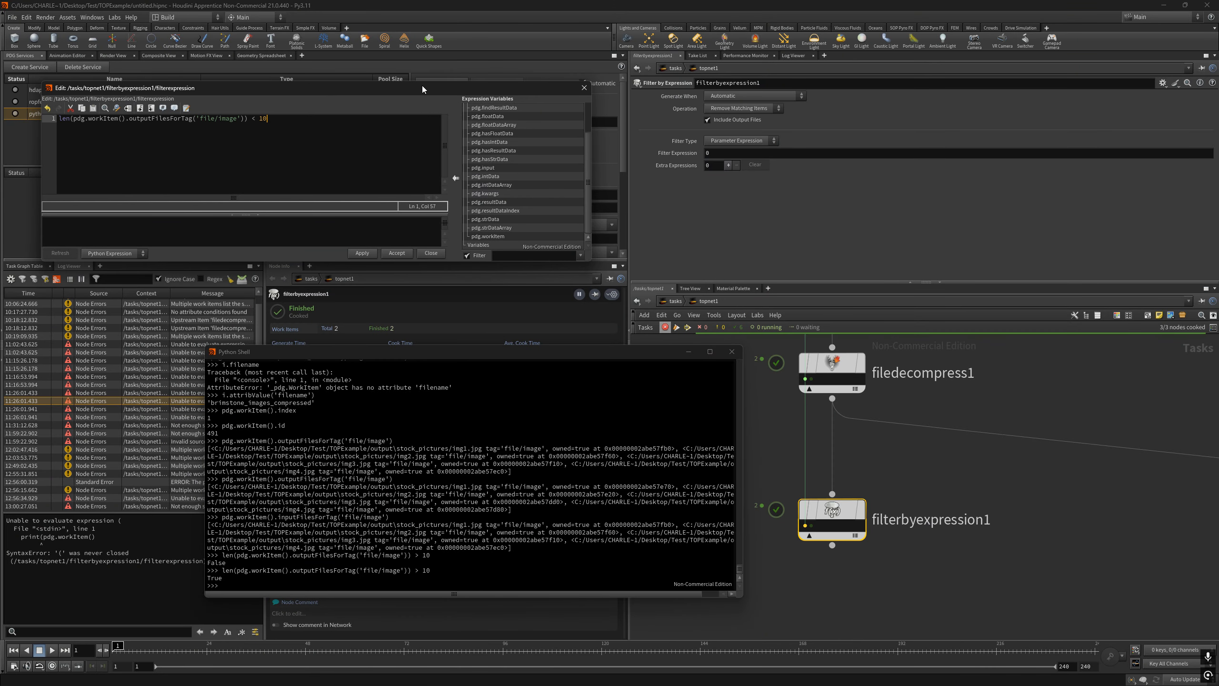
{"action": "left_click_drag", "start_coordinate": [419, 79], "coordinate": [760, 92]}
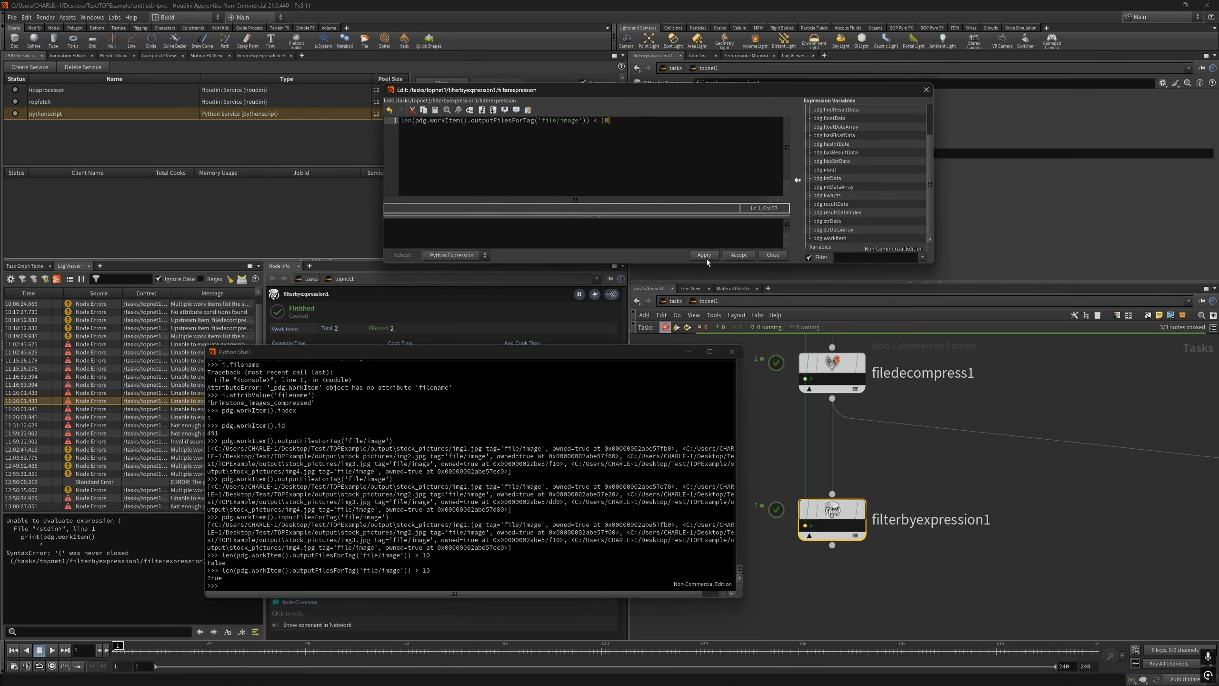
Change the filter expression to print(pdg.workItem().outputFilesForTag('file/image')) without the < 10 comparison, and apply it
{"action": "key", "text": "Home"}
{"action": "key", "text": "Delete"}
{"action": "key", "text": "Delete"}
{"action": "key", "text": "Delete"}
{"action": "type", "text": "print"}
{"action": "key", "text": "End"}
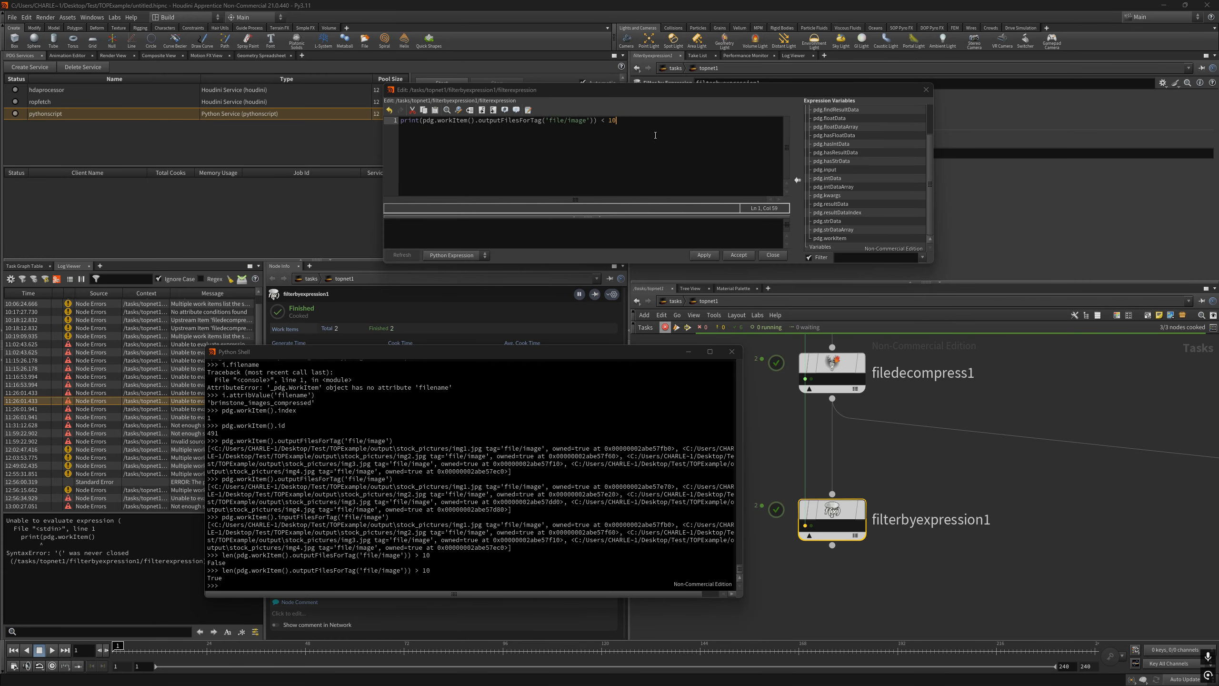
{"action": "key", "text": "BackSpace"}
{"action": "key", "text": "BackSpace"}
{"action": "key", "text": "BackSpace"}
{"action": "key", "text": "BackSpace"}
{"action": "key", "text": "BackSpace"}
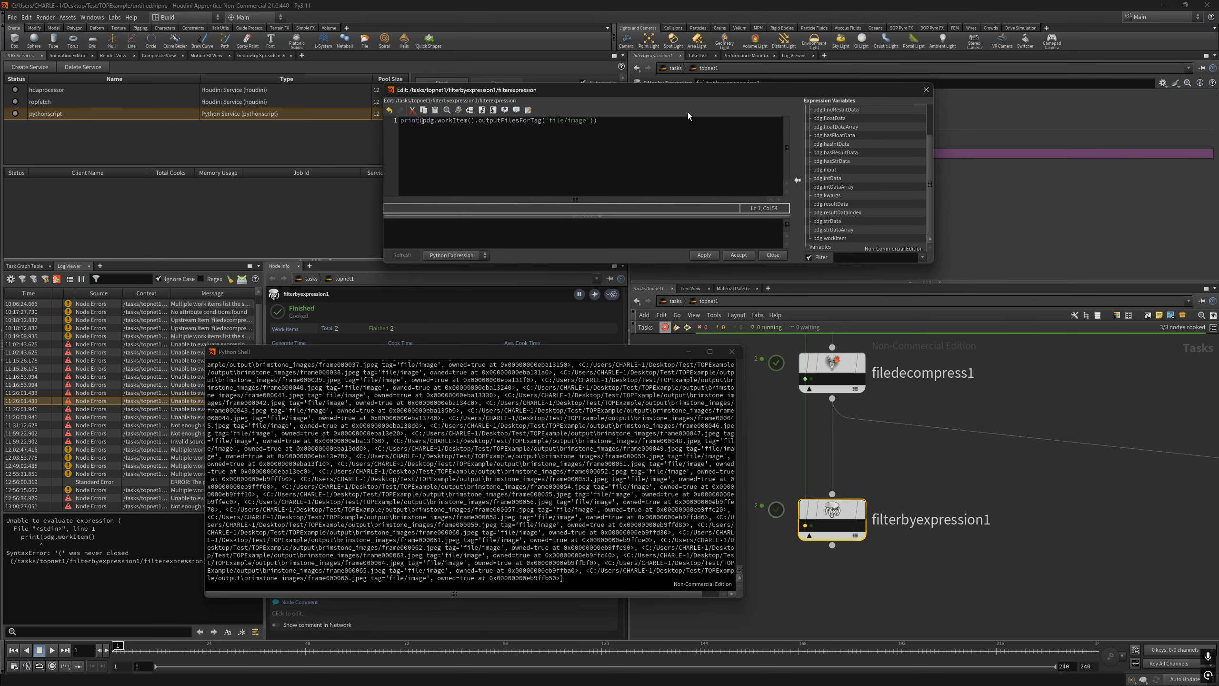
Move the expression editor clear of the parameters and recook filterbyexpression1 to print the output files
{"action": "left_click_drag", "start_coordinate": [699, 94], "coordinate": [421, 99]}
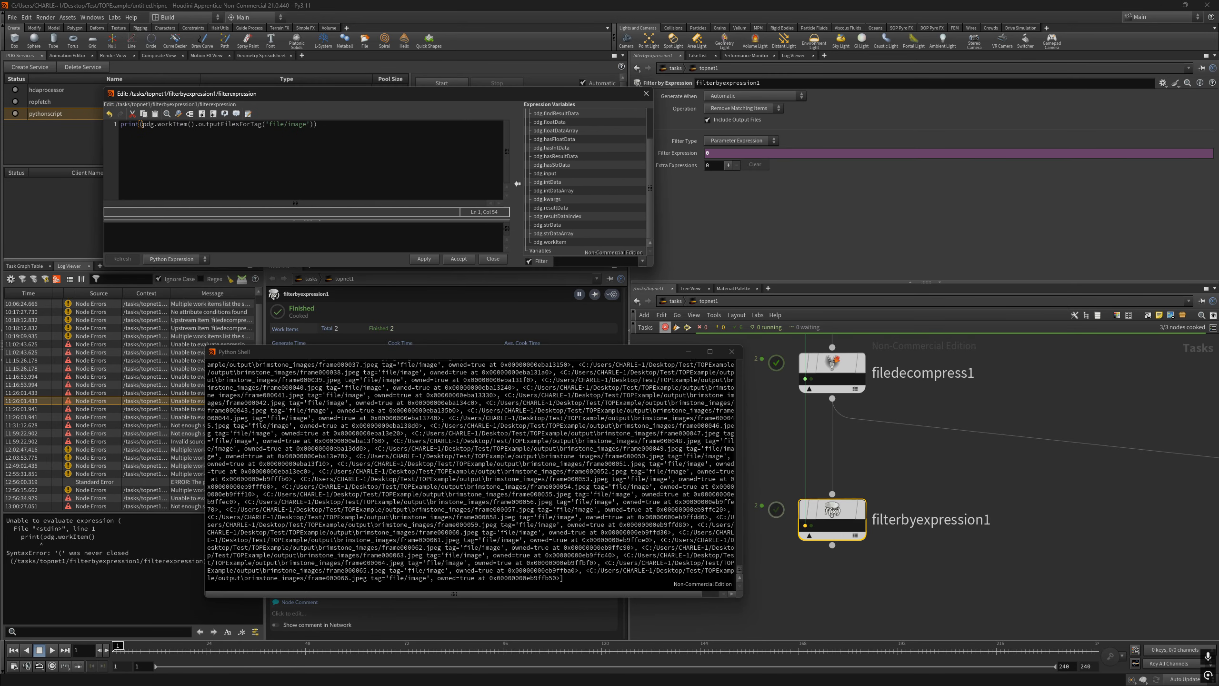
{"action": "left_click", "coordinate": [830, 517]}
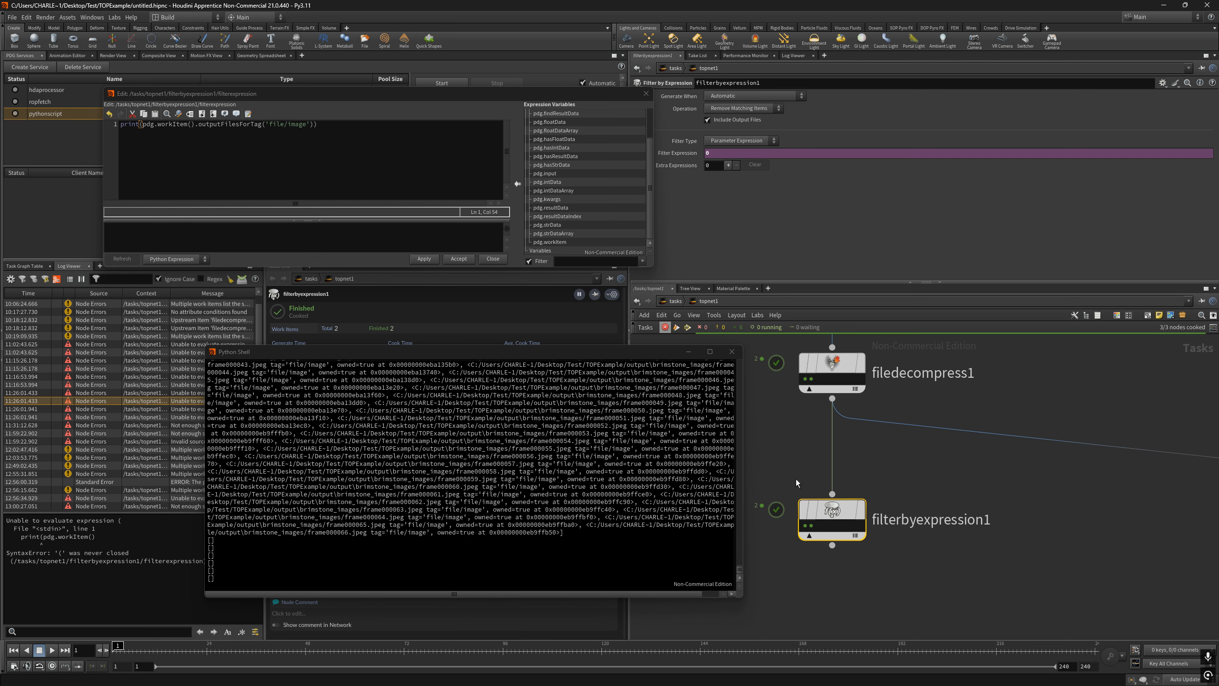
{"action": "left_click_drag", "start_coordinate": [830, 513], "coordinate": [830, 515]}
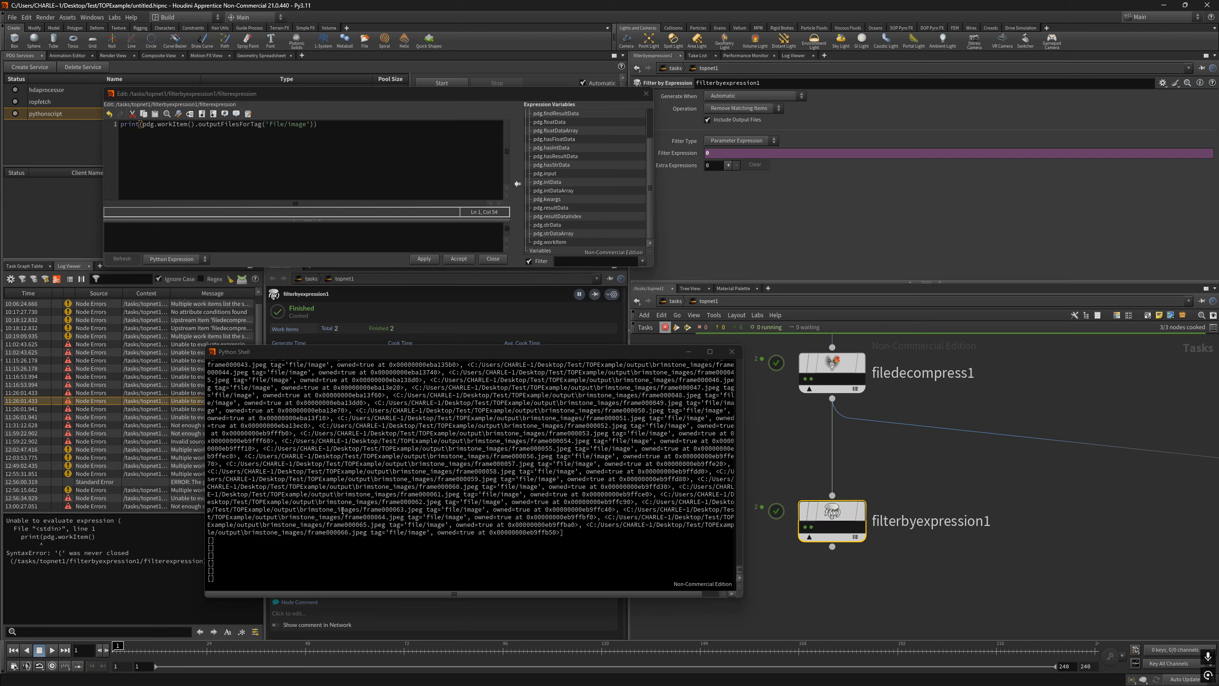
Try adding a > 10 comparison inside the print call of the filter expression
{"action": "left_click", "coordinate": [336, 128]}
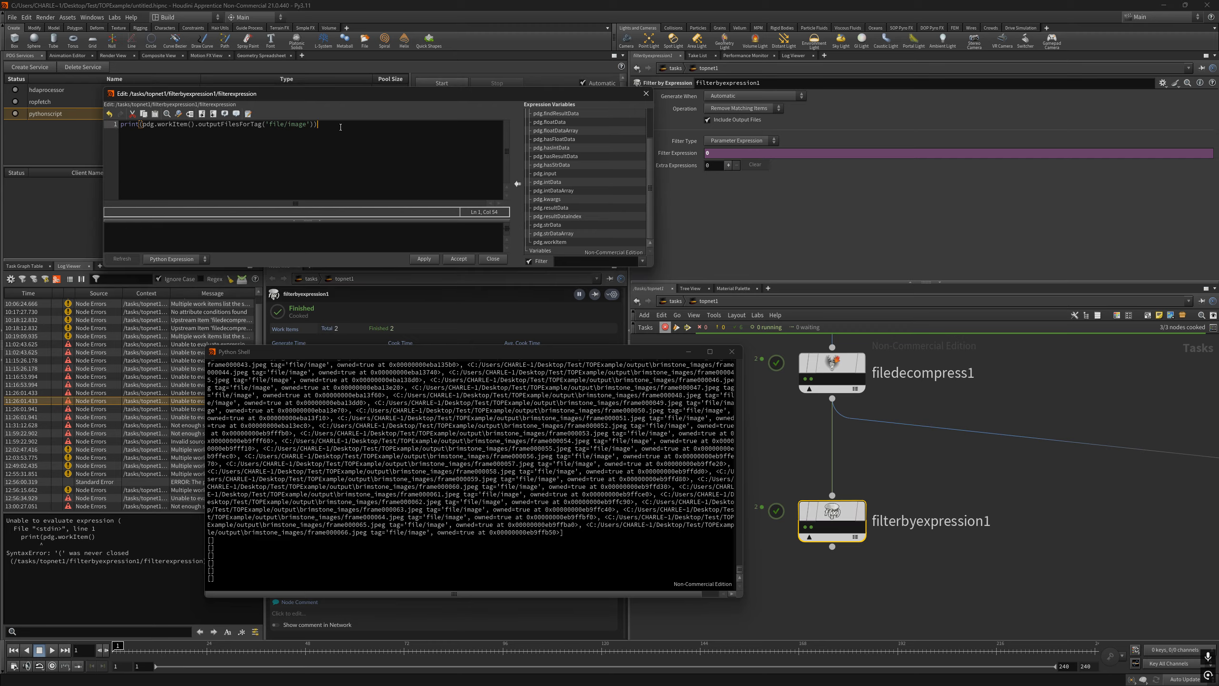
{"action": "key", "text": "Left"}
{"action": "type", "text": "> 0"}
{"action": "key", "text": "BackSpace"}
{"action": "type", "text": "10"}
Trim the filter expression to print(pdg.workItem()) and apply it
{"action": "left_click", "coordinate": [336, 124]}
{"action": "key", "text": "BackSpace"}
{"action": "key", "text": "BackSpace"}
{"action": "key", "text": "BackSpace"}
{"action": "key", "text": "BackSpace"}
{"action": "key", "text": "BackSpace"}
{"action": "key", "text": "BackSpace"}
{"action": "key", "text": "BackSpace"}
{"action": "key", "text": "BackSpace"}
{"action": "key", "text": "BackSpace"}
{"action": "key", "text": "BackSpace"}
{"action": "key", "text": "BackSpace"}
{"action": "key", "text": "BackSpace"}
{"action": "key", "text": "BackSpace"}
{"action": "key", "text": "BackSpace"}
{"action": "key", "text": "BackSpace"}
{"action": "key", "text": "BackSpace"}
{"action": "key", "text": "BackSpace"}
{"action": "key", "text": "BackSpace"}
{"action": "key", "text": "BackSpace"}
{"action": "key", "text": "BackSpace"}
{"action": "key", "text": "BackSpace"}
{"action": "key", "text": "BackSpace"}
{"action": "key", "text": "BackSpace"}
{"action": "key", "text": "BackSpace"}
{"action": "key", "text": "BackSpace"}
{"action": "key", "text": "BackSpace"}
{"action": "key", "text": "BackSpace"}
{"action": "key", "text": "BackSpace"}
{"action": "key", "text": "BackSpace"}
{"action": "key", "text": "BackSpace"}
{"action": "key", "text": "BackSpace"}
{"action": "key", "text": "BackSpace"}
{"action": "left_click", "coordinate": [424, 259]}
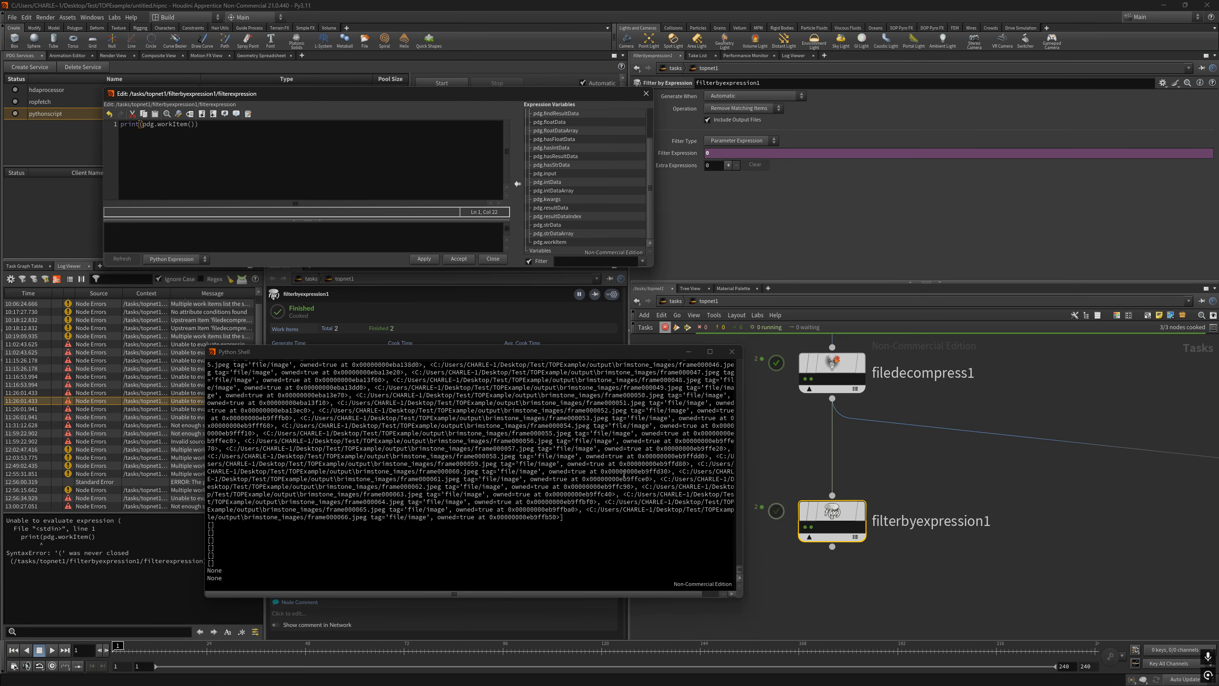
Recook filterbyexpression1 to print its work items, and move the node closer to filedecompress1
{"action": "key", "text": "ctrl+a"}
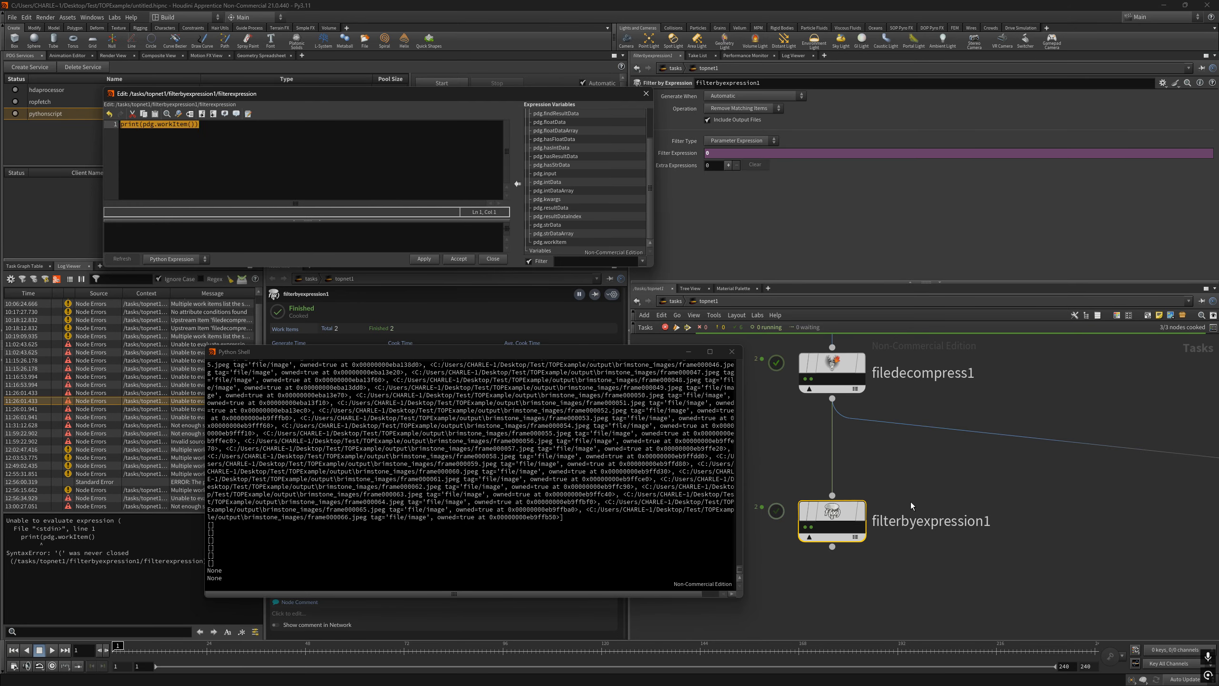
{"action": "mouse_move", "coordinate": [843, 514]}
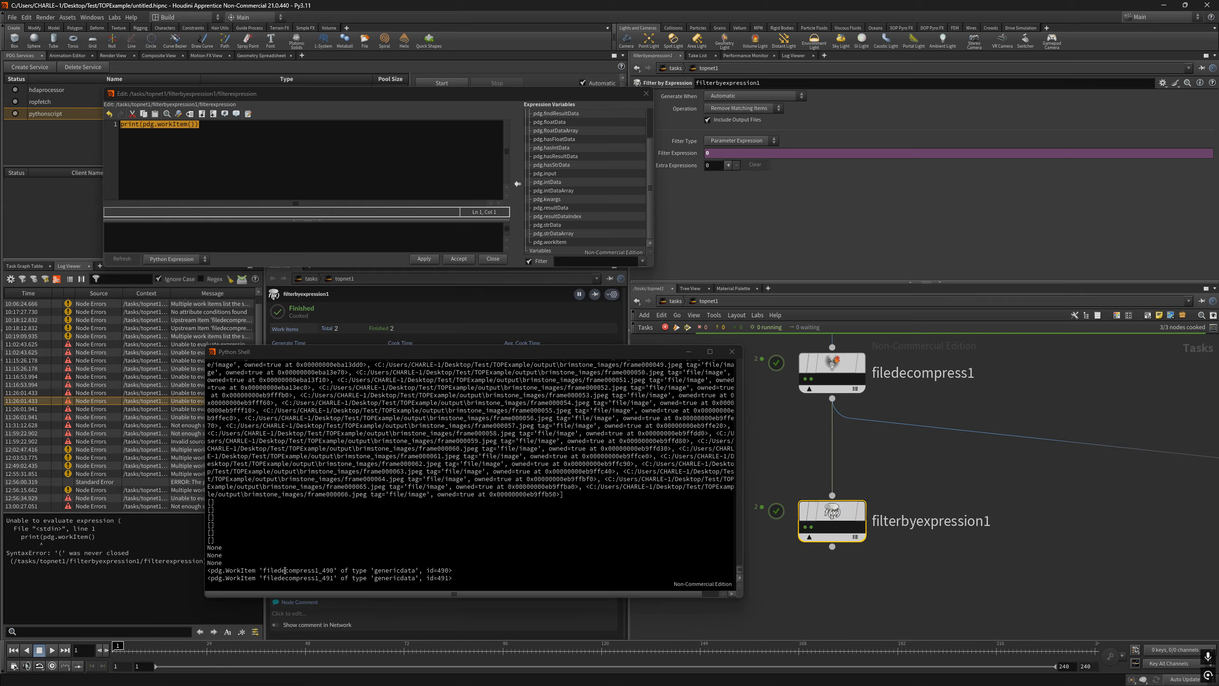
{"action": "left_click_drag", "start_coordinate": [836, 514], "coordinate": [836, 467]}
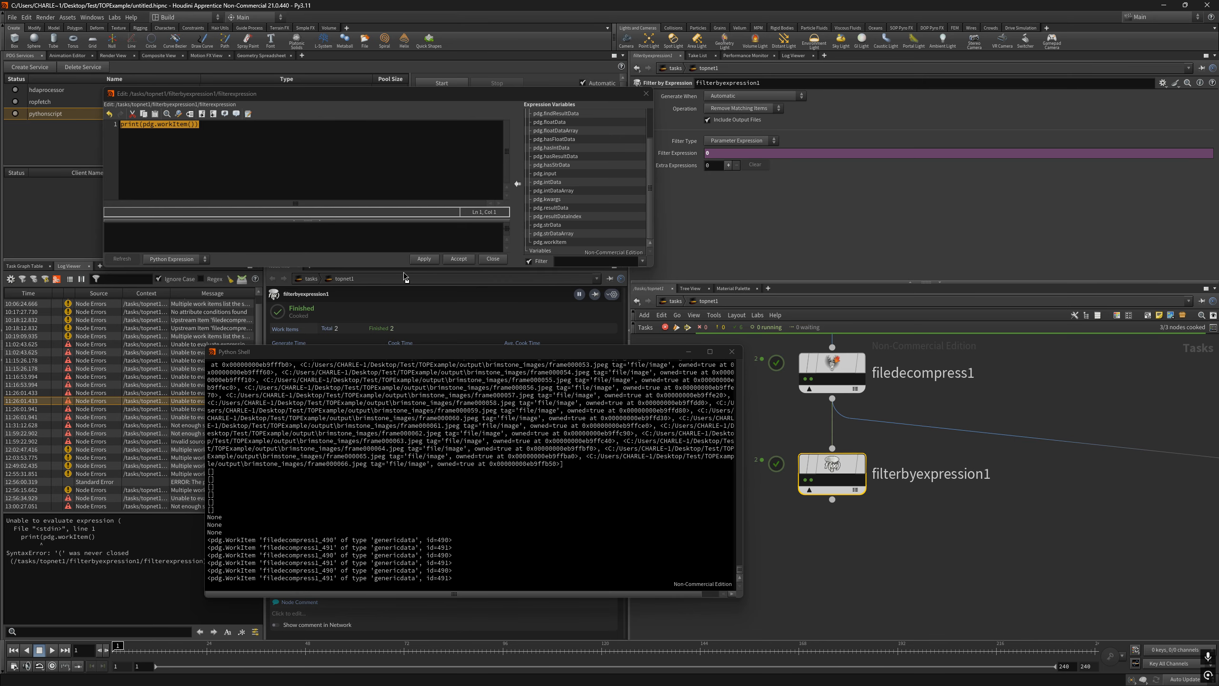
Restore the longer print expression, then trim it to print(pdg.workItem().) and move the editor window aside
{"action": "left_click", "coordinate": [295, 131]}
{"action": "key", "text": "ctrl+z"}
{"action": "left_click", "coordinate": [295, 131]}
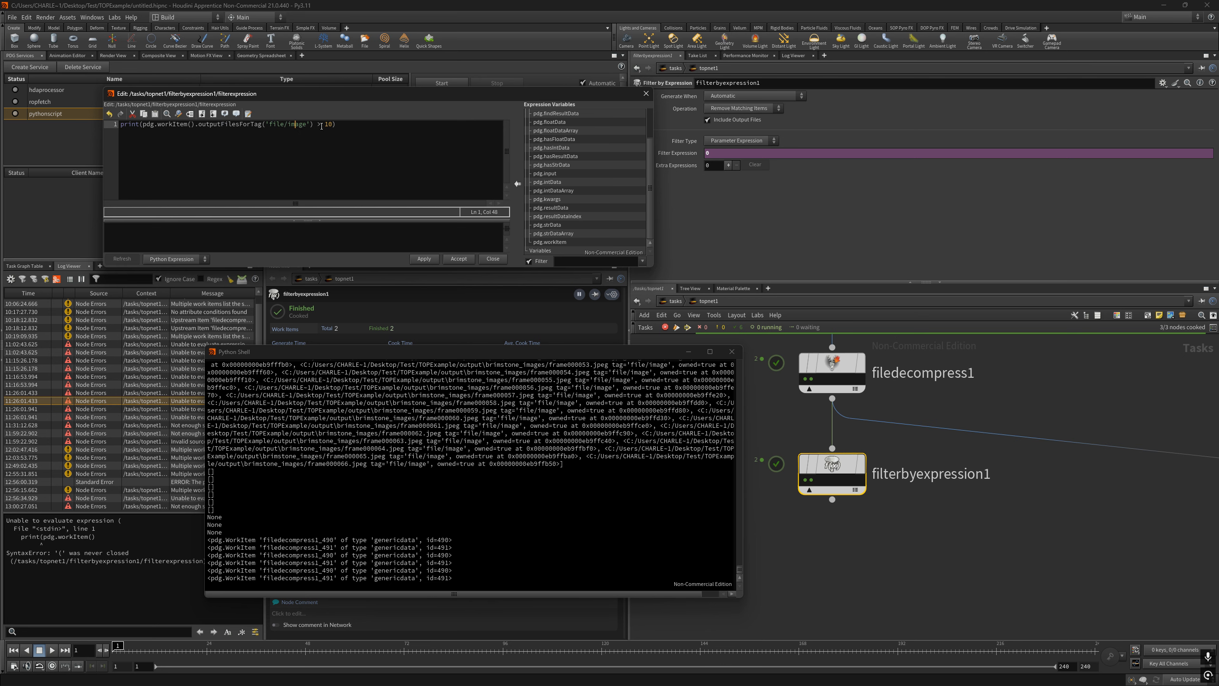
{"action": "double_click", "coordinate": [211, 124]}
{"action": "left_click_drag", "start_coordinate": [334, 124], "coordinate": [317, 124]}
{"action": "key", "text": "BackSpace"}
{"action": "key", "text": "BackSpace"}
{"action": "key", "text": "BackSpace"}
{"action": "key", "text": "BackSpace"}
{"action": "key", "text": "BackSpace"}
{"action": "key", "text": "BackSpace"}
{"action": "key", "text": "BackSpace"}
{"action": "key", "text": "BackSpace"}
{"action": "key", "text": "BackSpace"}
{"action": "key", "text": "BackSpace"}
{"action": "key", "text": "BackSpace"}
{"action": "key", "text": "BackSpace"}
{"action": "key", "text": "BackSpace"}
{"action": "key", "text": "BackSpace"}
{"action": "key", "text": "BackSpace"}
{"action": "key", "text": "BackSpace"}
{"action": "key", "text": "BackSpace"}
{"action": "key", "text": "BackSpace"}
{"action": "key", "text": "BackSpace"}
{"action": "key", "text": "BackSpace"}
{"action": "key", "text": "BackSpace"}
{"action": "key", "text": "BackSpace"}
{"action": "type", "text": "."}
{"action": "left_click_drag", "start_coordinate": [331, 93], "coordinate": [393, 123]}
{"action": "mouse_move", "coordinate": [809, 481]}
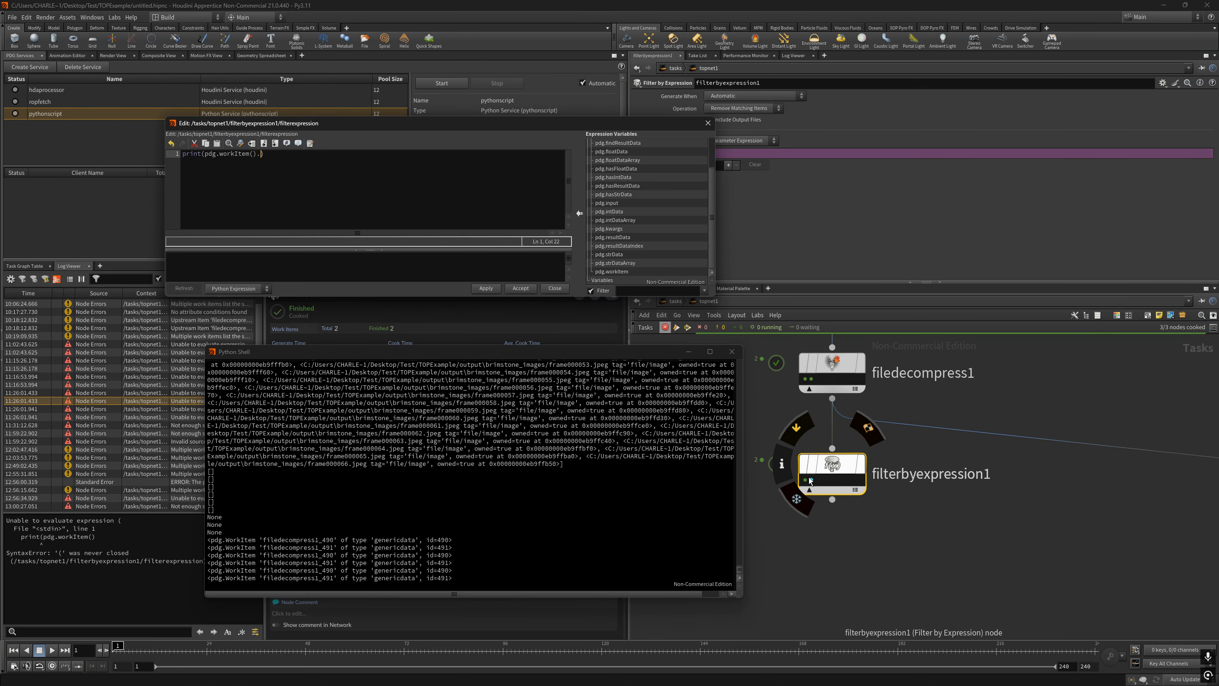
Switch to the browser tutorial and copy the method name outputFilesForTag from the sample expression
{"action": "key", "text": "alt+Tab"}
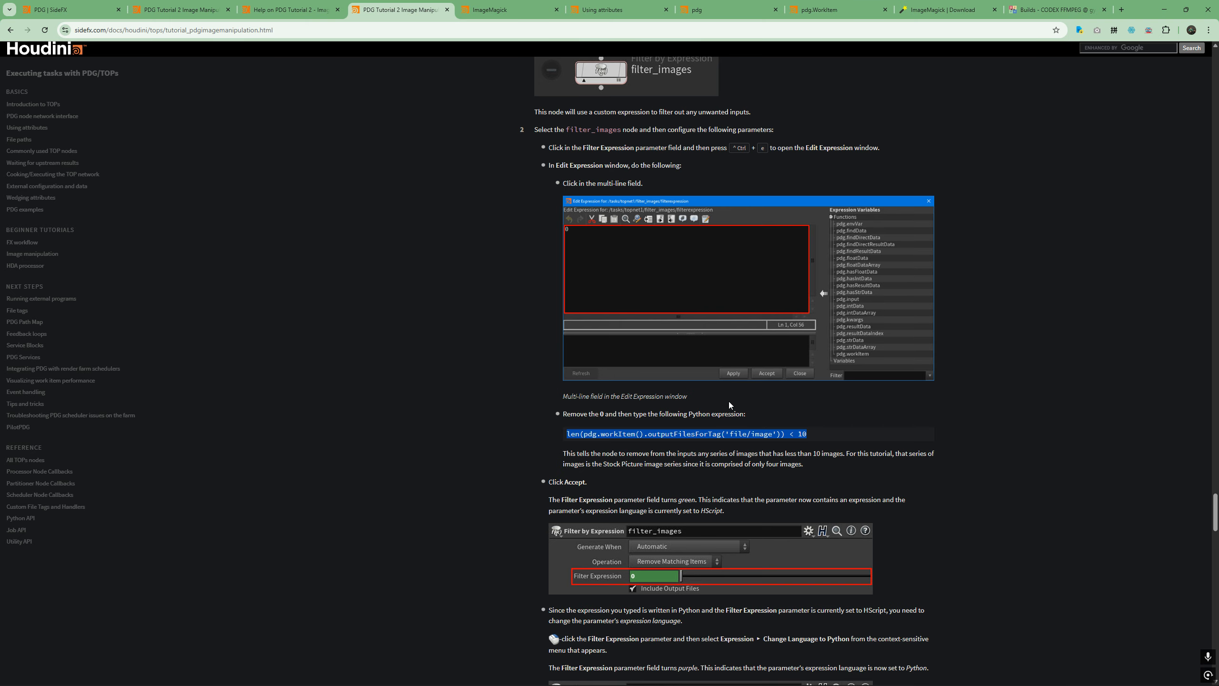
{"action": "double_click", "coordinate": [666, 435]}
{"action": "key", "text": "ctrl+c"}
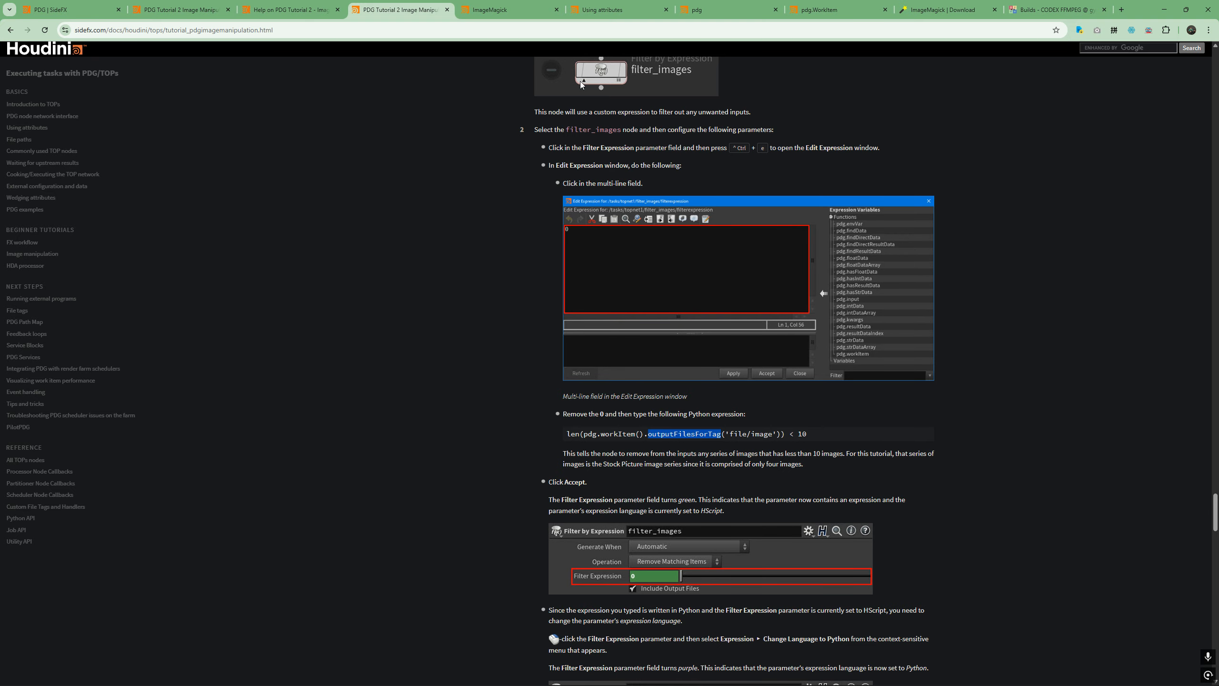
Find outputFilesForTag in the pdg.WorkItem reference, then read the inputFilesForTag entry and select its method name
{"action": "left_click", "coordinate": [837, 9]}
{"action": "key", "text": "ctrl+f"}
{"action": "key", "text": "ctrl+v"}
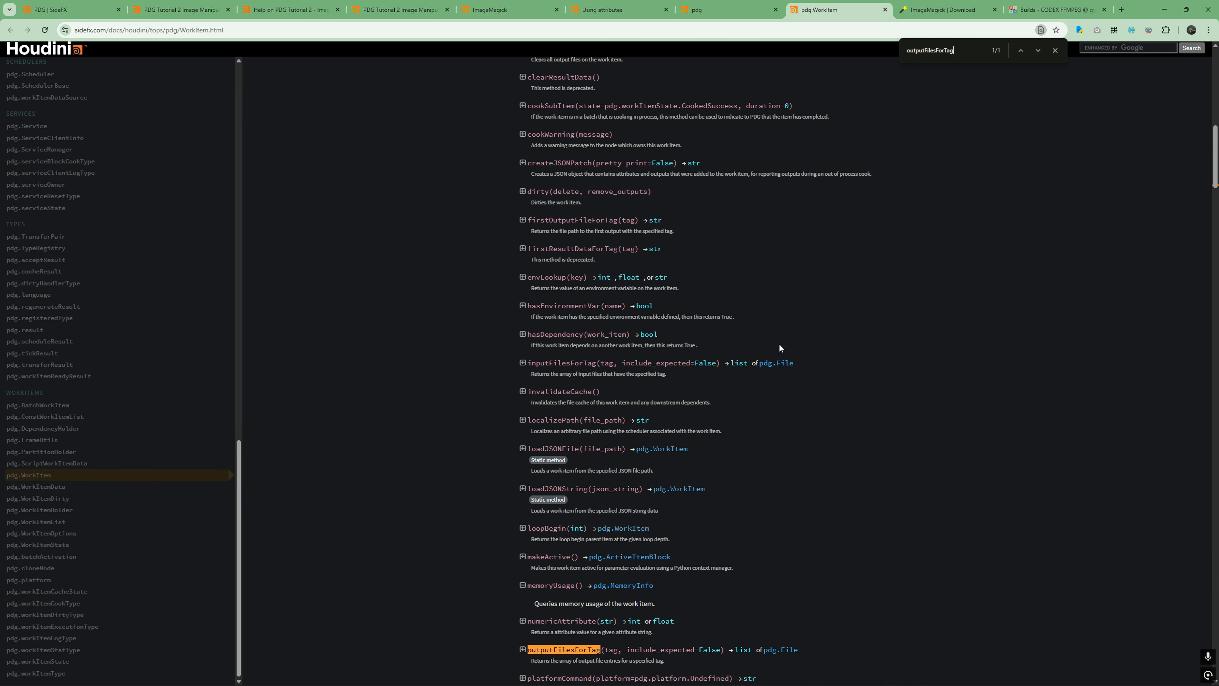
{"action": "left_click", "coordinate": [552, 364]}
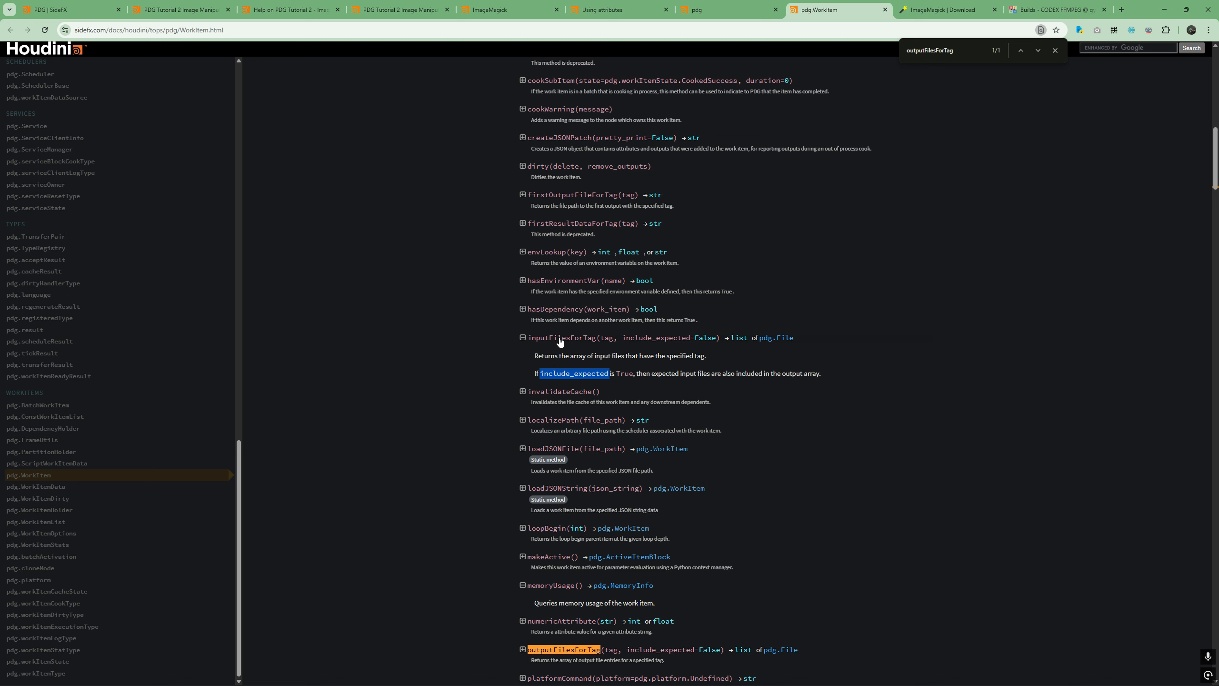
{"action": "left_click_drag", "start_coordinate": [526, 339], "coordinate": [595, 345]}
Check the print expression in Houdini, then search the pdg.WorkItem reference for "inputfiles" and step through the matches
{"action": "key", "text": "alt+Tab"}
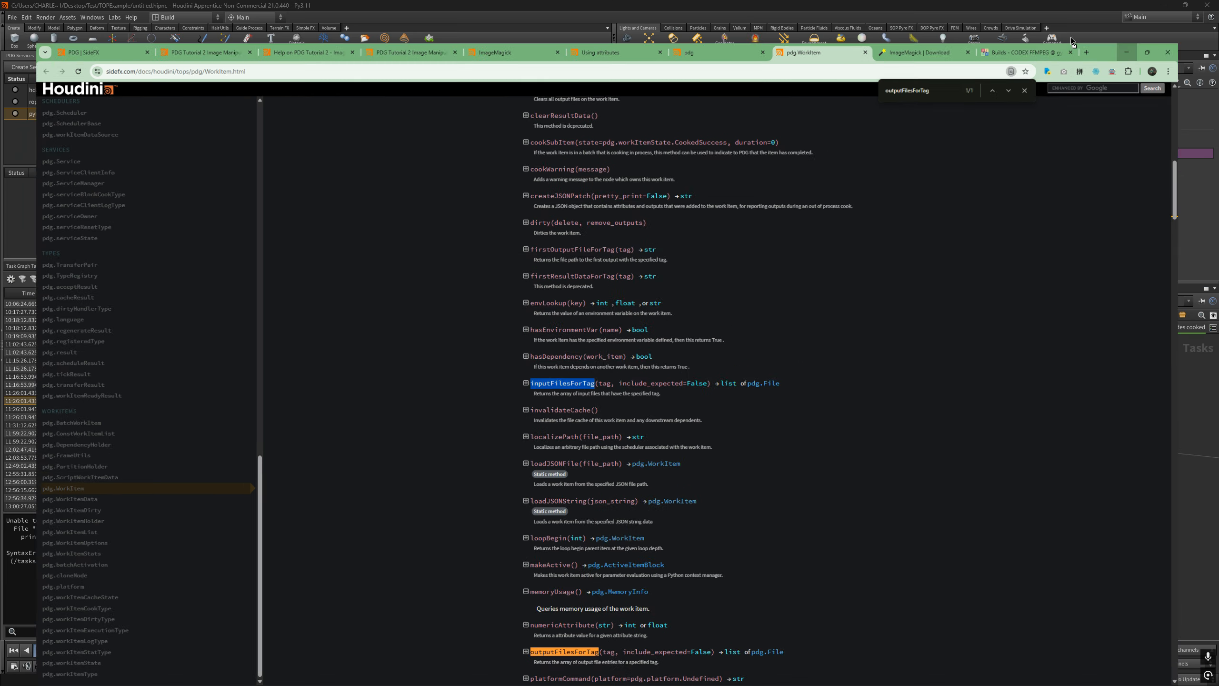
{"action": "left_click", "coordinate": [550, 524]}
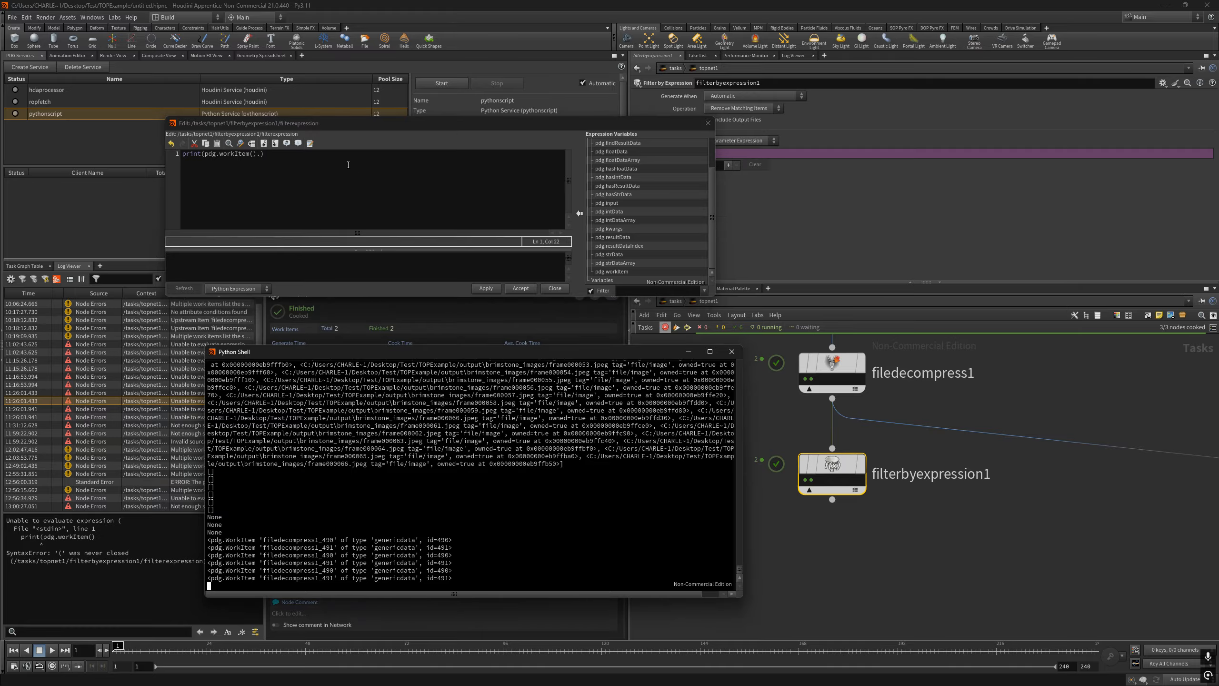
{"action": "left_click", "coordinate": [260, 154]}
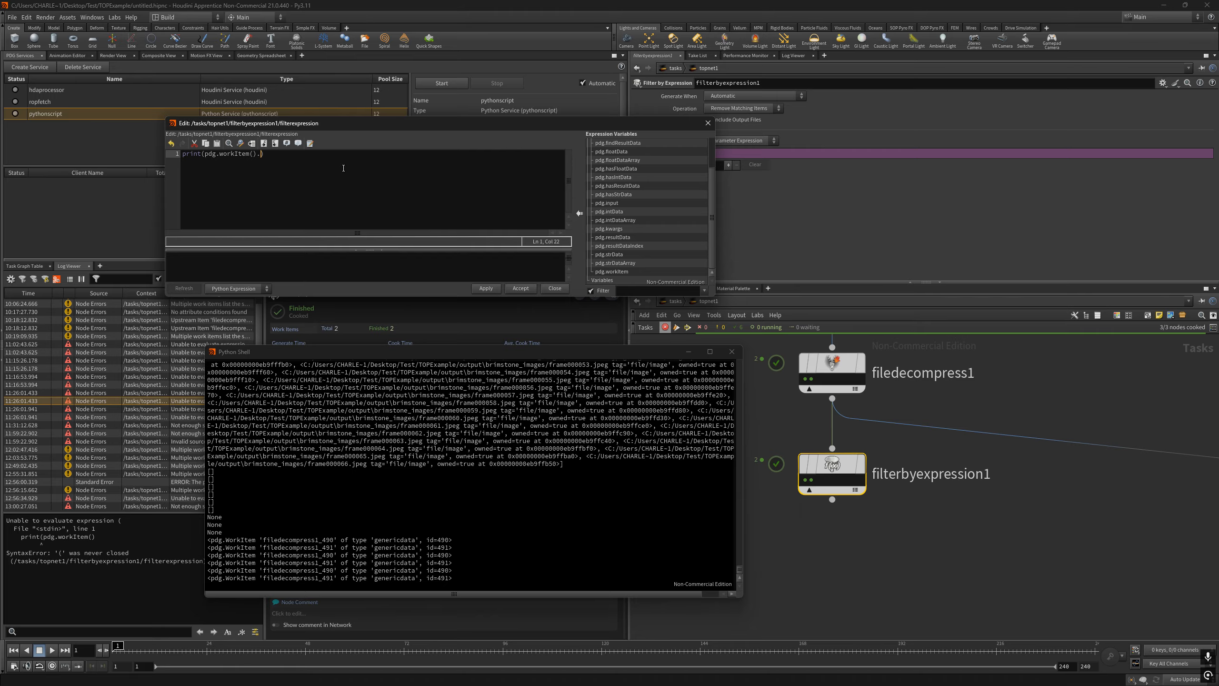
{"action": "key", "text": "alt+Tab"}
{"action": "key", "text": "ctrl+f"}
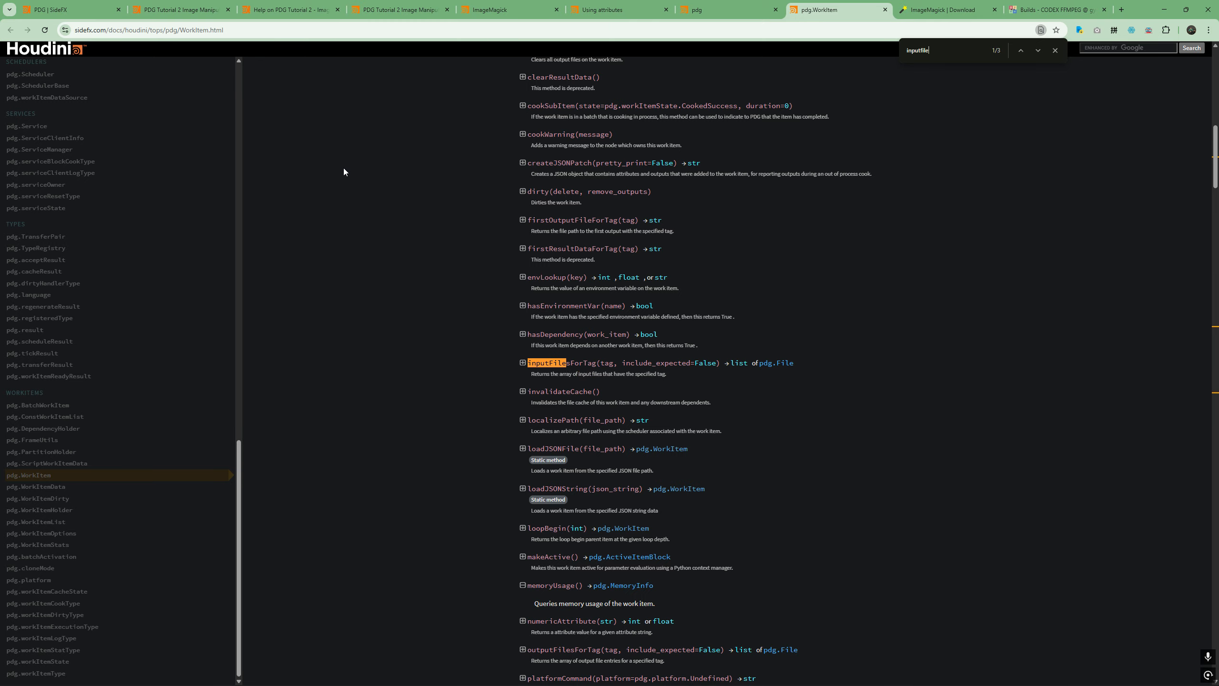
{"action": "type", "text": "s"}
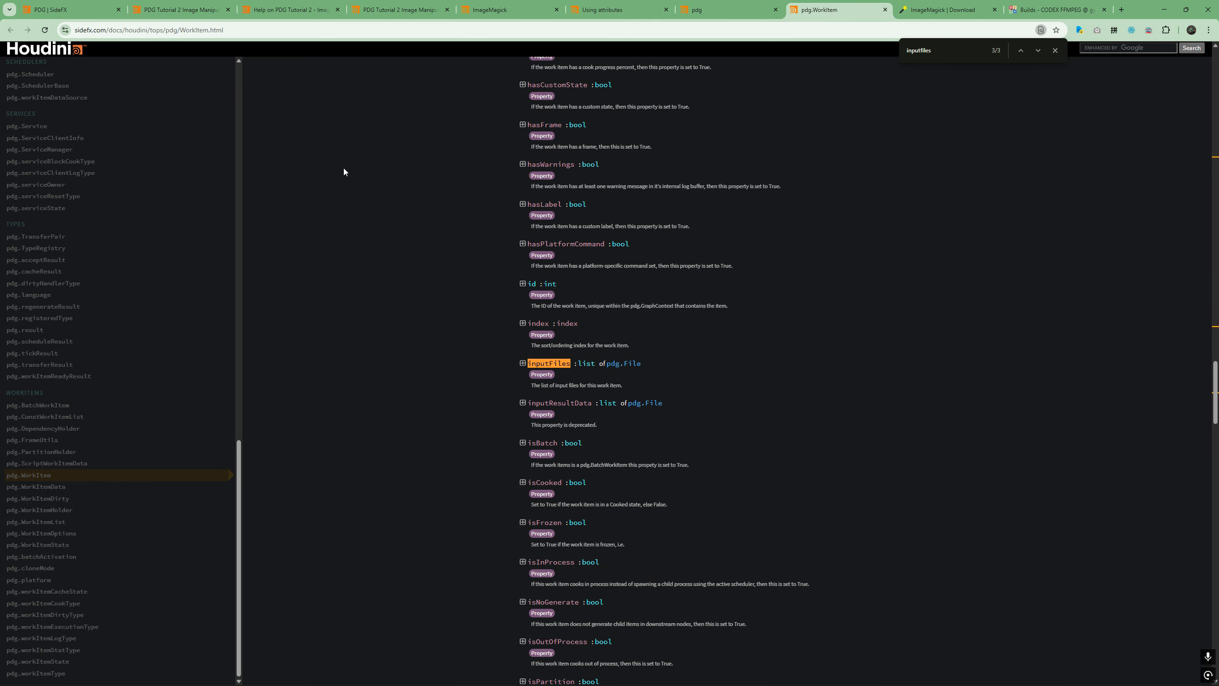
{"action": "key", "text": "Return"}
{"action": "key", "text": "Return"}
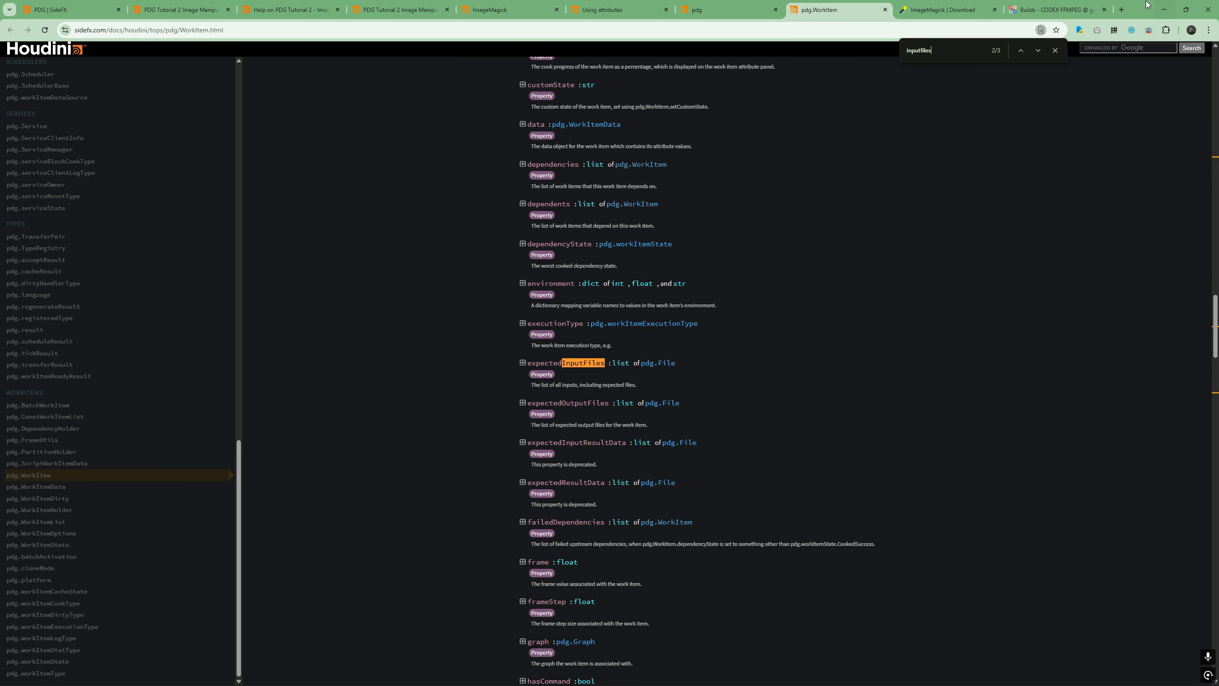
Set the filter expression to print(pdg.workItem().inputFiles), apply it and recook filterbyexpression1
{"action": "key", "text": "alt+Tab"}
{"action": "type", "text": "inputFiles"}
{"action": "left_click", "coordinate": [485, 288]}
{"action": "left_click", "coordinate": [835, 473]}
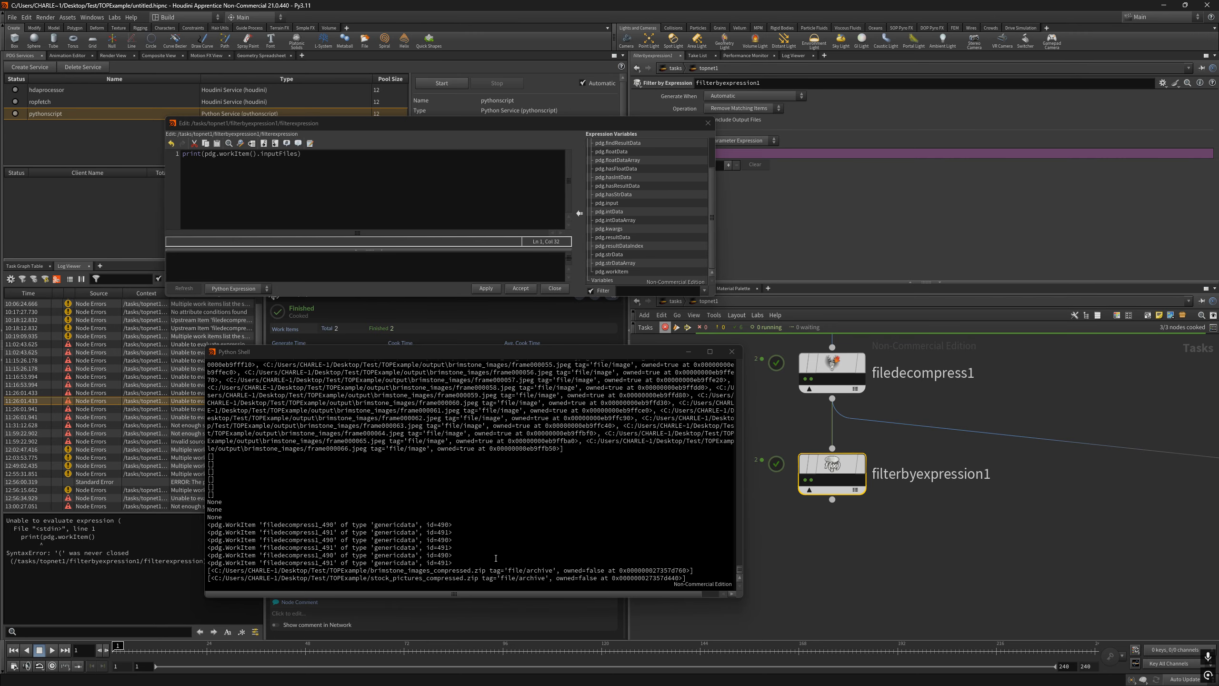
{"action": "left_click", "coordinate": [833, 470]}
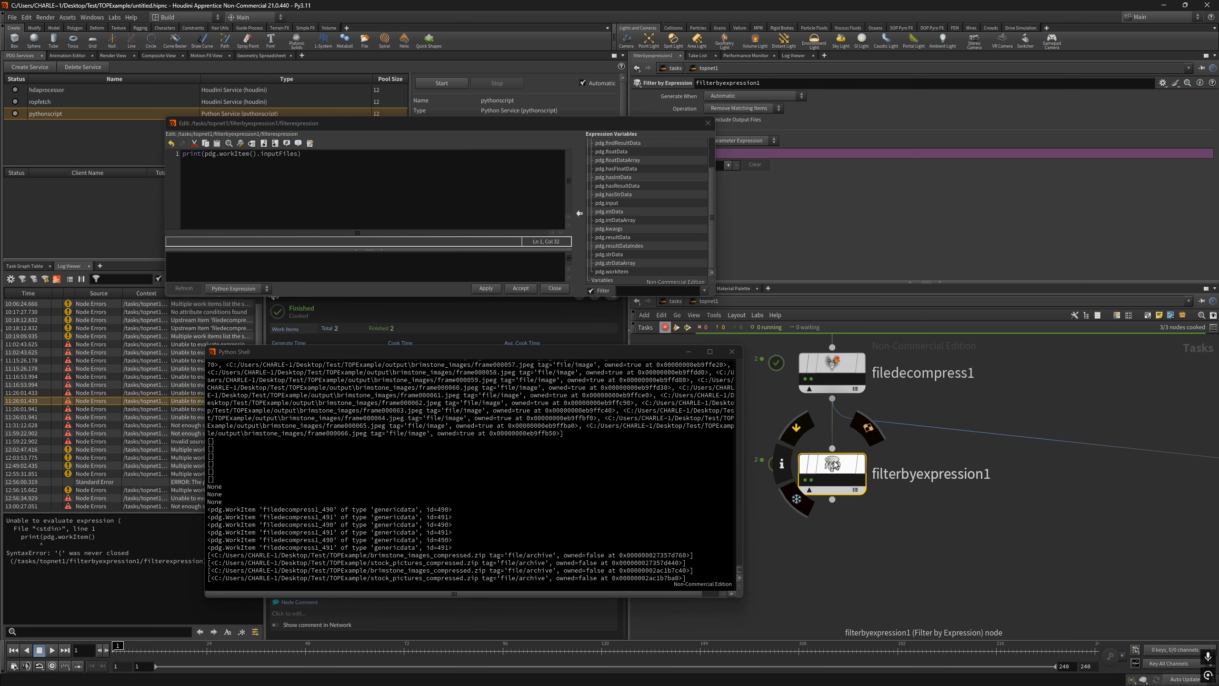
{"action": "left_click", "coordinate": [833, 470]}
Change the filter expression to print(pdg.workItem().expectedInputFiles), apply it, recook filterbyexpression1 and highlight the last printed file path
{"action": "double_click", "coordinate": [278, 153]}
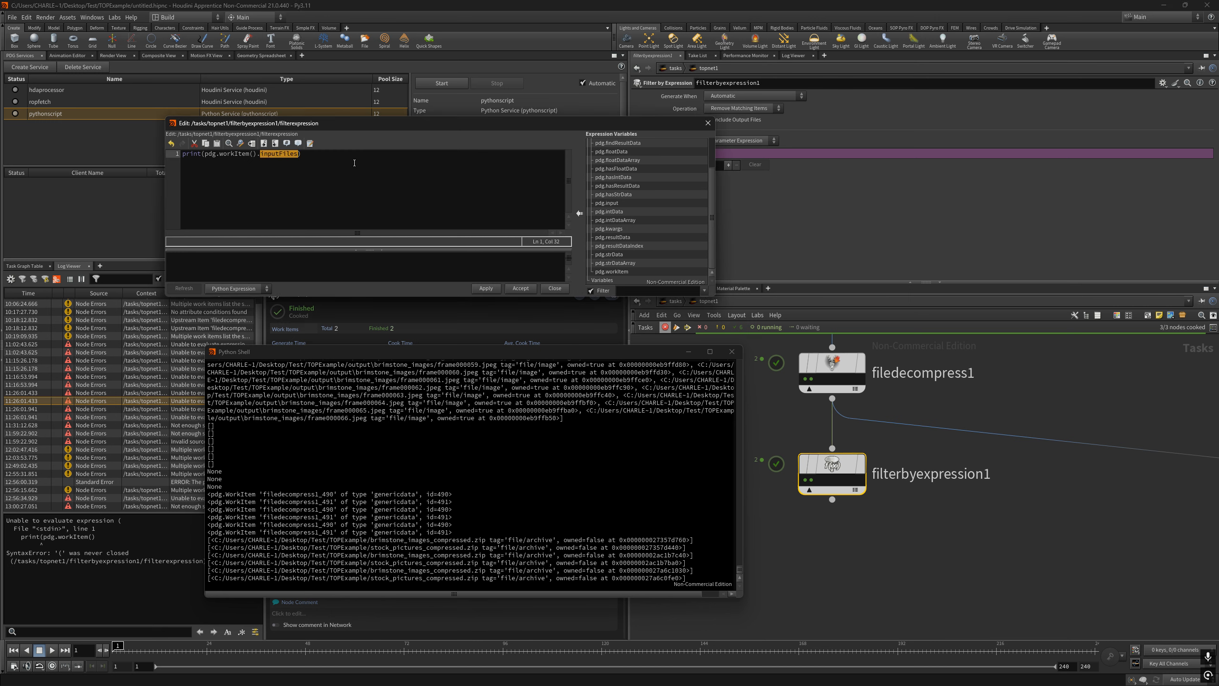
{"action": "type", "text": "expectedInputFiles"}
{"action": "left_click", "coordinate": [485, 288]}
{"action": "mouse_move", "coordinate": [836, 470]}
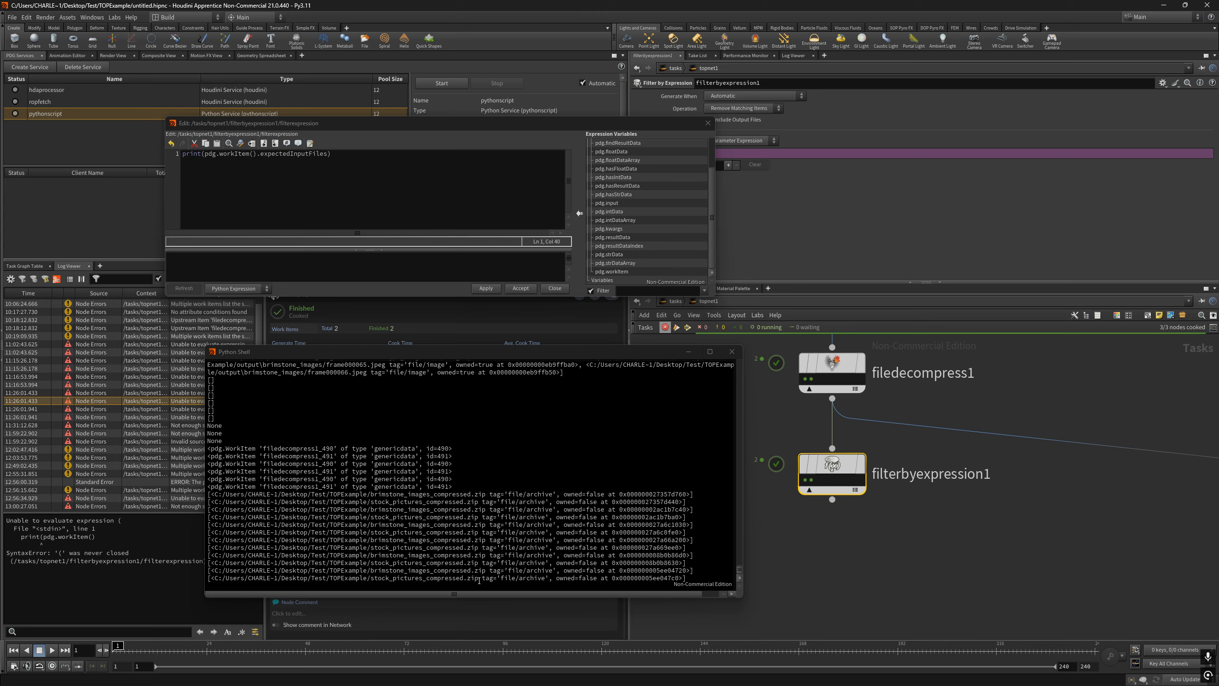
{"action": "left_click_drag", "start_coordinate": [479, 580], "coordinate": [213, 579]}
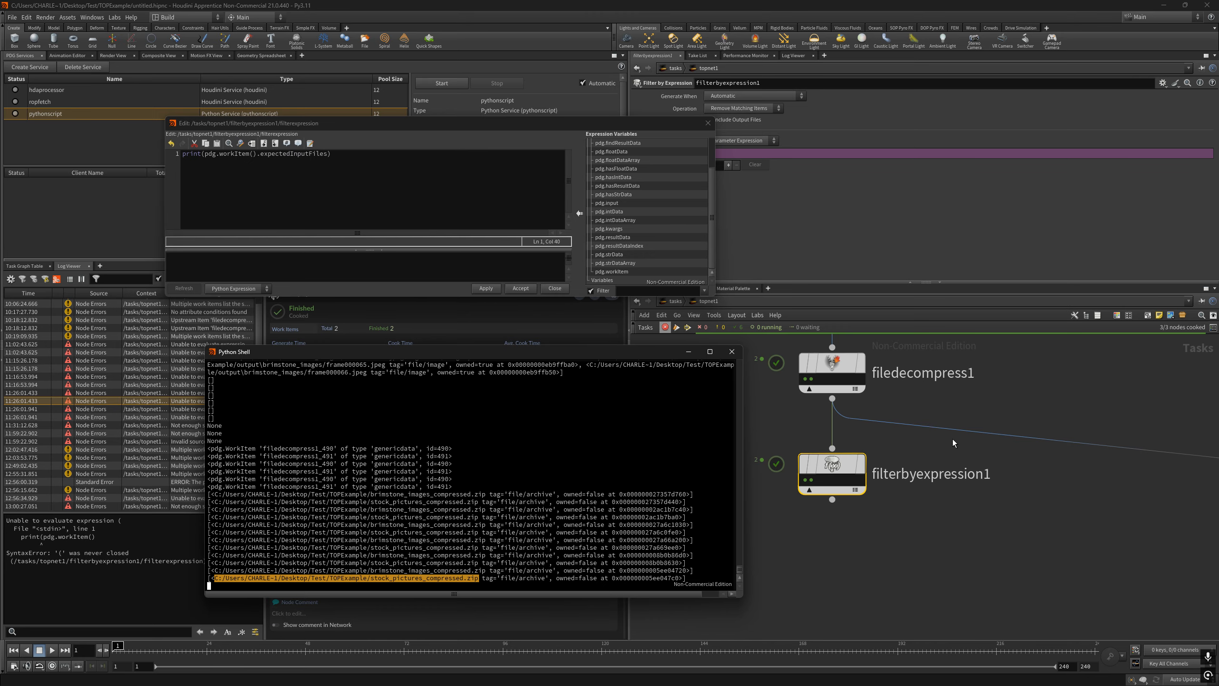
Inspect the node information of filedecompress1 and filterbyexpression1, including the input and output files of their first work items
{"action": "middle_click_drag", "start_coordinate": [948, 436], "coordinate": [998, 473]}
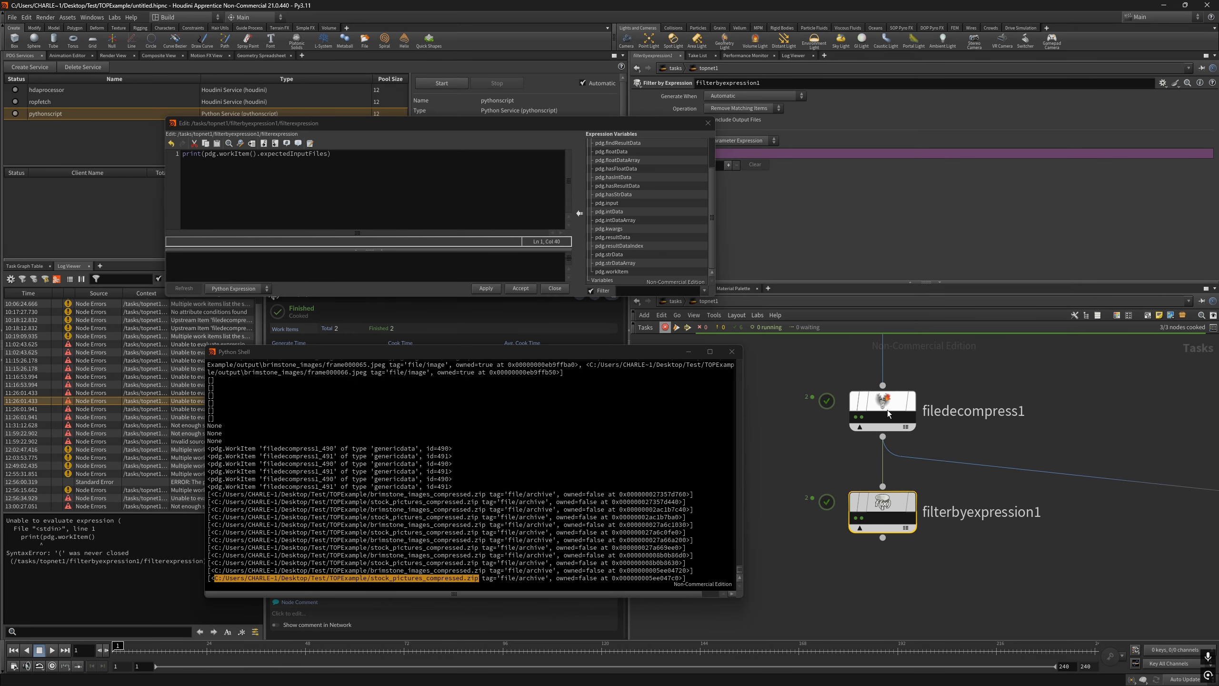
{"action": "middle_click", "coordinate": [885, 408]}
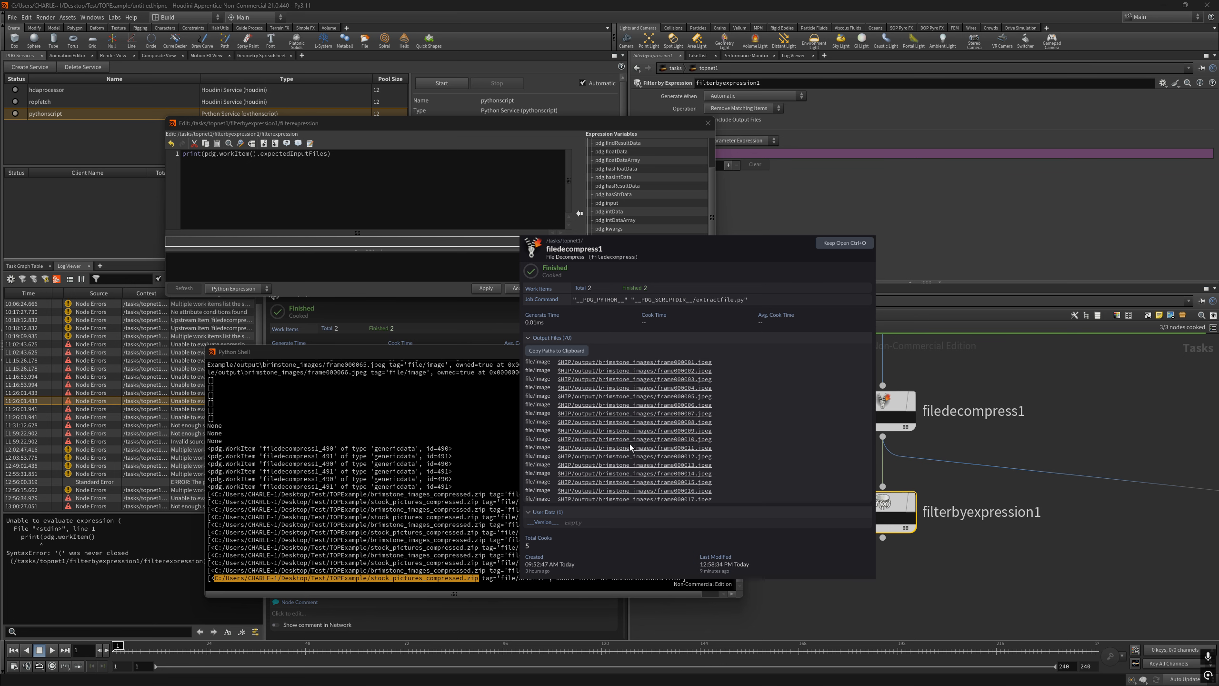
{"action": "middle_click", "coordinate": [886, 504]}
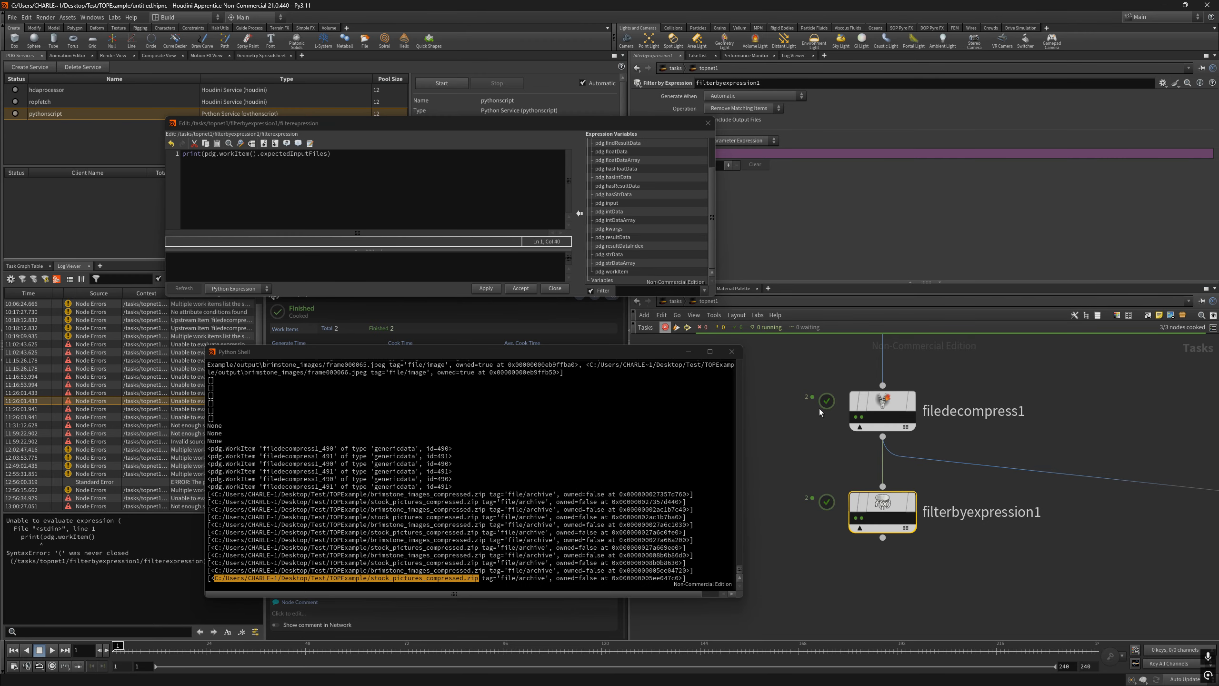
{"action": "left_click", "coordinate": [855, 417]}
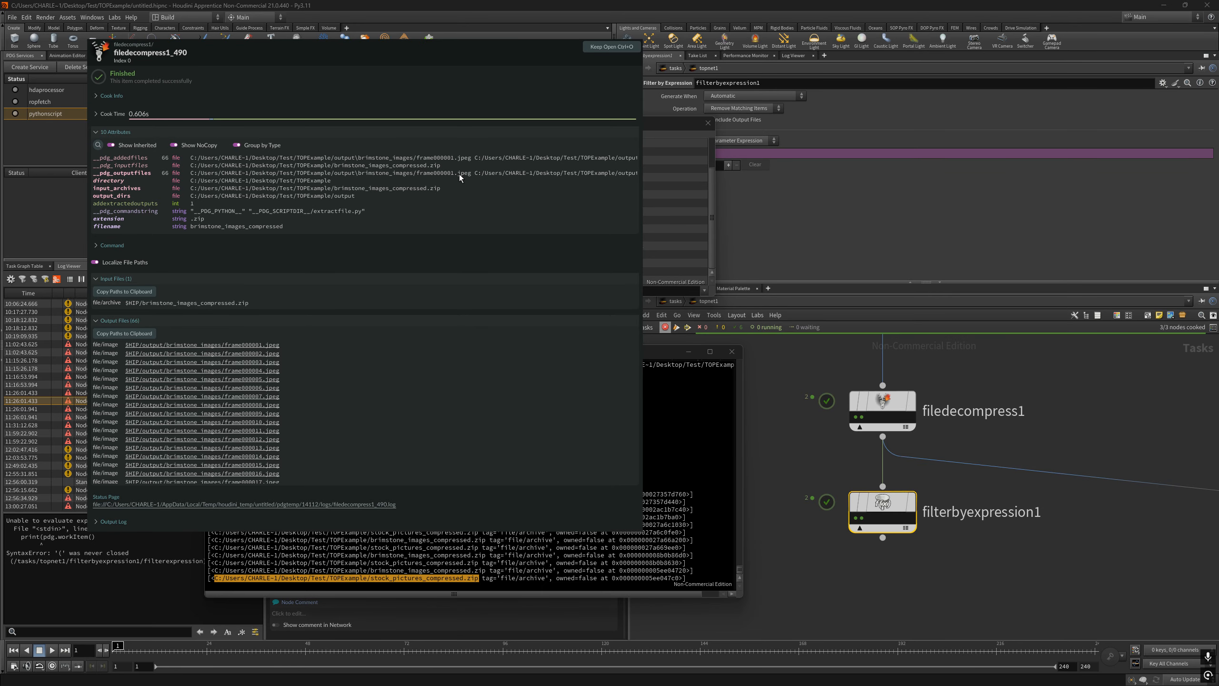
{"action": "left_click", "coordinate": [855, 518]}
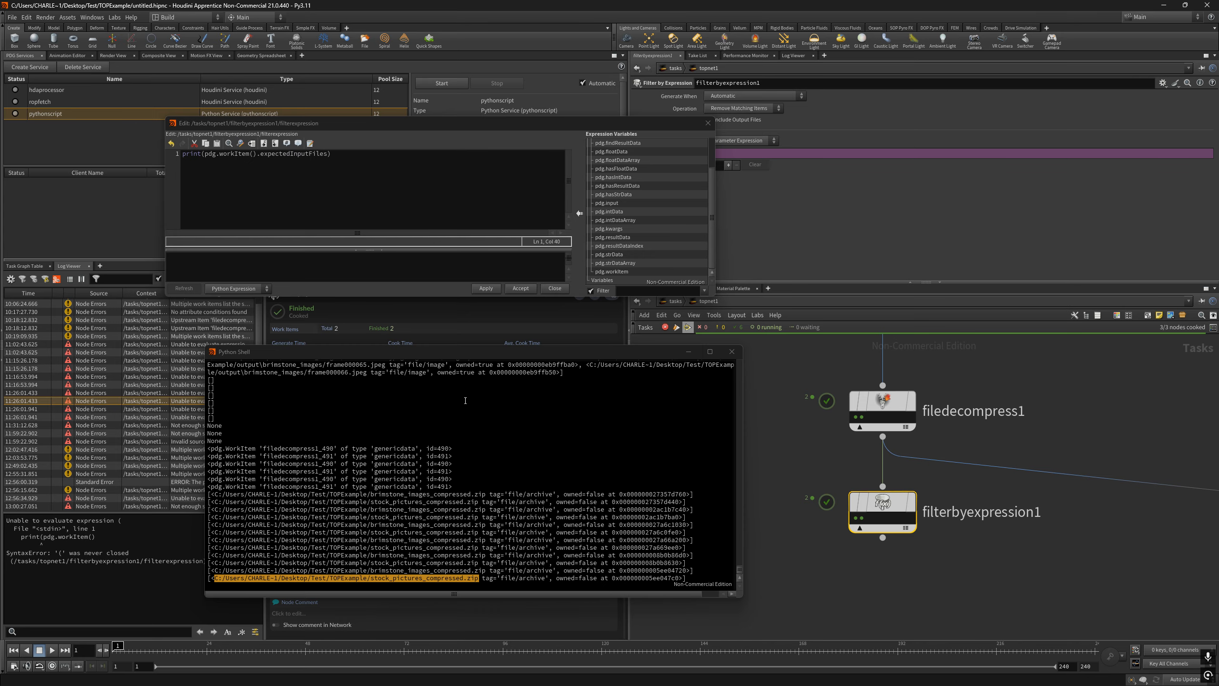
Go back to the pdg.WorkItem reference, step through the "inputfiles" matches again, and return to Houdini
{"action": "left_click", "coordinate": [407, 153]}
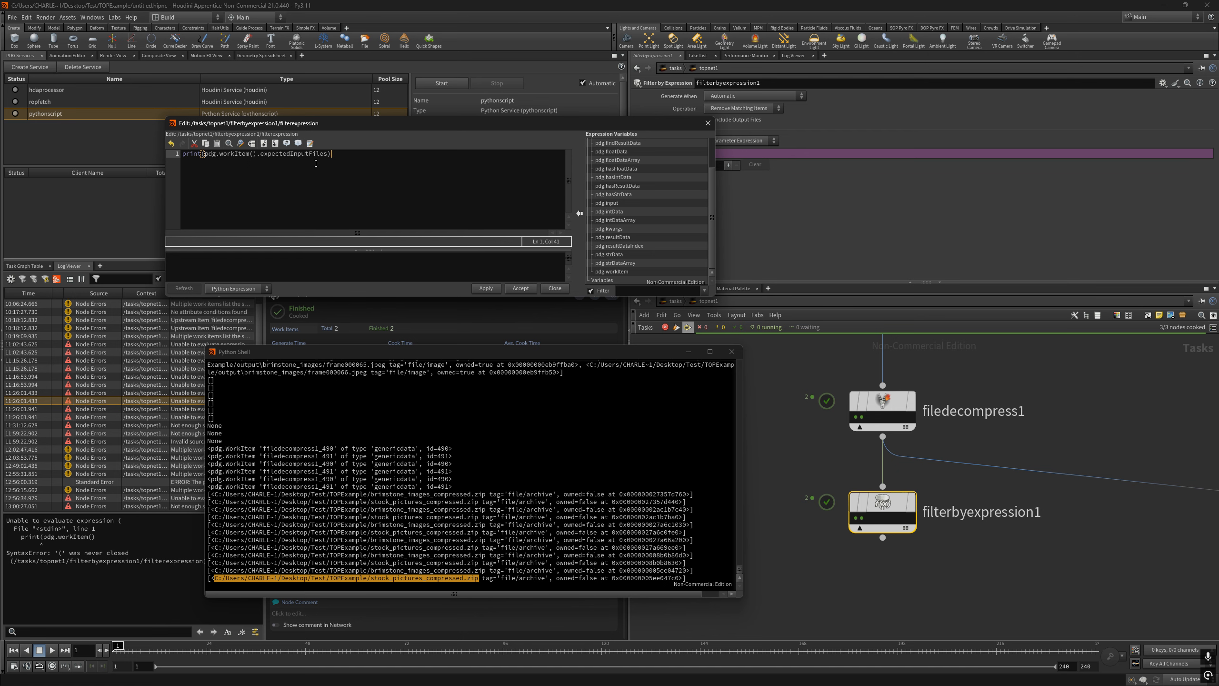
{"action": "left_click", "coordinate": [581, 678]}
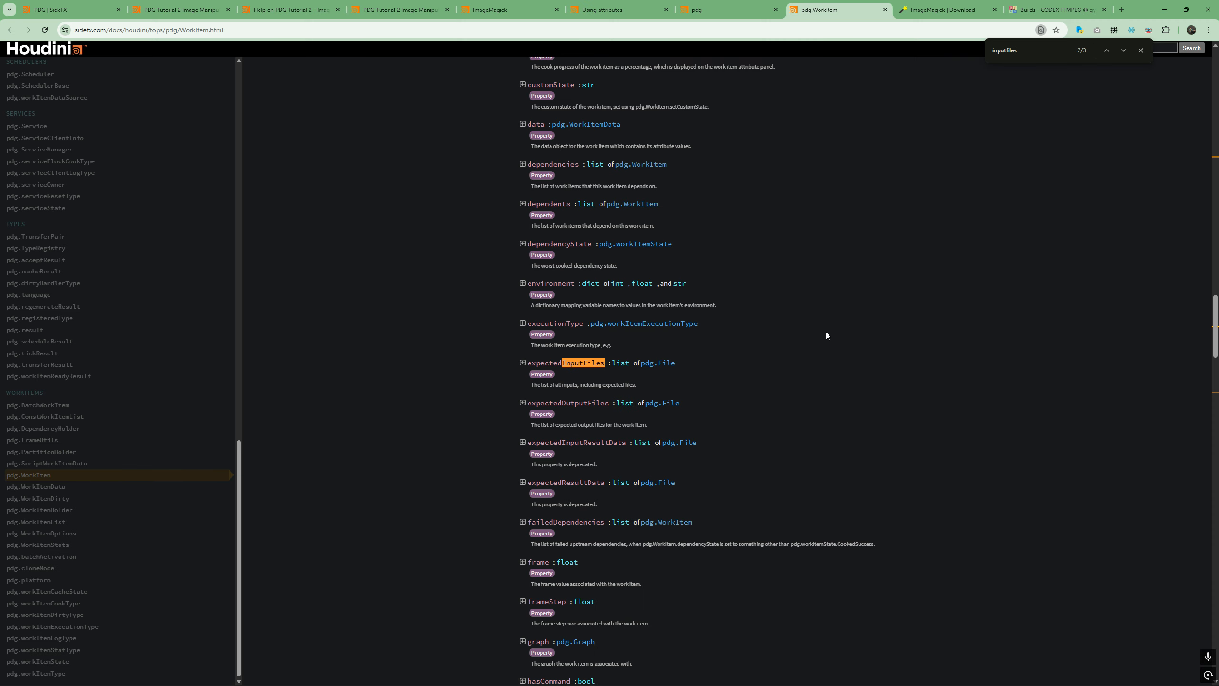
{"action": "key", "text": "ctrl+f"}
{"action": "key", "text": "shift+Return"}
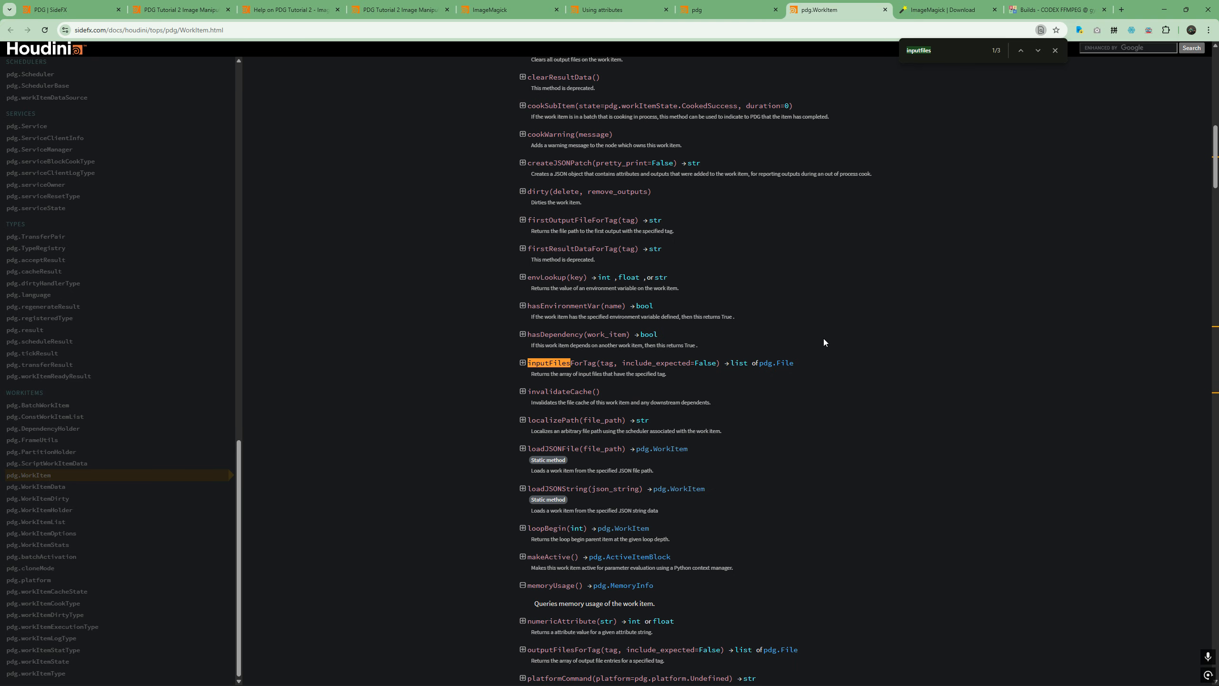
{"action": "key", "text": "Return"}
{"action": "key", "text": "Return"}
{"action": "key", "text": "Return"}
{"action": "left_click", "coordinate": [1162, 6]}
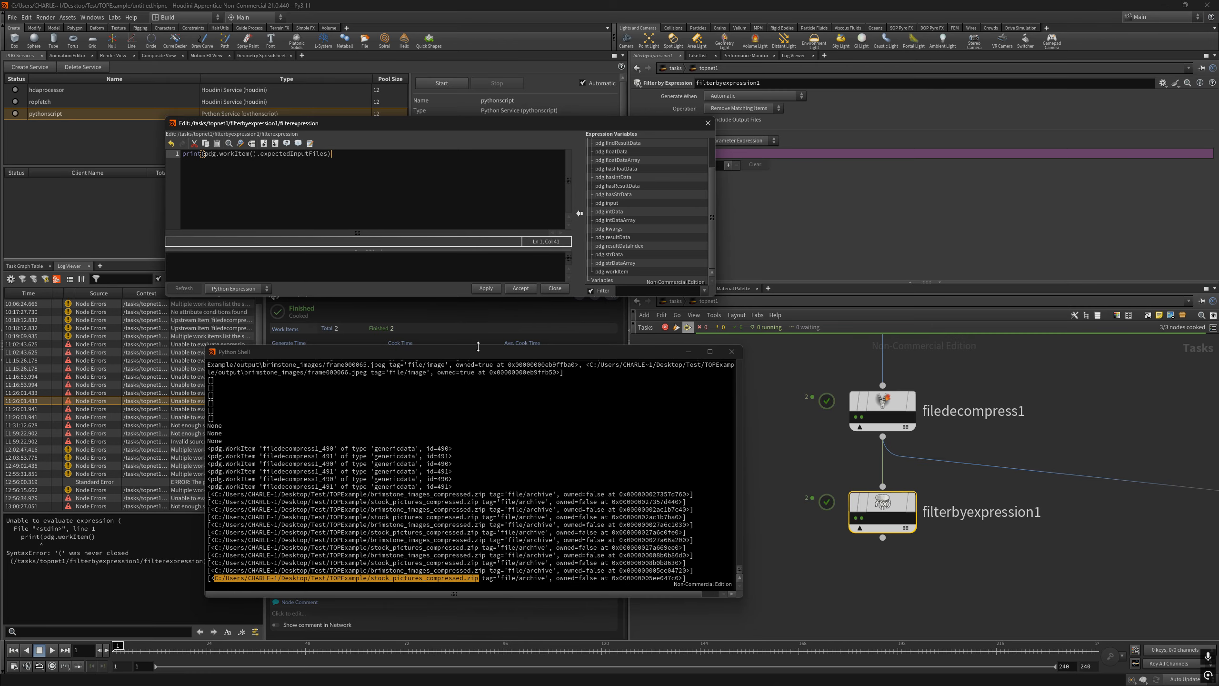
Move the Python Shell and expression editor windows aside to uncover the filterbyexpression1 parameters
{"action": "left_click_drag", "start_coordinate": [482, 355], "coordinate": [465, 352]}
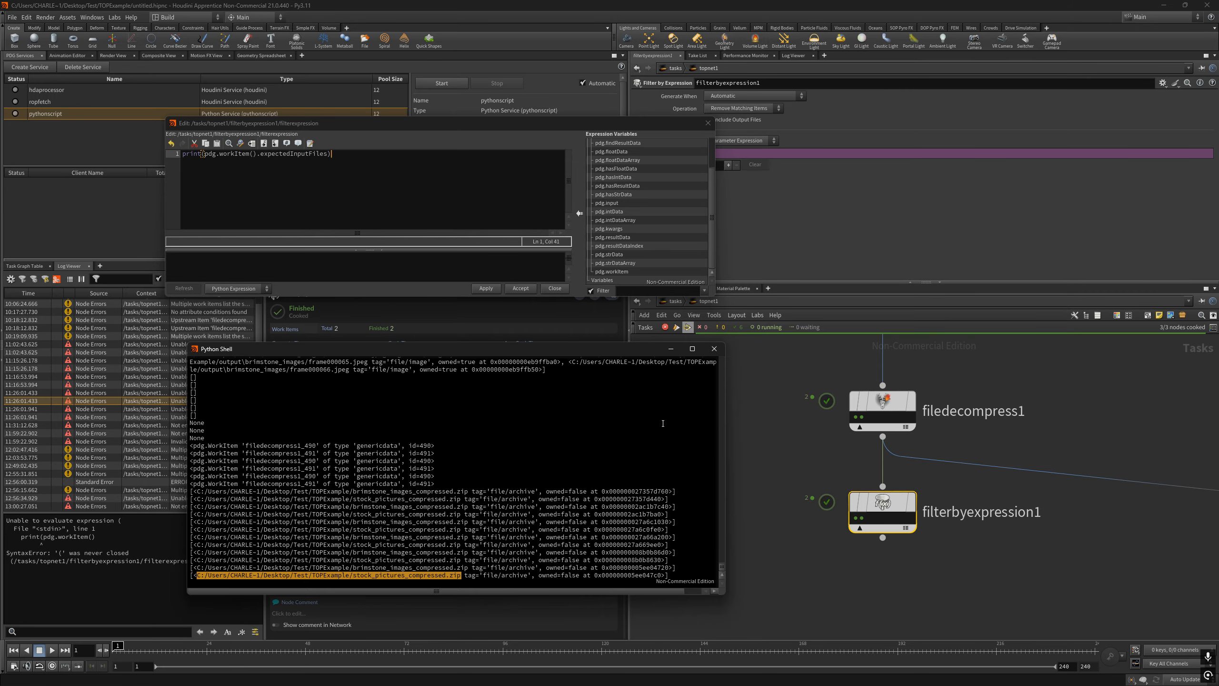
{"action": "left_click_drag", "start_coordinate": [594, 355], "coordinate": [527, 348]}
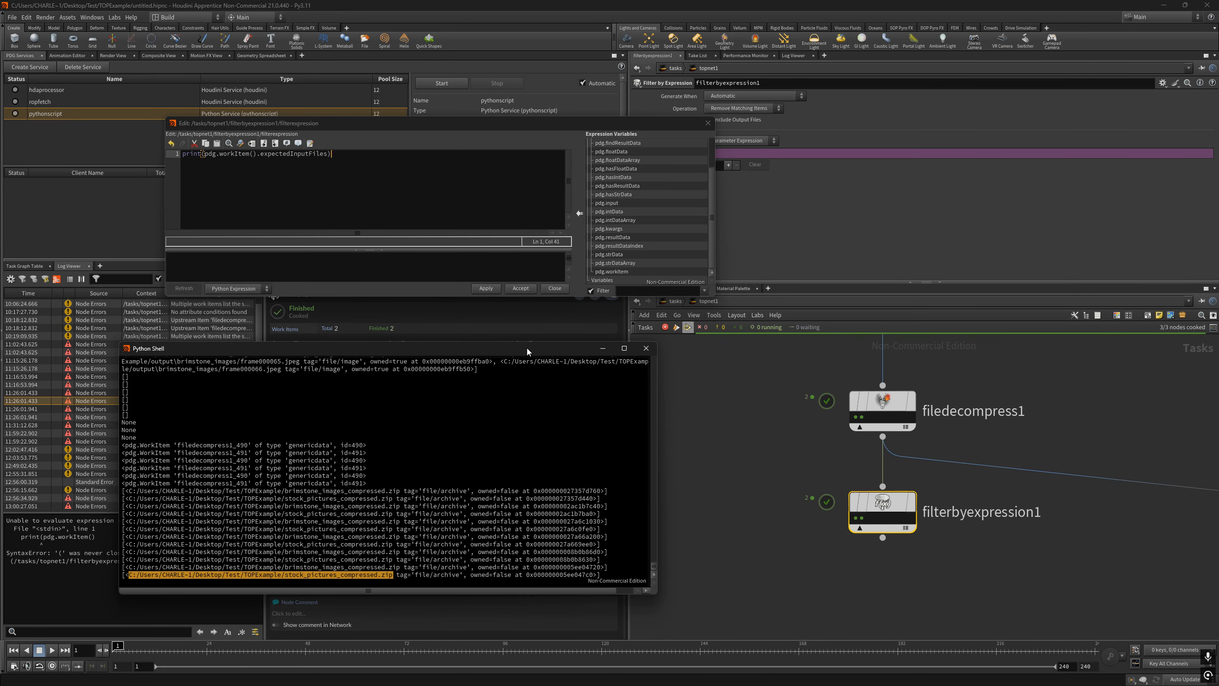
{"action": "left_click_drag", "start_coordinate": [497, 123], "coordinate": [439, 123]}
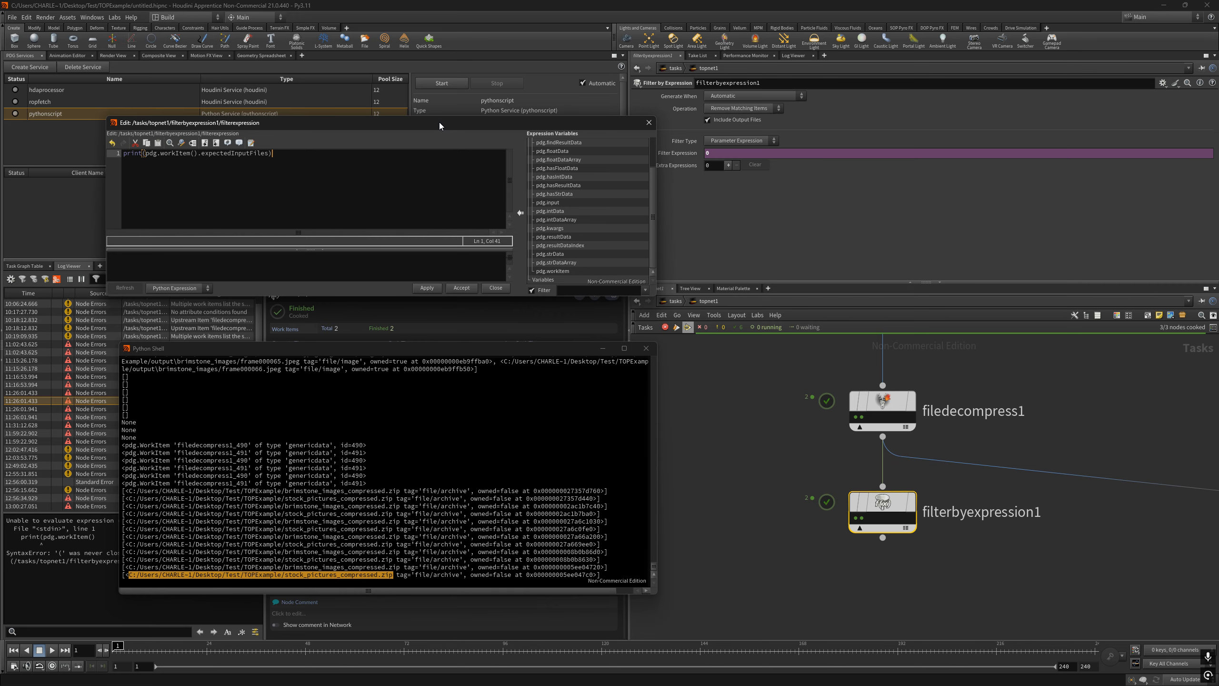
Review the print expression and recook filterbyexpression1 to output its expected input files in the Python Shell
{"action": "left_click_drag", "start_coordinate": [274, 153], "coordinate": [123, 154]}
{"action": "left_click", "coordinate": [243, 168]}
{"action": "double_click", "coordinate": [224, 154]}
{"action": "left_click", "coordinate": [389, 204]}
{"action": "key", "text": "Left"}
{"action": "left_click", "coordinate": [832, 523]}
{"action": "key", "text": "shift+v"}
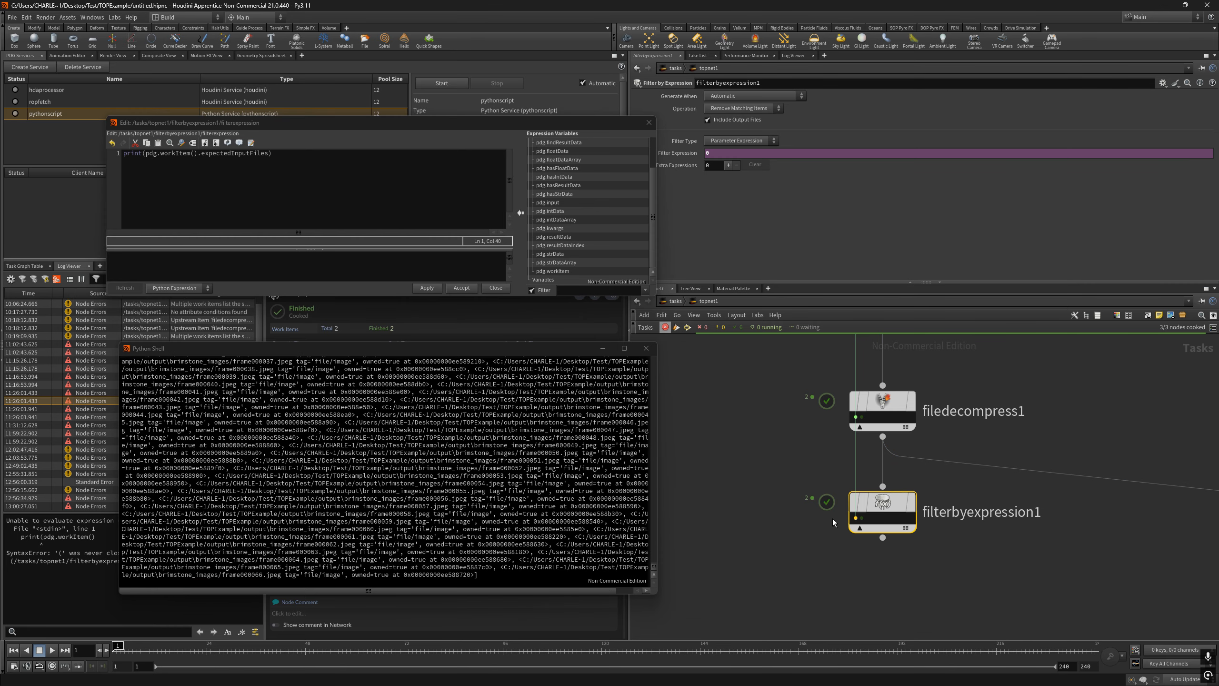
Run pdg.workItem().expectedInputFiles in the Python Shell and highlight part of the printed file list
{"action": "left_click", "coordinate": [426, 582]}
{"action": "type", "text": "len(pdg.workItem().outputFilesForTag('file/image')) > 10"}
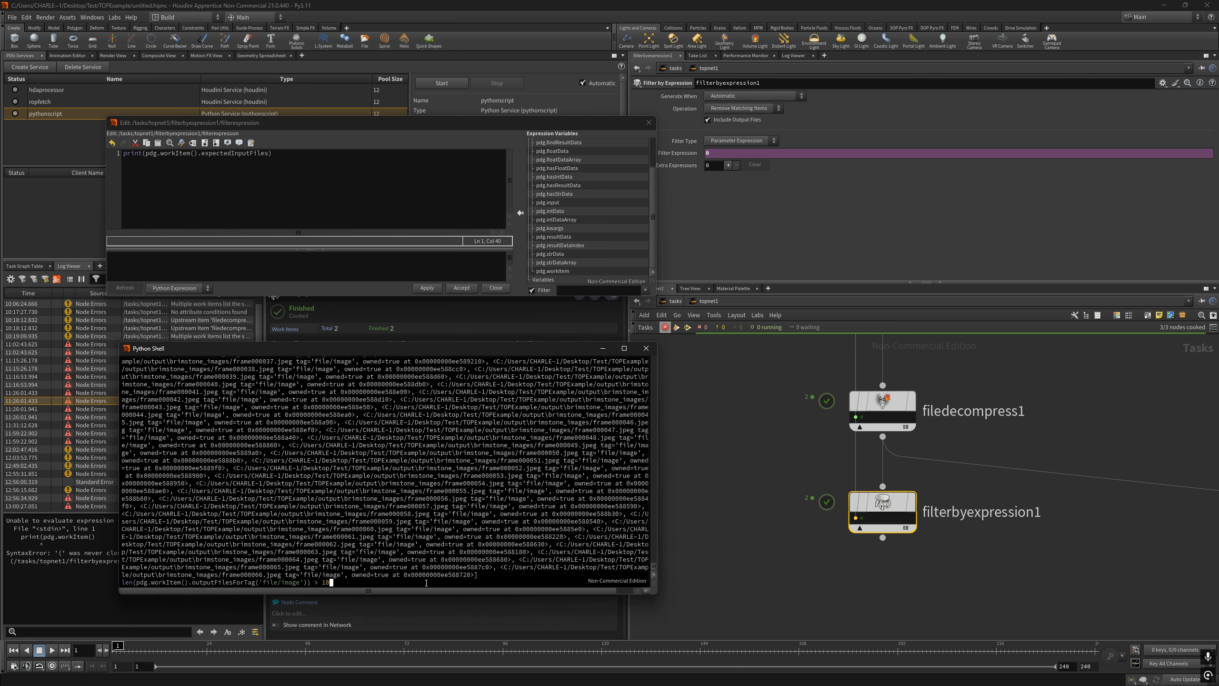
{"action": "key", "text": "BackSpace"}
{"action": "key", "text": "BackSpace"}
{"action": "key", "text": "BackSpace"}
{"action": "key", "text": "BackSpace"}
{"action": "key", "text": "BackSpace"}
{"action": "key", "text": "BackSpace"}
{"action": "key", "text": "BackSpace"}
{"action": "key", "text": "BackSpace"}
{"action": "key", "text": "BackSpace"}
{"action": "key", "text": "BackSpace"}
{"action": "key", "text": "BackSpace"}
{"action": "key", "text": "BackSpace"}
{"action": "key", "text": "BackSpace"}
{"action": "key", "text": "BackSpace"}
{"action": "key", "text": "BackSpace"}
{"action": "key", "text": "BackSpace"}
{"action": "key", "text": "BackSpace"}
{"action": "key", "text": "BackSpace"}
{"action": "key", "text": "BackSpace"}
{"action": "key", "text": "BackSpace"}
{"action": "key", "text": "BackSpace"}
{"action": "key", "text": "BackSpace"}
{"action": "key", "text": "Home"}
{"action": "key", "text": "Delete"}
{"action": "key", "text": "Delete"}
{"action": "key", "text": "Delete"}
{"action": "key", "text": "Delete"}
{"action": "key", "text": "End"}
{"action": "type", "text": "expectedInputFiles"}
{"action": "key", "text": "Return"}
{"action": "left_click_drag", "start_coordinate": [295, 444], "coordinate": [483, 566]}
{"action": "left_click", "coordinate": [484, 582]}
Rework the previous shell command into pdg.workItem().inputFileByTag("file/image") and try to run it
{"action": "key", "text": "Up"}
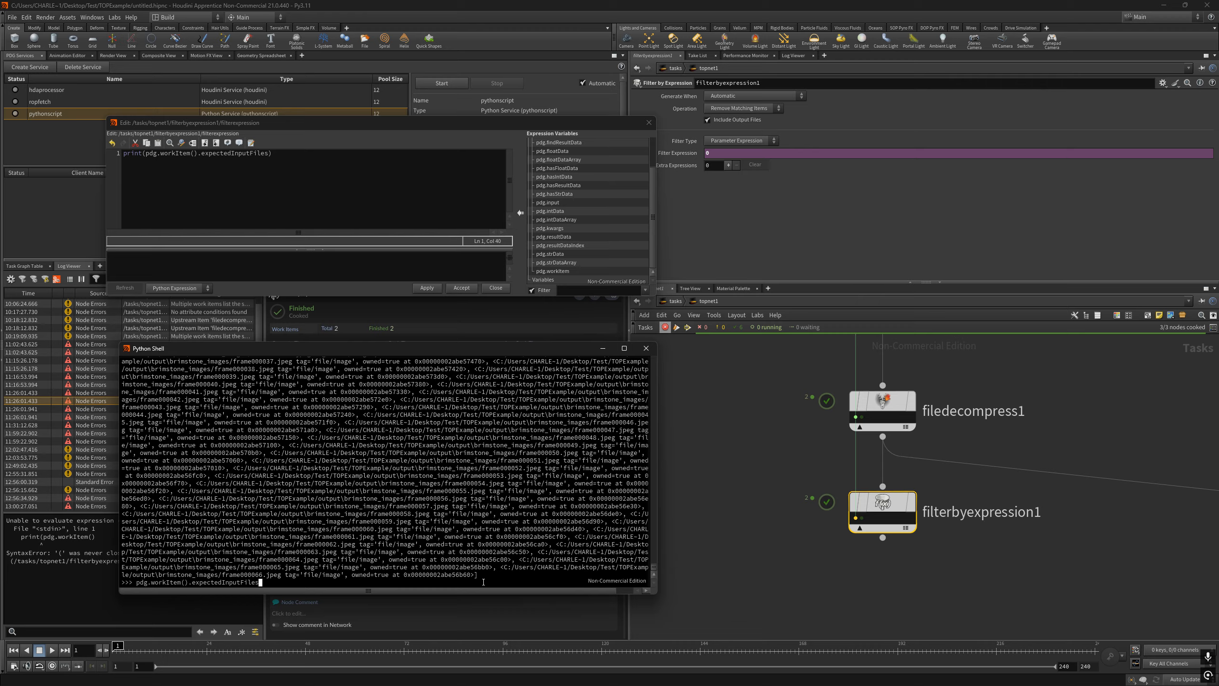
{"action": "key", "text": "BackSpace"}
{"action": "key", "text": "BackSpace"}
{"action": "key", "text": "BackSpace"}
{"action": "key", "text": "BackSpace"}
{"action": "key", "text": "BackSpace"}
{"action": "key", "text": "BackSpace"}
{"action": "key", "text": "BackSpace"}
{"action": "key", "text": "BackSpace"}
{"action": "key", "text": "BackSpace"}
{"action": "key", "text": "BackSpace"}
{"action": "key", "text": "BackSpace"}
{"action": "key", "text": "BackSpace"}
{"action": "key", "text": "BackSpace"}
{"action": "key", "text": "BackSpace"}
{"action": "key", "text": "BackSpace"}
{"action": "key", "text": "BackSpace"}
{"action": "key", "text": "BackSpace"}
{"action": "key", "text": "BackSpace"}
{"action": "type", "text": "inputFileByTag(\"file/image"}
{"action": "key", "text": "Return"}
Correct the method name in the recalled shell command to inputFilesByTag and try running it again
{"action": "key", "text": "Up"}
{"action": "key", "text": "Left"}
{"action": "key", "text": "Left"}
{"action": "key", "text": "Left"}
{"action": "key", "text": "Left"}
{"action": "key", "text": "Left"}
{"action": "key", "text": "Left"}
{"action": "key", "text": "Left"}
{"action": "key", "text": "Left"}
{"action": "key", "text": "Left"}
{"action": "key", "text": "Left"}
{"action": "key", "text": "Left"}
{"action": "key", "text": "Left"}
{"action": "key", "text": "Left"}
{"action": "key", "text": "Left"}
{"action": "key", "text": "Left"}
{"action": "key", "text": "Left"}
{"action": "key", "text": "Left"}
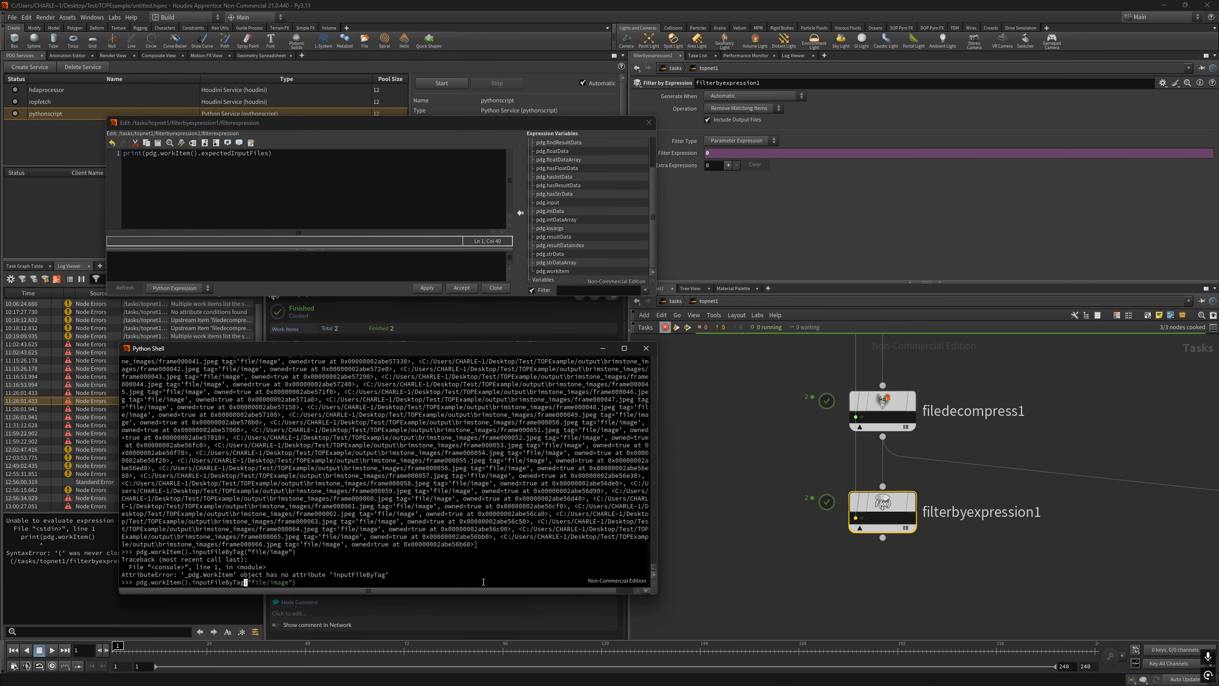
{"action": "type", "text": "s"}
{"action": "key", "text": "Return"}
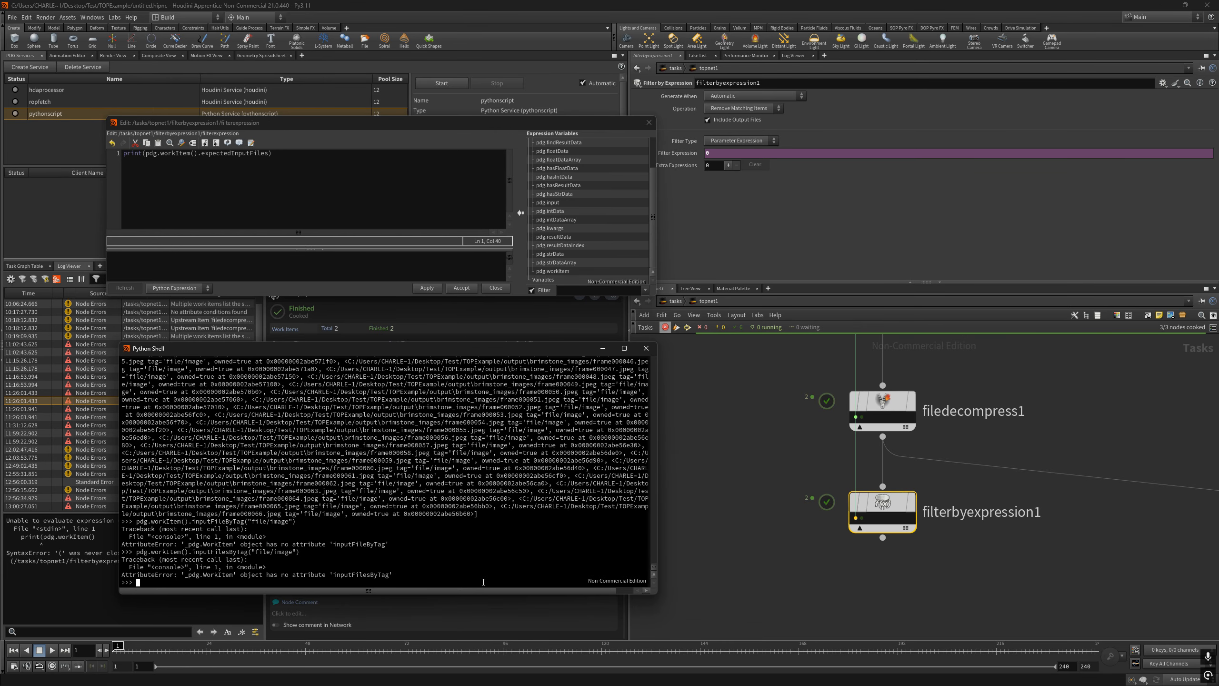
Rework the recalled shell command to read the work item's inputFiles instead of calling inputFilesByTag, and run it
{"action": "key", "text": "alt+Tab"}
{"action": "type", "text": "inputfiles"}
{"action": "key", "text": "alt+Tab"}
{"action": "key", "text": "Up"}
{"action": "key", "text": "Home"}
{"action": "key", "text": "Right"}
{"action": "key", "text": "Right"}
{"action": "key", "text": "Right"}
{"action": "key", "text": "Right"}
{"action": "key", "text": "Right"}
{"action": "key", "text": "Right"}
{"action": "key", "text": "Right"}
{"action": "key", "text": "Right"}
{"action": "key", "text": "Right"}
{"action": "key", "text": "Right"}
{"action": "key", "text": "Right"}
{"action": "key", "text": "Right"}
{"action": "key", "text": "Right"}
{"action": "key", "text": "Right"}
{"action": "key", "text": "Right"}
{"action": "key", "text": "Right"}
{"action": "key", "text": "Right"}
{"action": "key", "text": "Right"}
{"action": "key", "text": "Right"}
{"action": "key", "text": "Right"}
{"action": "key", "text": "Right"}
{"action": "key", "text": "Right"}
{"action": "key", "text": "Right"}
{"action": "key", "text": "Right"}
{"action": "key", "text": "Right"}
{"action": "key", "text": "Delete"}
{"action": "key", "text": "Delete"}
{"action": "key", "text": "Delete"}
{"action": "key", "text": "Delete"}
{"action": "key", "text": "Delete"}
{"action": "key", "text": "Delete"}
{"action": "key", "text": "Delete"}
{"action": "key", "text": "Delete"}
{"action": "key", "text": "Delete"}
{"action": "key", "text": "Delete"}
{"action": "key", "text": "Delete"}
{"action": "key", "text": "Delete"}
{"action": "key", "text": "Delete"}
{"action": "key", "text": "Delete"}
{"action": "key", "text": "Delete"}
{"action": "key", "text": "Delete"}
{"action": "key", "text": "Delete"}
{"action": "key", "text": "Delete"}
{"action": "key", "text": "Delete"}
{"action": "key", "text": "Return"}
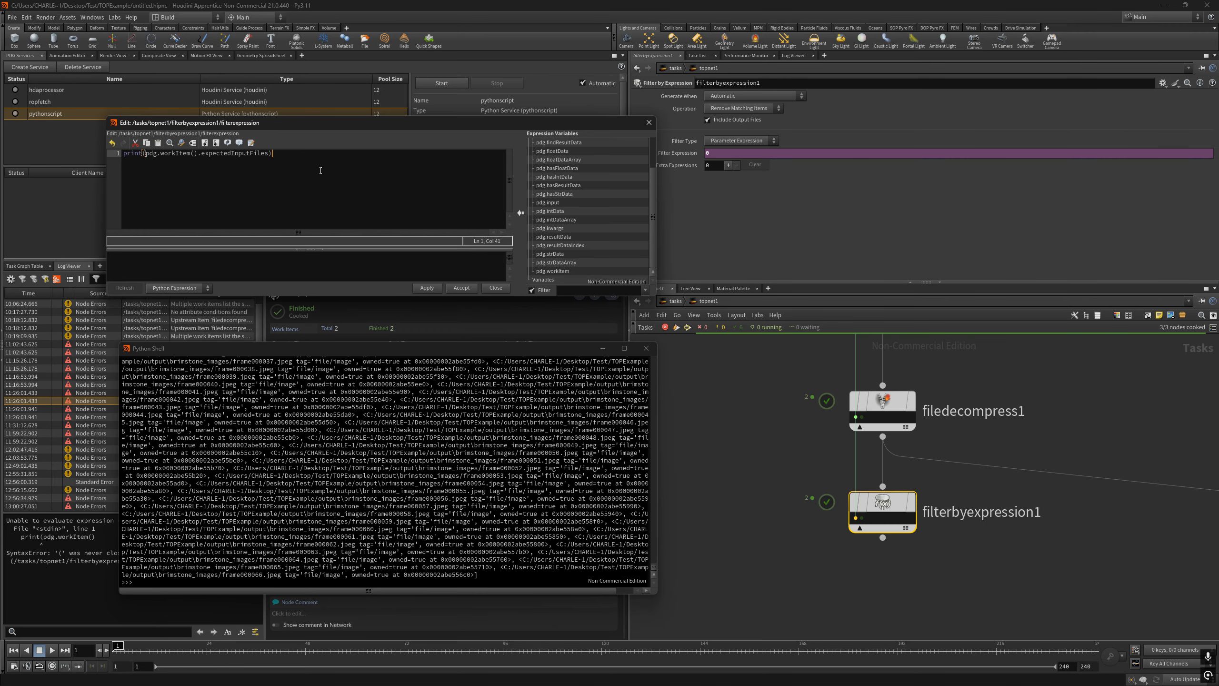
Close the filter expression editor and the Python Shell, leaving the print expression as it is
{"action": "double_click", "coordinate": [239, 159]}
{"action": "key", "text": "ctrl+a"}
{"action": "key", "text": "Right"}
{"action": "middle_click_drag", "start_coordinate": [754, 403], "coordinate": [718, 401]}
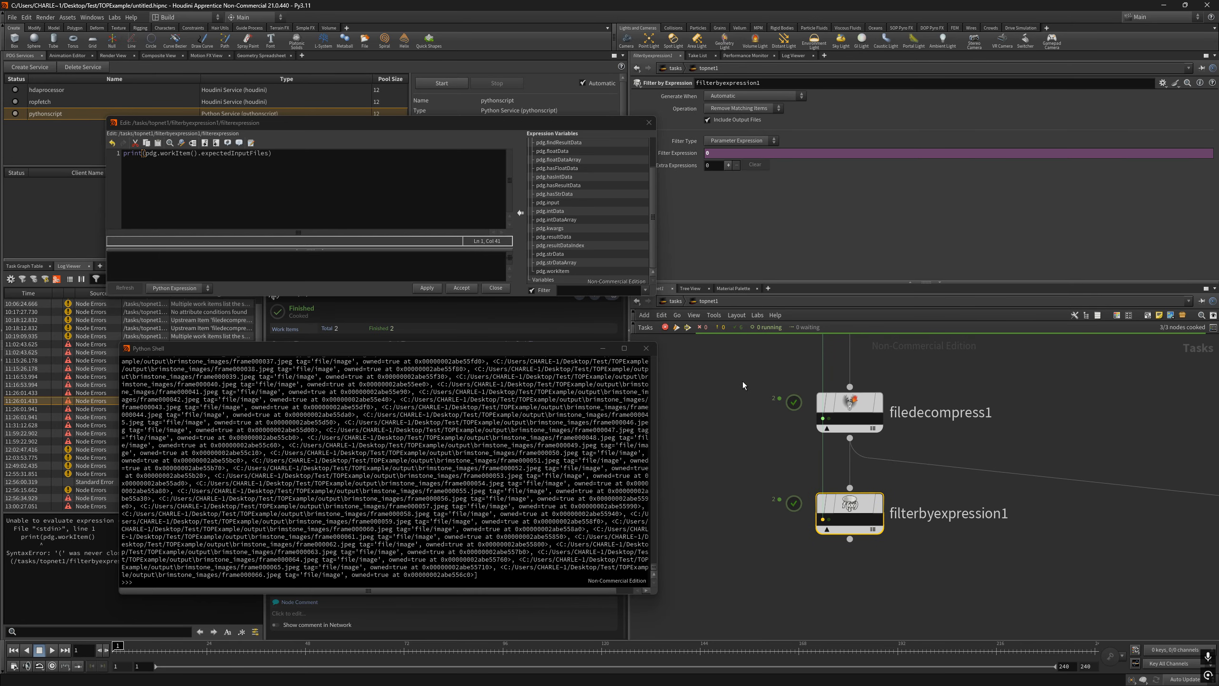
{"action": "left_click", "coordinate": [329, 182]}
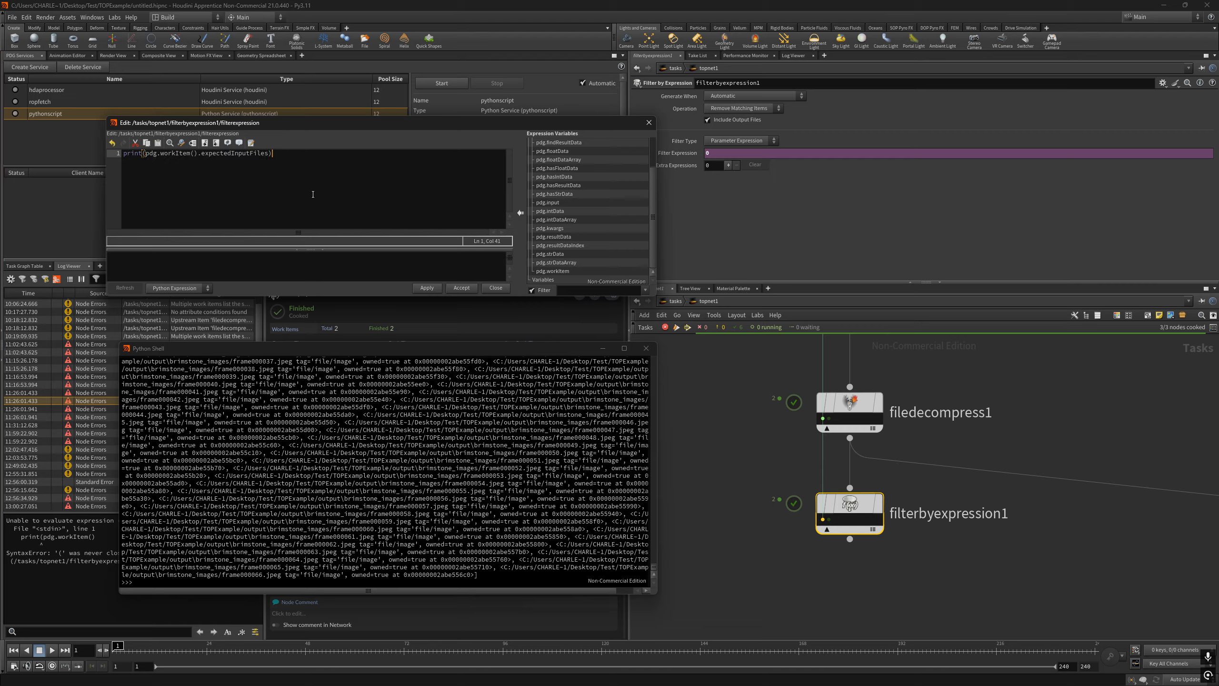
{"action": "left_click_drag", "start_coordinate": [270, 162], "coordinate": [120, 144]}
{"action": "key", "text": "Right"}
{"action": "left_click", "coordinate": [133, 152]}
{"action": "left_click", "coordinate": [649, 123]}
{"action": "left_click", "coordinate": [646, 347]}
Move filterbyexpression1 clear of the other nodes and delete it from the task network
{"action": "scroll", "coordinate": [1058, 412], "scroll_direction": "down", "scroll_amount": 3}
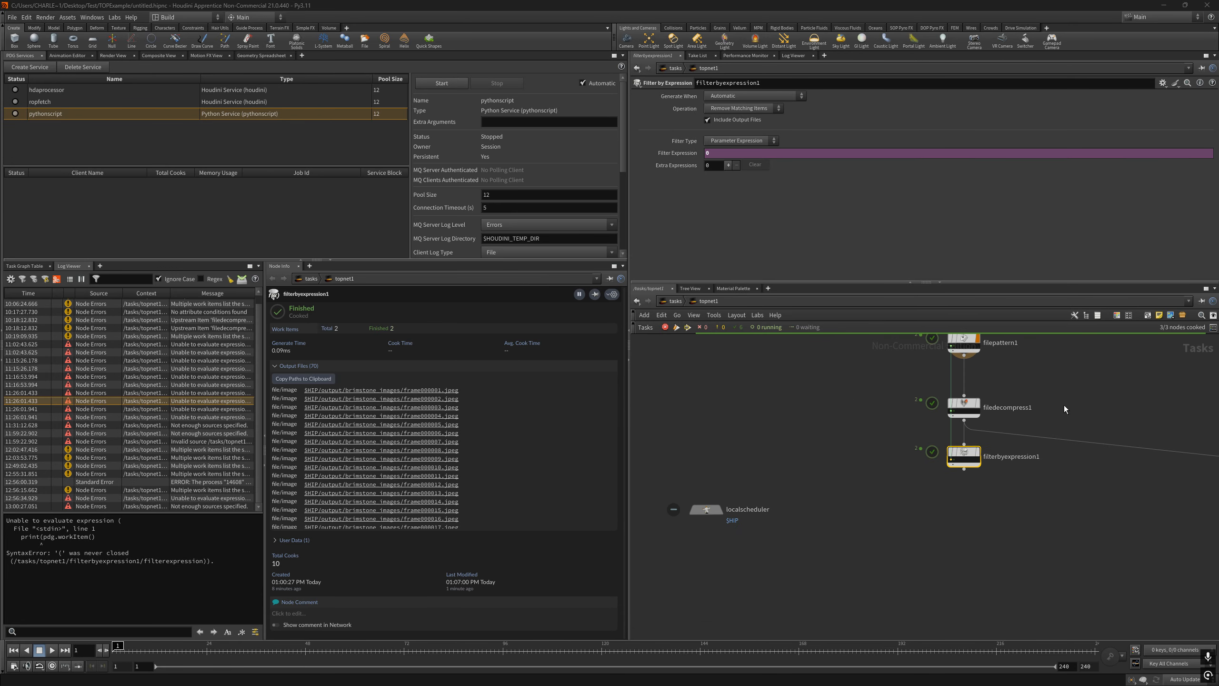
{"action": "middle_click_drag", "start_coordinate": [1055, 411], "coordinate": [724, 429]}
{"action": "left_click", "coordinate": [885, 414]}
{"action": "scroll", "coordinate": [910, 440], "scroll_direction": "up", "scroll_amount": 3}
{"action": "middle_click_drag", "start_coordinate": [914, 444], "coordinate": [827, 363]}
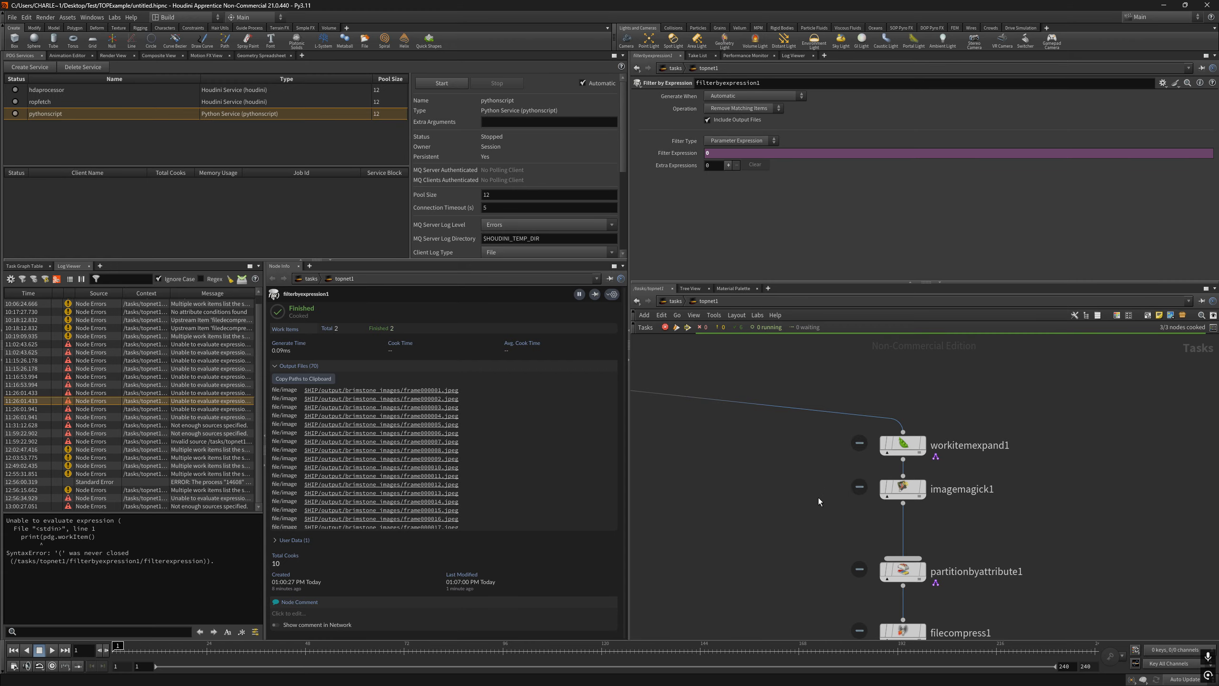
{"action": "scroll", "coordinate": [821, 493], "scroll_direction": "down", "scroll_amount": 4}
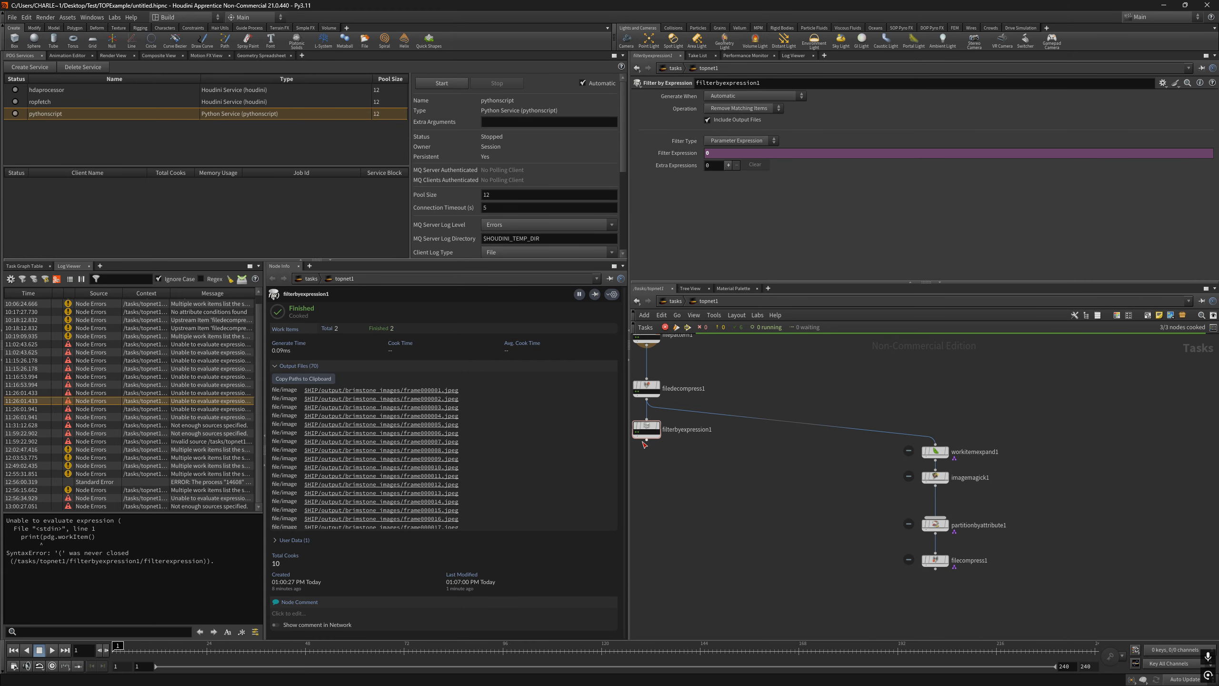
{"action": "left_click_drag", "start_coordinate": [648, 429], "coordinate": [649, 579]}
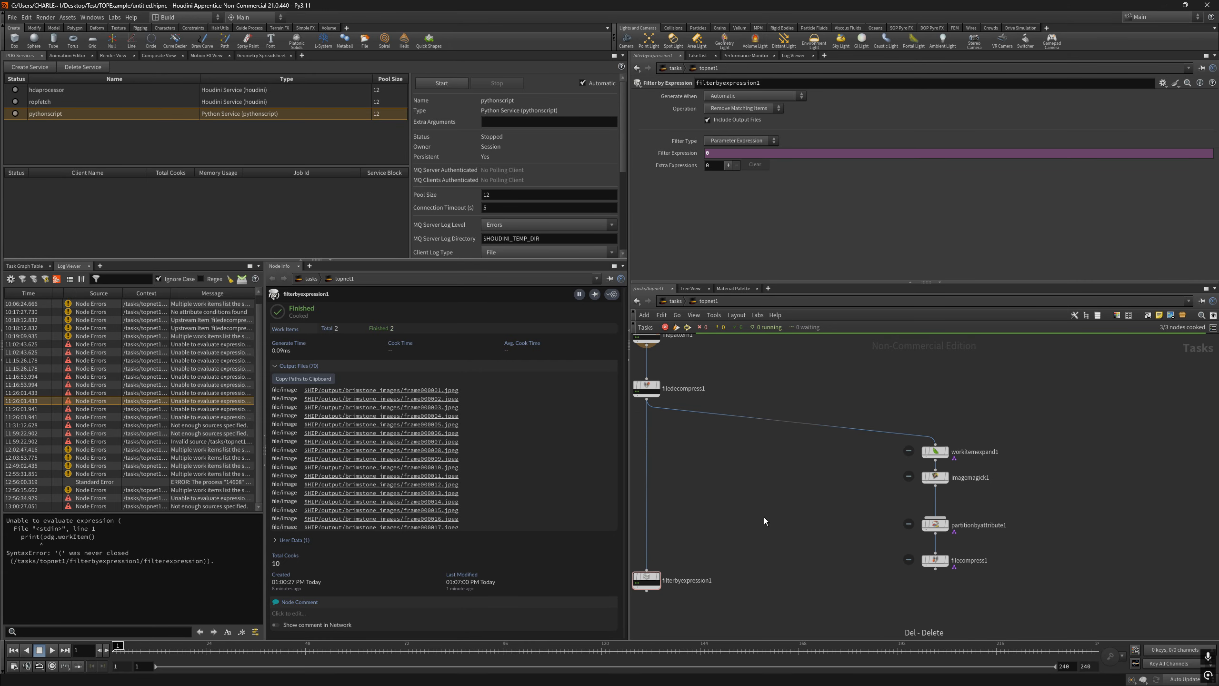
{"action": "key", "text": "Delete"}
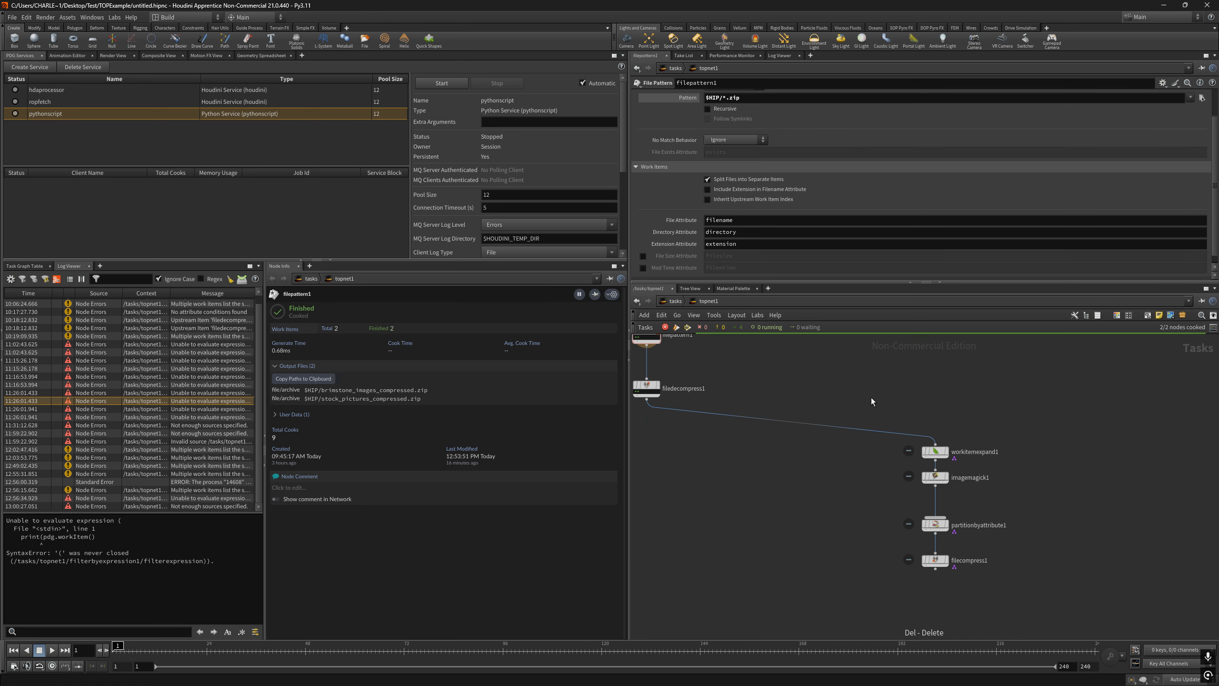
Move the workitemexpand1, imagemagick1, partitionbyattribute1 and filecompress1 chain directly beneath filedecompress1
{"action": "left_click_drag", "start_coordinate": [870, 398], "coordinate": [1008, 581]}
{"action": "scroll", "coordinate": [842, 473], "scroll_direction": "up", "scroll_amount": 2}
{"action": "left_click_drag", "start_coordinate": [956, 449], "coordinate": [663, 454]}
{"action": "middle_click_drag", "start_coordinate": [683, 463], "coordinate": [913, 448]}
{"action": "left_click_drag", "start_coordinate": [892, 439], "coordinate": [840, 420]}
{"action": "scroll", "coordinate": [938, 407], "scroll_direction": "up", "scroll_amount": 2}
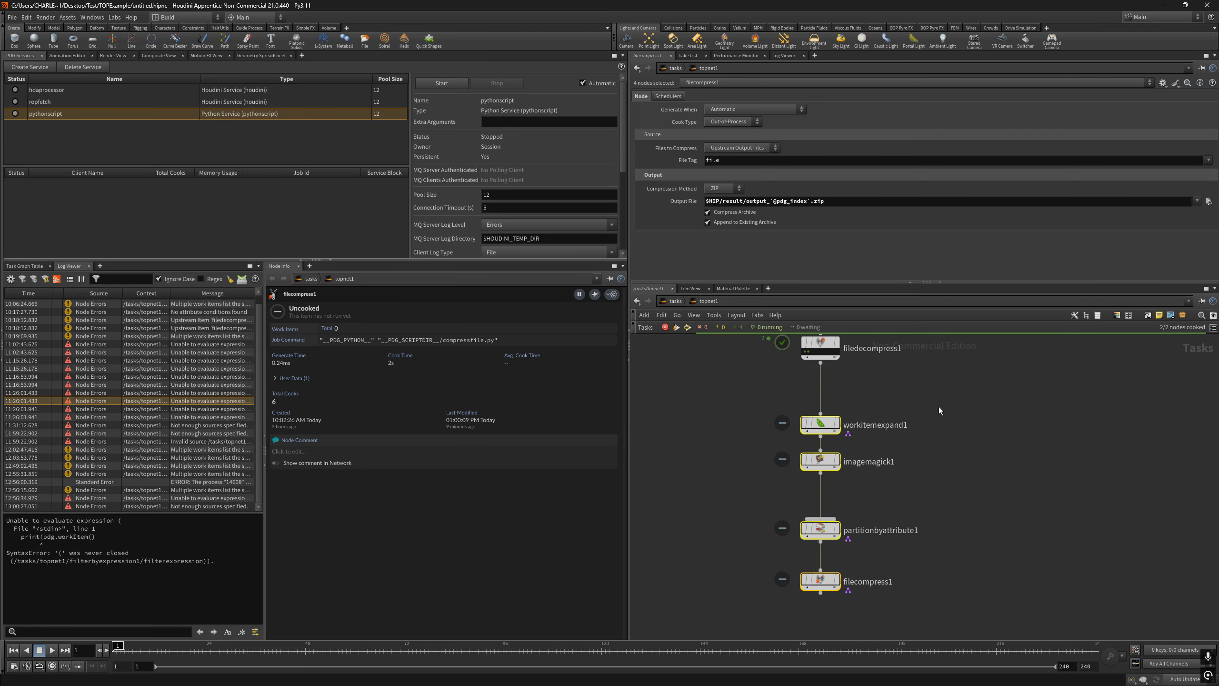
Take imagemagick1 out of the chain and move partitionbyattribute1 and filecompress1 up below workitemexpand1
{"action": "left_click_drag", "start_coordinate": [821, 463], "coordinate": [1084, 424]}
{"action": "left_click", "coordinate": [824, 513], "text": "shift"}
{"action": "left_click_drag", "start_coordinate": [824, 513], "coordinate": [821, 463]}
Cook workitemexpand1 and space partitionbyattribute1 and filecompress1 further down beneath it
{"action": "left_click", "coordinate": [838, 443]}
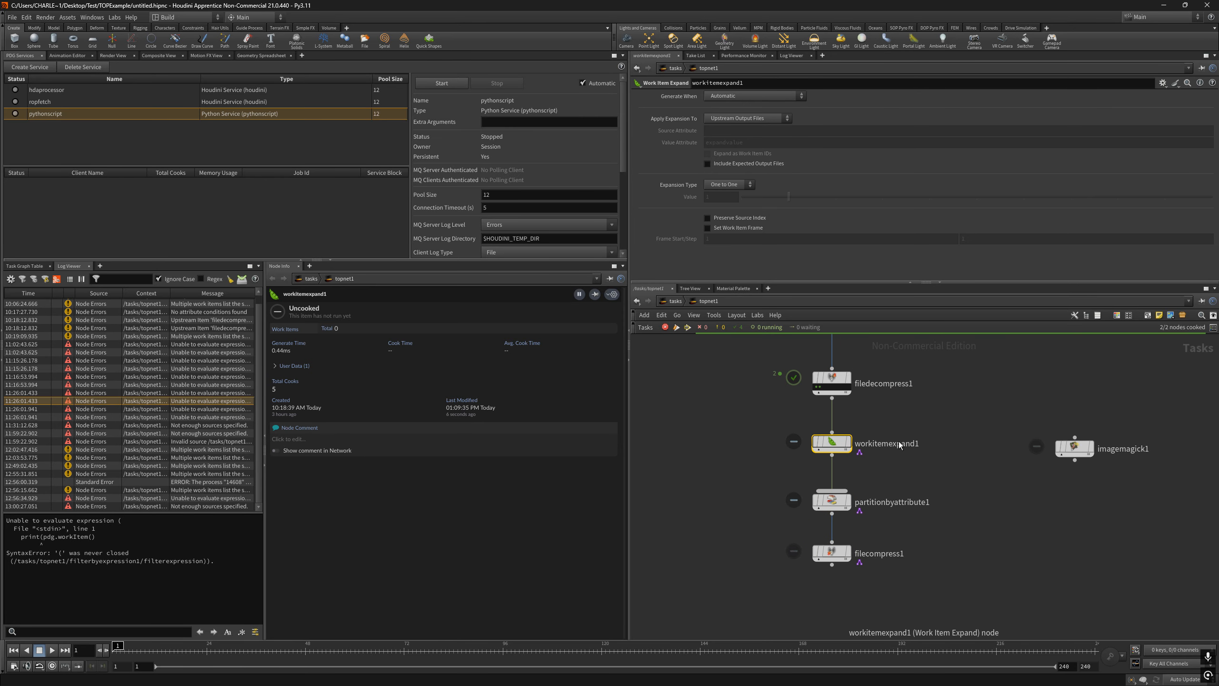
{"action": "key", "text": "shift+v"}
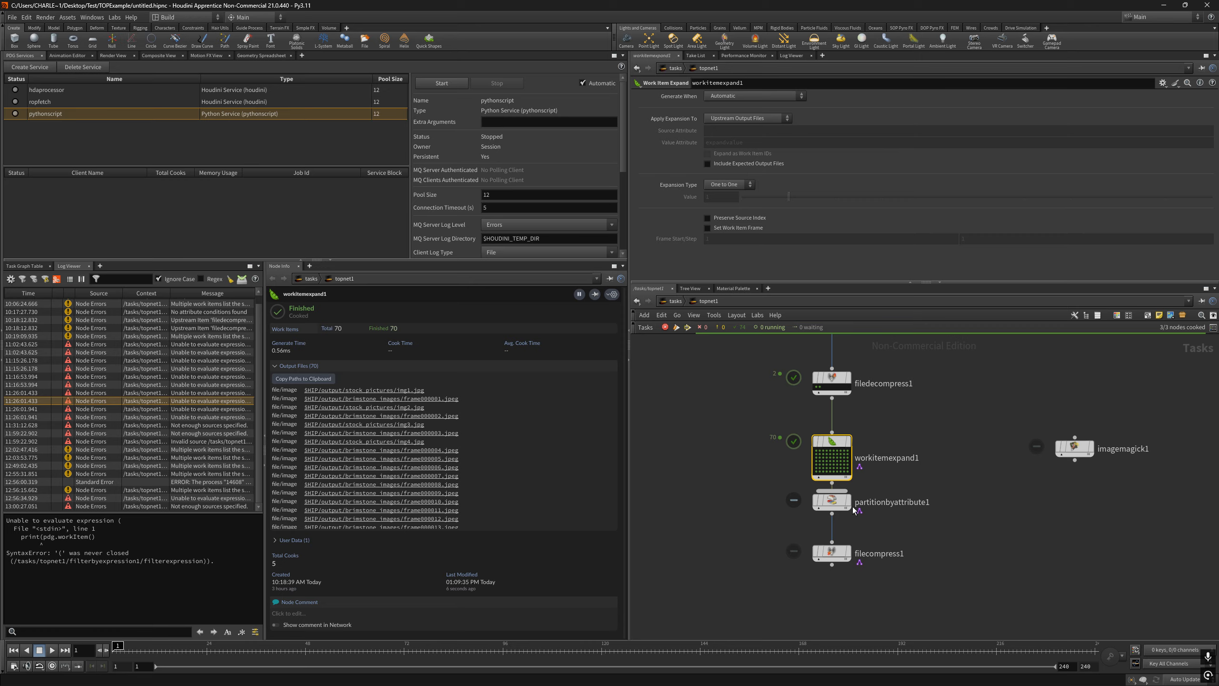
{"action": "key", "text": "Down"}
{"action": "left_click_drag", "start_coordinate": [834, 555], "coordinate": [832, 583]}
{"action": "left_click_drag", "start_coordinate": [829, 499], "coordinate": [829, 516]}
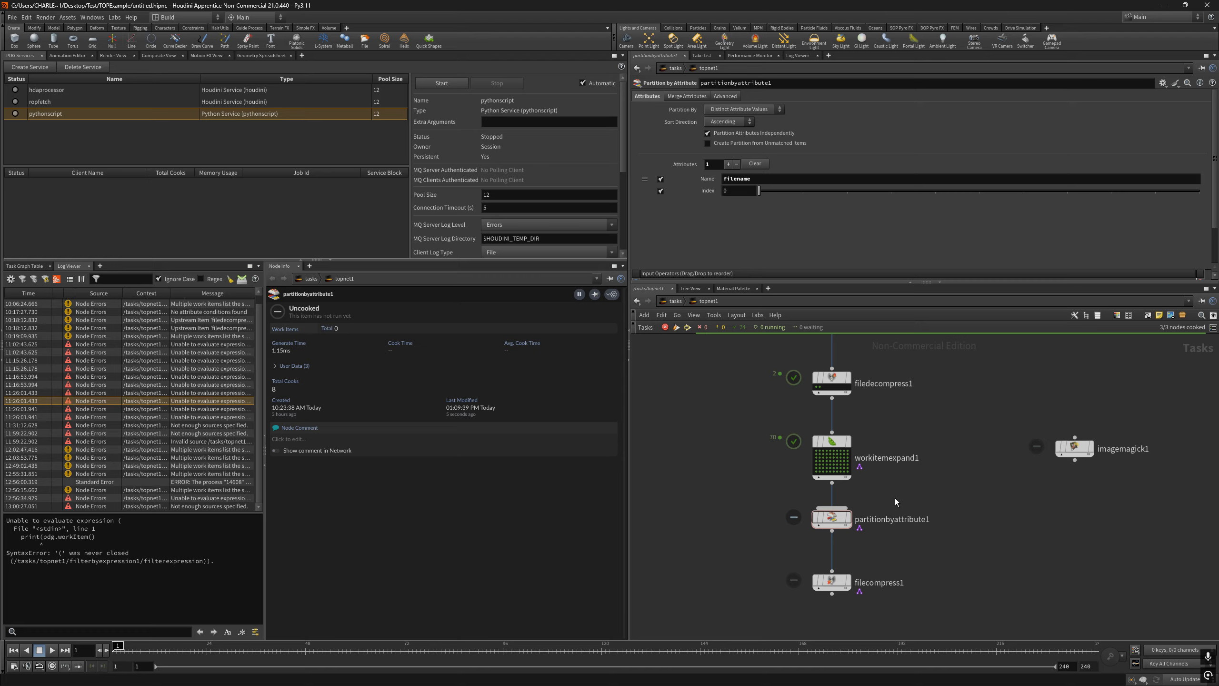
Check partitionbyattribute1's attribute name against the attributes of a workitemexpand1 work item
{"action": "left_click", "coordinate": [833, 522]}
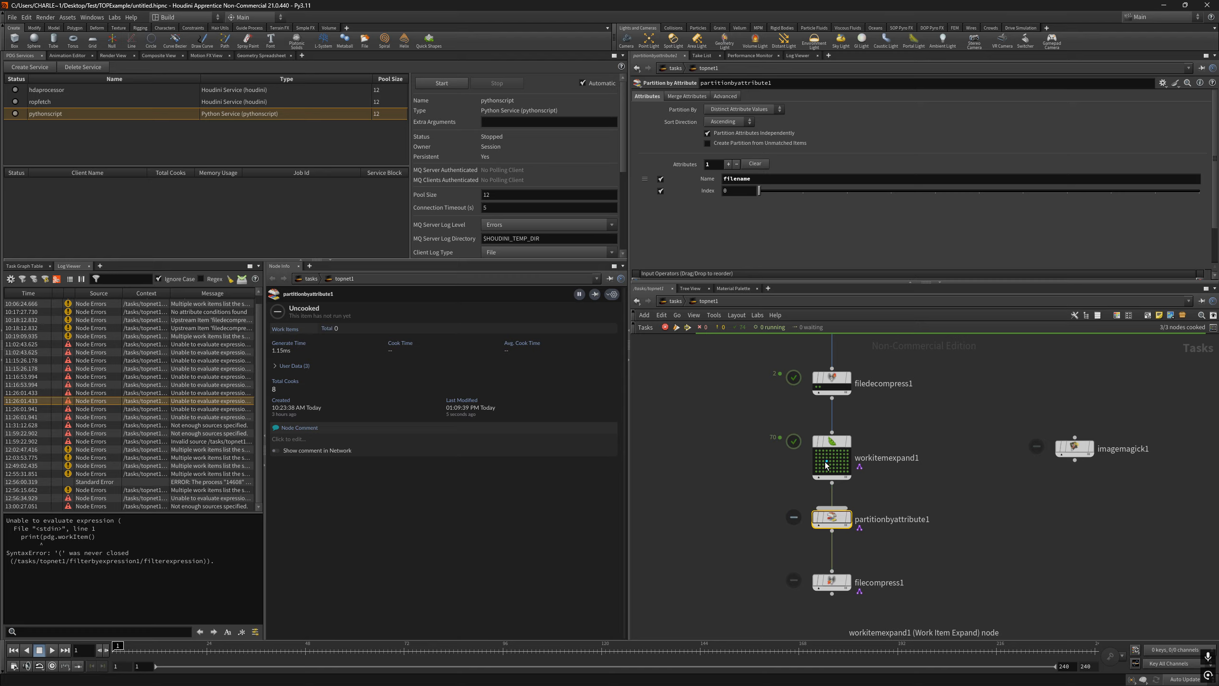
{"action": "double_click", "coordinate": [749, 177]}
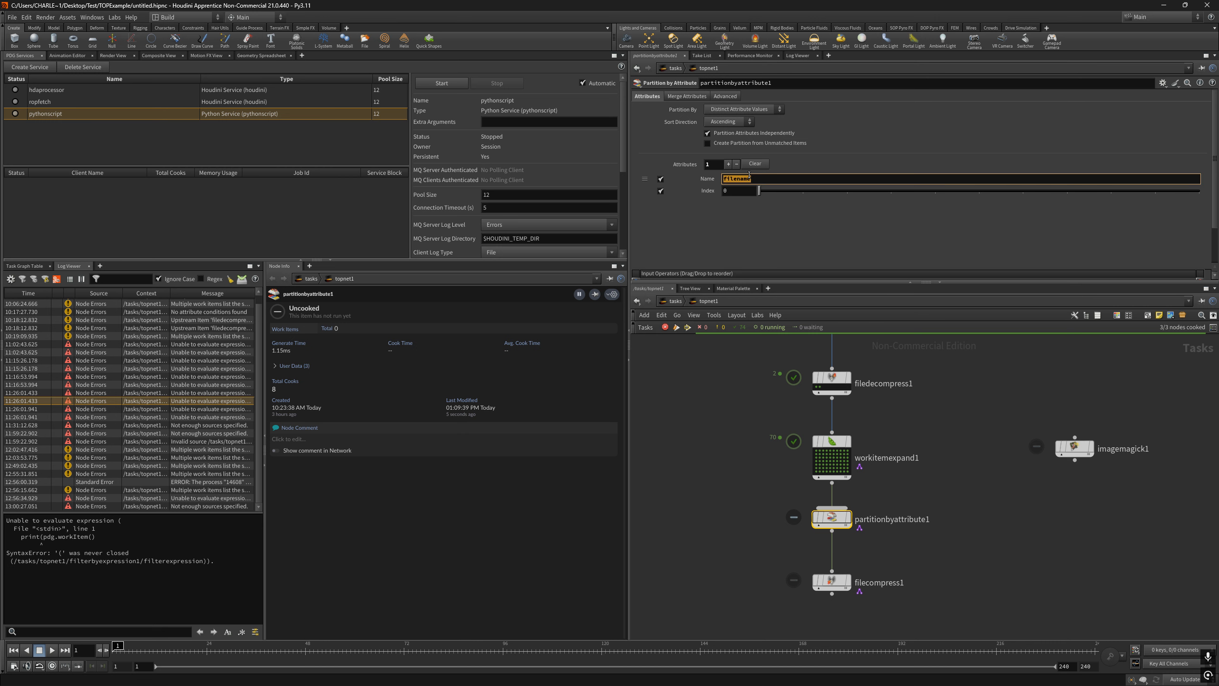
{"action": "left_click", "coordinate": [835, 459]}
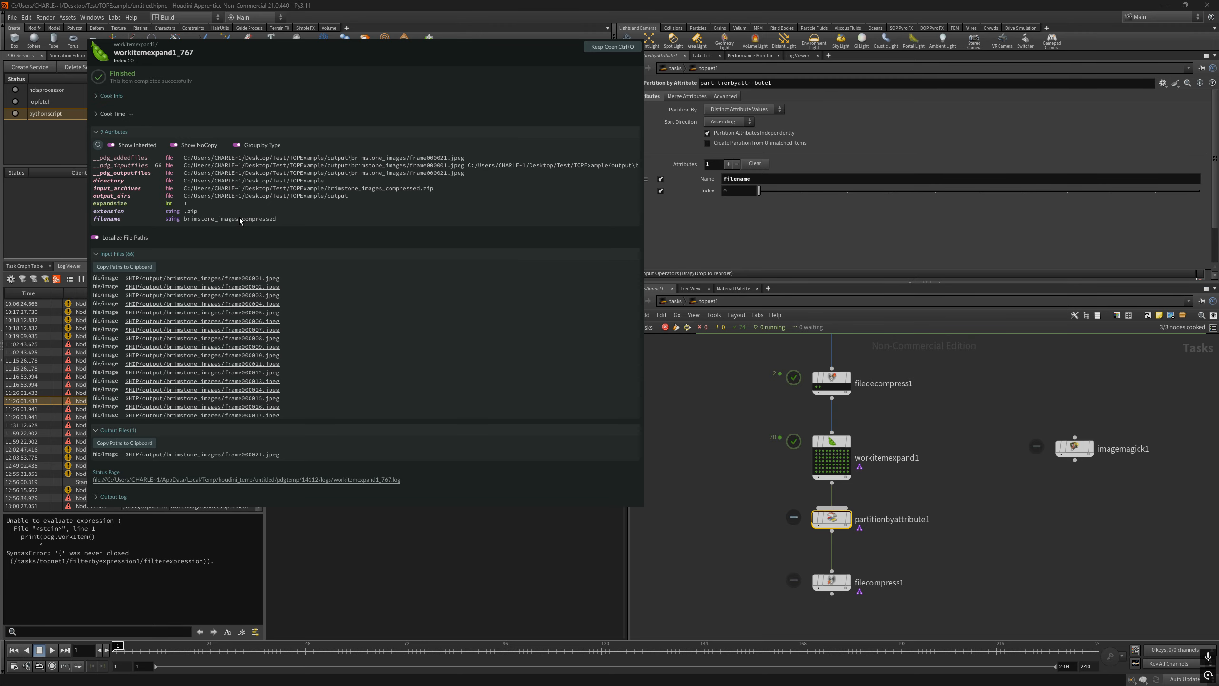
Rename filepattern1's file attribute to origin_archive_name
{"action": "scroll", "coordinate": [712, 448], "scroll_direction": "up", "scroll_amount": 3}
{"action": "left_click", "coordinate": [852, 418]}
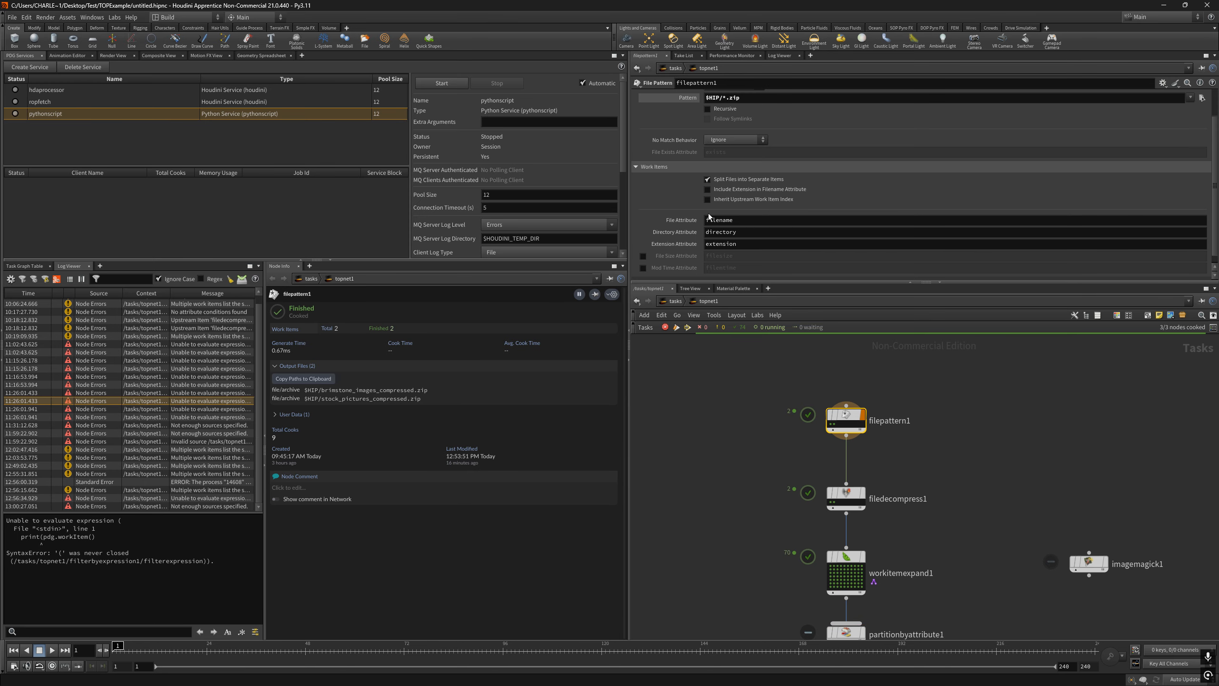
{"action": "double_click", "coordinate": [720, 222]}
{"action": "type", "text": "archiveorigin_"}
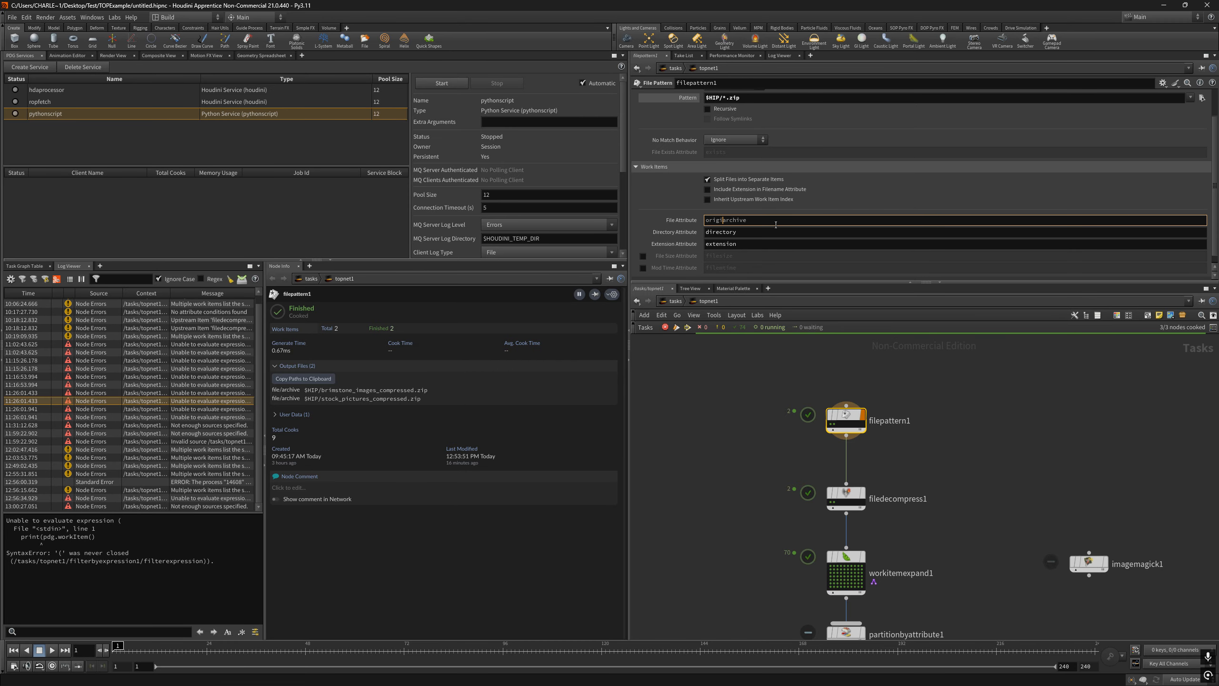
{"action": "type", "text": "_name"}
{"action": "key", "text": "Return"}
Recook filedecompress1 and workitemexpand1 with the renamed file attribute
{"action": "mouse_move", "coordinate": [845, 423]}
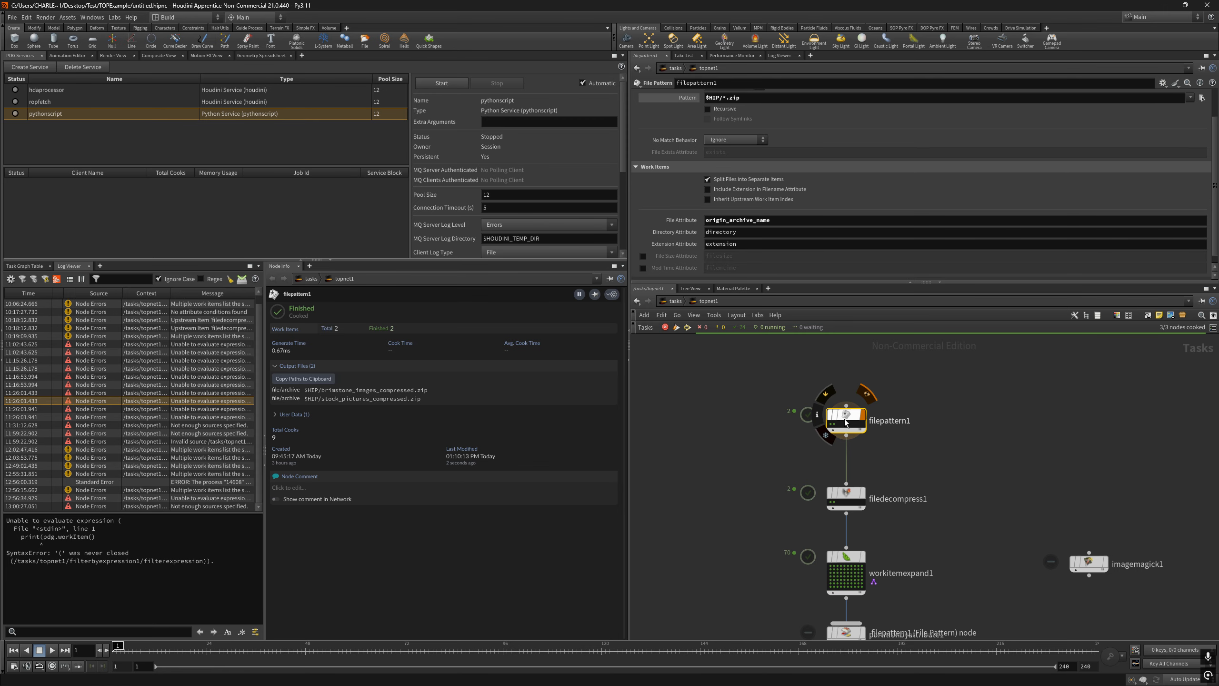
{"action": "left_click", "coordinate": [847, 493]}
{"action": "middle_click_drag", "start_coordinate": [979, 452], "coordinate": [974, 355]}
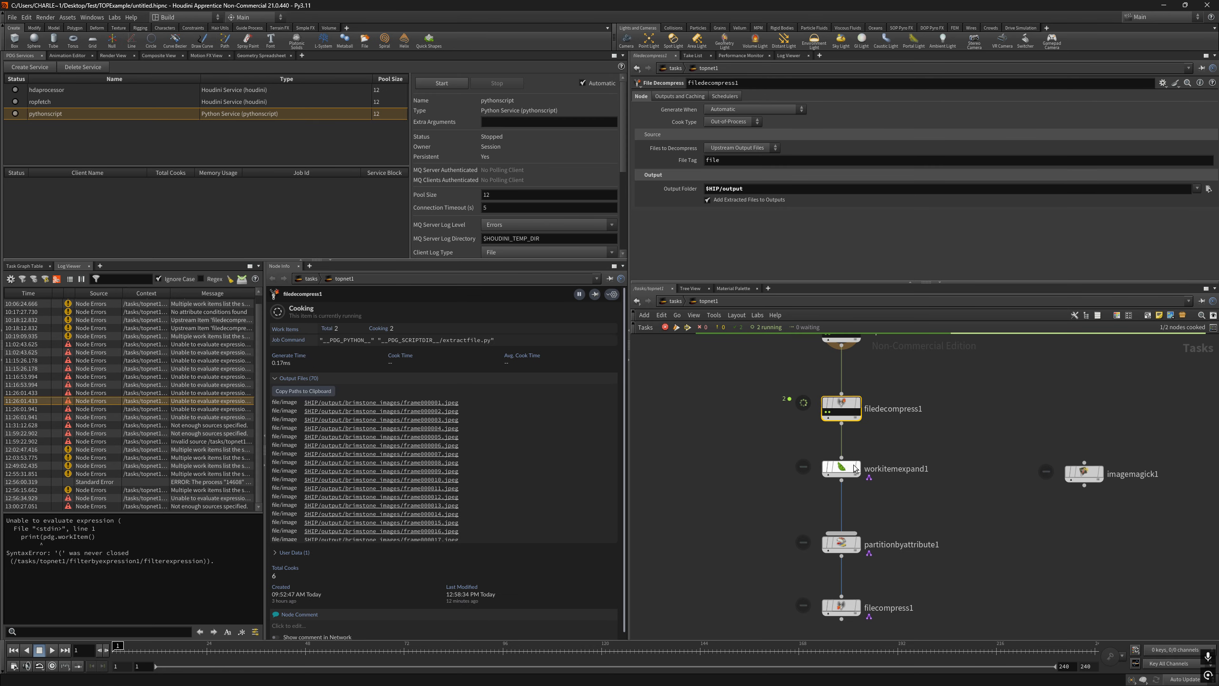
{"action": "left_click", "coordinate": [847, 467]}
{"action": "middle_click_drag", "start_coordinate": [847, 466], "coordinate": [862, 440]}
{"action": "left_click", "coordinate": [838, 411]}
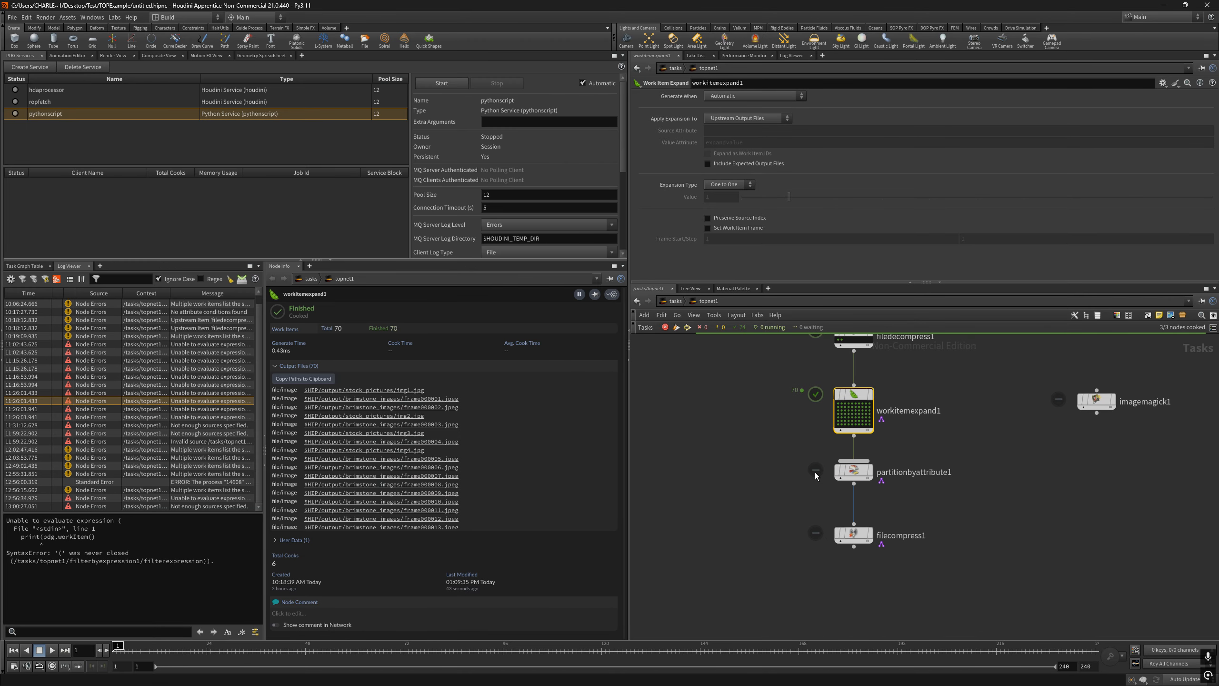
Set partitionbyattribute1's attribute name to origin_archive_name, then cook the node and inspect its first work item
{"action": "left_click", "coordinate": [854, 469]}
{"action": "left_click_drag", "start_coordinate": [857, 532], "coordinate": [858, 576]}
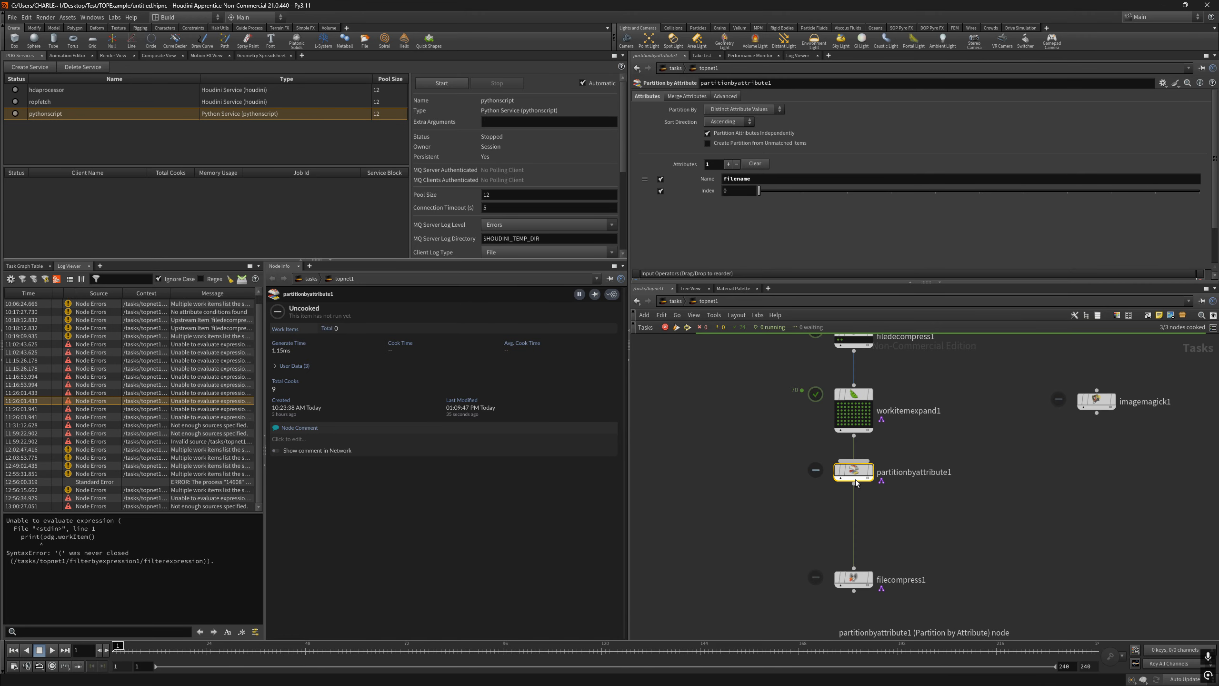
{"action": "double_click", "coordinate": [736, 178]}
{"action": "type", "text": "origin_archive_name"}
{"action": "key", "text": "Return"}
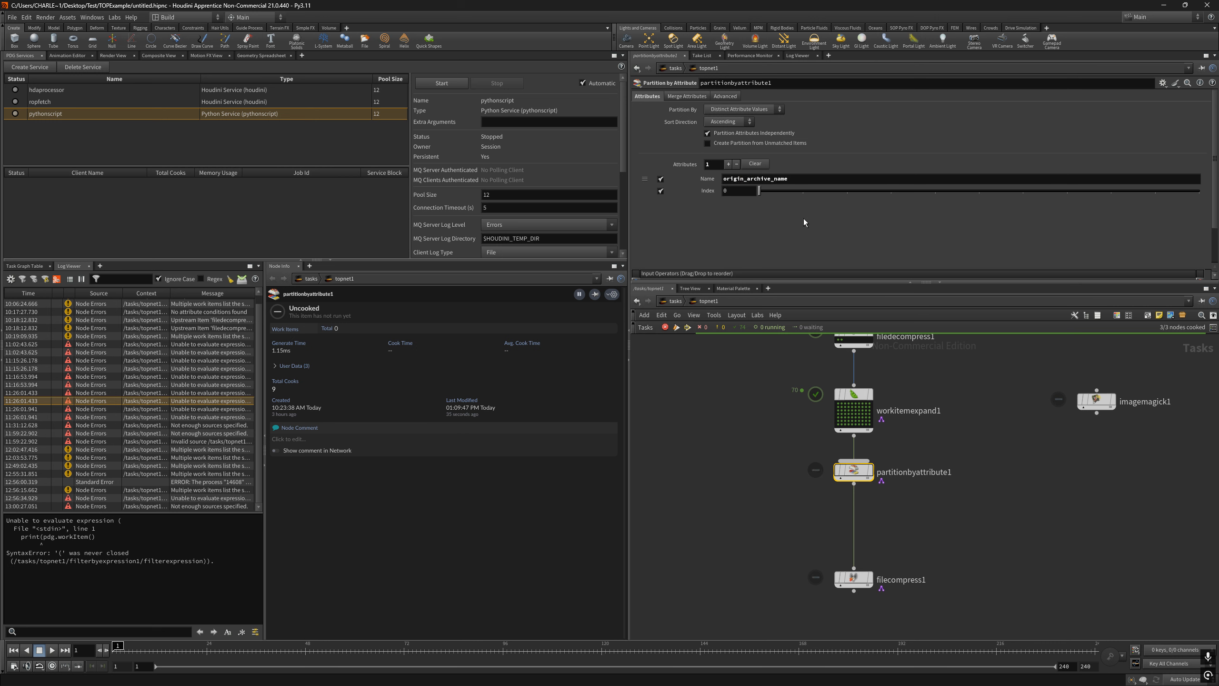
{"action": "key", "text": "shift+v"}
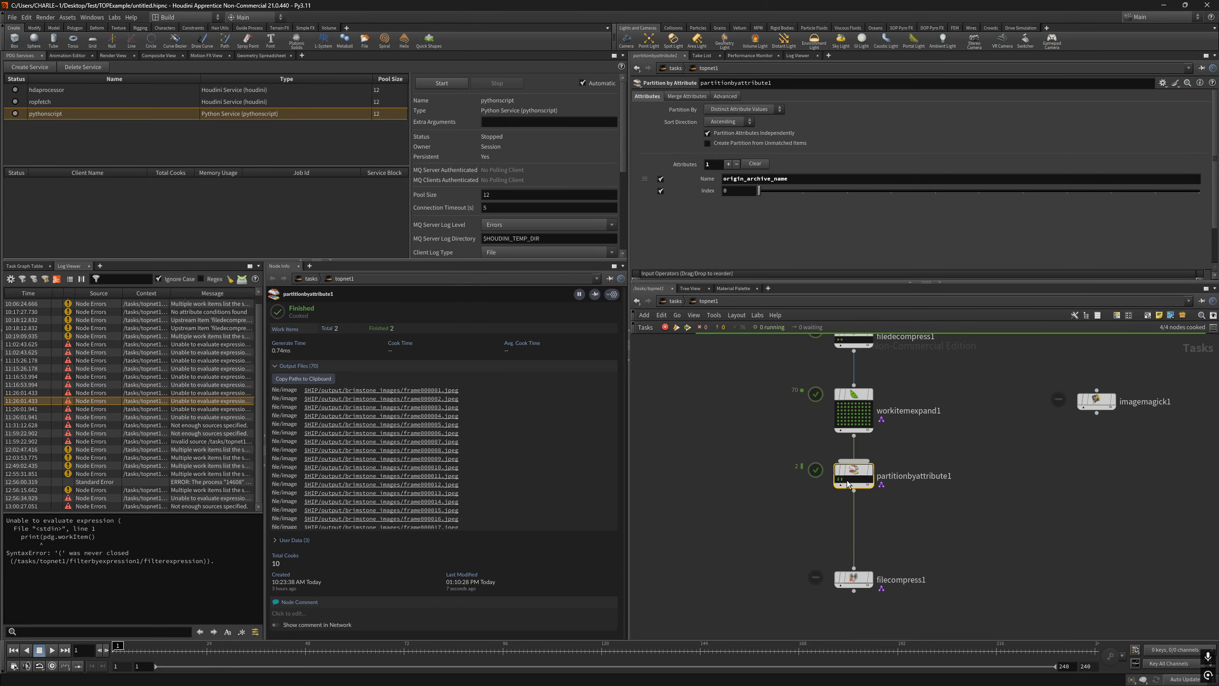
{"action": "left_click", "coordinate": [839, 482]}
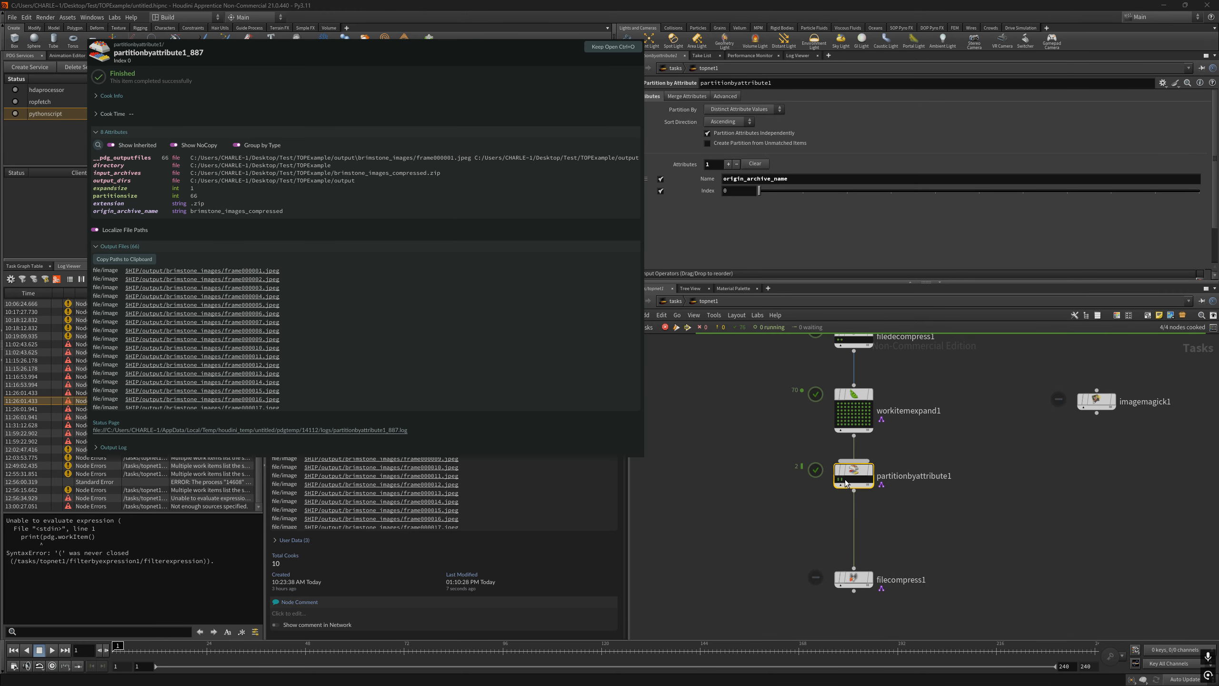
Move filecompress1 closer beneath partitionbyattribute1, check its output file path and cook it
{"action": "left_click_drag", "start_coordinate": [860, 581], "coordinate": [859, 544]}
{"action": "left_click", "coordinate": [859, 544]}
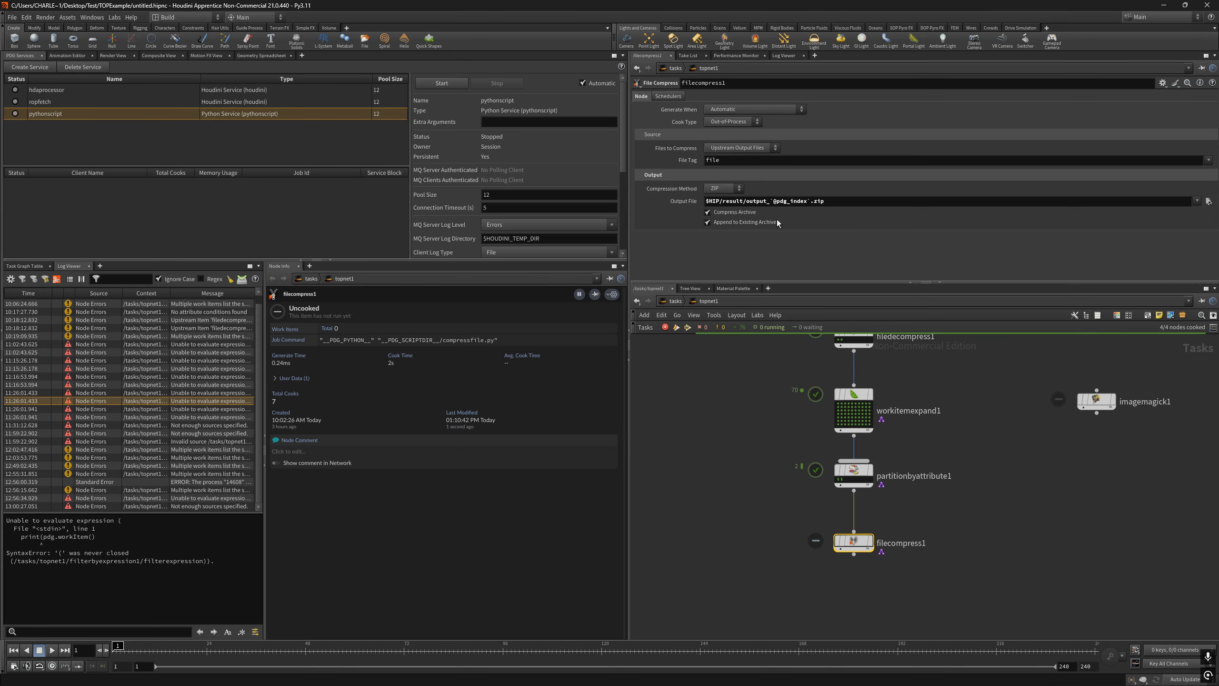
{"action": "left_click", "coordinate": [740, 202]}
{"action": "double_click", "coordinate": [743, 202]}
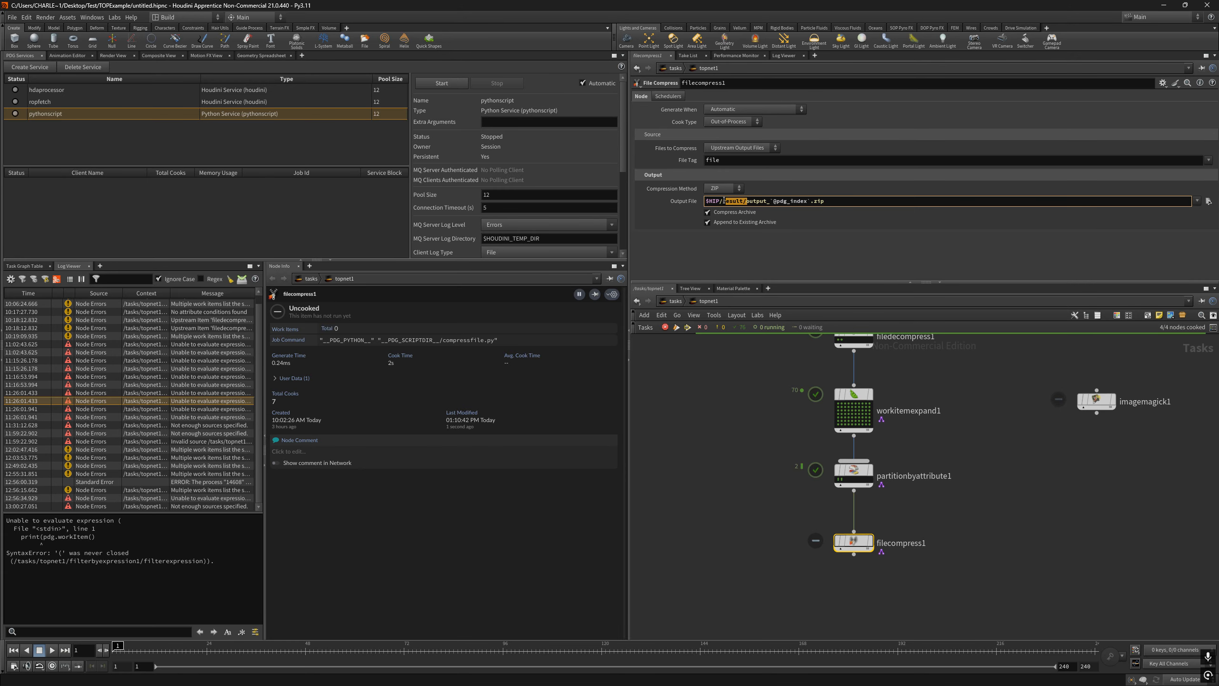
{"action": "left_click", "coordinate": [741, 202]}
{"action": "left_click_drag", "start_coordinate": [776, 201], "coordinate": [806, 202]}
{"action": "left_click_drag", "start_coordinate": [853, 541], "coordinate": [853, 526]}
{"action": "key", "text": "shift+v"}
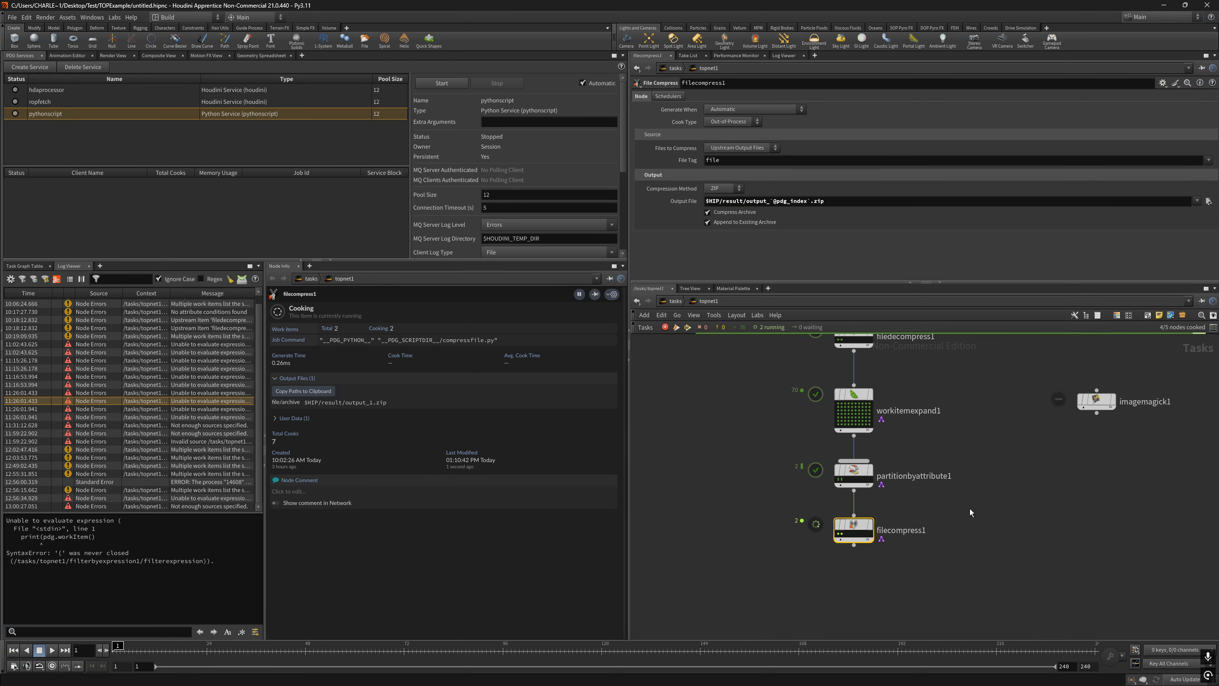
Switch to File Explorer, open Desktop/Test/TOPExample/result to check the generated zip archives, and return to Houdini
{"action": "key", "text": "alt+Tab"}
{"action": "key", "text": "alt+Tab"}
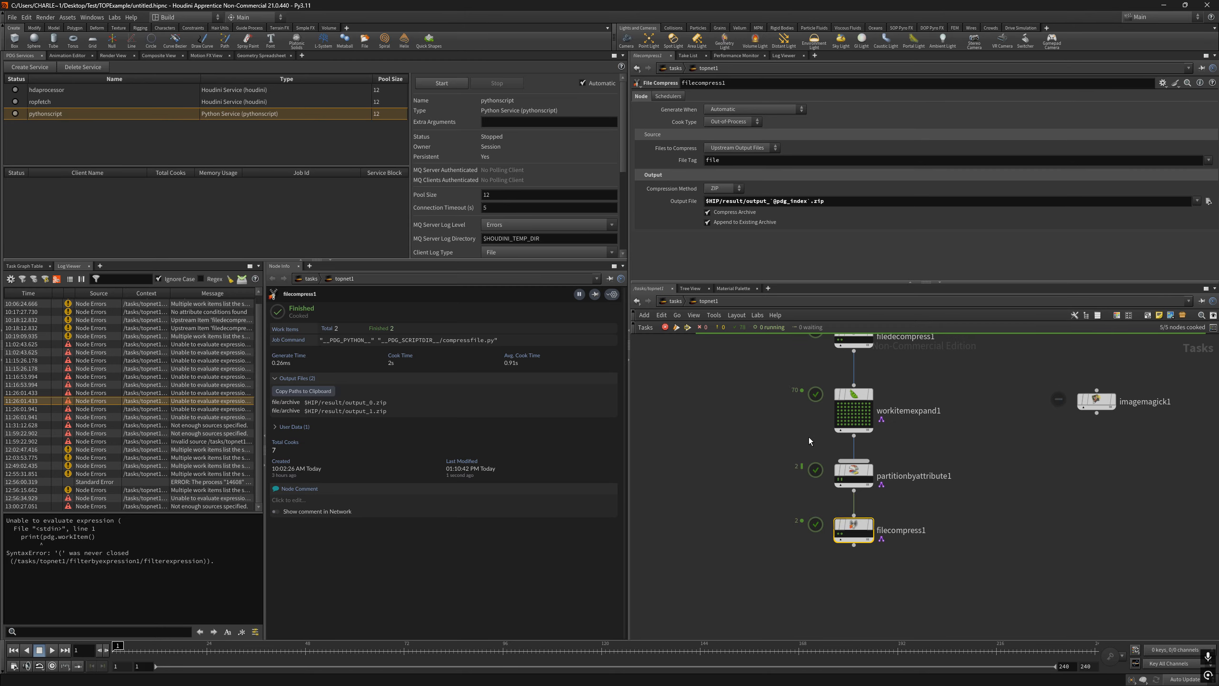
{"action": "key", "text": "super+e"}
{"action": "left_click", "coordinate": [188, 161]}
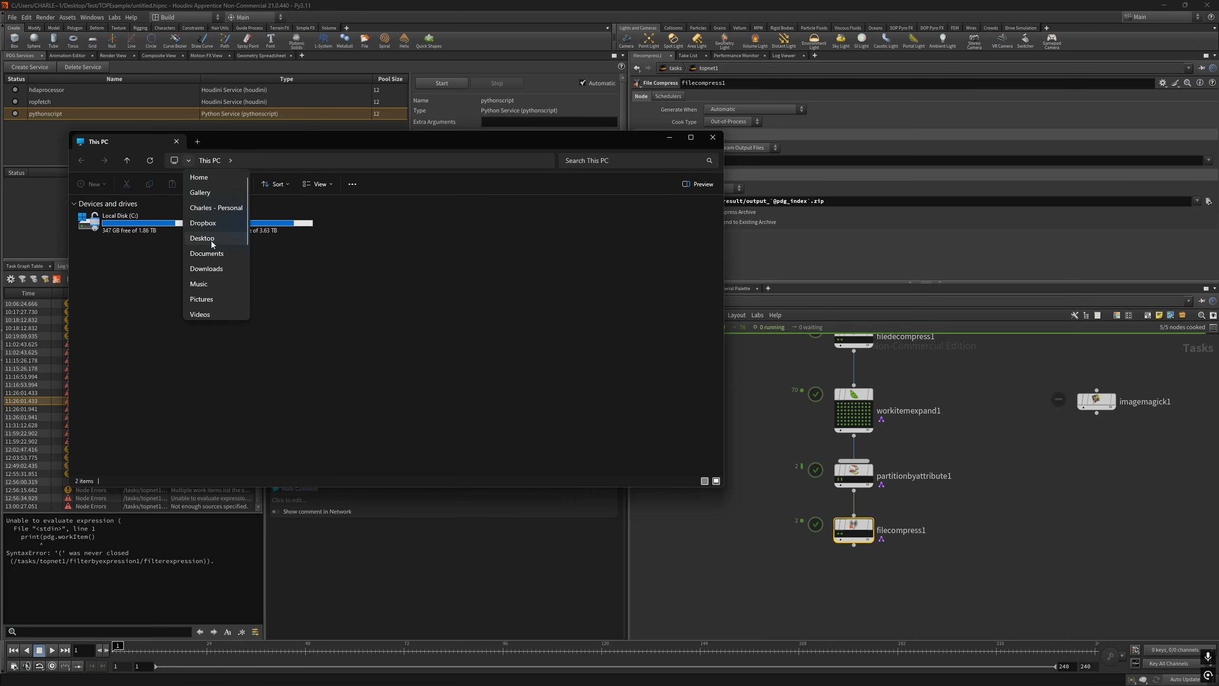
{"action": "left_click", "coordinate": [226, 212]}
{"action": "left_click", "coordinate": [103, 229]}
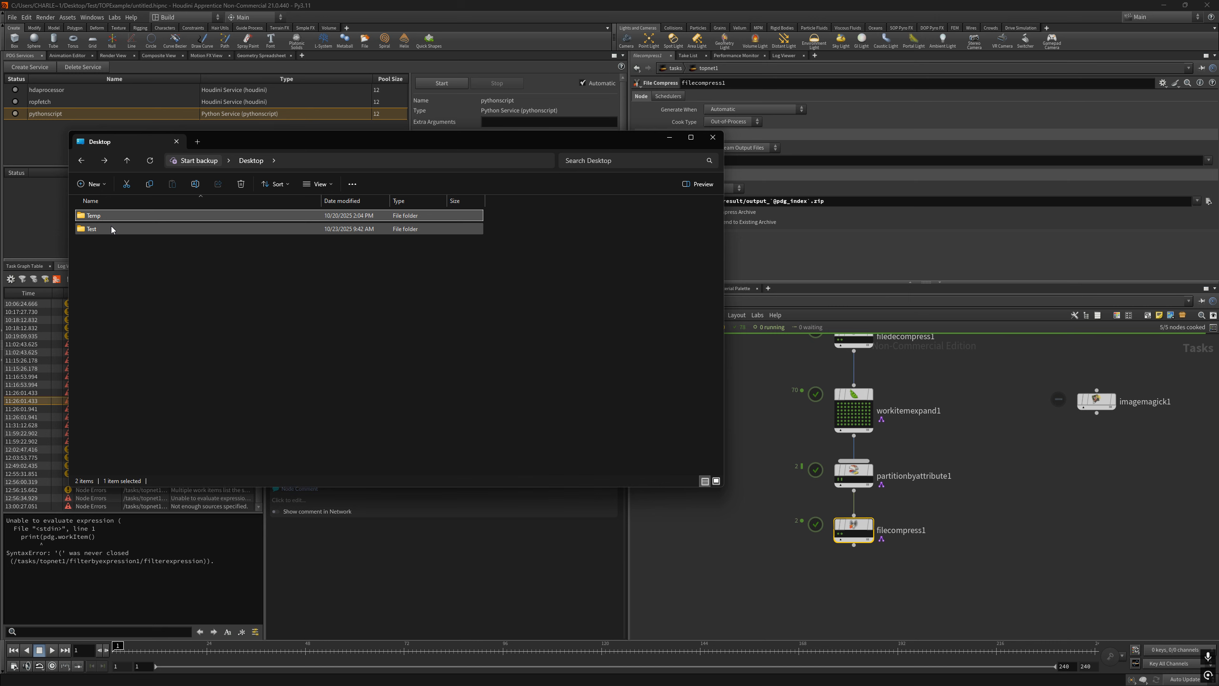
{"action": "double_click", "coordinate": [98, 229]}
{"action": "double_click", "coordinate": [103, 215]}
{"action": "double_click", "coordinate": [109, 265]}
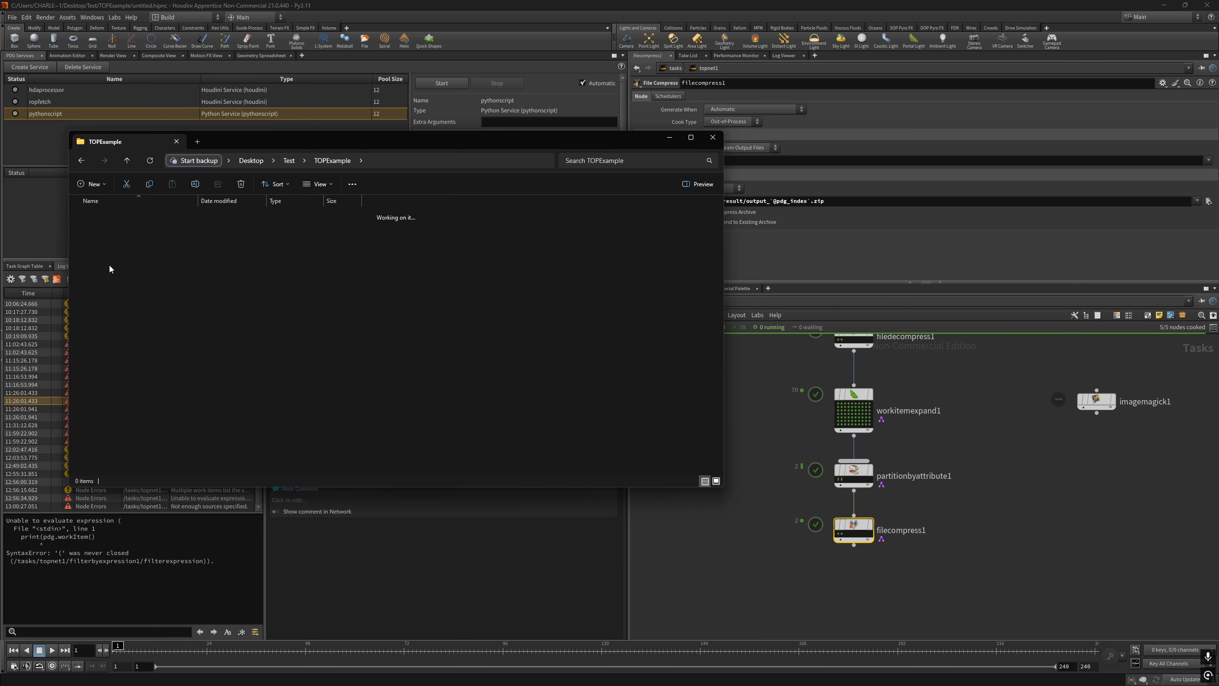
{"action": "key", "text": "ctrl+a"}
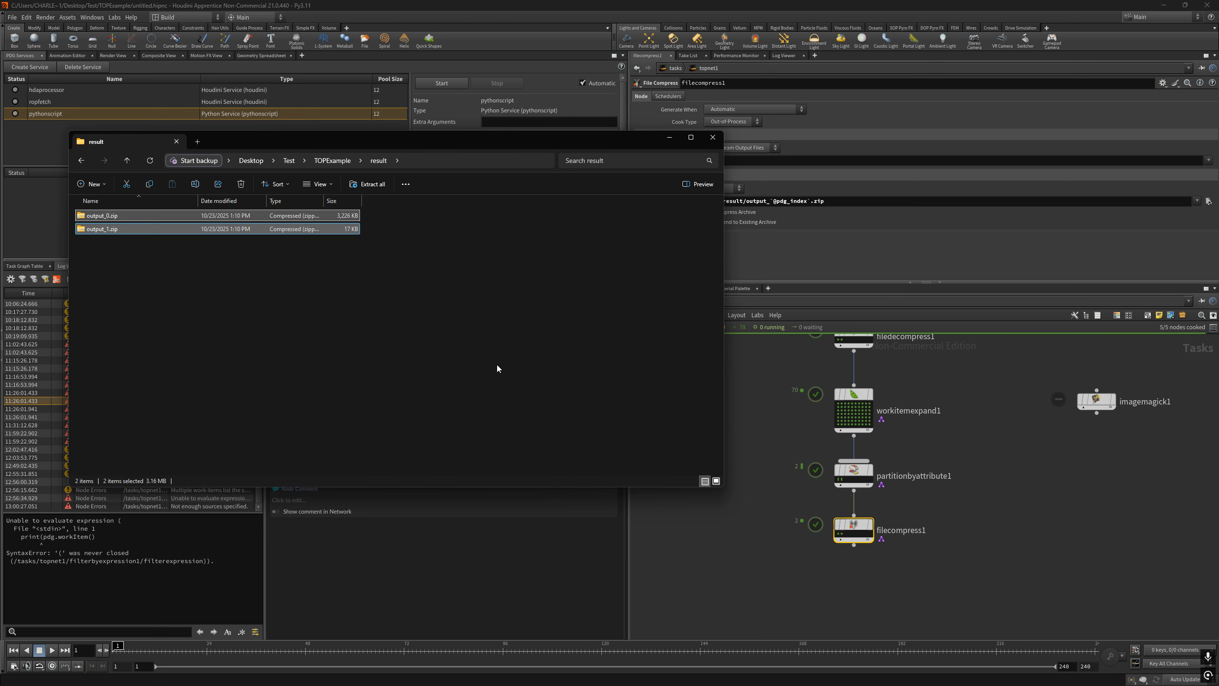
{"action": "left_click", "coordinate": [497, 368]}
{"action": "left_click", "coordinate": [962, 462]}
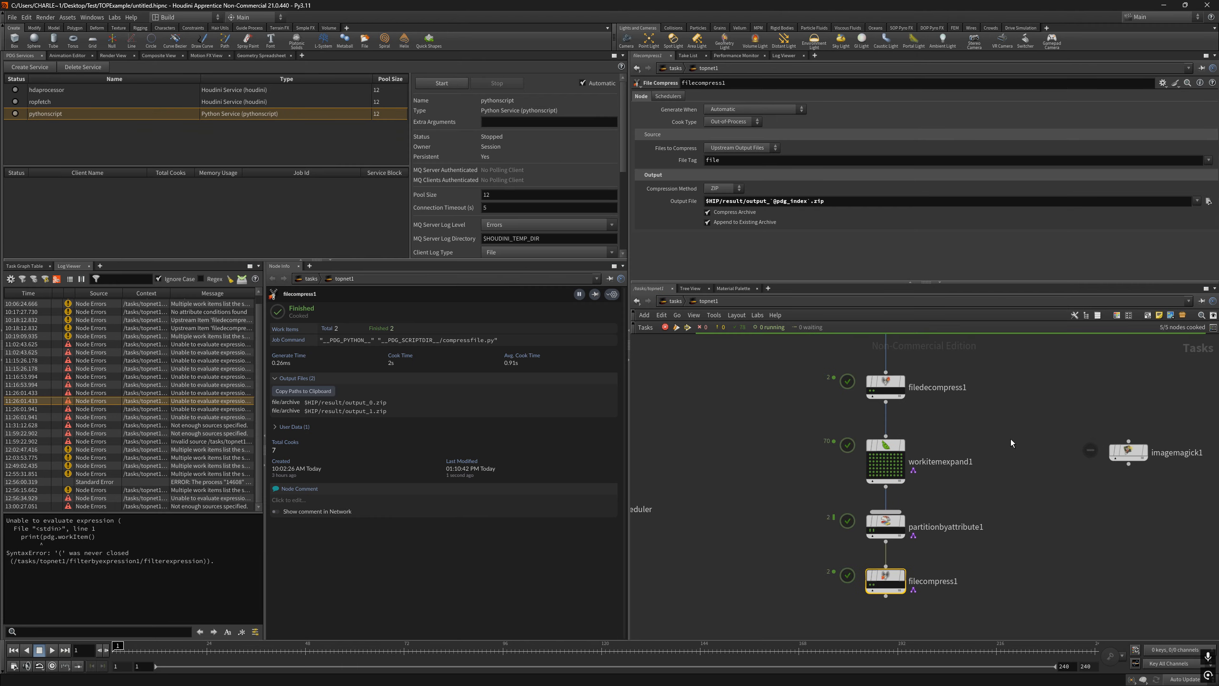
Shift workitemexpand1 and partitionbyattribute1 sideways out of line with the other nodes and enlarge the network view
{"action": "left_click_drag", "start_coordinate": [805, 426], "coordinate": [997, 549]}
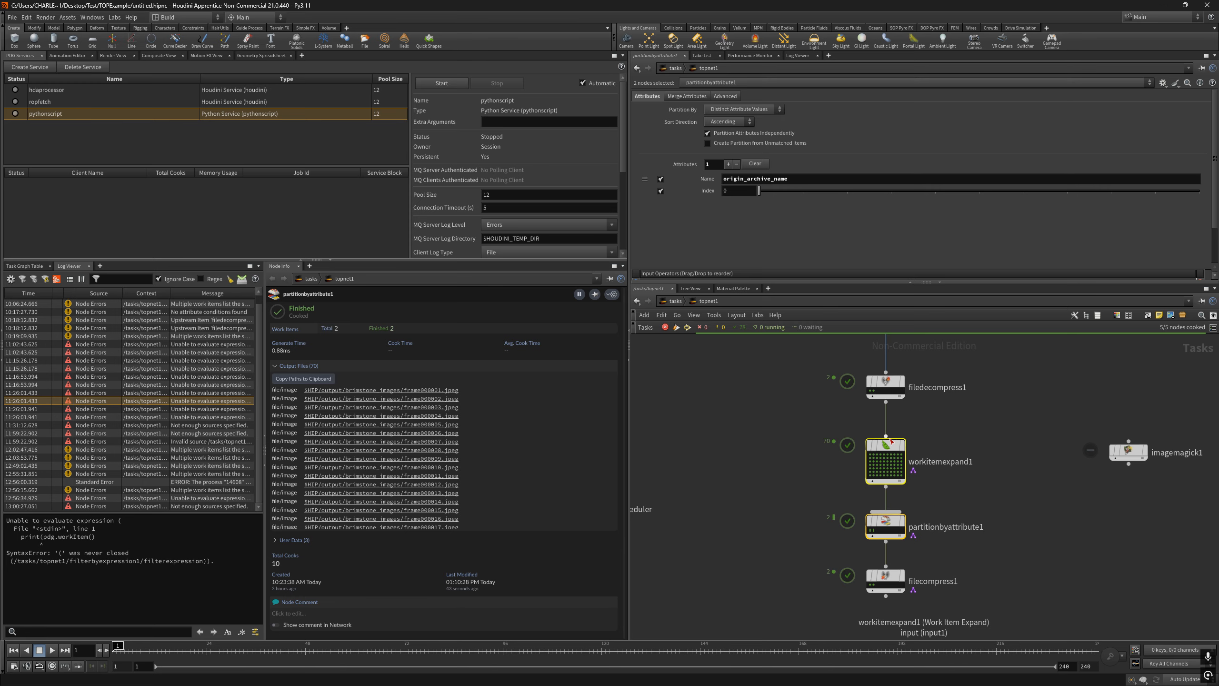
{"action": "left_click_drag", "start_coordinate": [886, 444], "coordinate": [930, 435]}
{"action": "left_click_drag", "start_coordinate": [888, 579], "coordinate": [888, 582]}
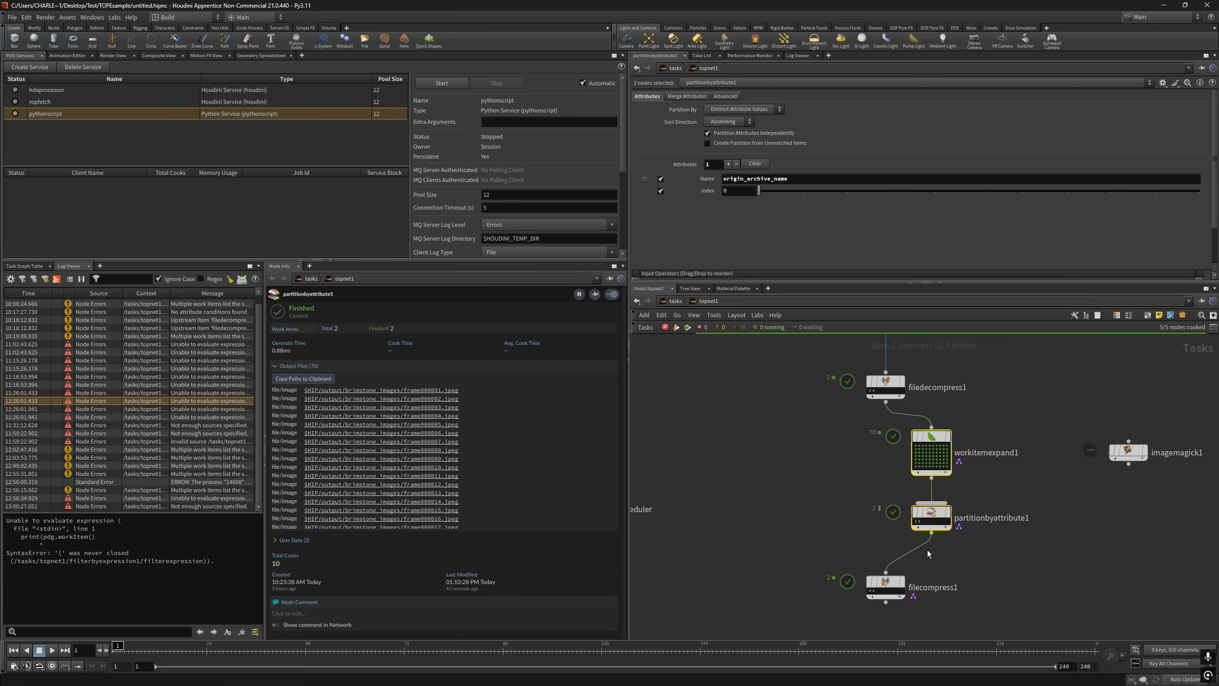
{"action": "middle_click_drag", "start_coordinate": [1035, 416], "coordinate": [1025, 454]}
{"action": "left_click_drag", "start_coordinate": [946, 283], "coordinate": [946, 215]}
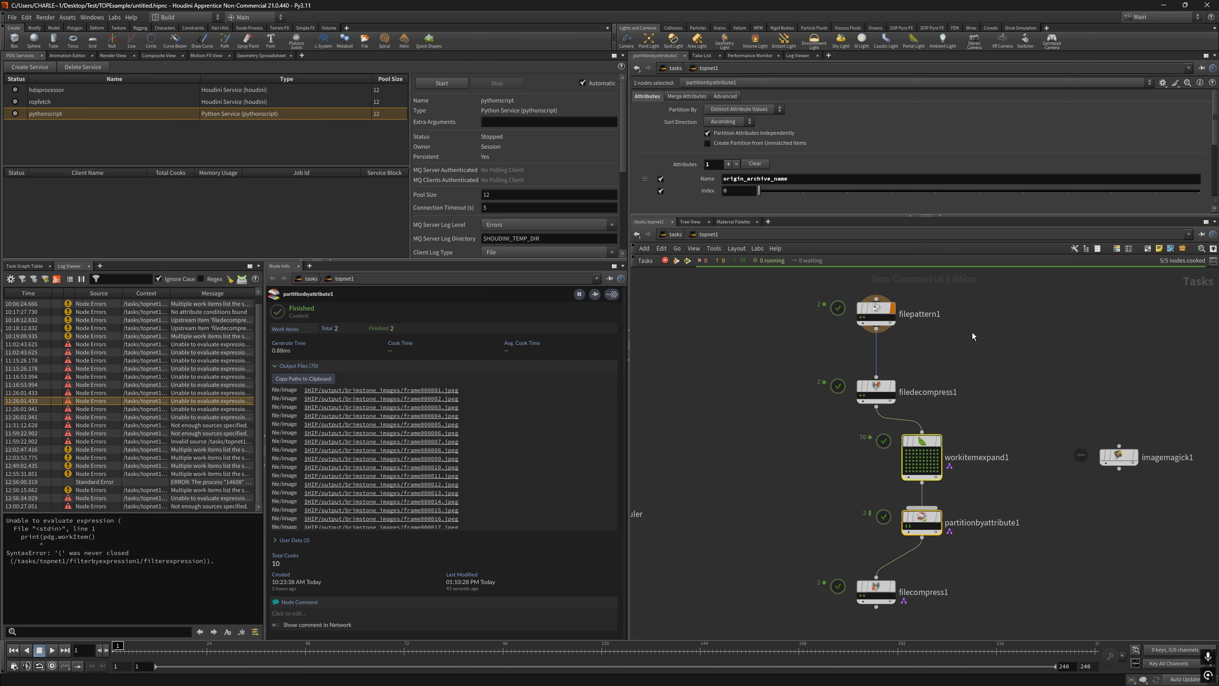
{"action": "left_click", "coordinate": [971, 342]}
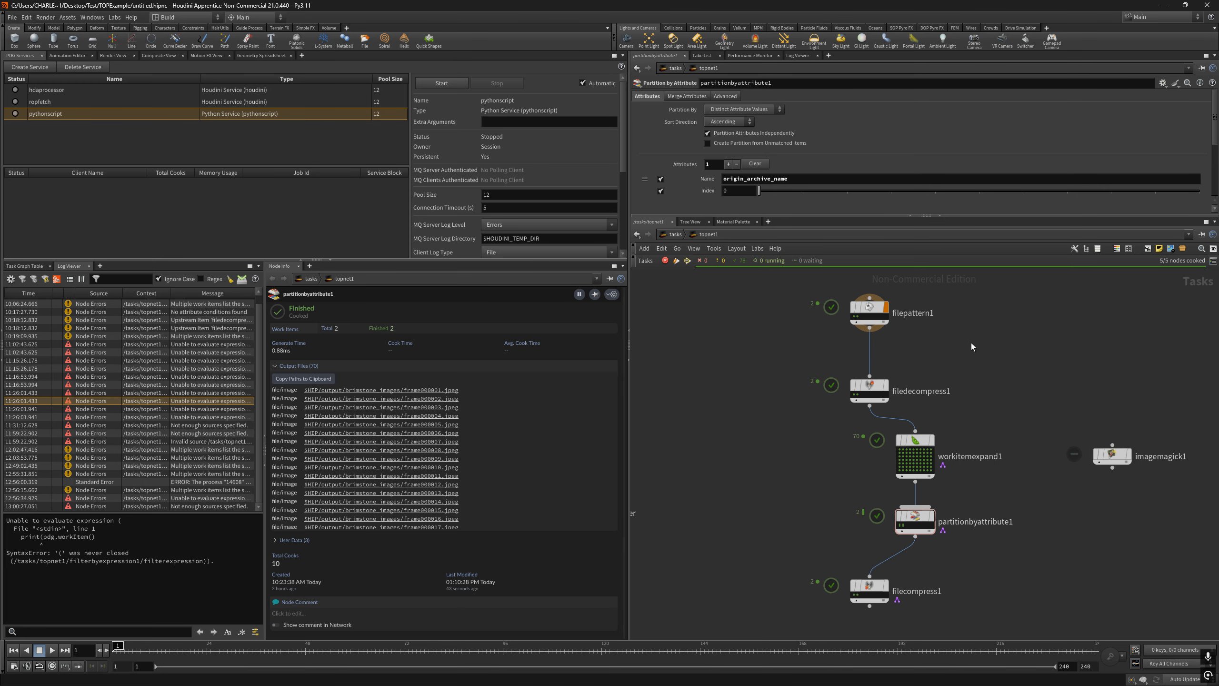